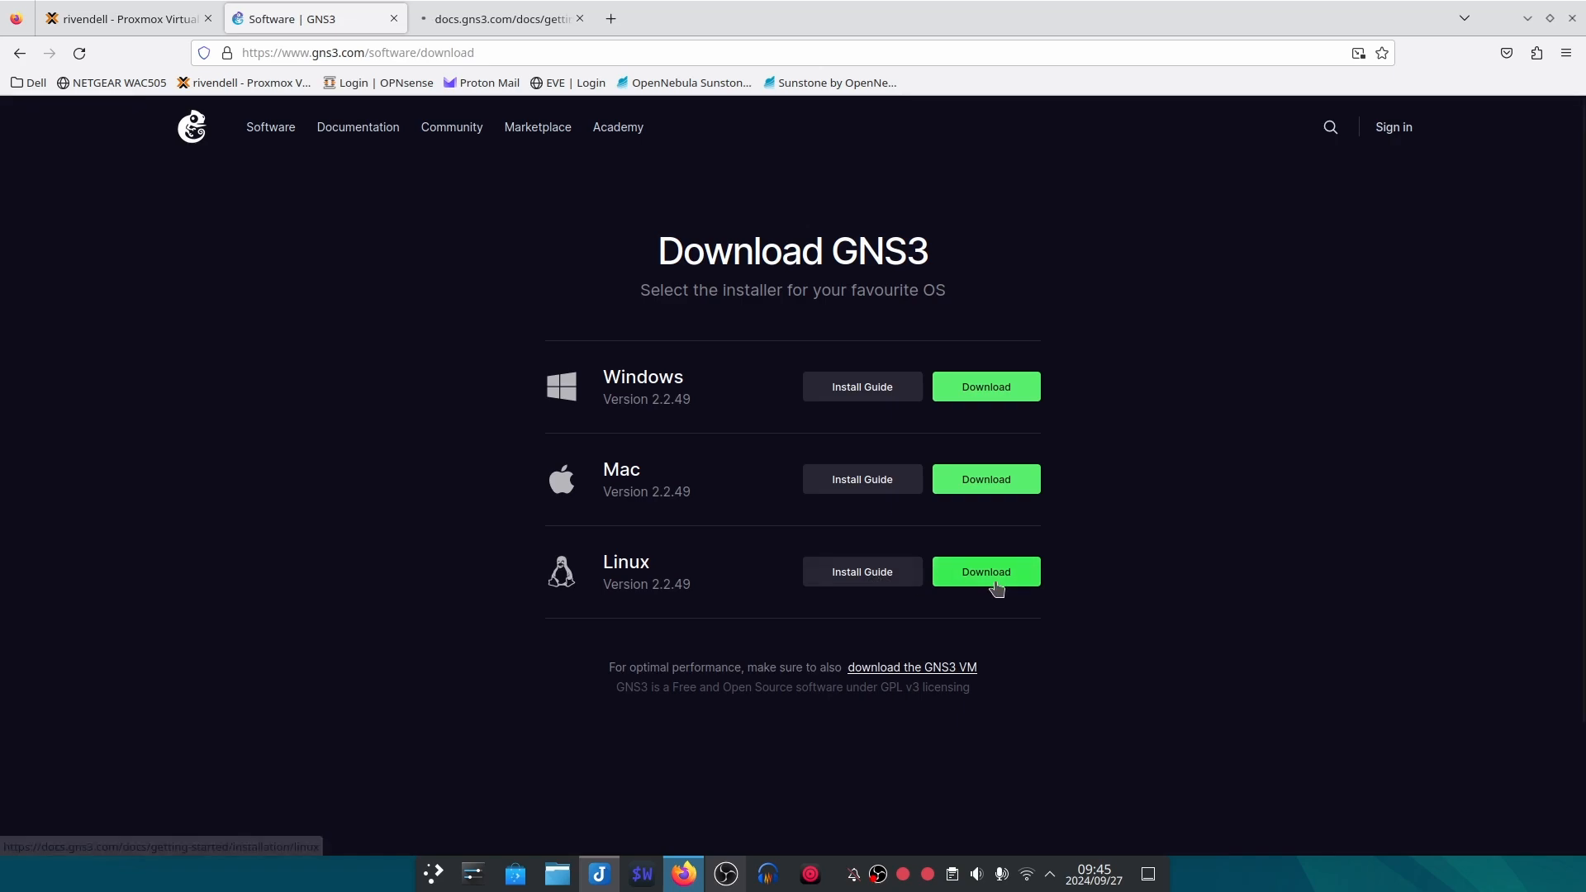
Step: Open the GNS3 Linux install guide and close the duplicate copy of that page
click(862, 572)
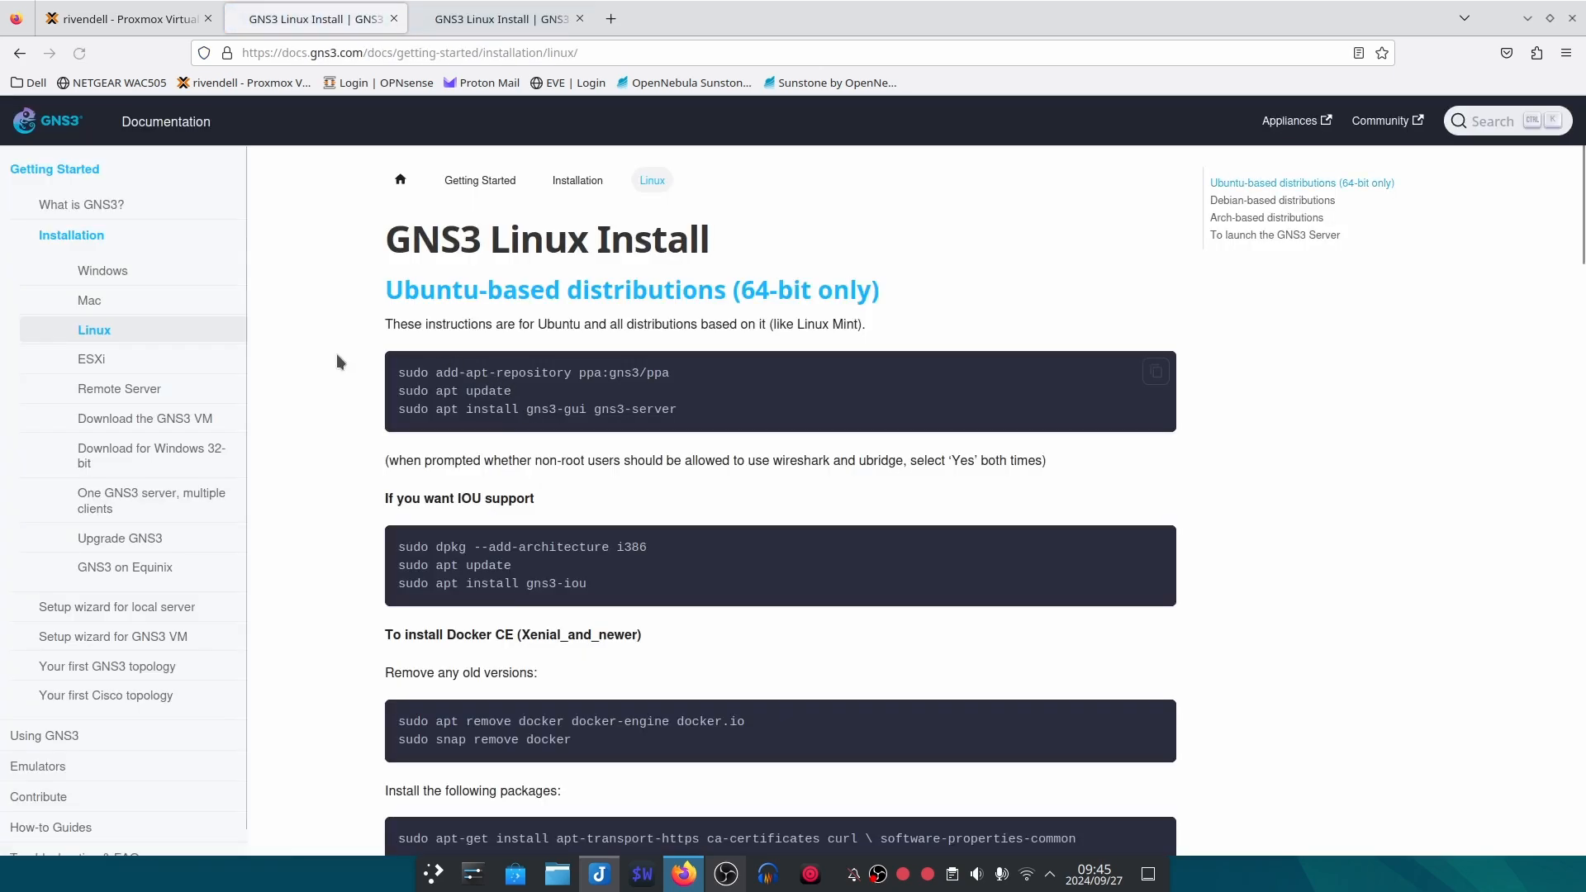
click(519, 25)
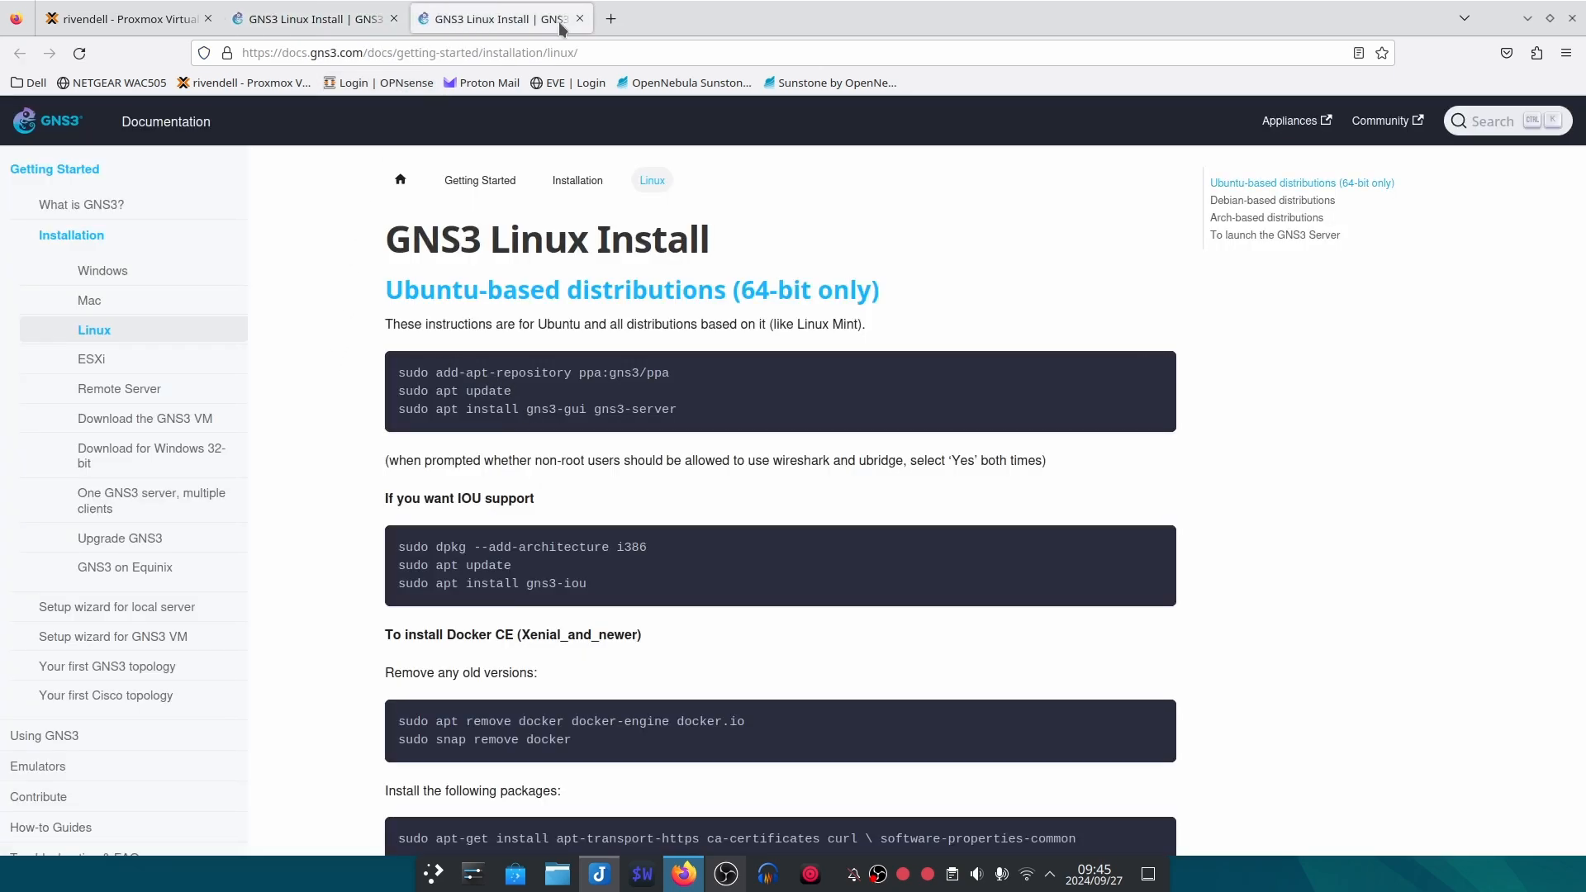
click(580, 19)
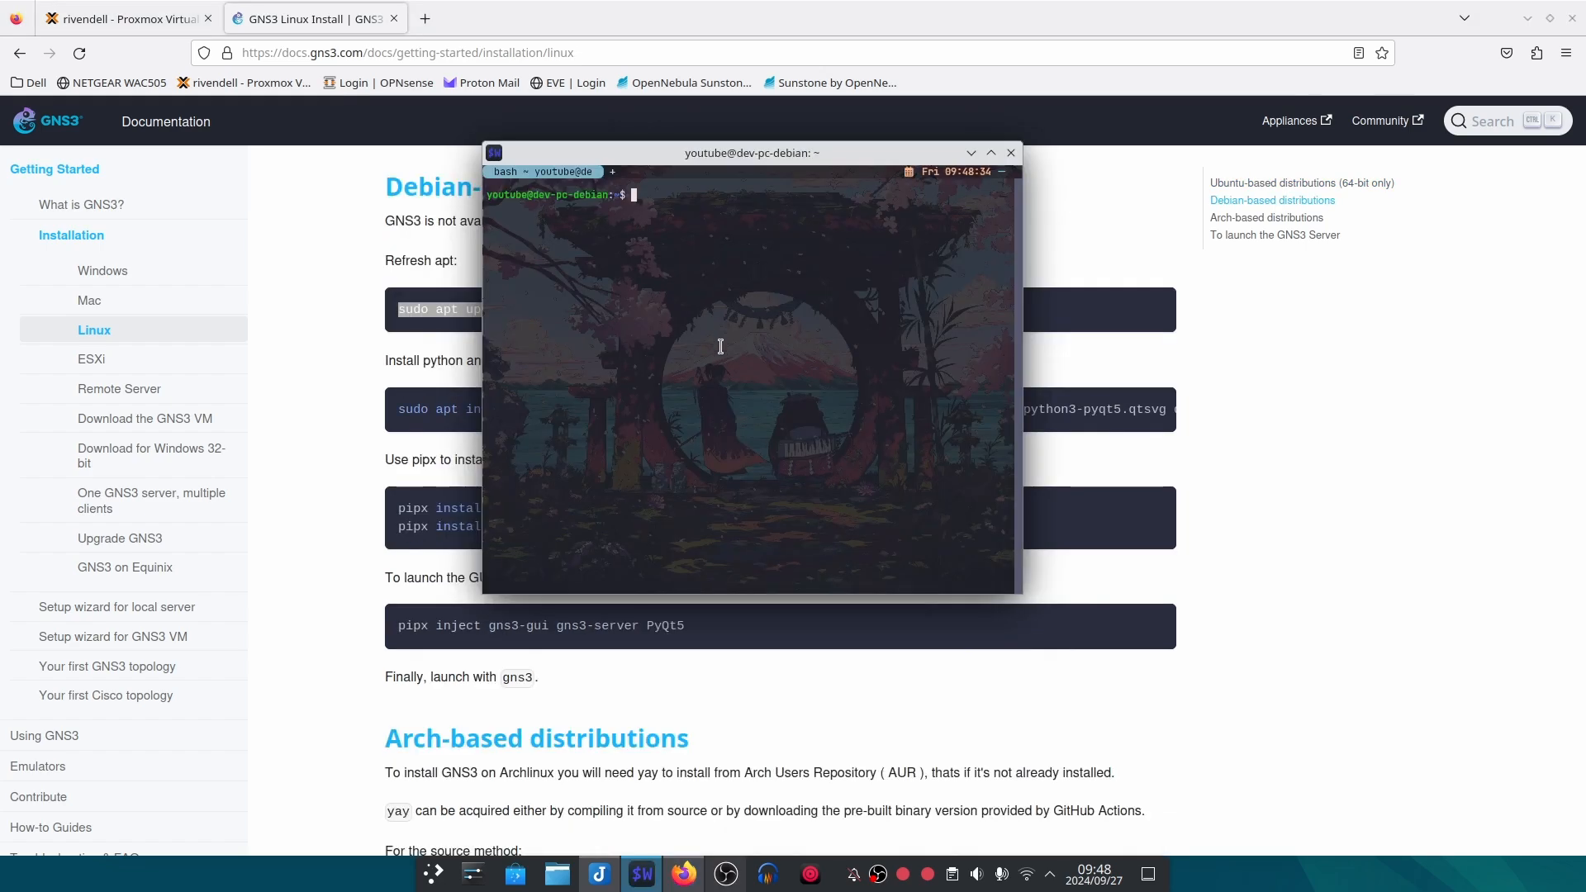
Step: Run "sudo apt update" from the guide's Debian section in the terminal and enter the account's sudo password
drag(669, 162, 823, 195)
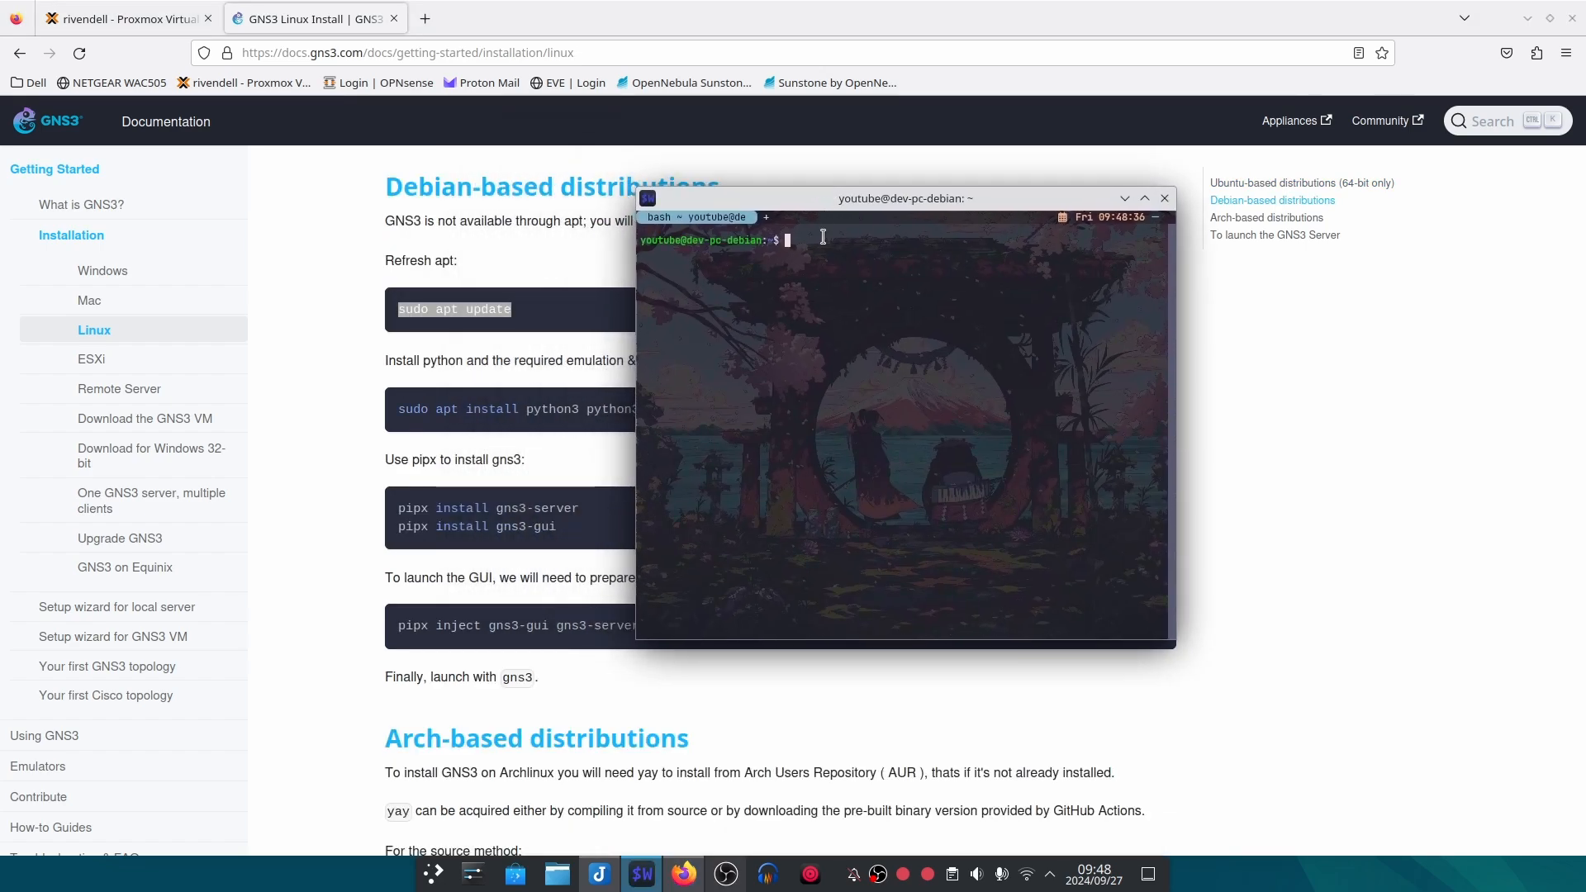
text(v)
key(BackSpace)
text(sudo apt update)
key(Return)
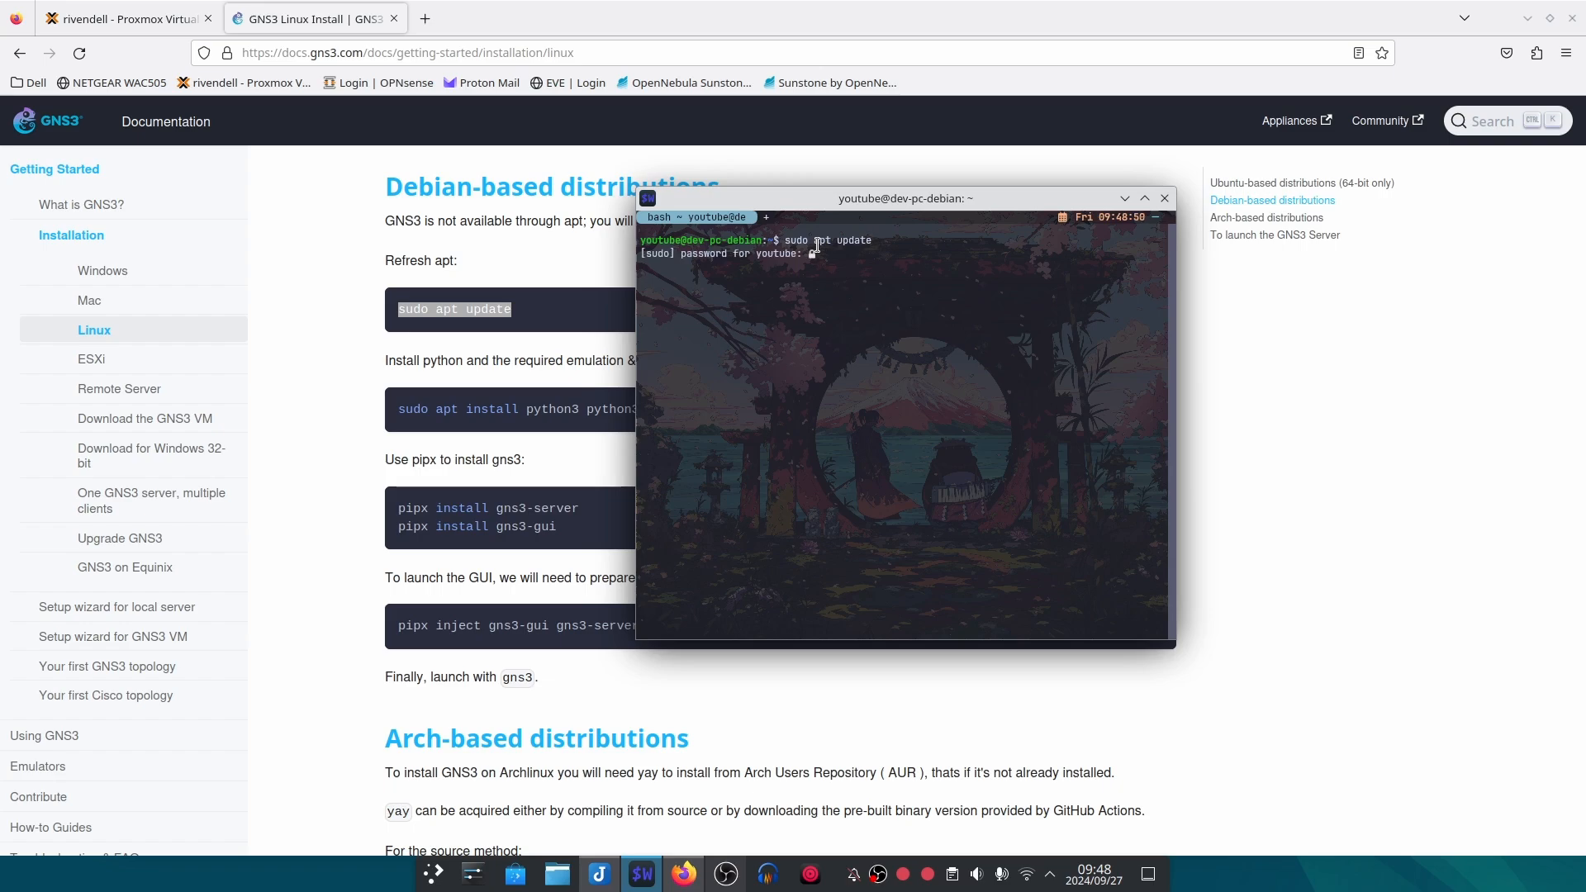
key(Return)
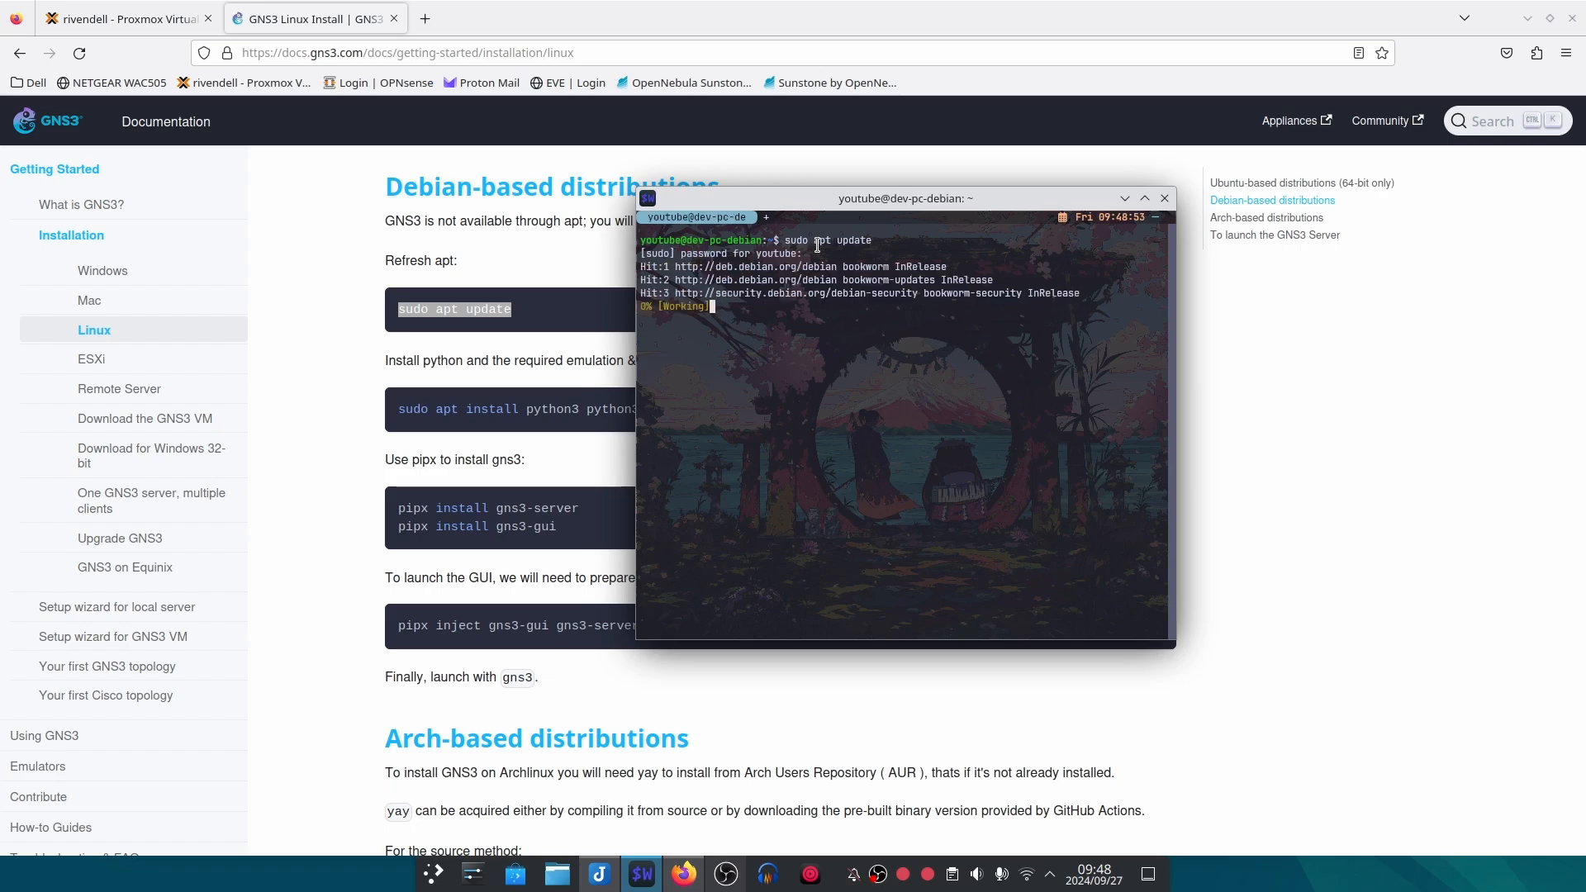
Step: Try to install the guide's full set of Python, emulation and GUI packages with sudo apt install, including dynamips
drag(880, 199, 1097, 171)
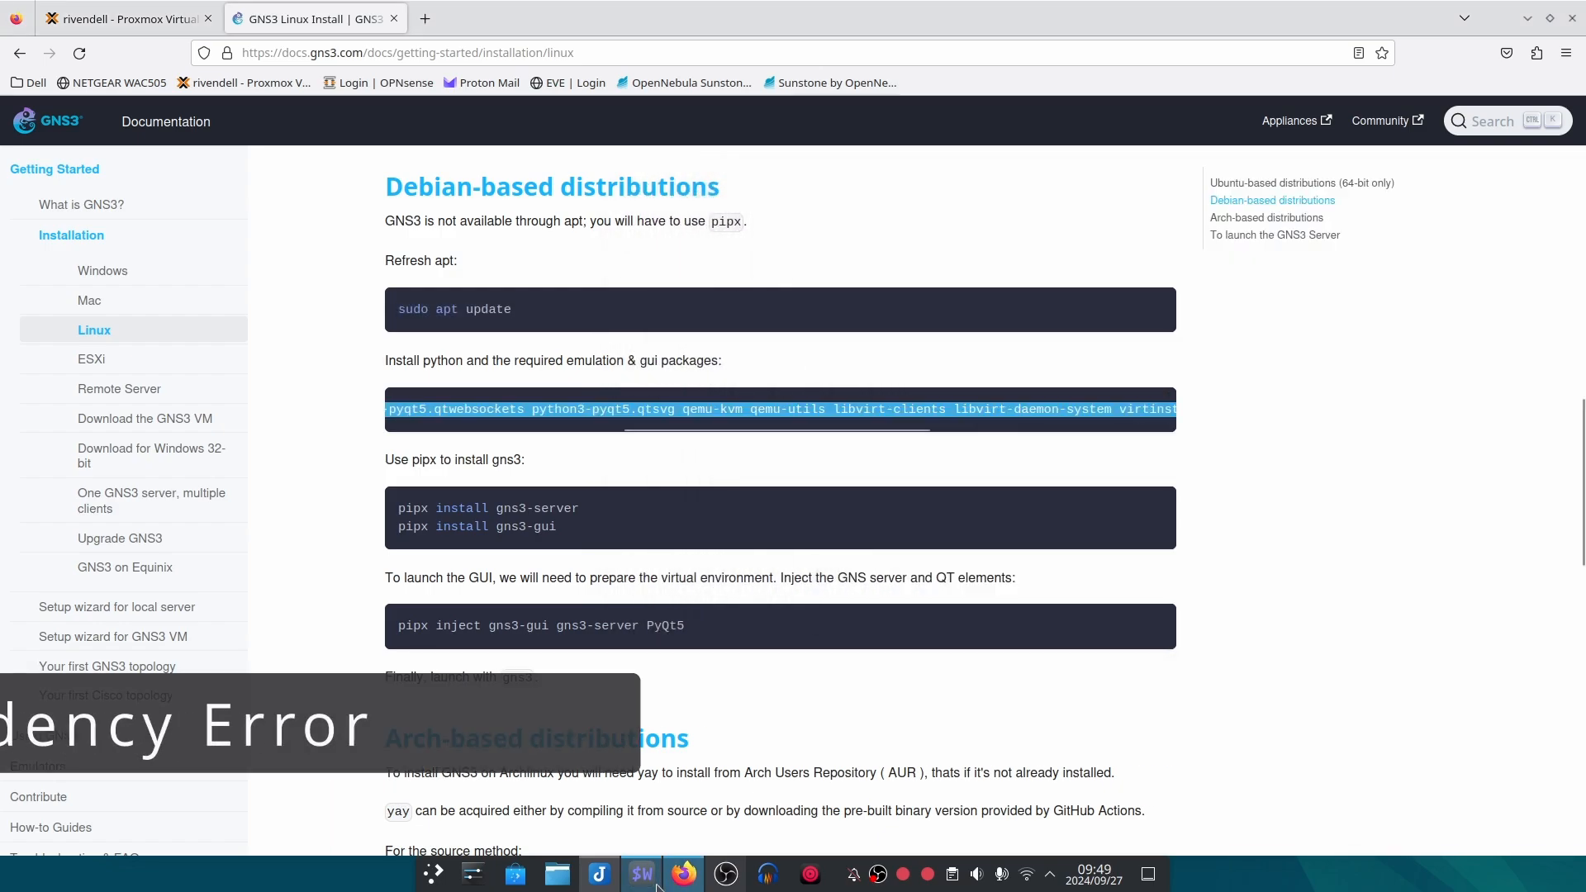
click(1084, 414)
text(sudo apt install python3 python3-pip pipx python3-pyqt5 python3-pyqt5.qtwebsockets python3-pyqt5.qtsvg qemu-kvm qemu-utils libvirt-clients libvirt-daemon-system virtinst dynamips software-properties-common ca-certificates curl gnupg2)
key(Return)
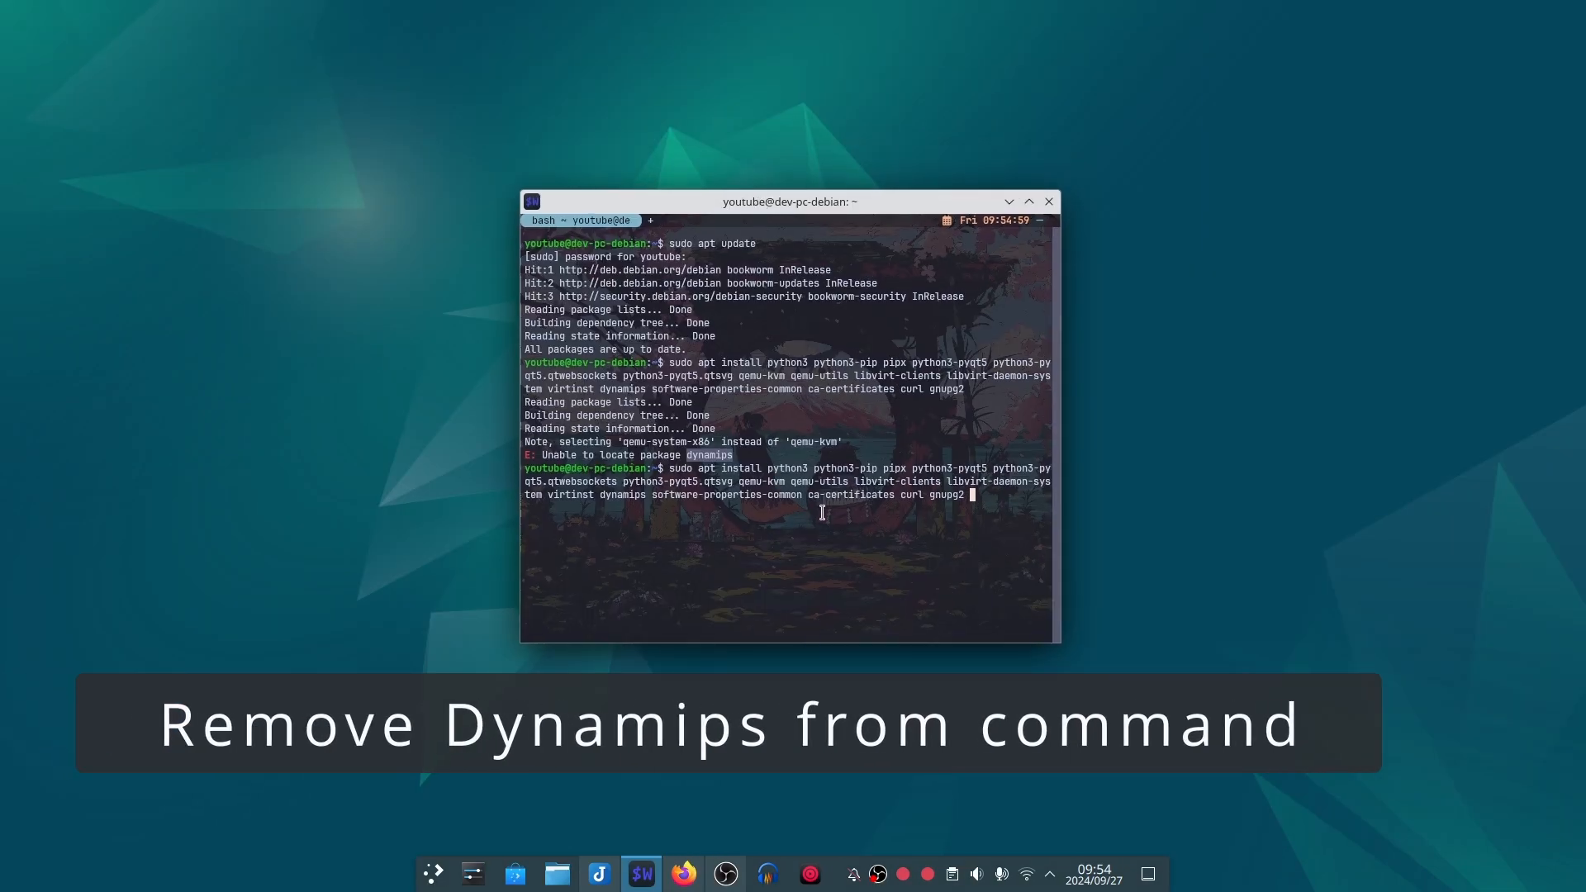
Step: Remove dynamips from the recalled sudo apt install command, run it and accept the package installation
click(934, 539)
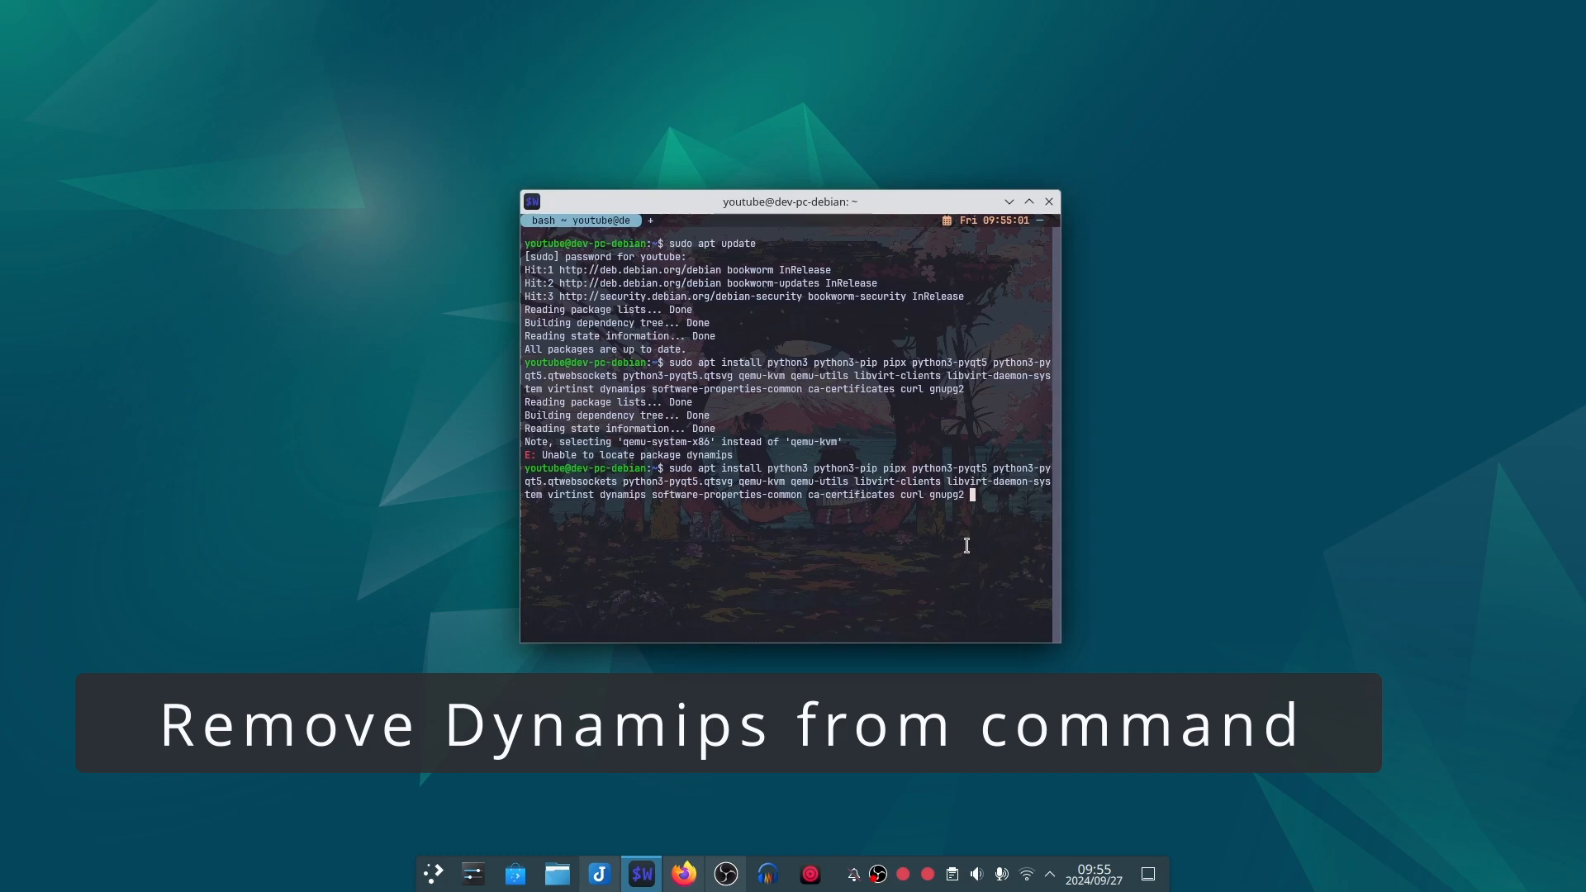
key(Left)
key(Left)
key(Left)
key(Left)
key(Left)
key(Left)
key(Left)
key(Left)
key(Left)
key(Left)
key(Left)
key(Left)
key(Left)
key(Left)
key(Left)
key(Left)
key(Left)
key(Left)
key(Left)
key(Left)
key(Left)
key(Left)
key(Left)
key(Left)
key(Left)
key(Left)
key(Left)
key(BackSpace)
key(BackSpace)
key(BackSpace)
key(BackSpace)
key(BackSpace)
key(BackSpace)
key(BackSpace)
key(BackSpace)
key(BackSpace)
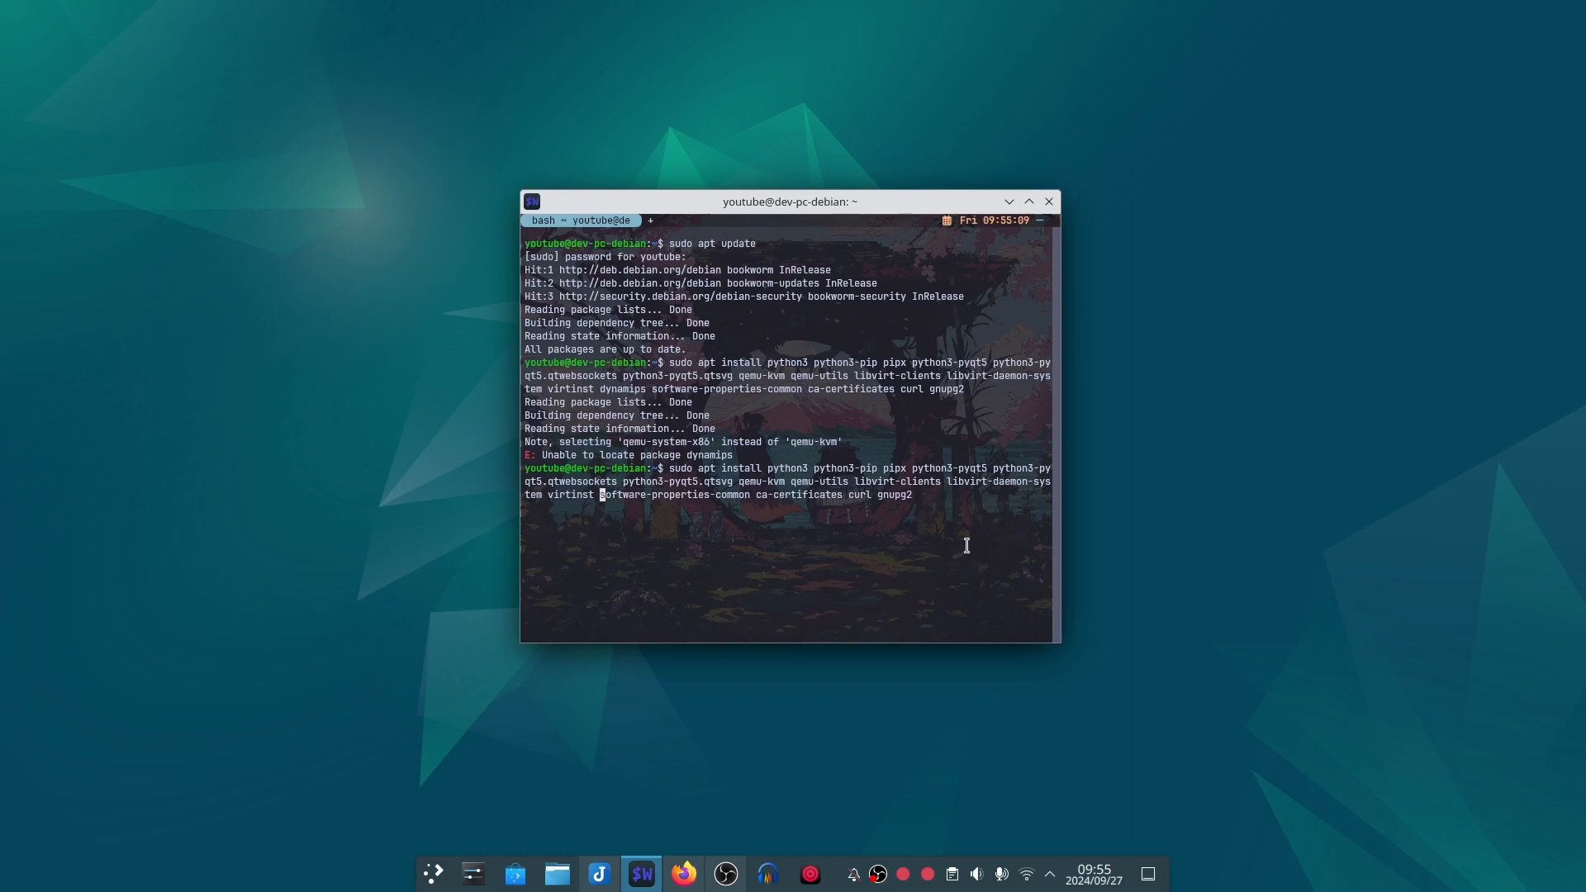
key(Return)
text(y)
key(Return)
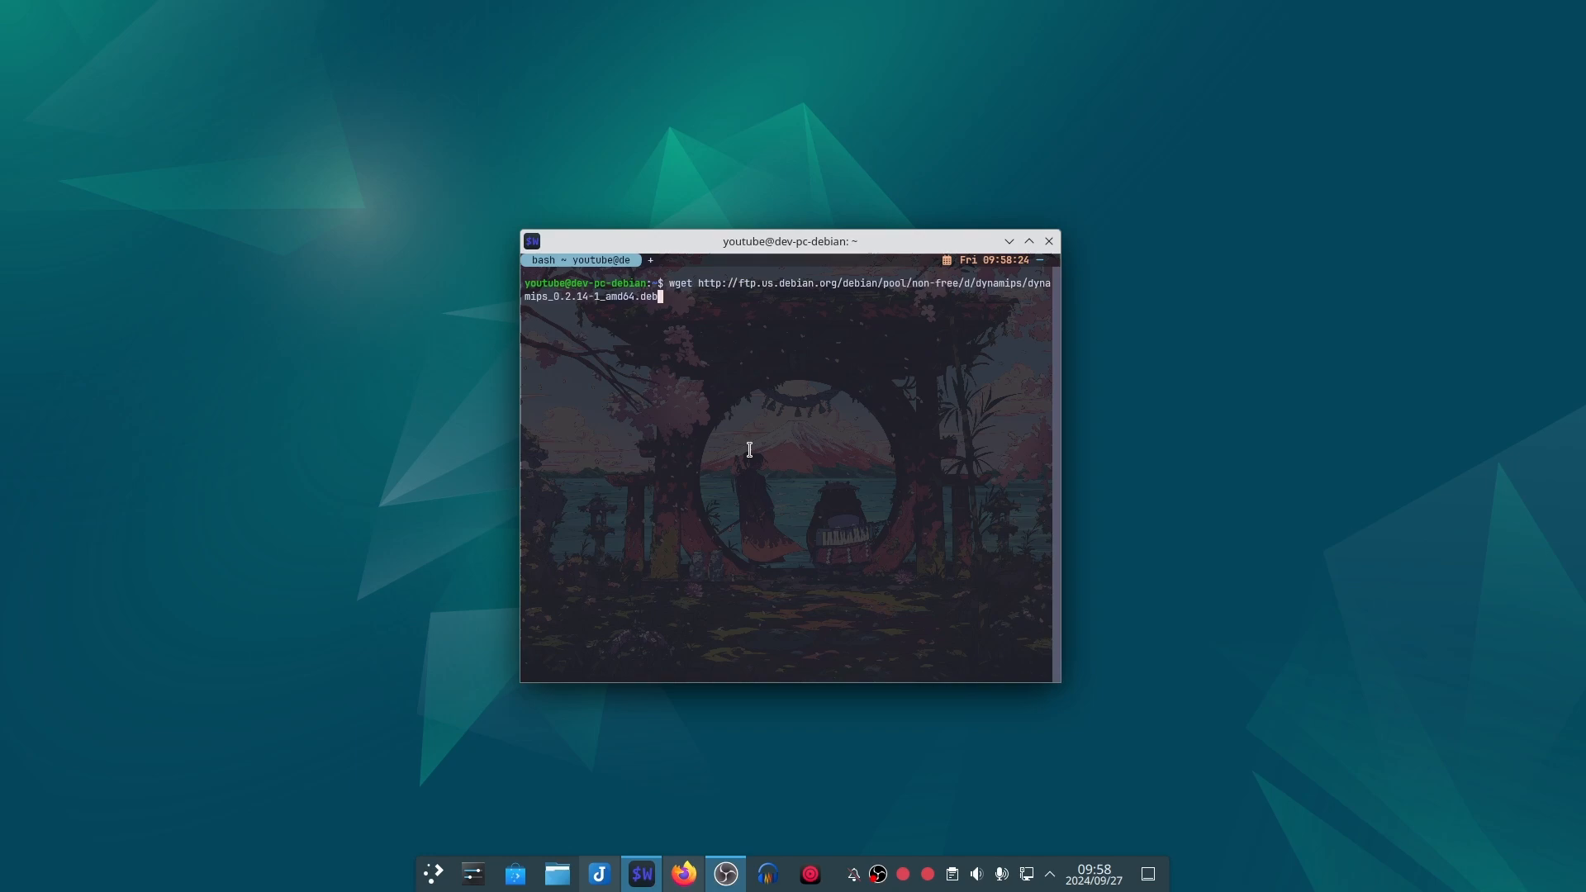
Step: Download dynamips_0.2.14-1_amd64.deb from ftp.us.debian.org with wget and install it with sudo dpkg -i
key(Return)
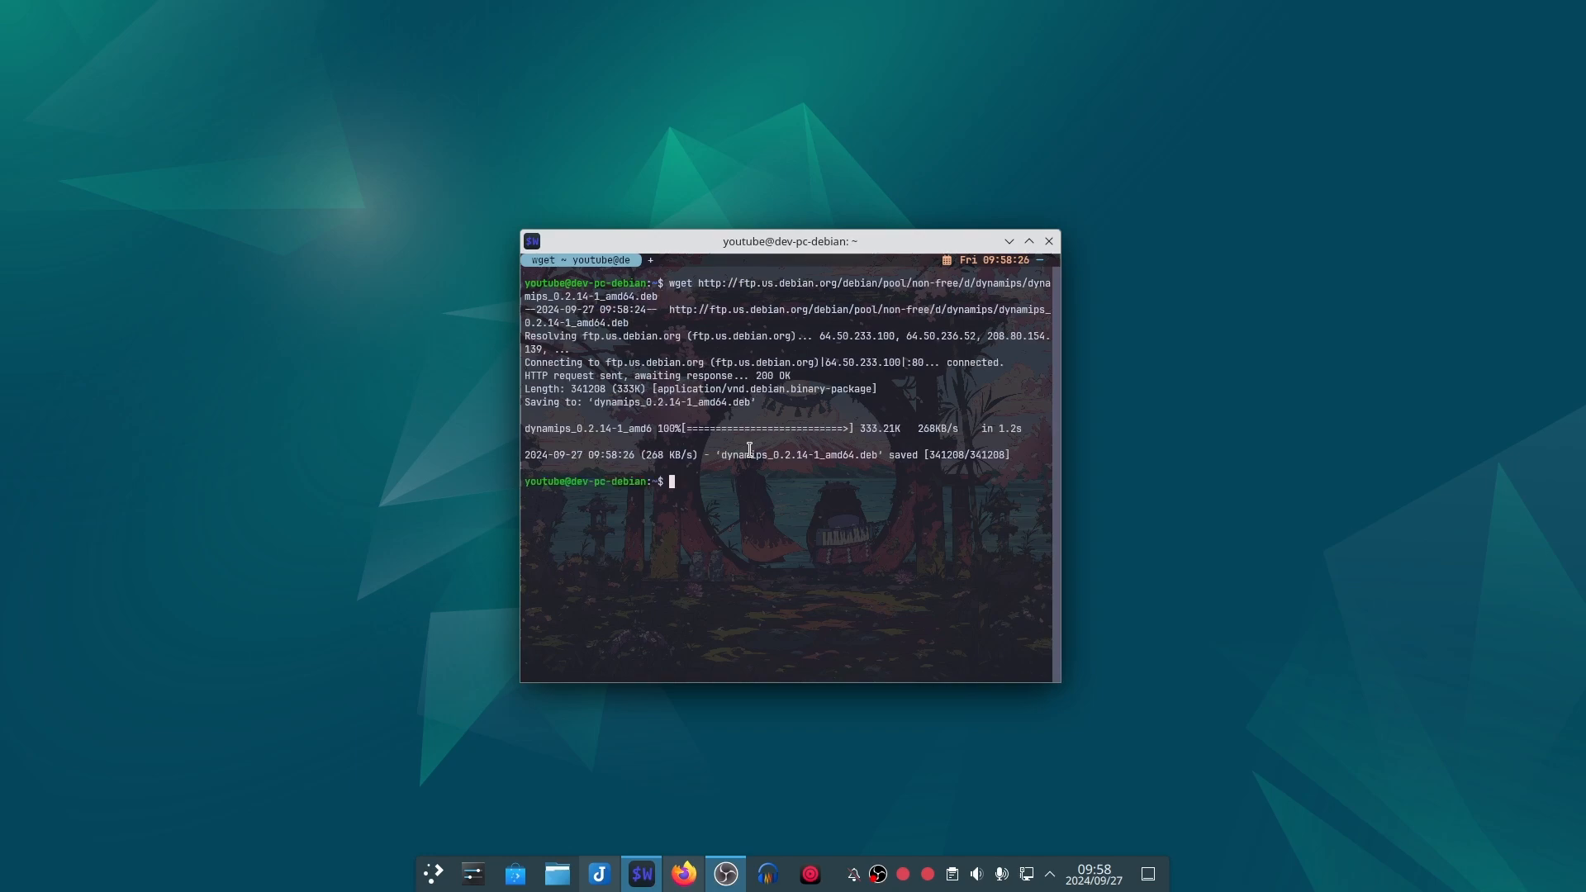
text(sudo dpkg -i dynamips_0.2.14-1_amd64.deb)
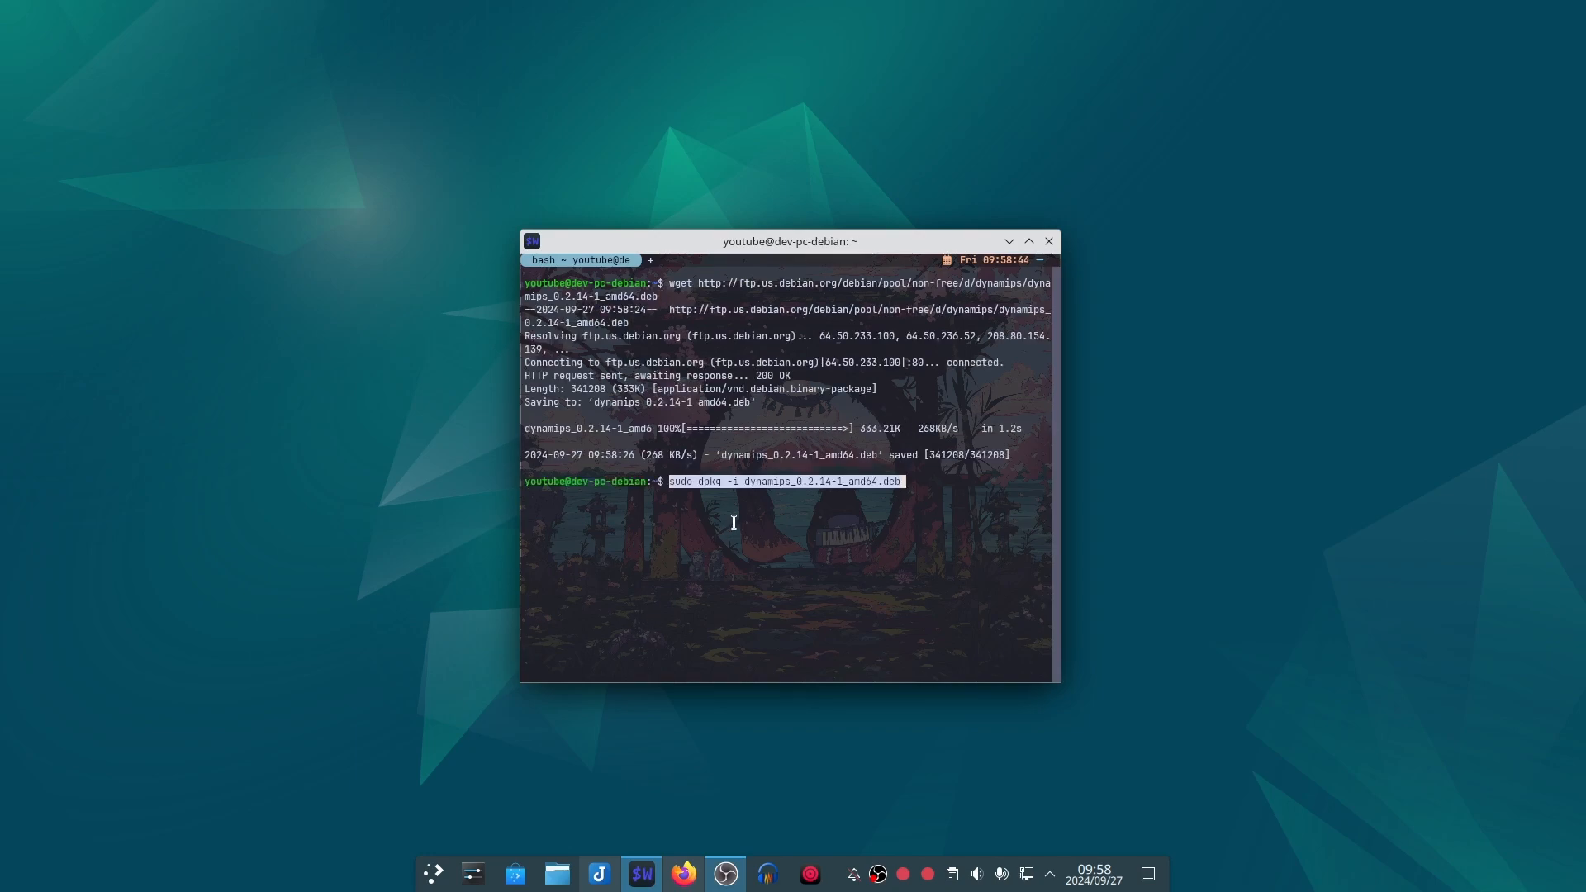
key(Return)
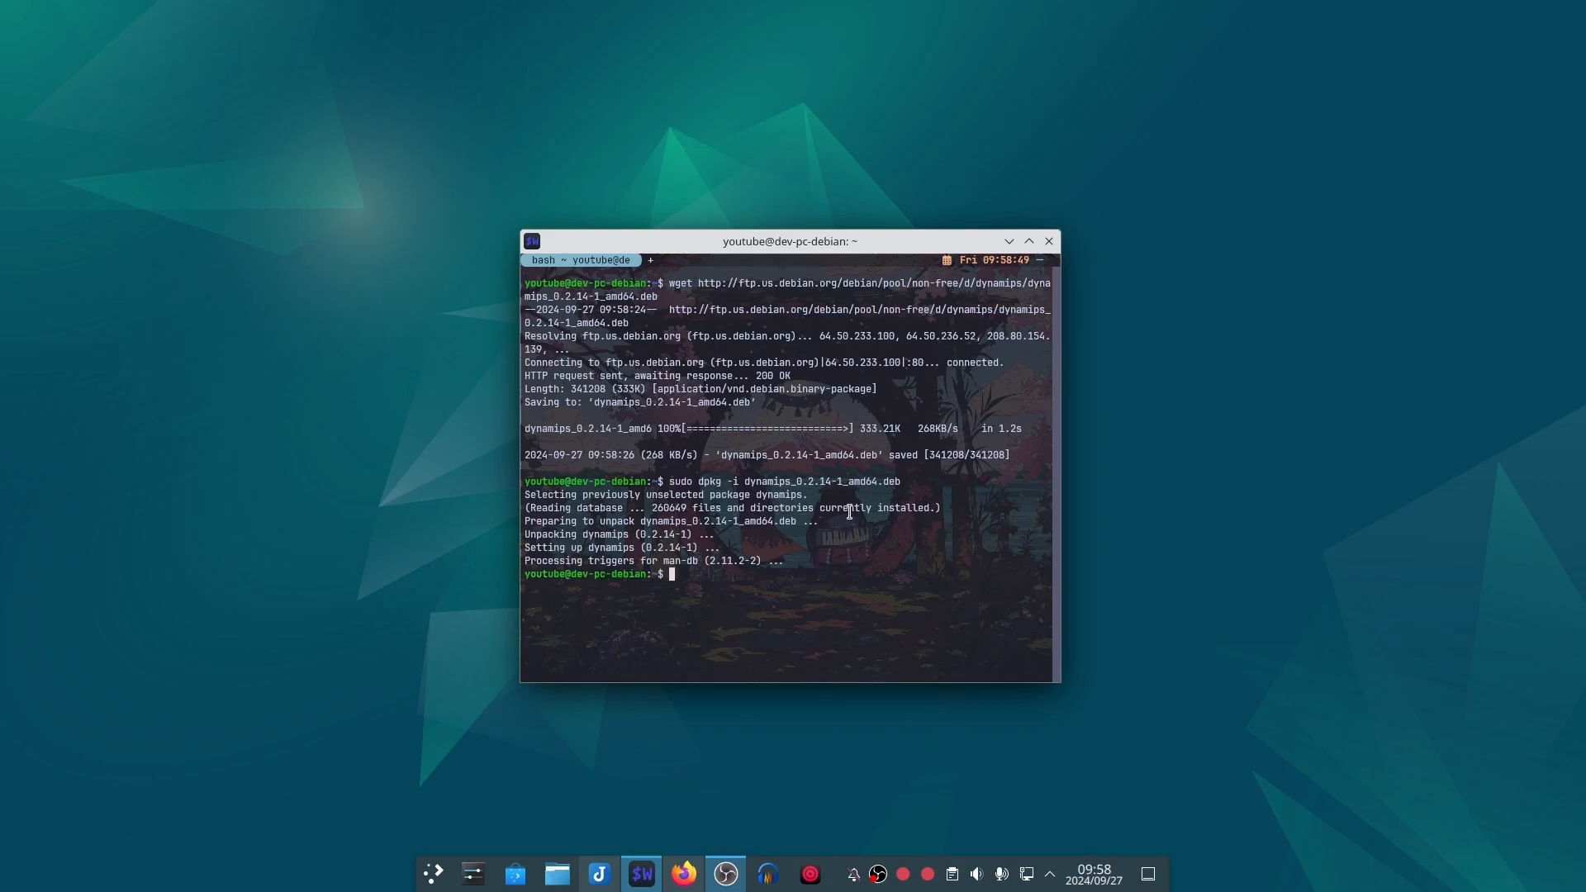
Step: Copy "pipx install gns3-server" from the install guide, run it in the terminal, and minimize the browser
click(668, 877)
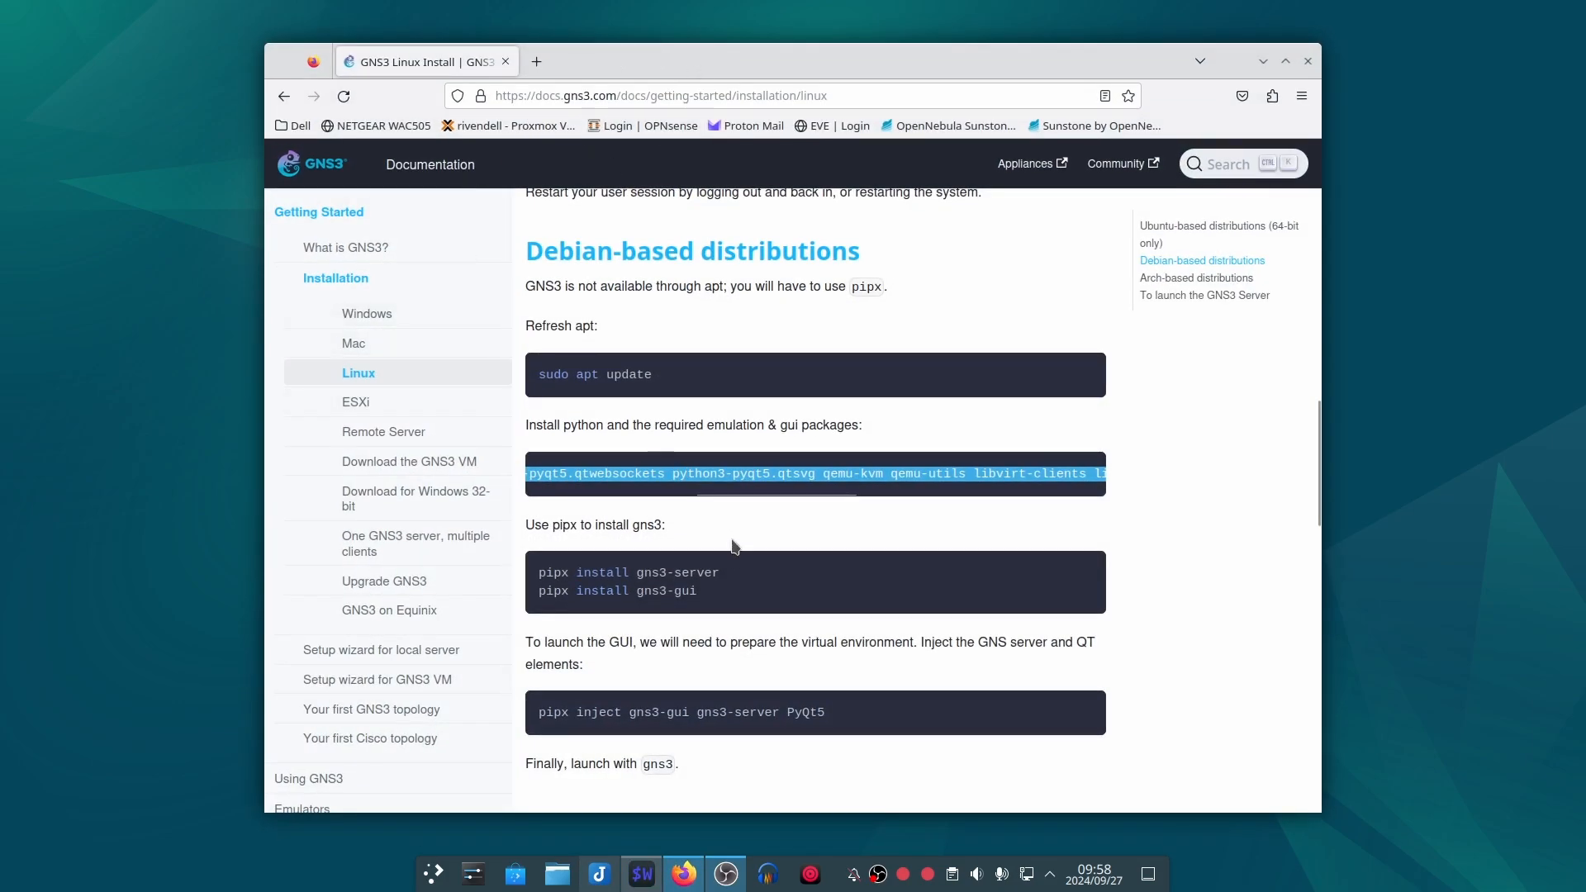
triple_click(689, 566)
key(ctrl+c)
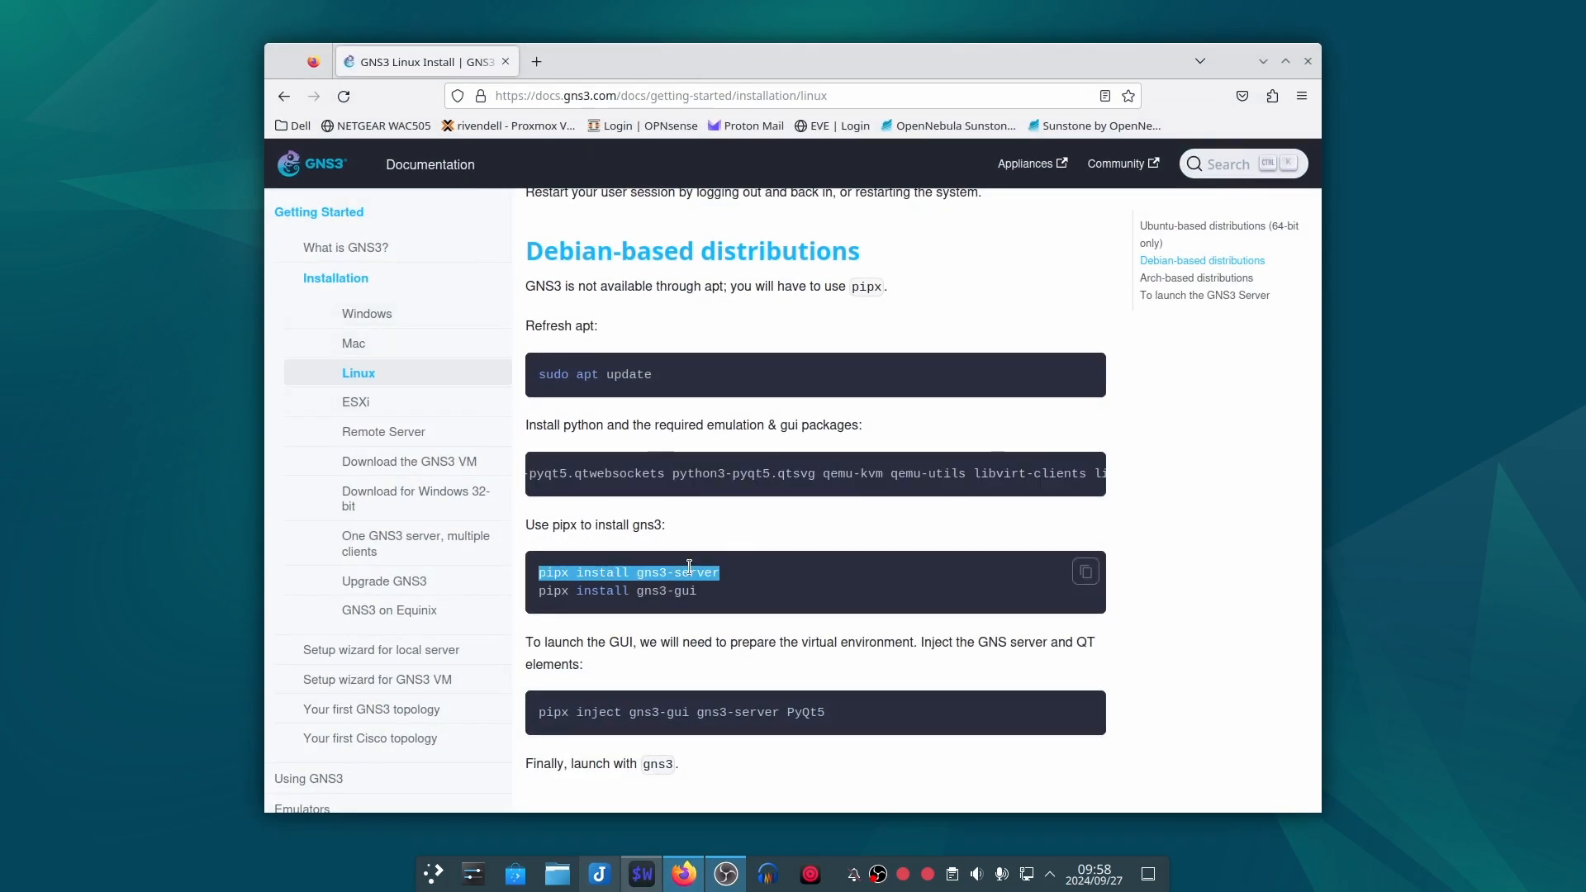
click(642, 874)
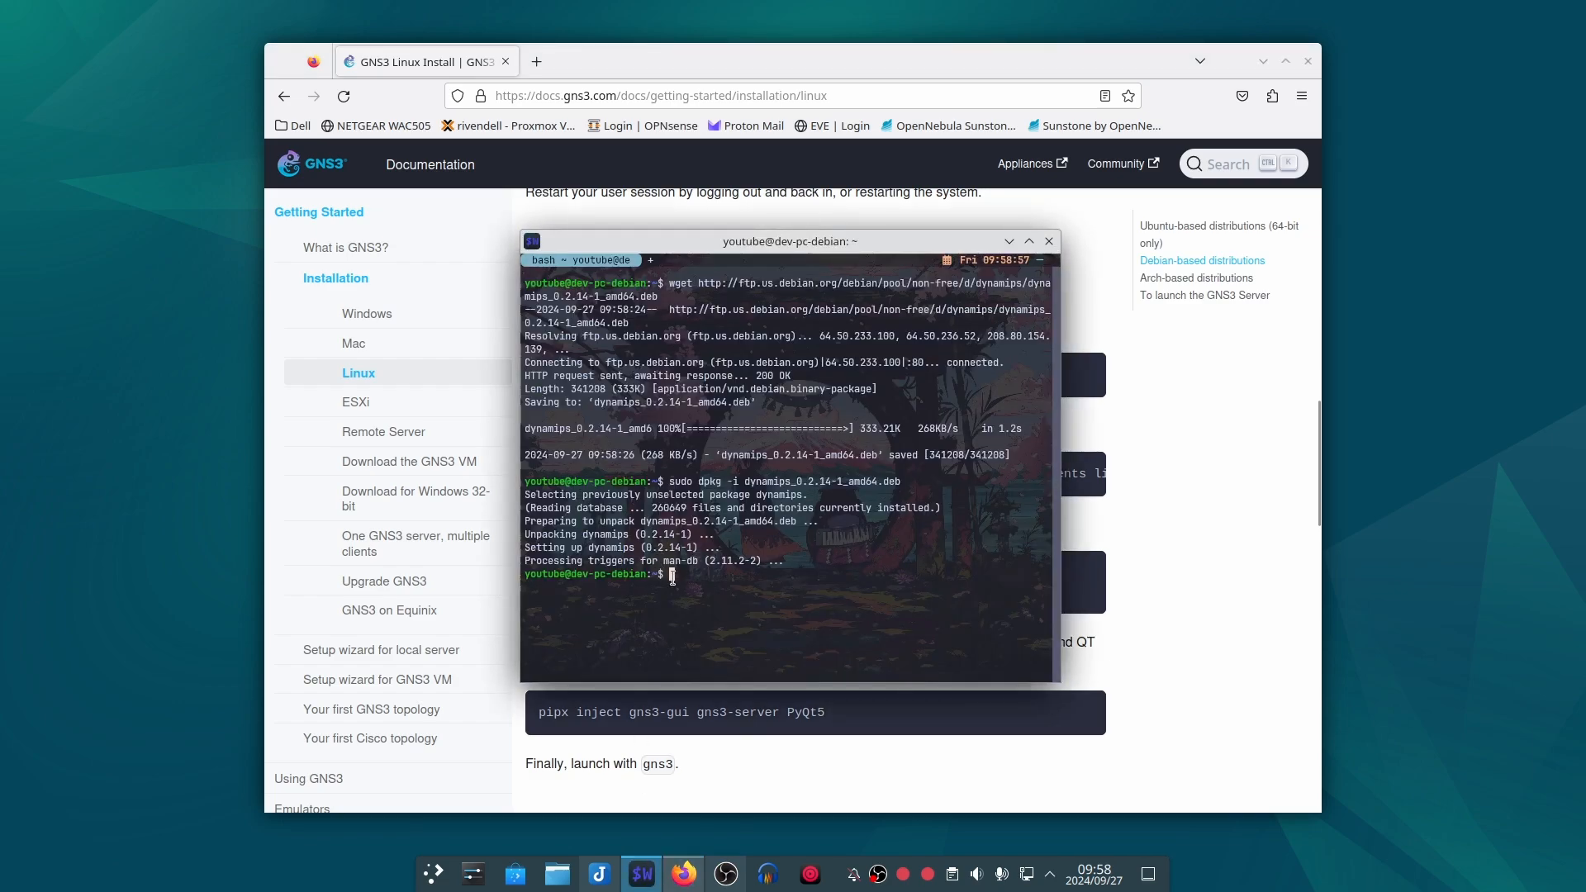
middle_click(699, 602)
key(Return)
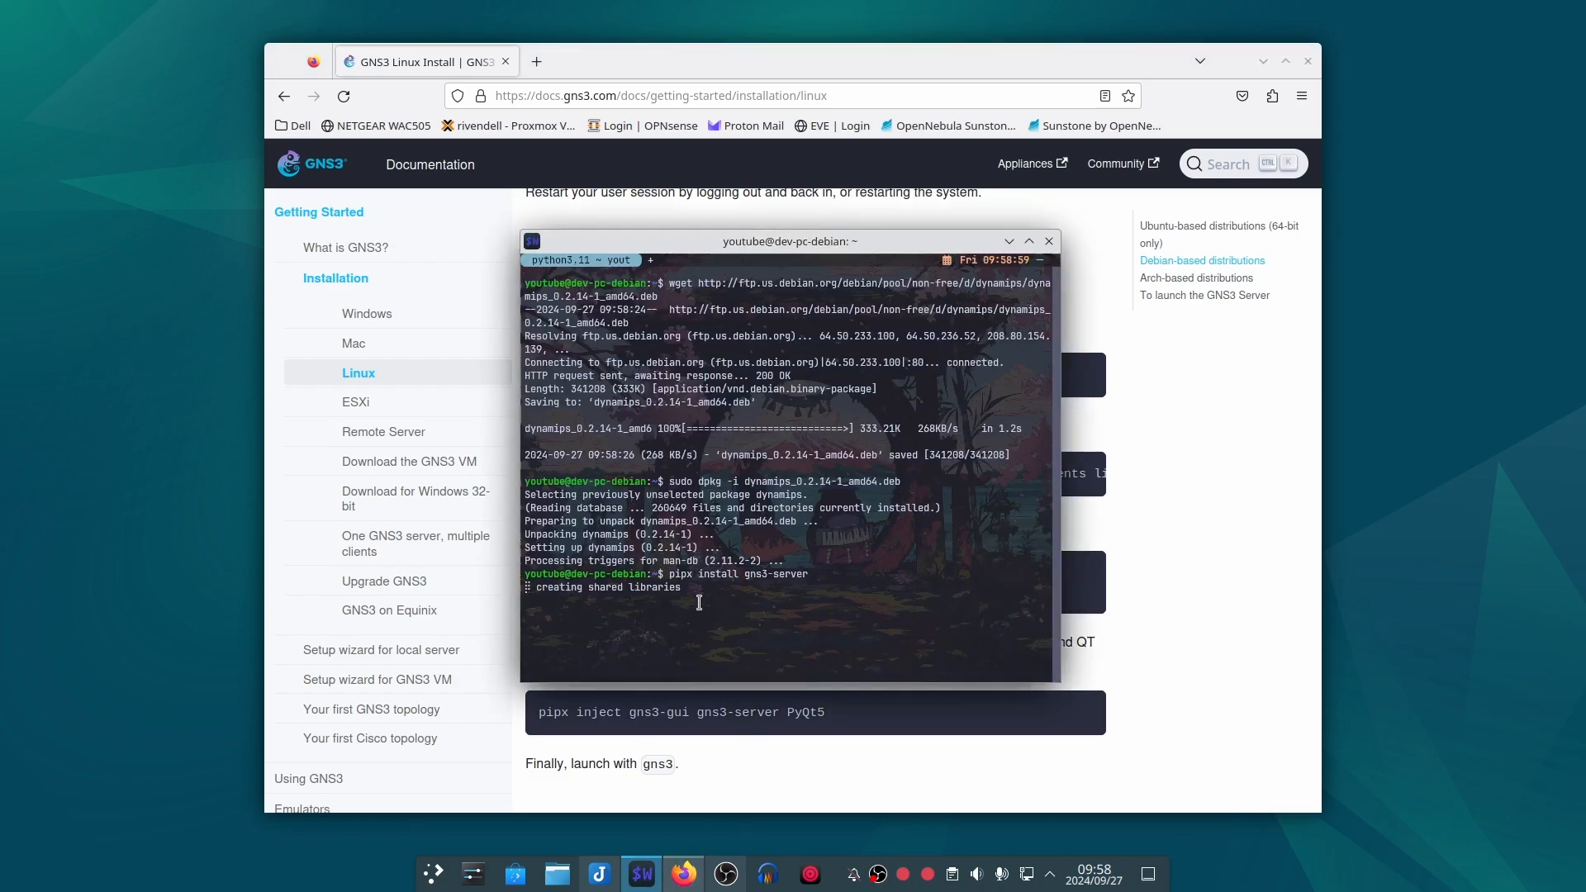
click(1262, 62)
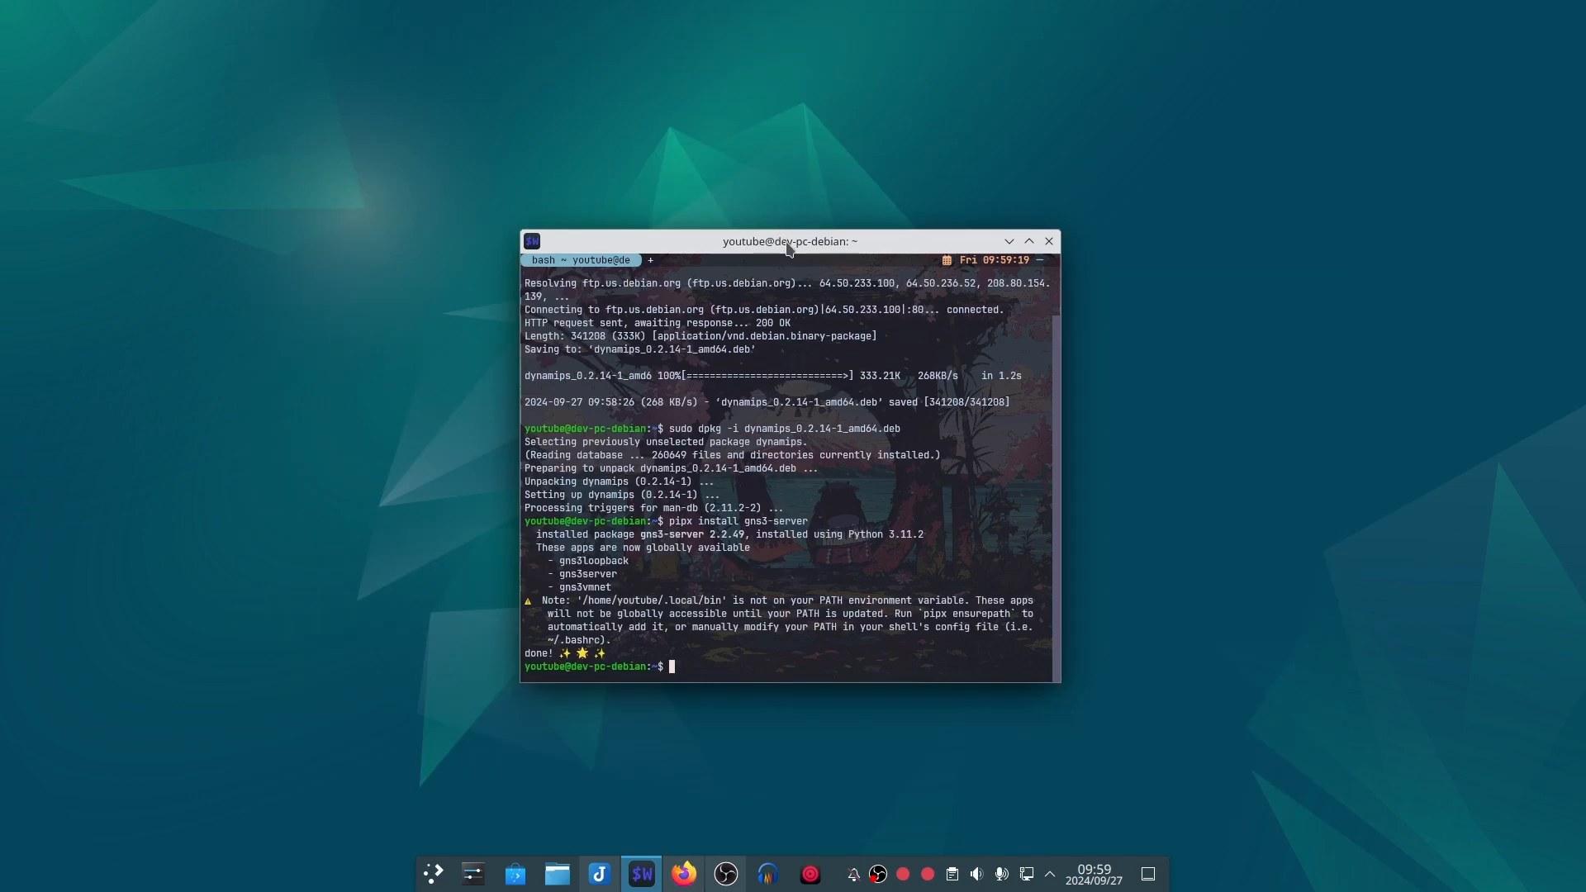
drag(787, 242, 774, 227)
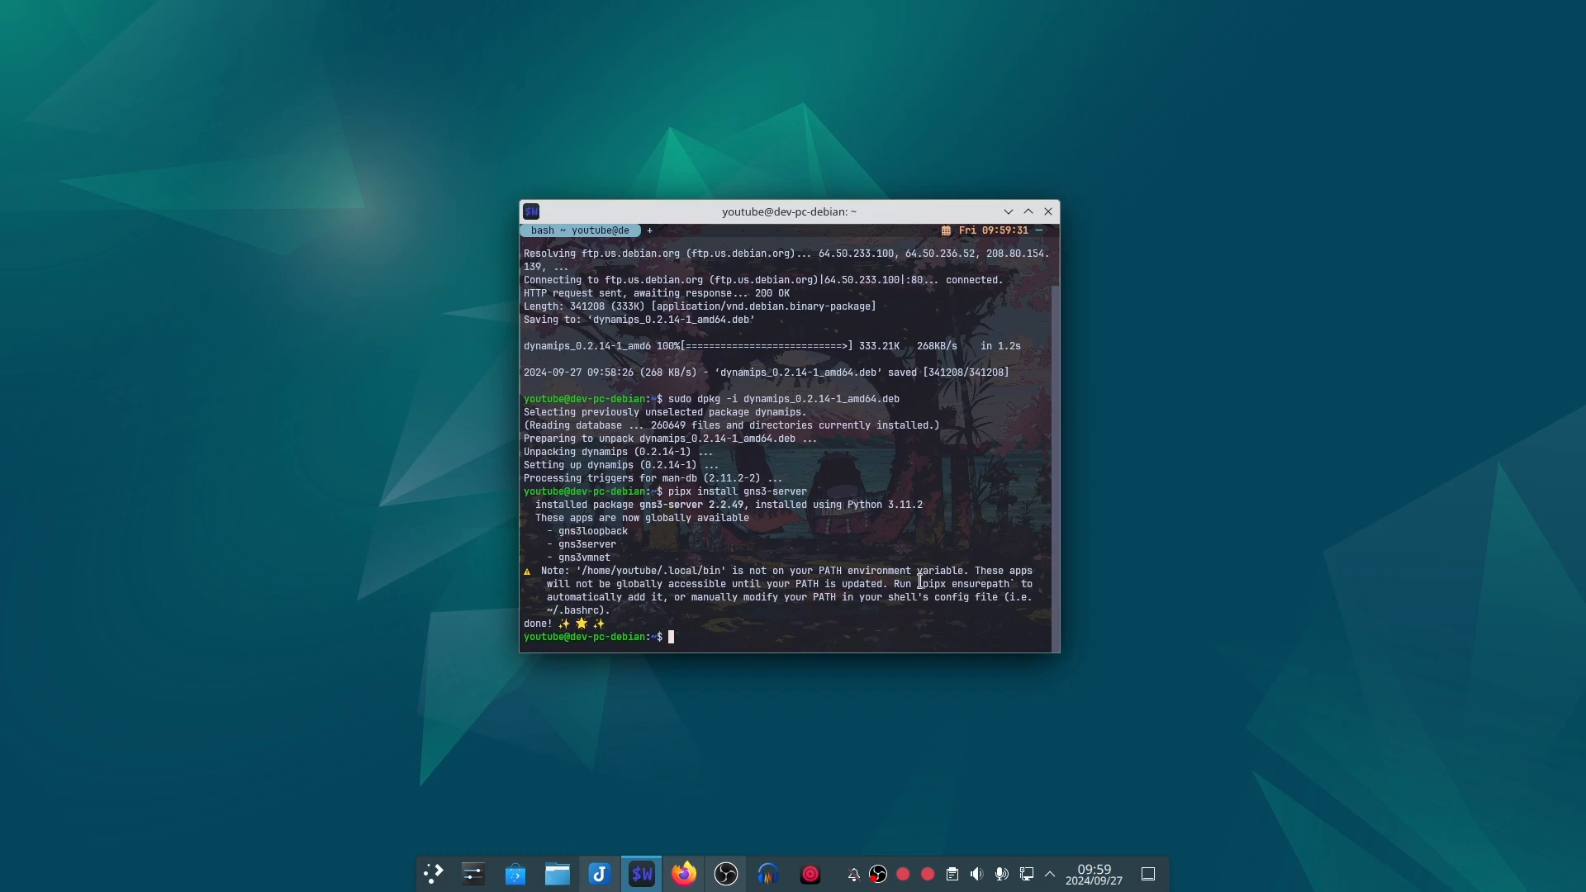
Step: Run the "pipx ensurepath" command suggested in the terminal note
drag(921, 584, 1010, 584)
key(ctrl+c)
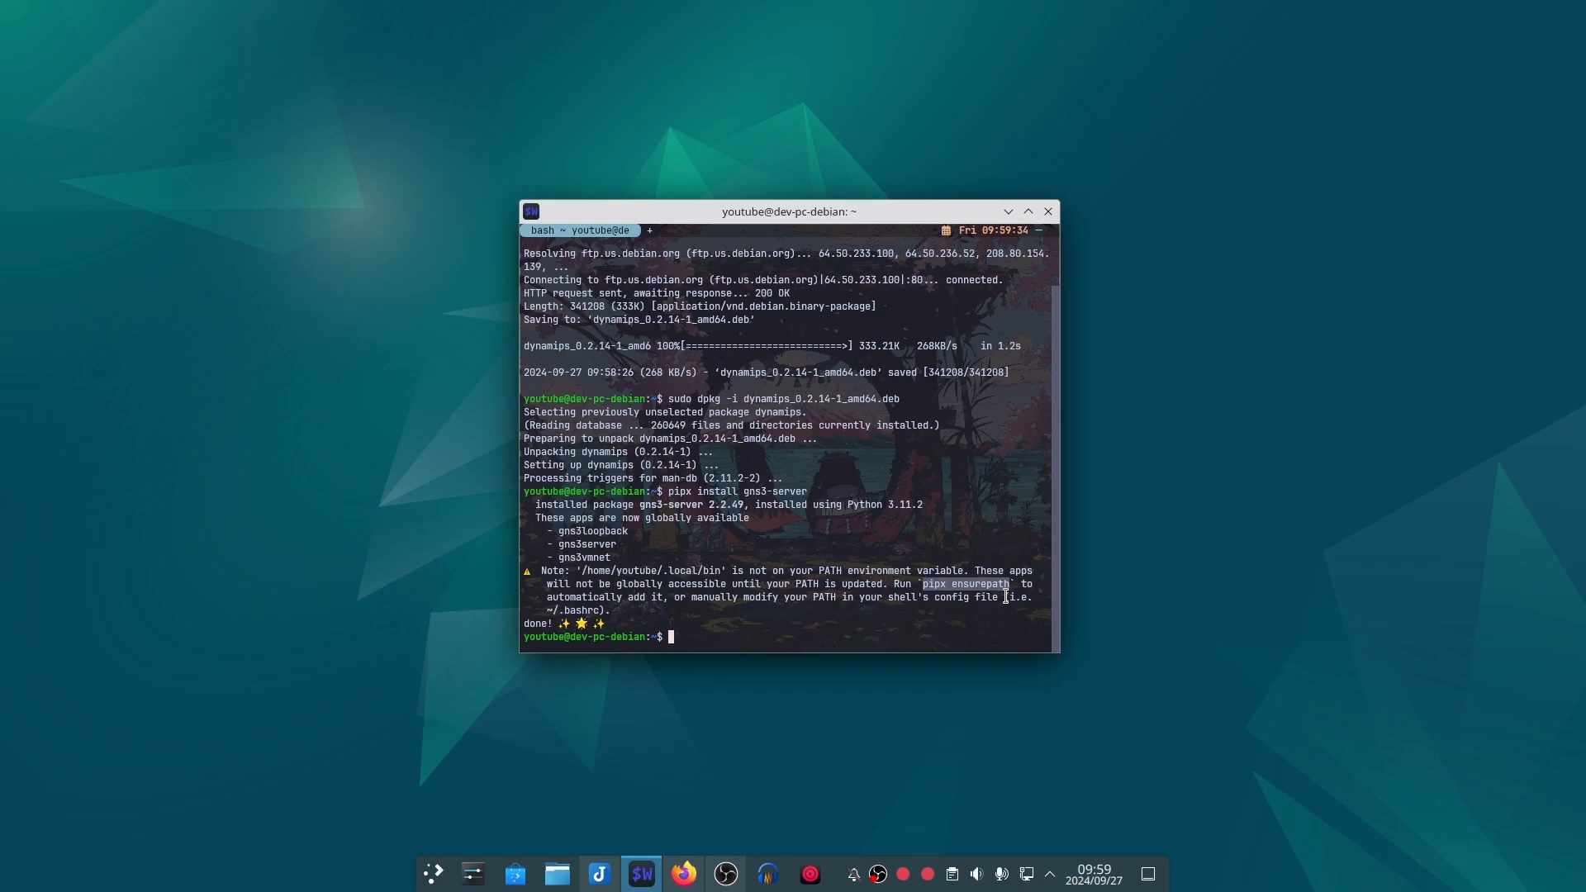
click(839, 636)
key(ctrl+shift+v)
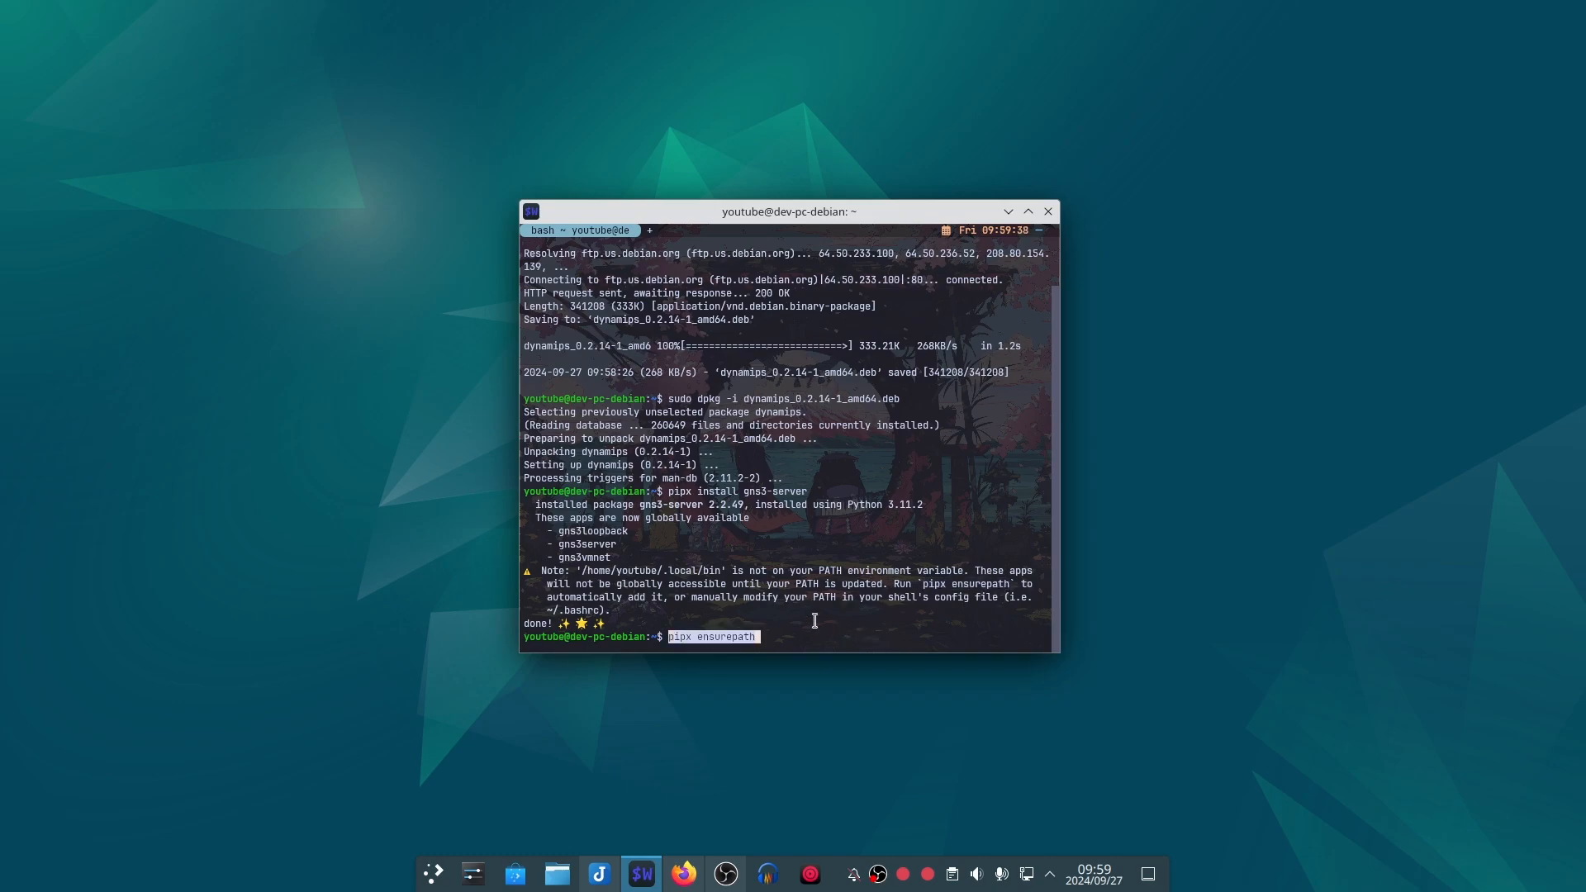
key(Return)
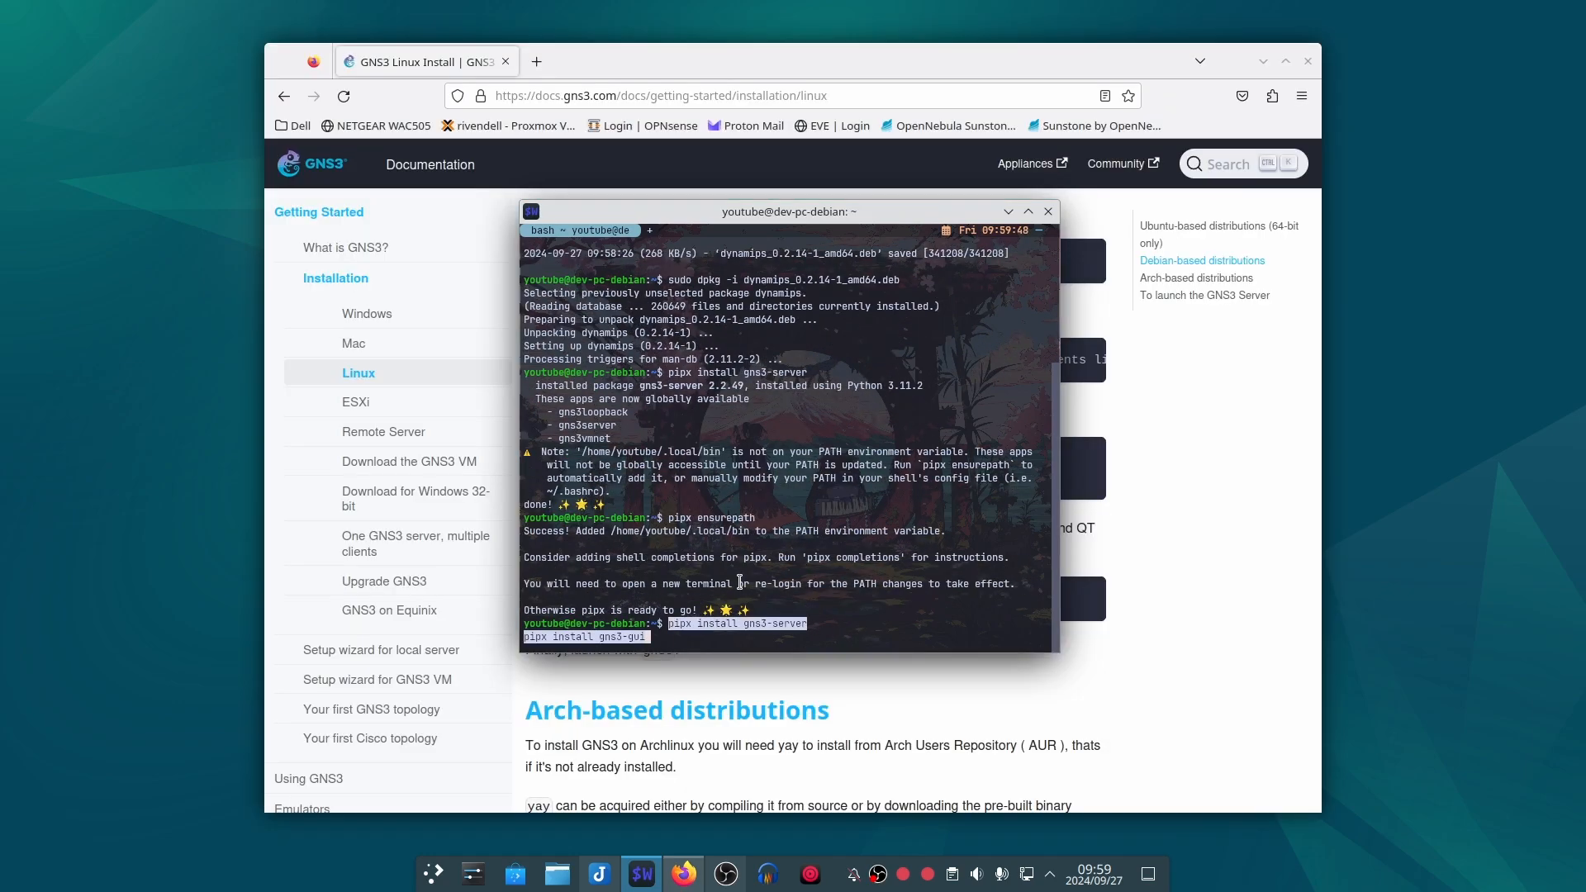
Step: Trim the pasted two-line pipx command to just "pipx install gns3-gui" and run it
key(Left)
key(Left)
key(Left)
key(Left)
key(Left)
key(Left)
key(Left)
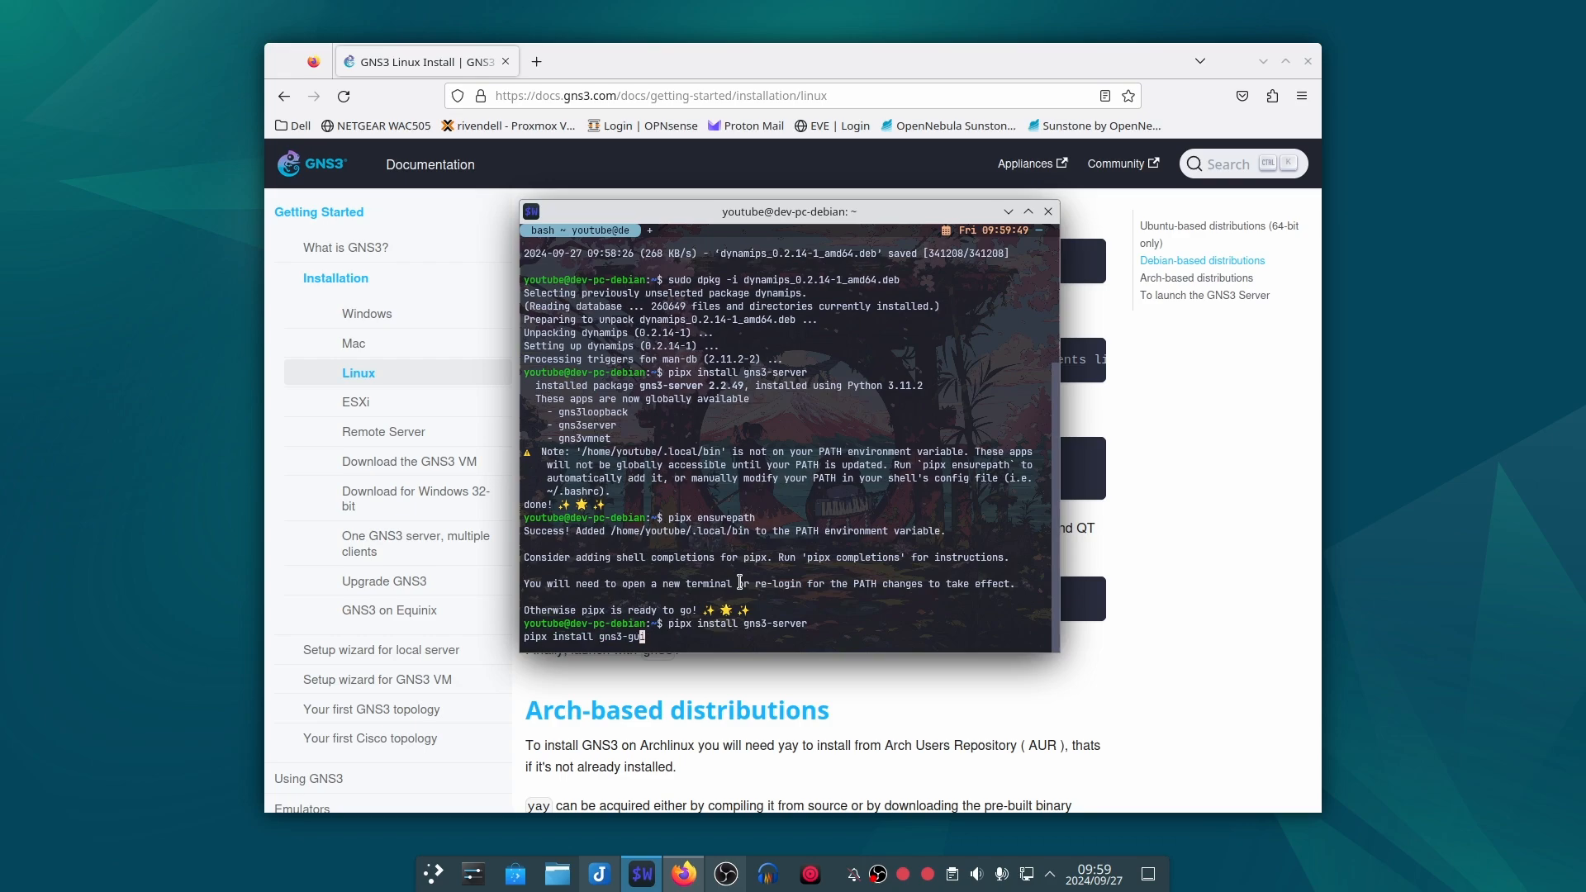
key(Left)
key(Left)
key(Left)
key(Left)
key(Left)
key(Left)
key(Left)
key(Left)
key(Left)
key(Left)
key(Left)
key(Left)
key(Left)
key(Left)
key(BackSpace)
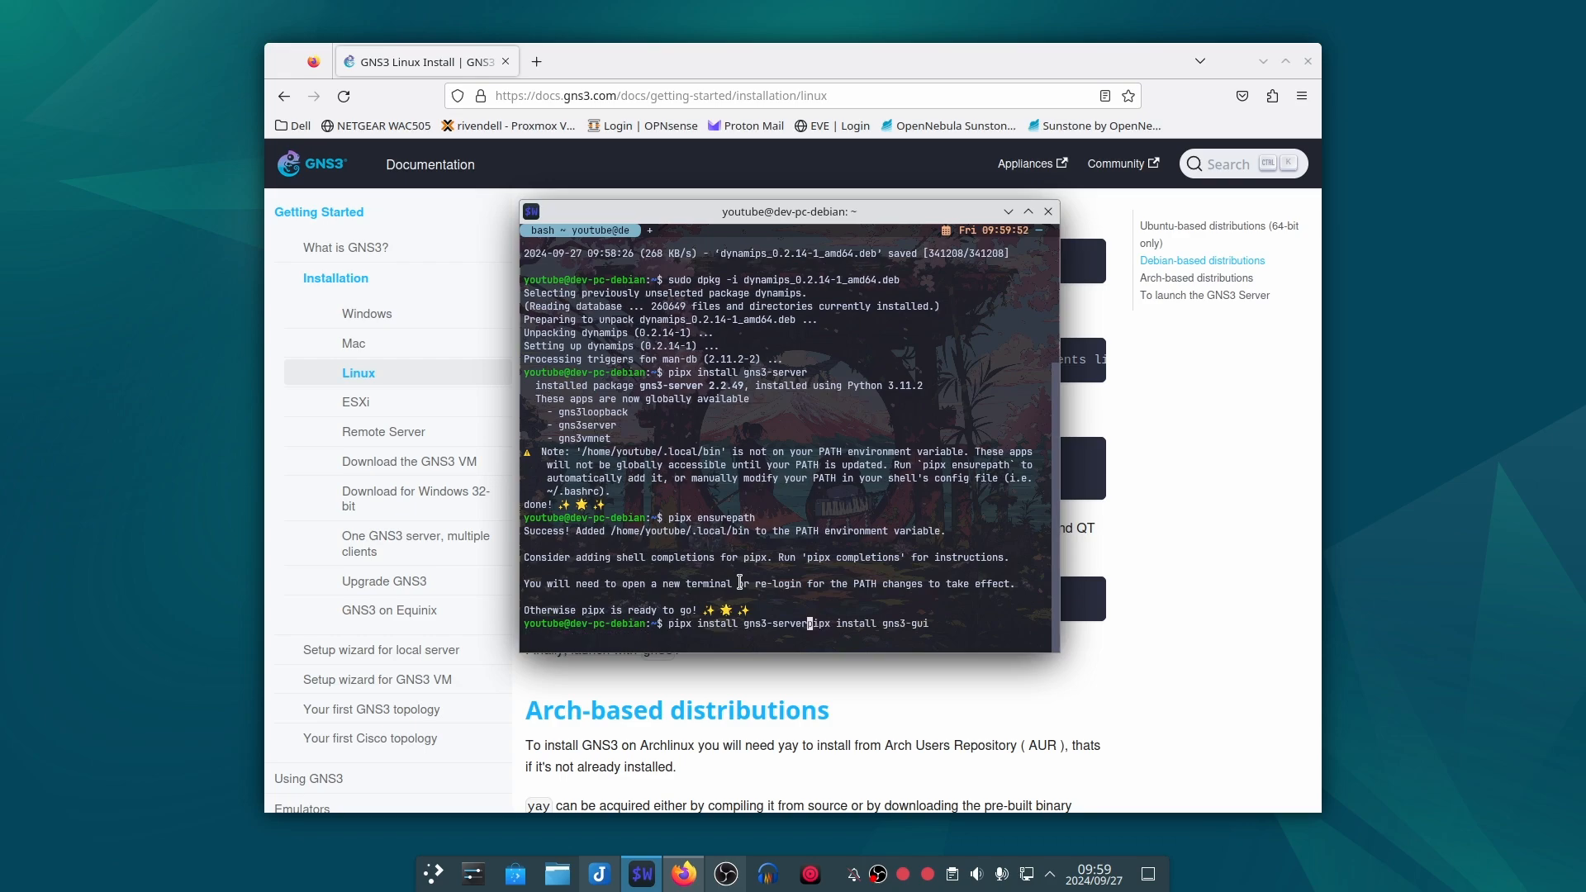
key(BackSpace)
key(BackSpace)
key(BackSpace)
key(BackSpace)
key(BackSpace)
key(BackSpace)
key(BackSpace)
key(BackSpace)
key(BackSpace)
key(BackSpace)
key(BackSpace)
key(BackSpace)
key(BackSpace)
key(BackSpace)
key(BackSpace)
key(BackSpace)
key(BackSpace)
key(BackSpace)
key(BackSpace)
key(BackSpace)
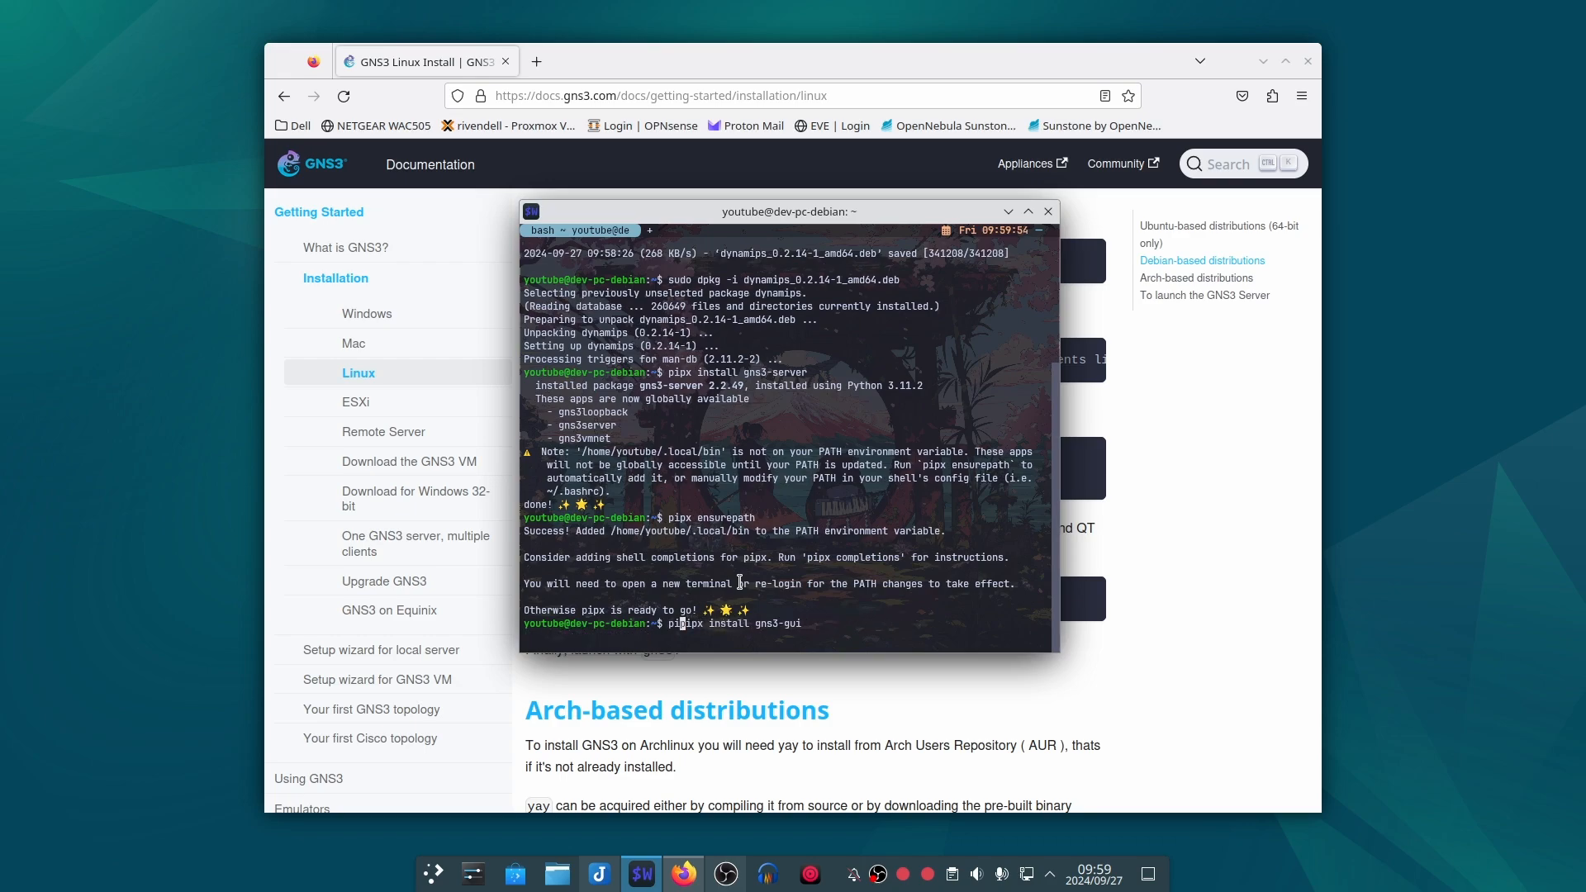
key(Return)
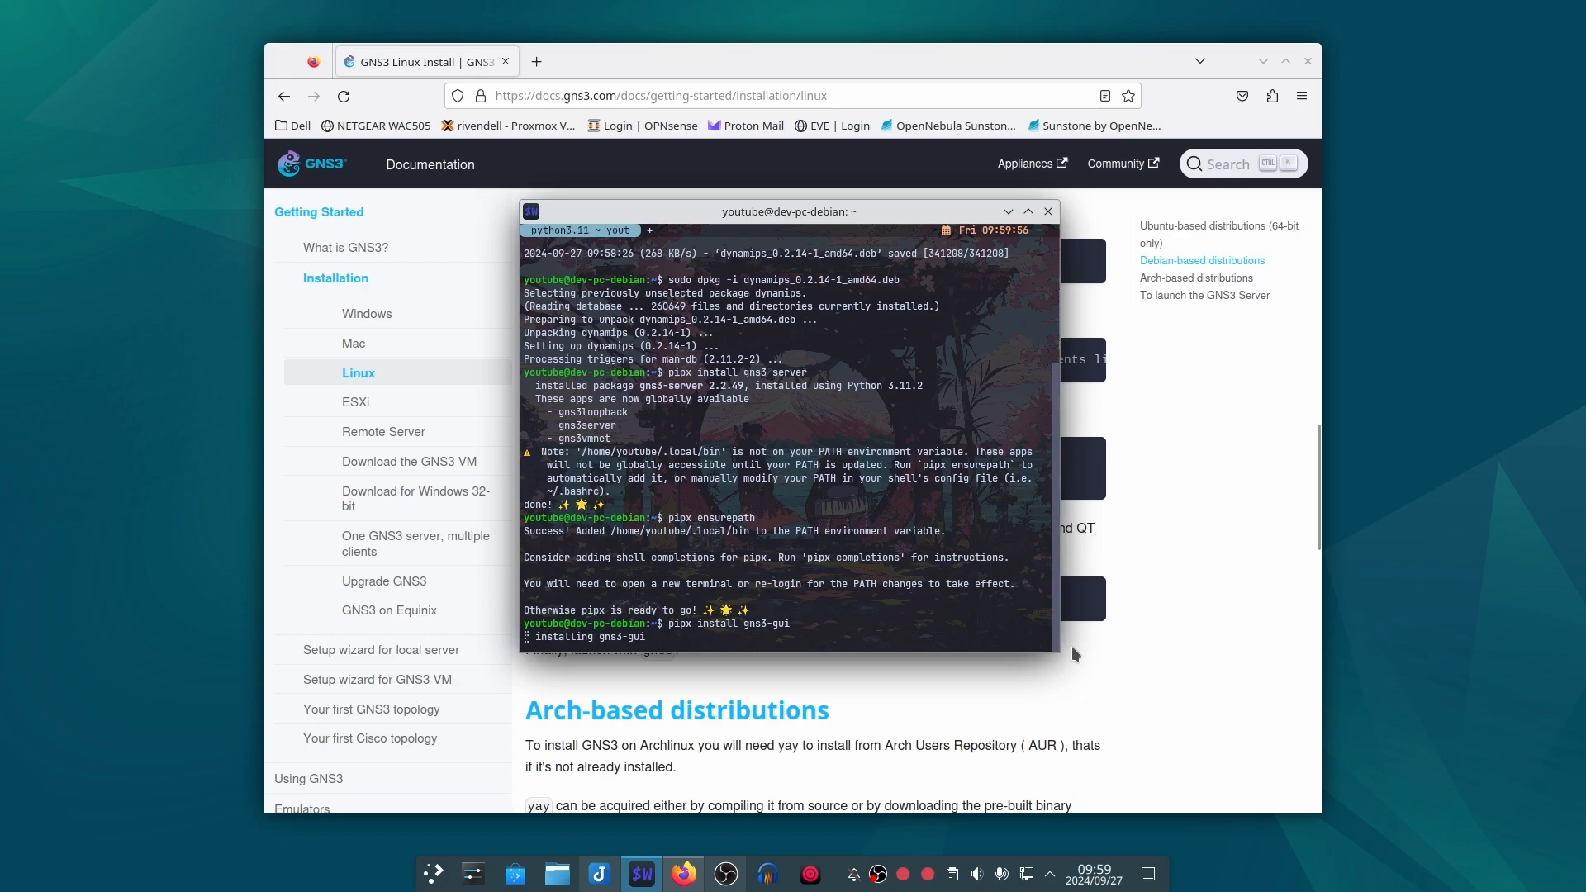
Step: Copy "pipx inject gns3-gui gns3-server PyQt5" from the guide and run it in the terminal
click(1248, 566)
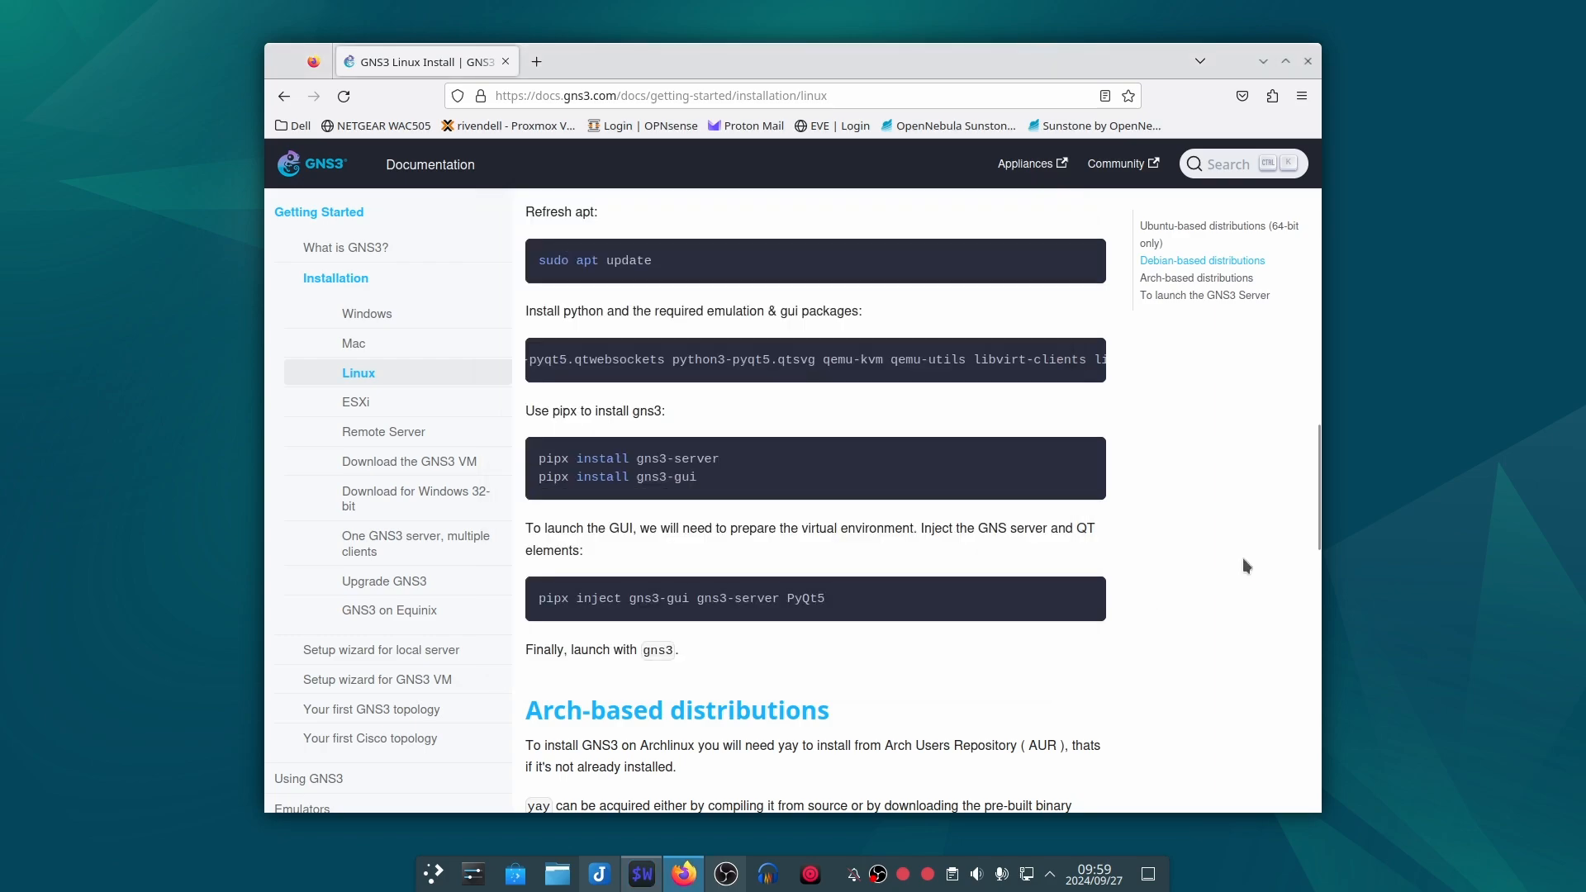
triple_click(746, 604)
key(ctrl+c)
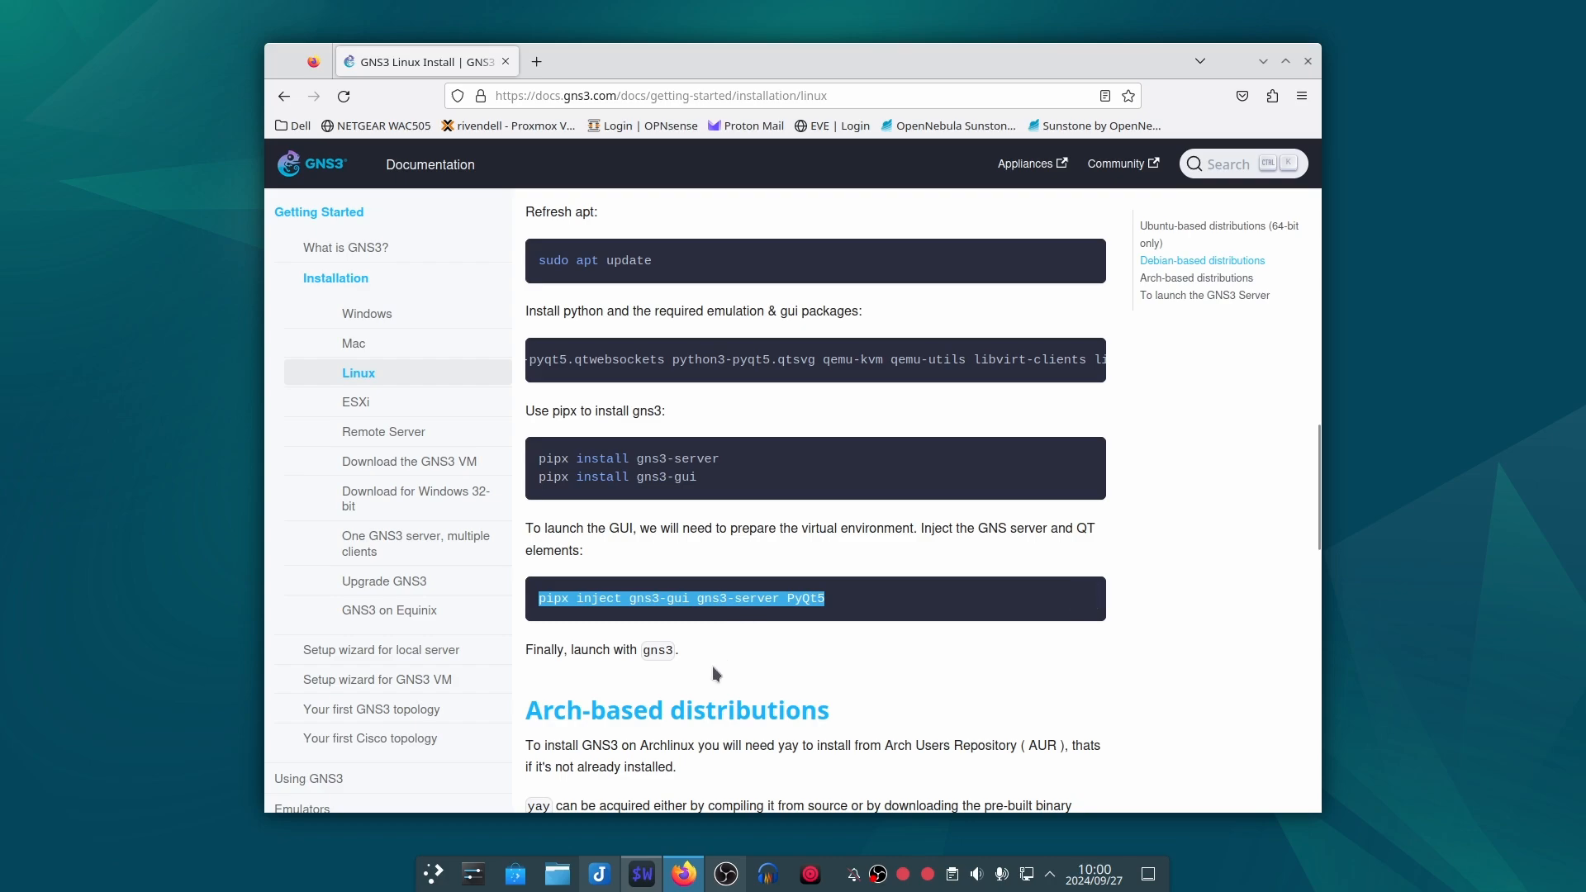
click(644, 874)
middle_click(810, 631)
key(Return)
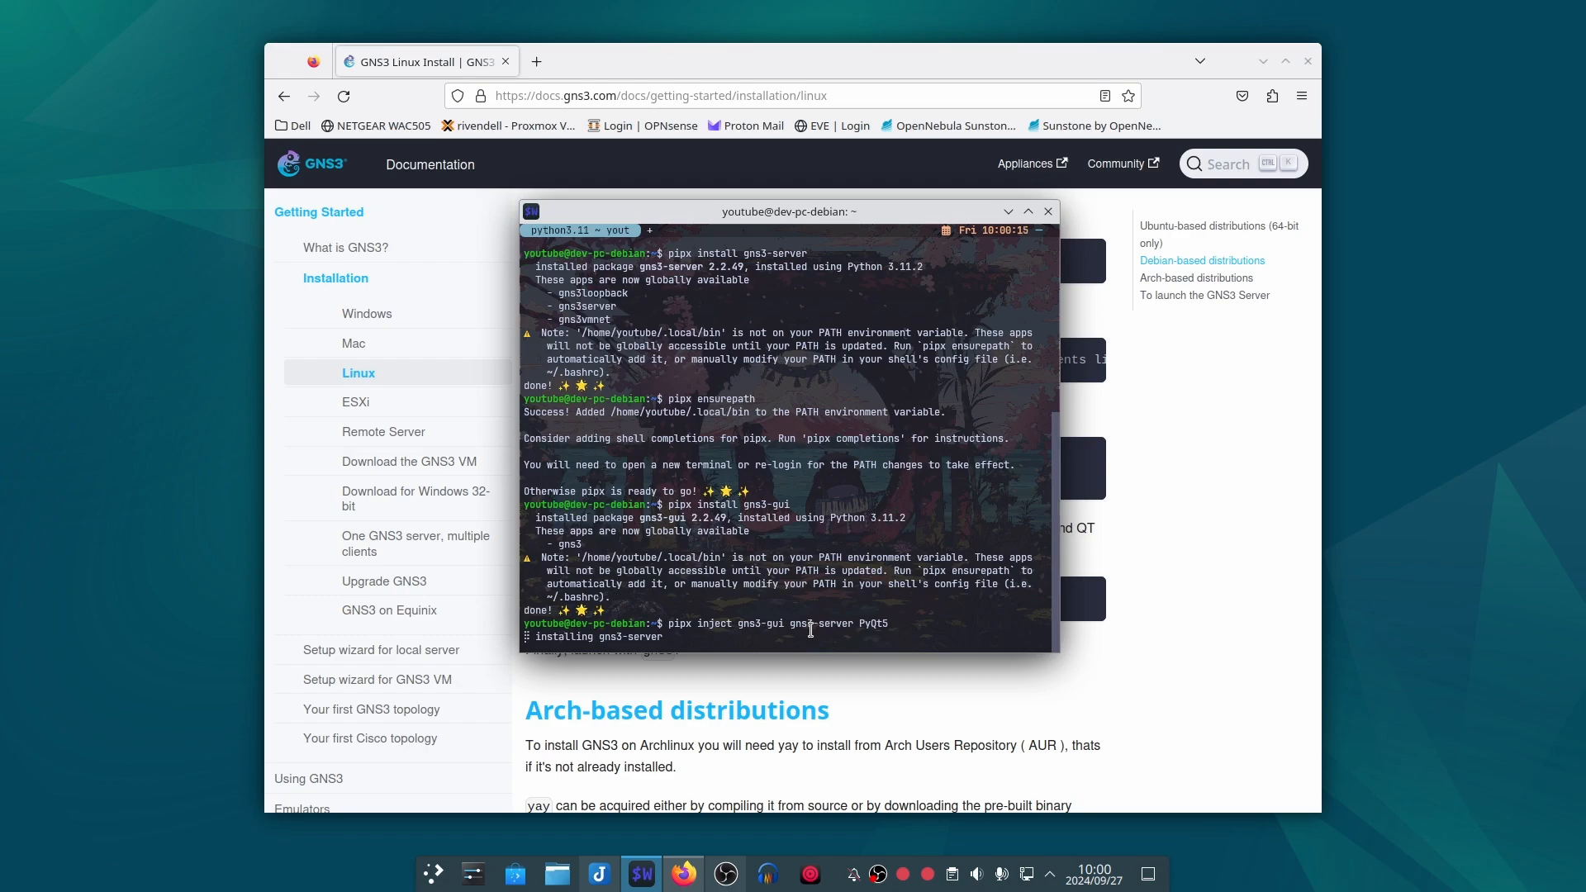
Step: Copy the gns3 launch command from the guide, minimize the browser, and try to launch GNS3 from the current terminal session
click(1132, 617)
double_click(661, 650)
key(ctrl+c)
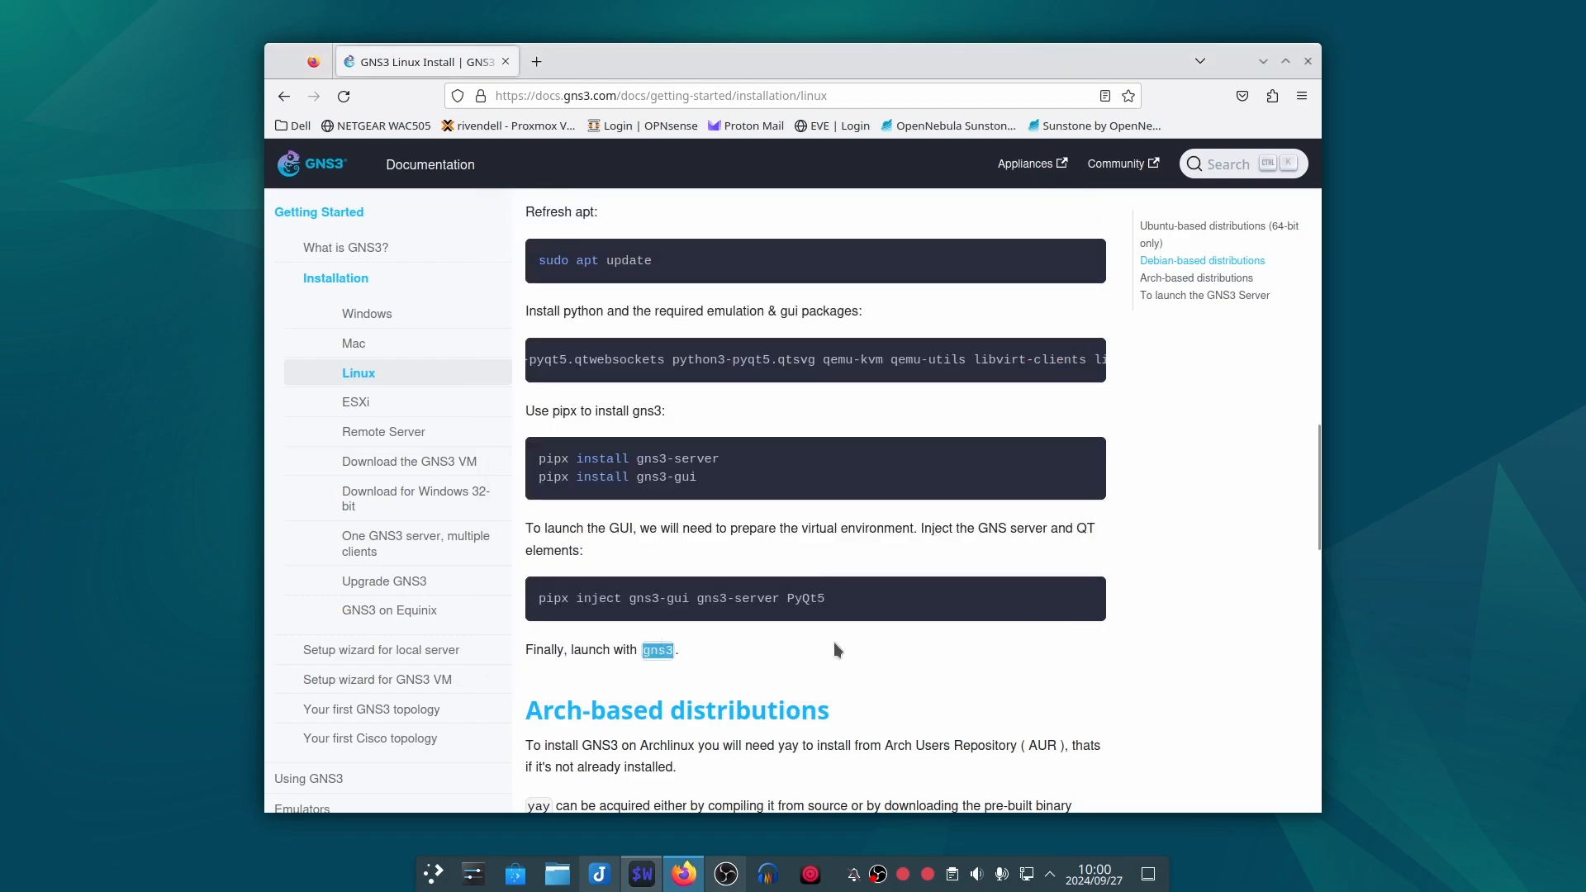
click(1263, 62)
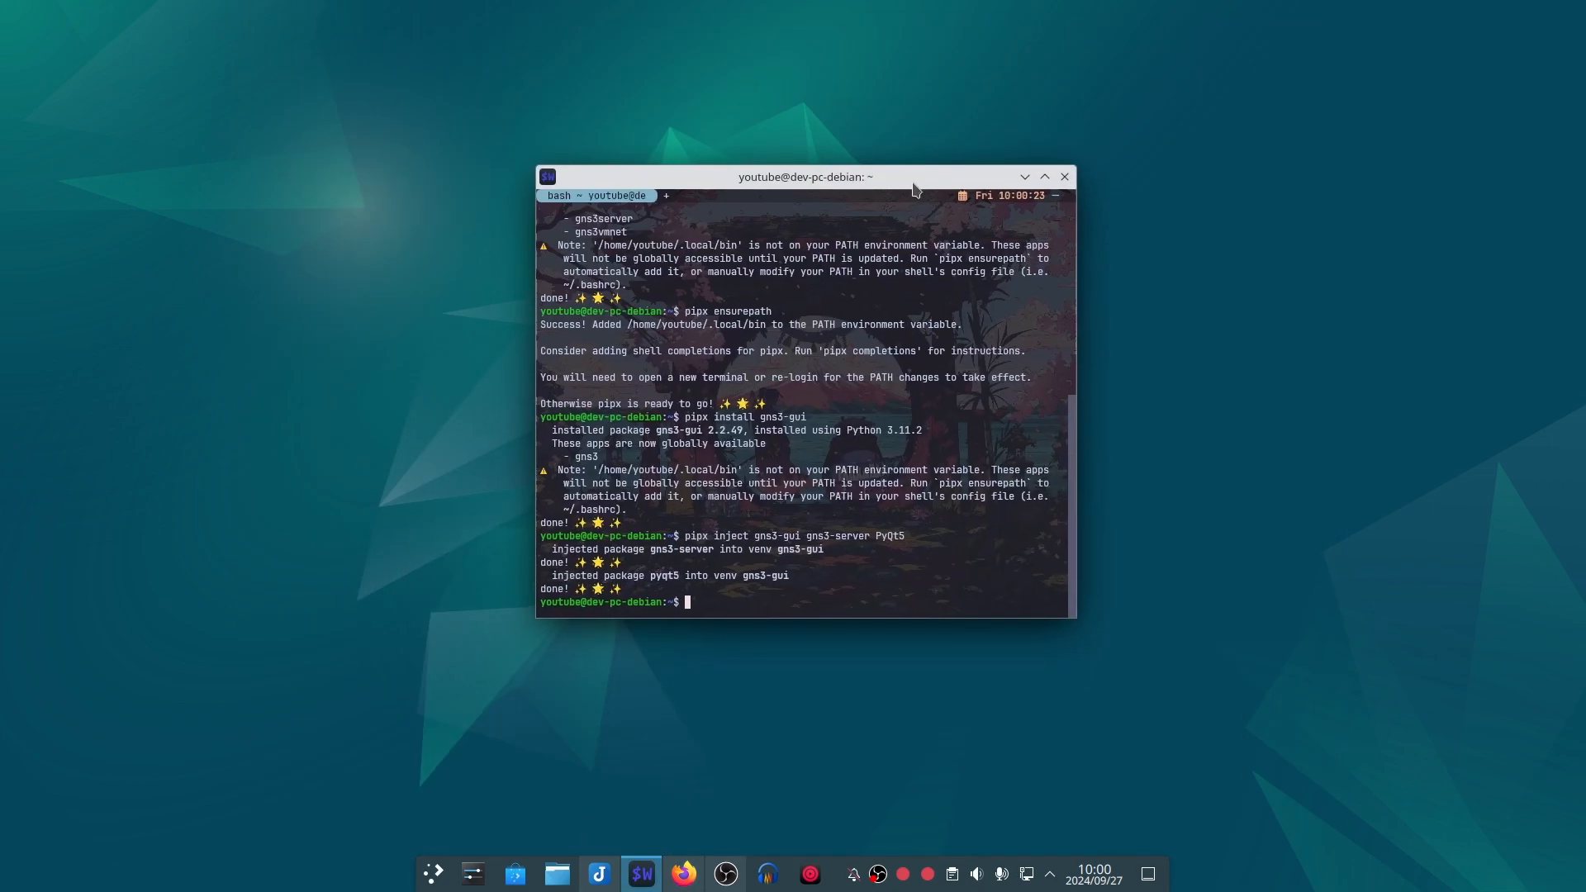
key(ctrl+shift+v)
key(Return)
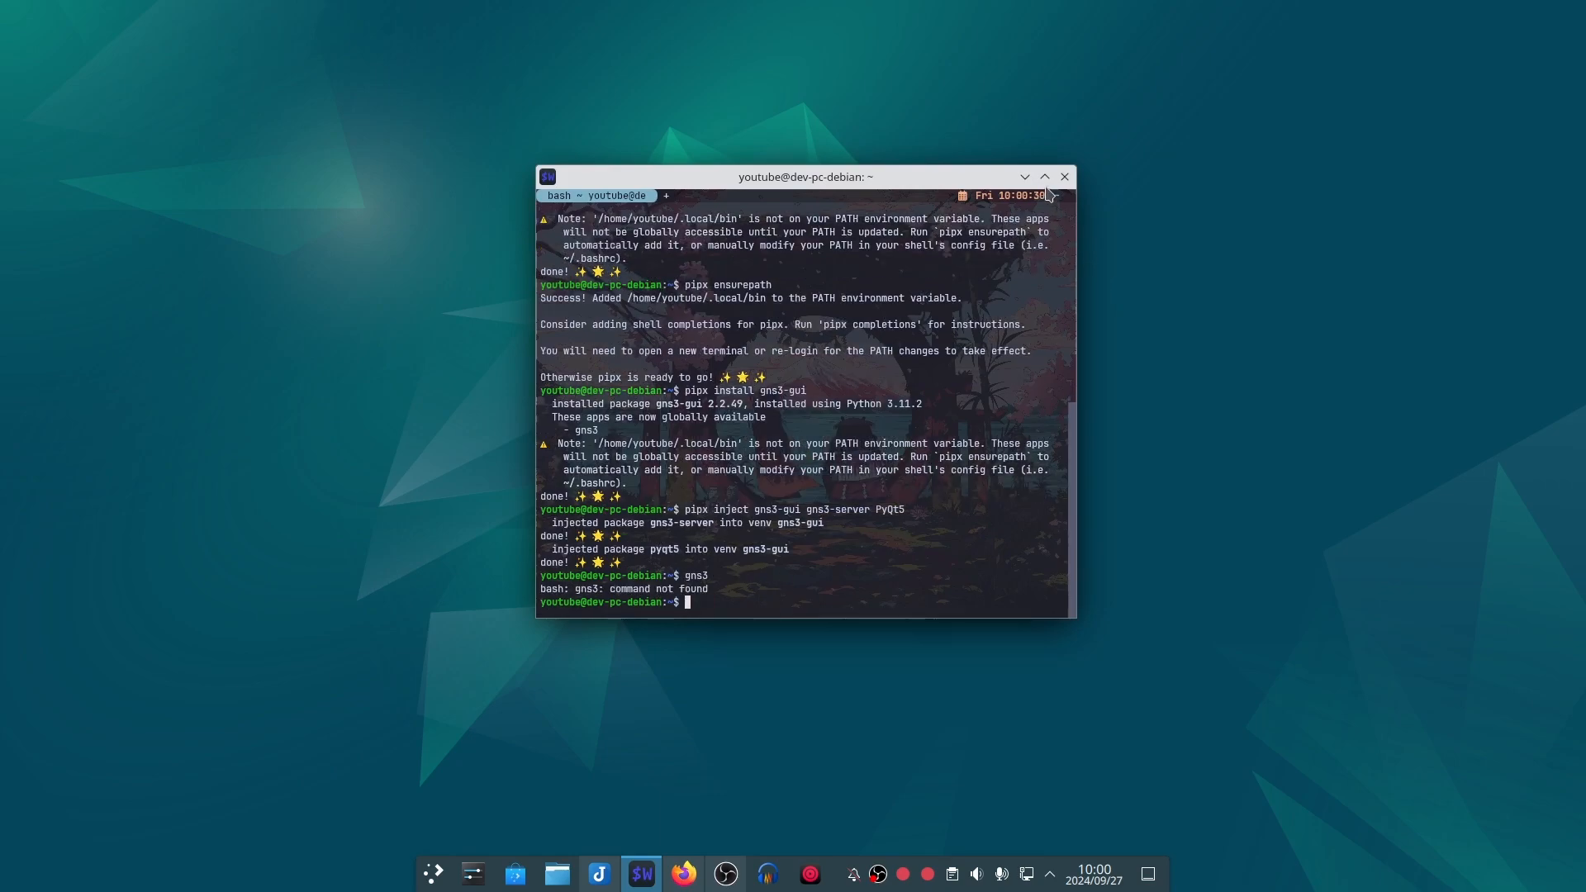
Step: Close the terminal, open a new one, and launch GNS3 with the gns3 command
click(1065, 177)
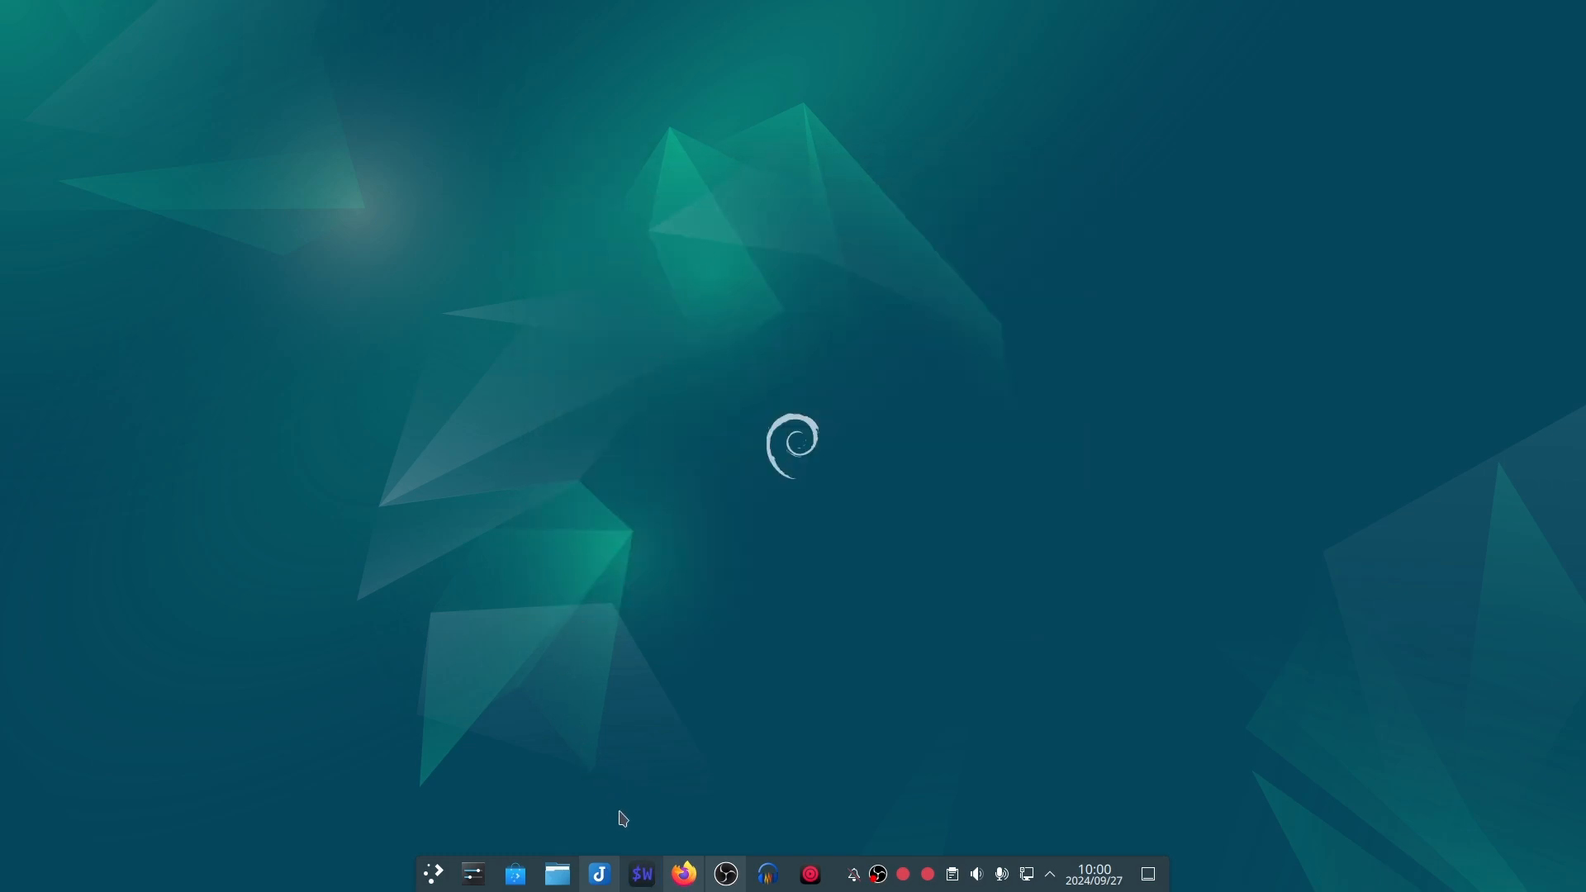
click(642, 874)
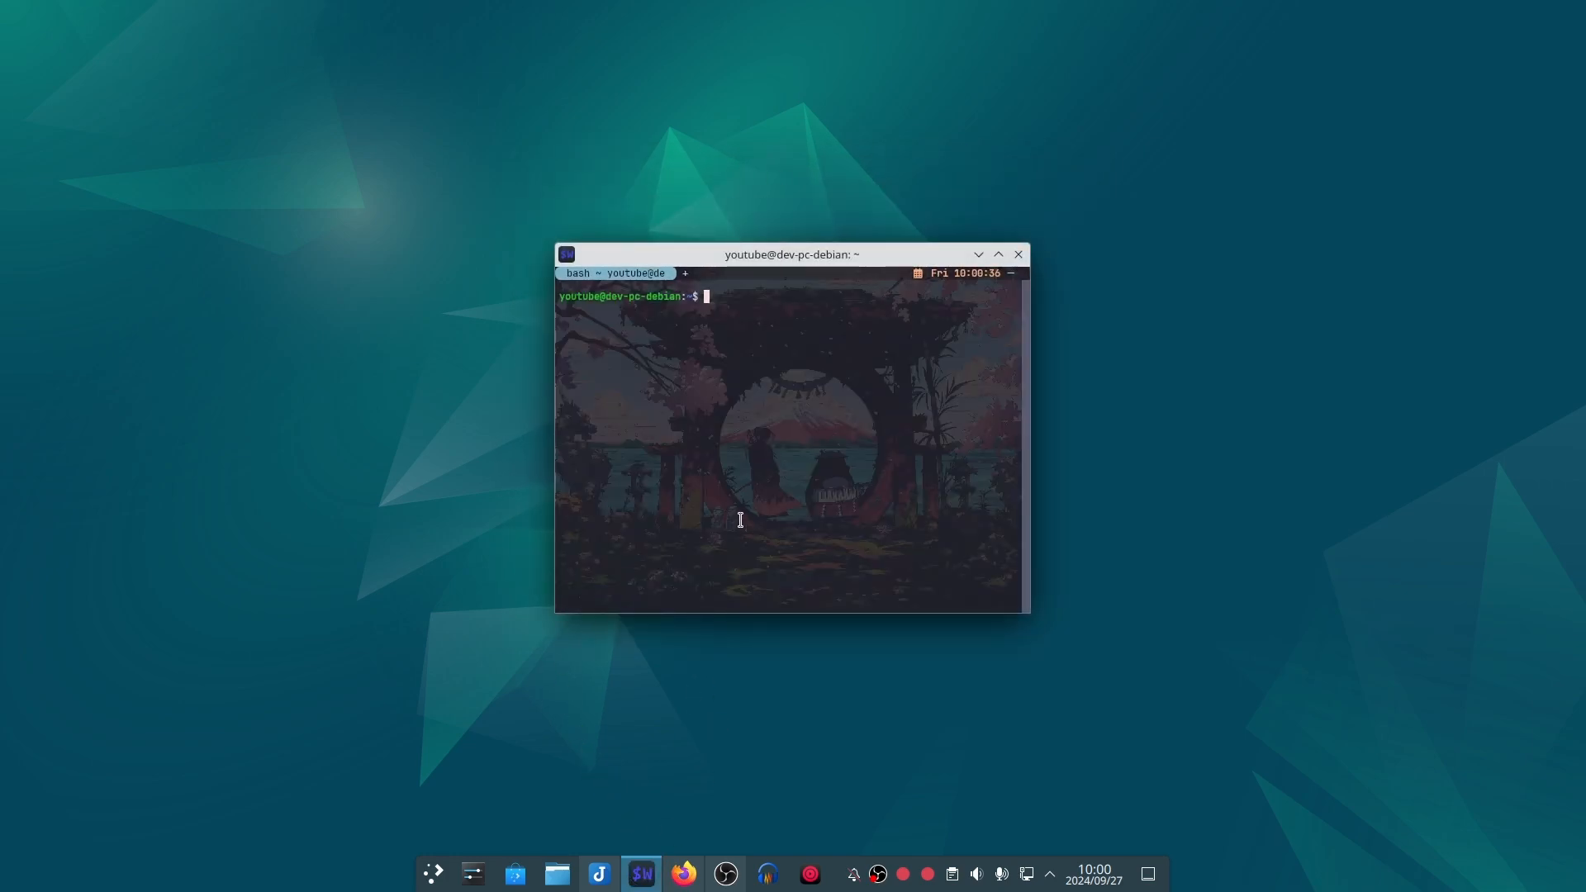
text(gns3)
key(Return)
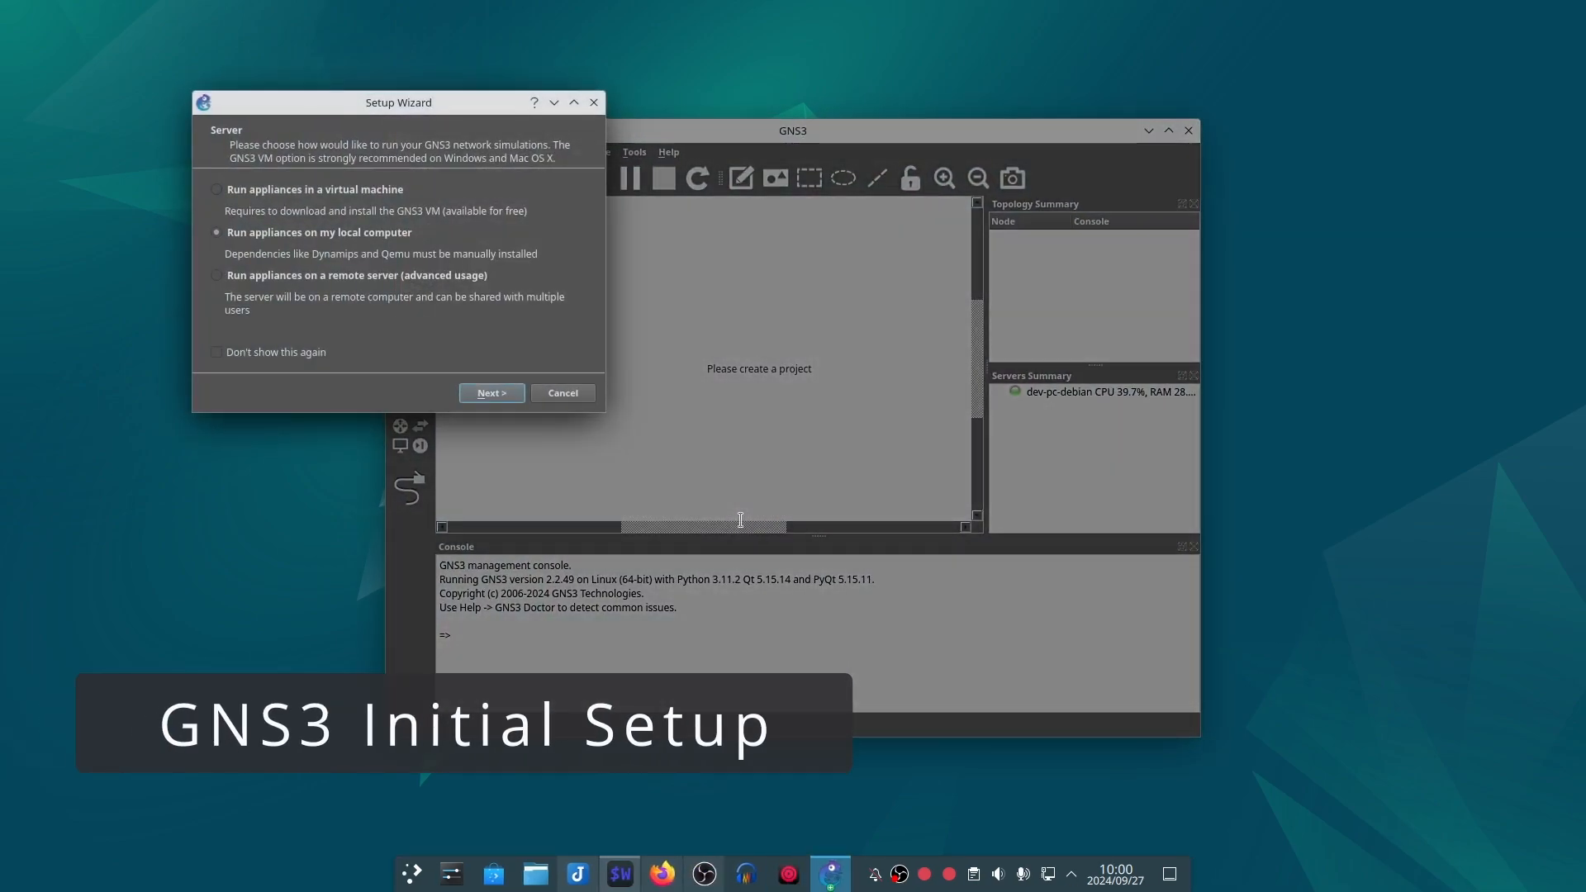
Step: Complete the setup wizard to run appliances on the local computer, keeping the gns3server path, localhost binding and port 3080 TCP
drag(426, 104, 789, 287)
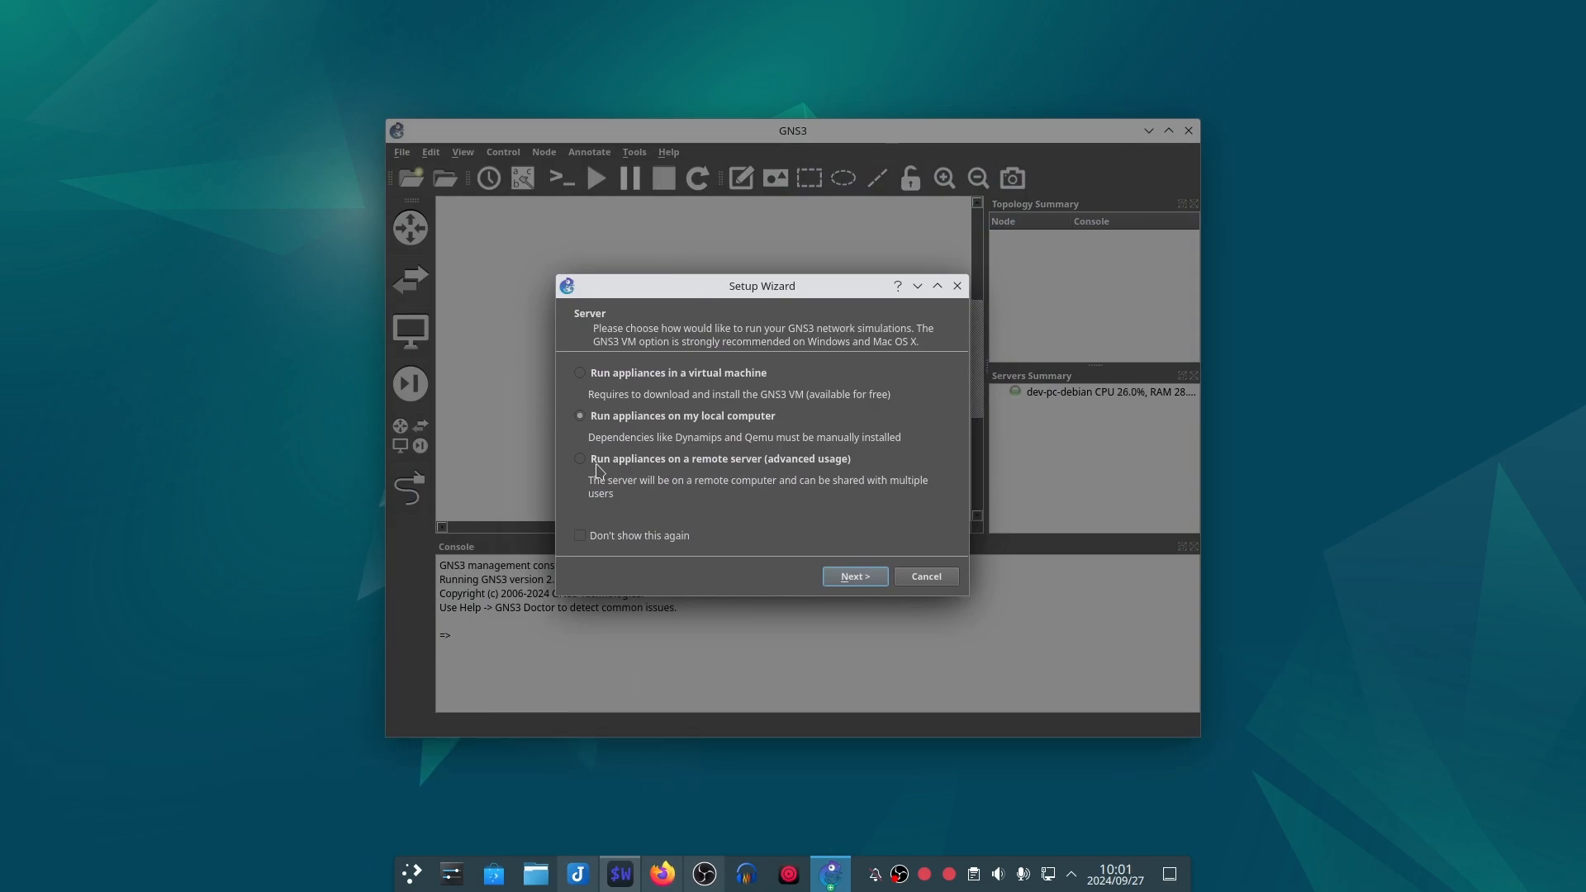
click(847, 578)
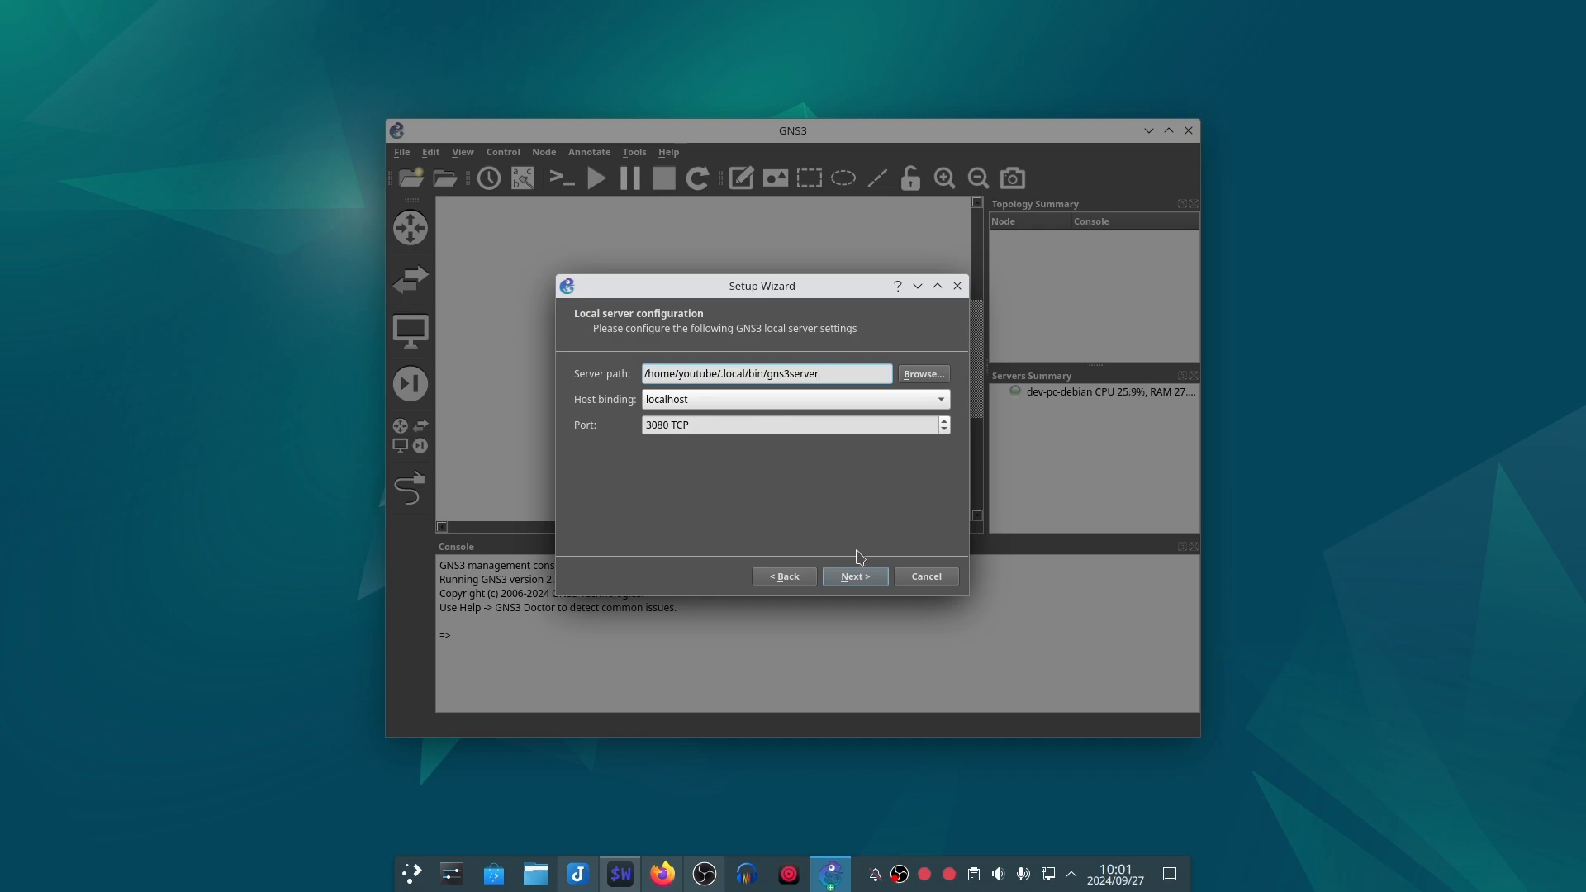
click(859, 576)
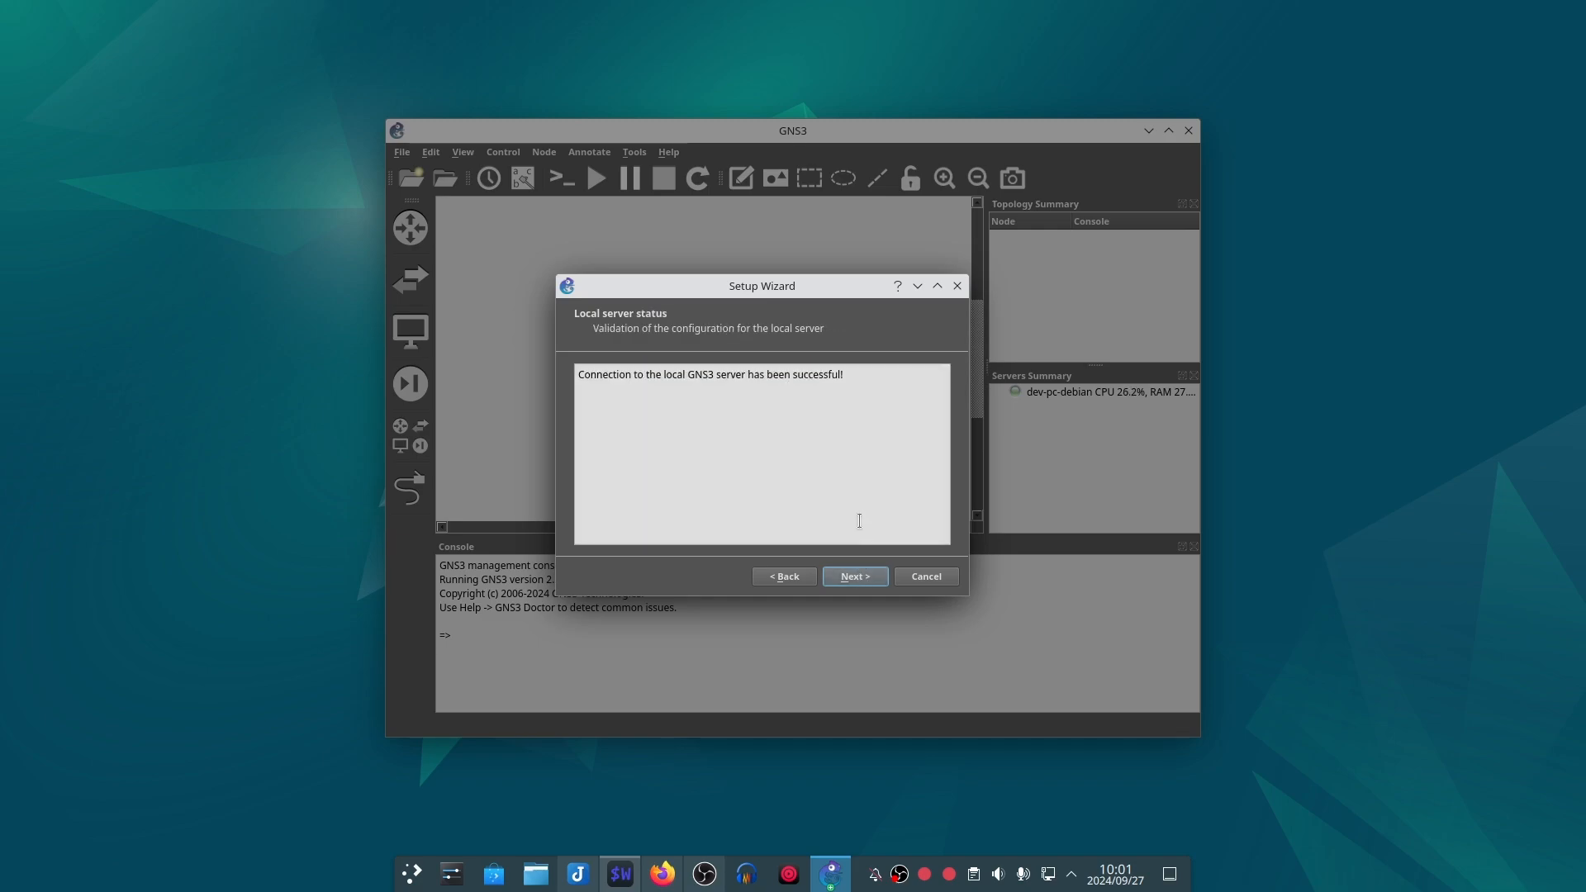
click(855, 576)
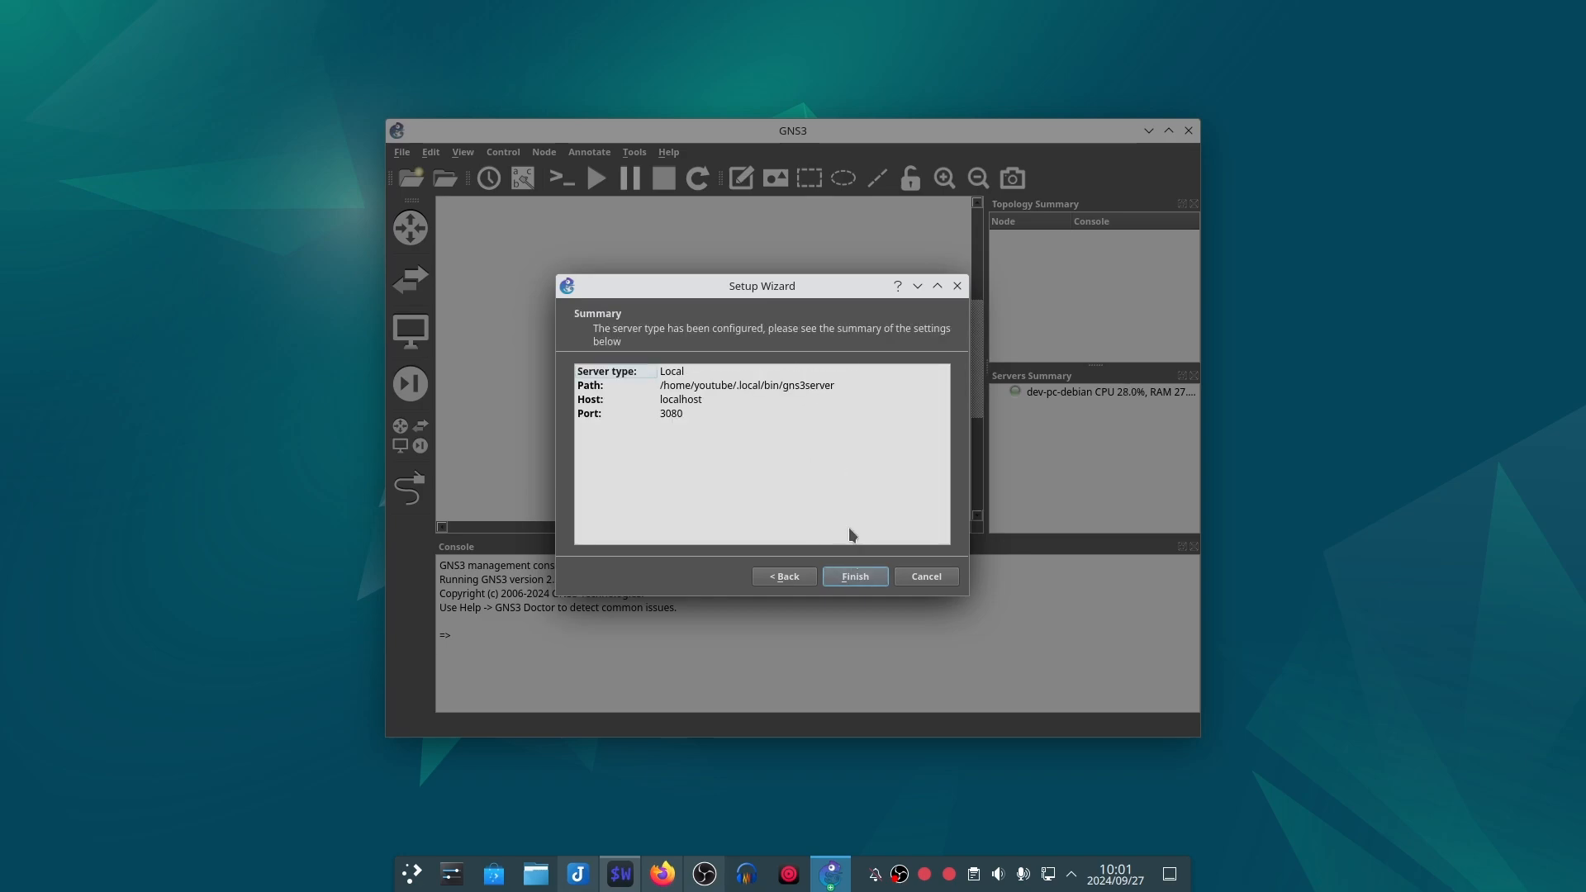
click(855, 575)
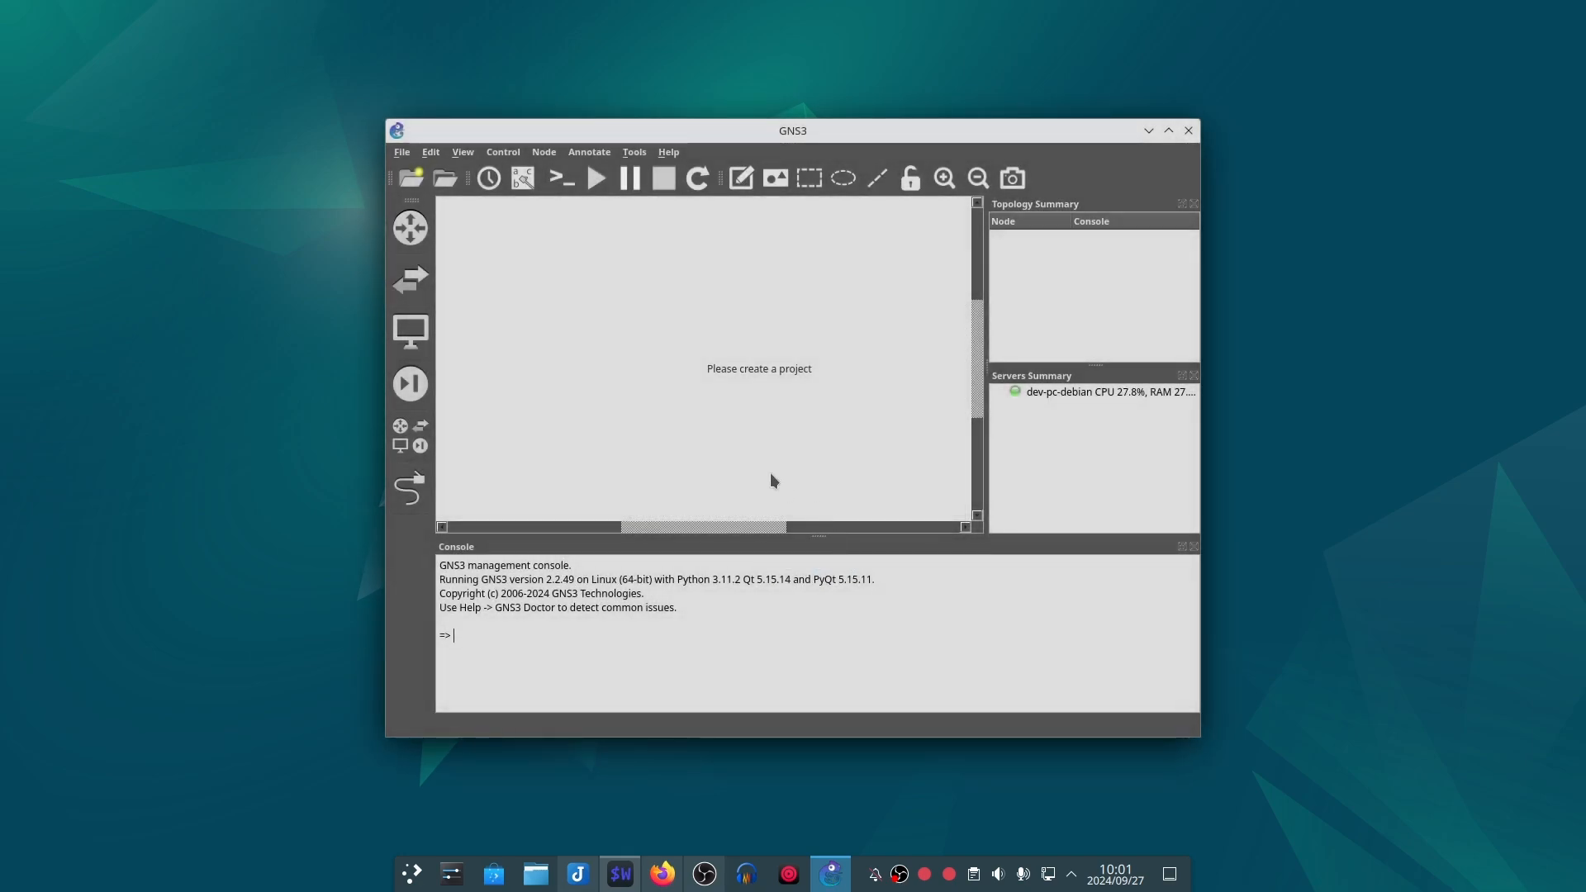
Step: Enlarge the GNS3 window and try to add a NAT node above the OPNsense node in the ping-pong topology
drag(694, 122, 676, 146)
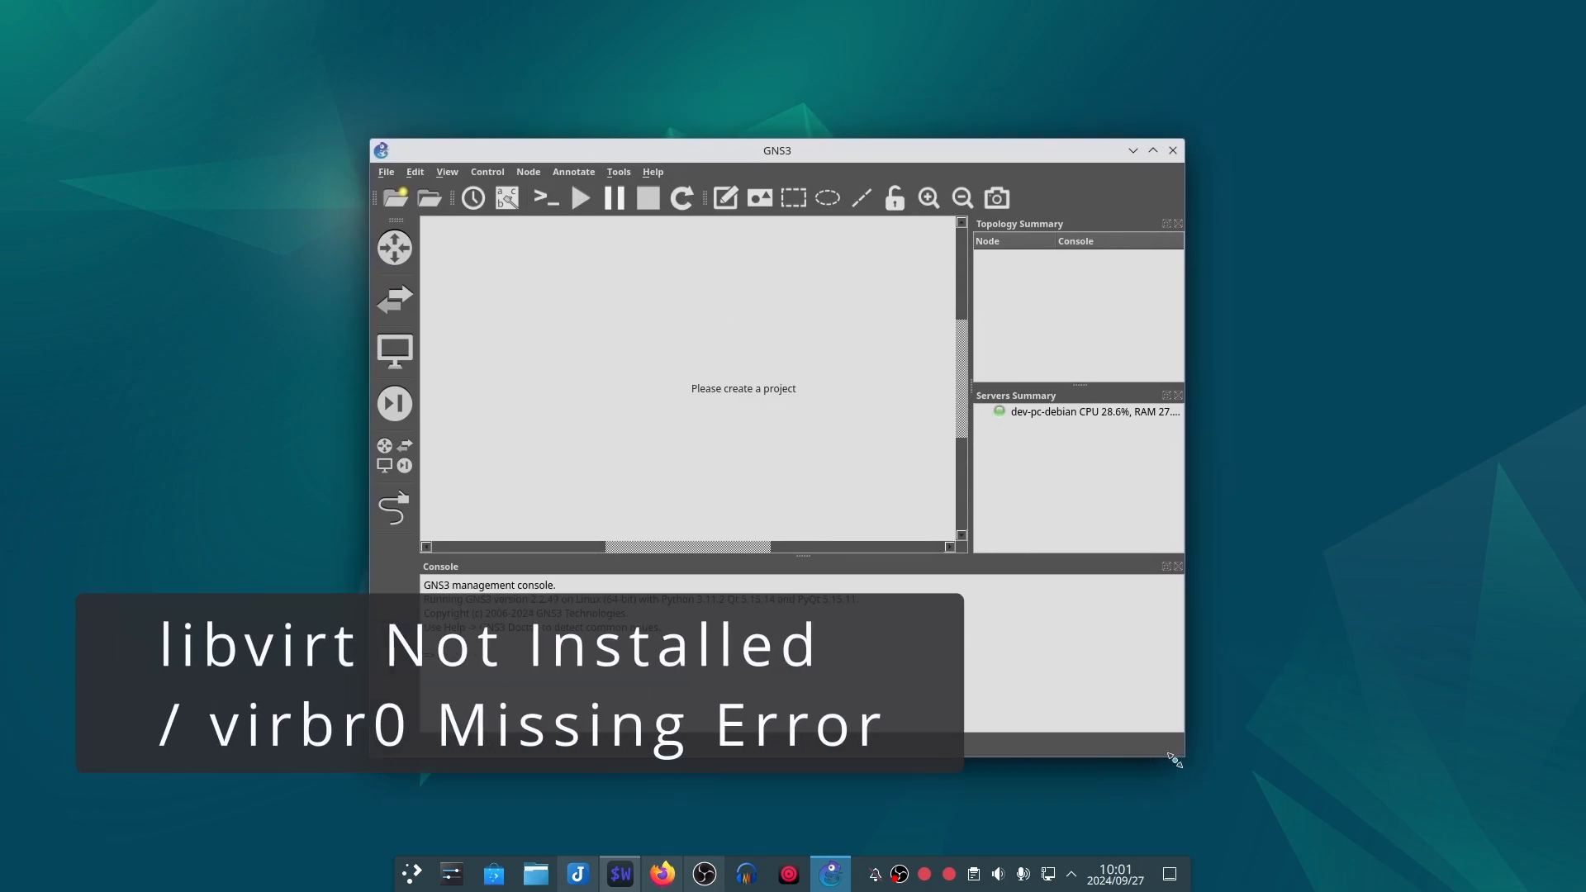
drag(1174, 760, 1393, 819)
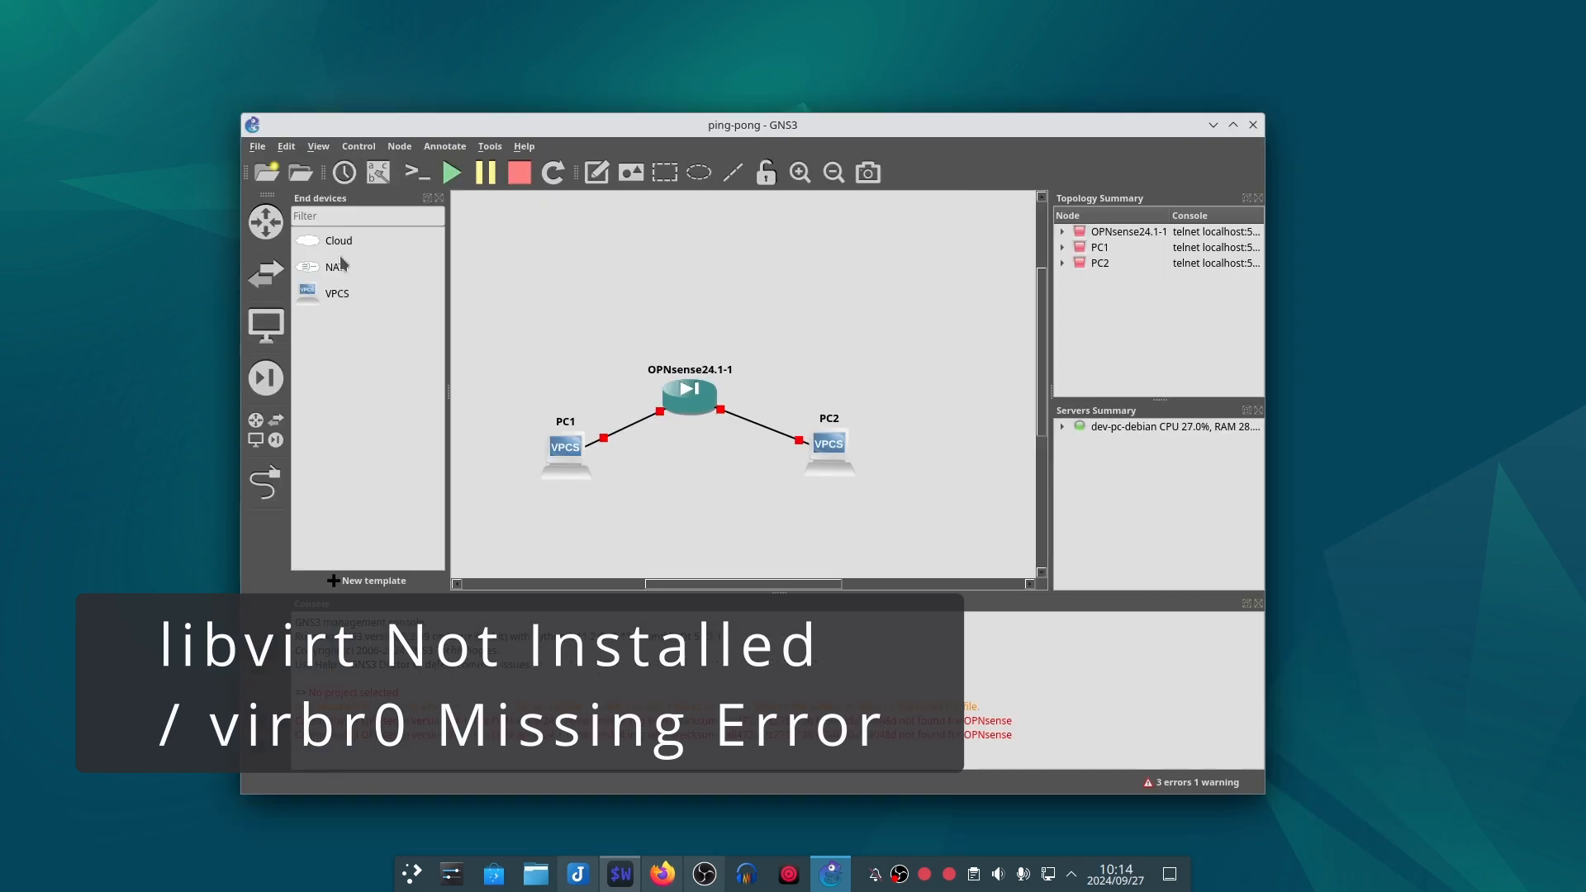
click(343, 241)
drag(343, 244, 417, 248)
drag(333, 276, 707, 297)
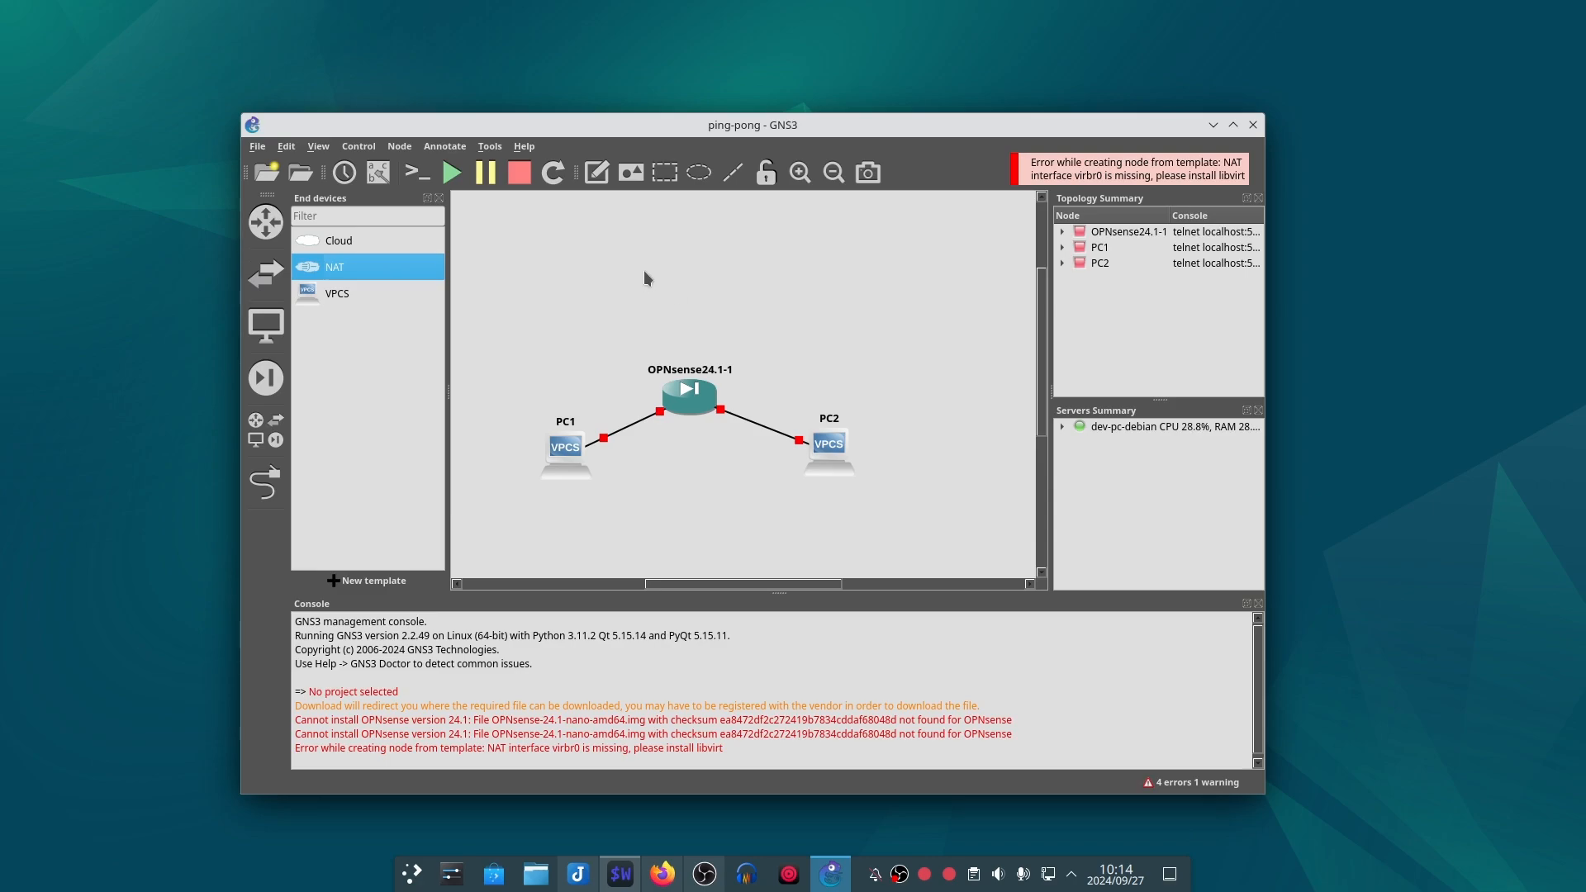
click(398, 240)
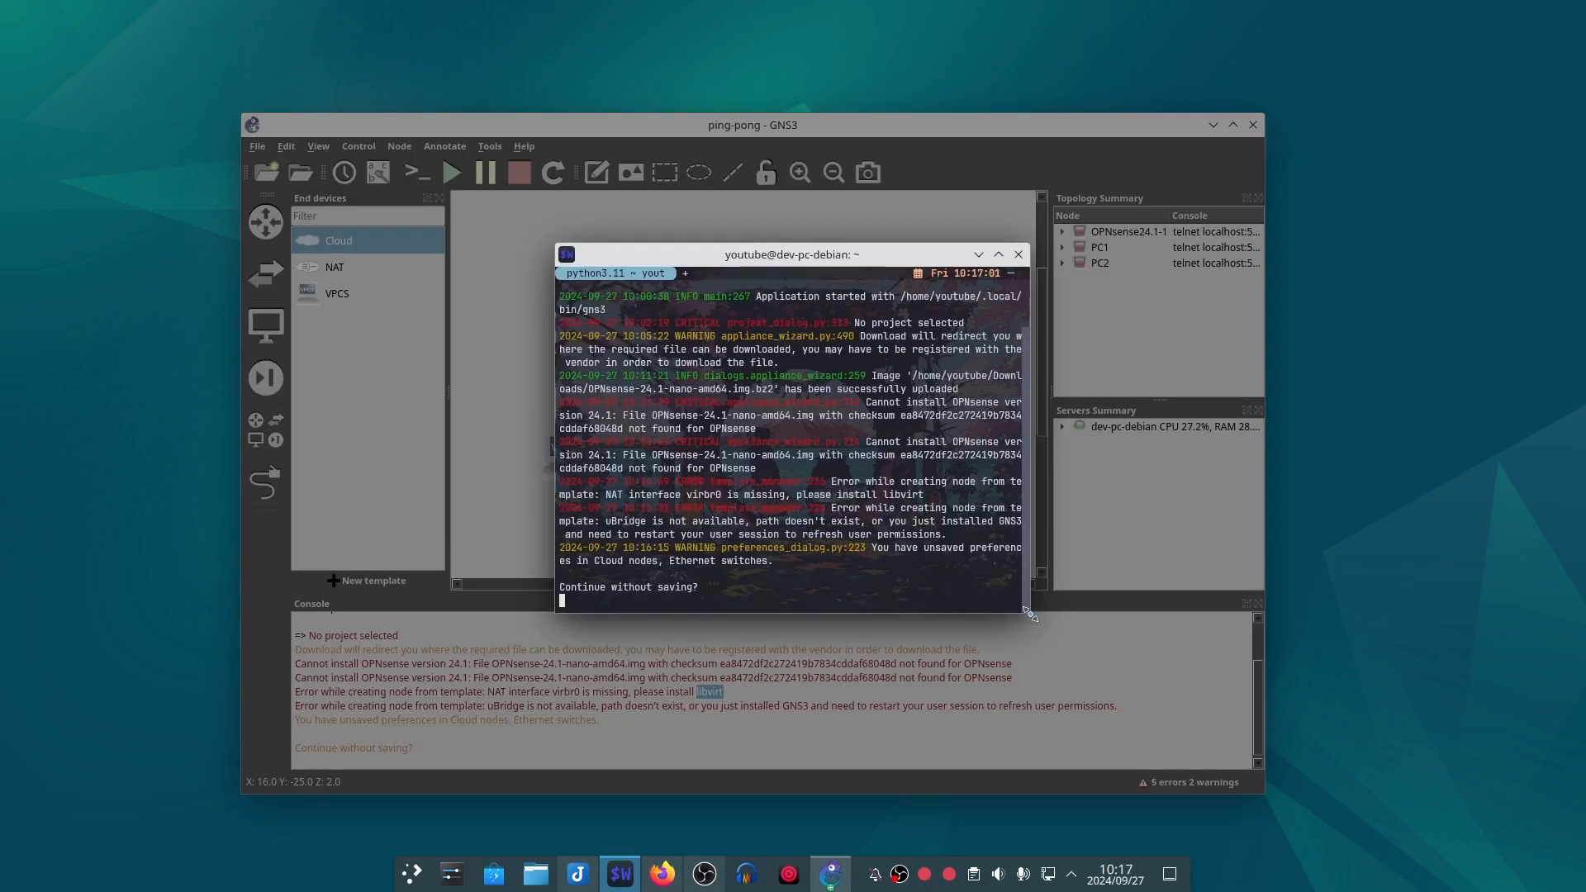
Step: Enlarge the terminal window, clear its output, and step back through the previously run commands
drag(1029, 613, 1274, 670)
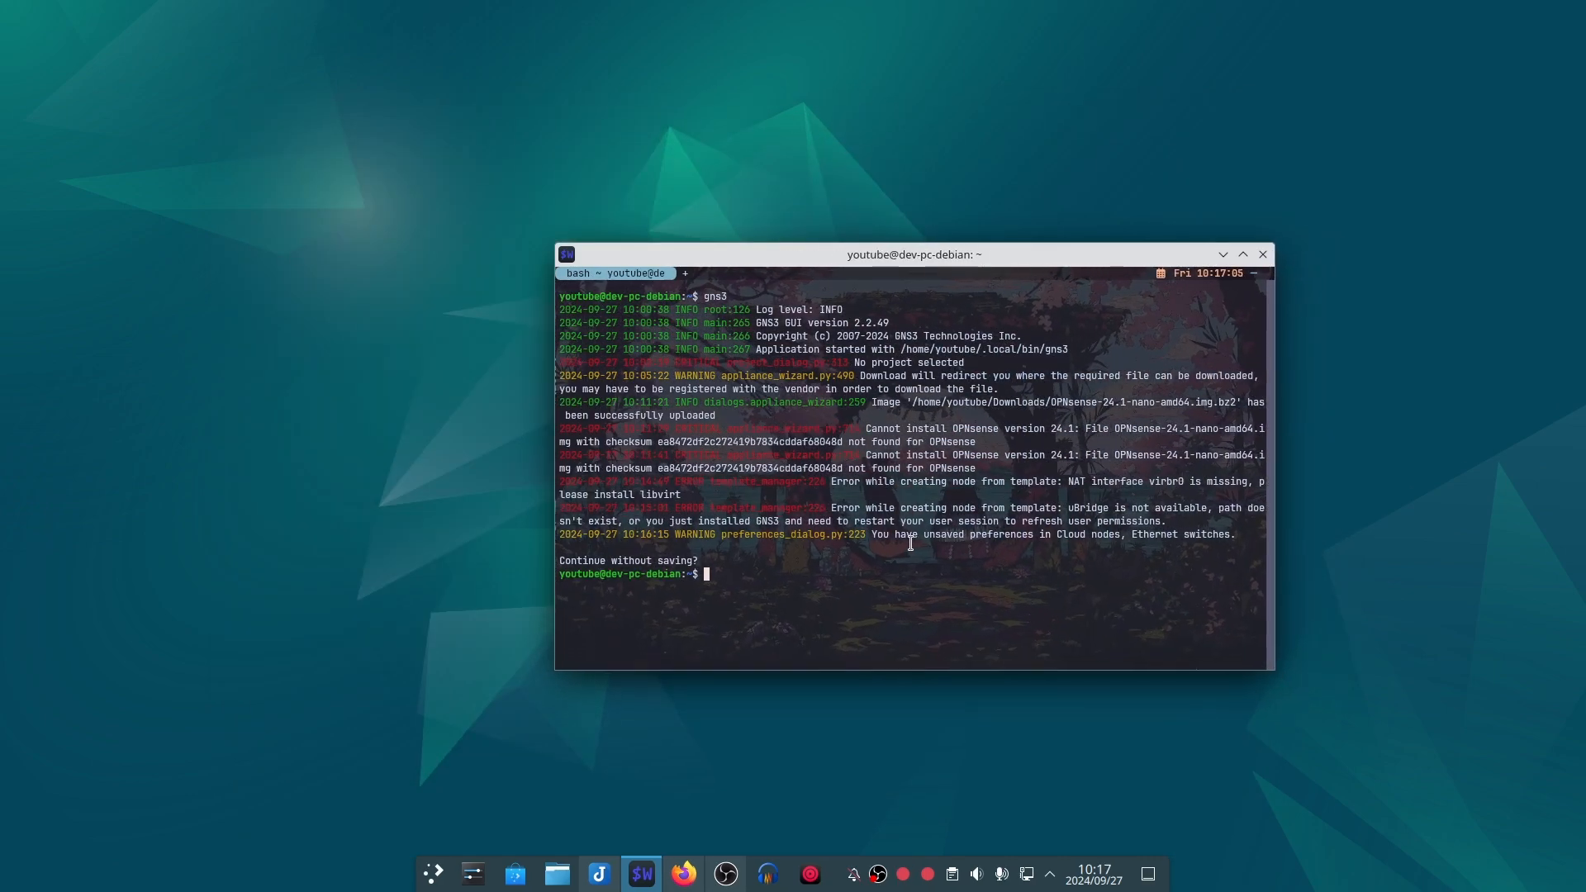
text(clear)
key(Return)
key(Up)
key(Up)
key(Up)
key(Up)
key(Up)
key(Up)
key(Up)
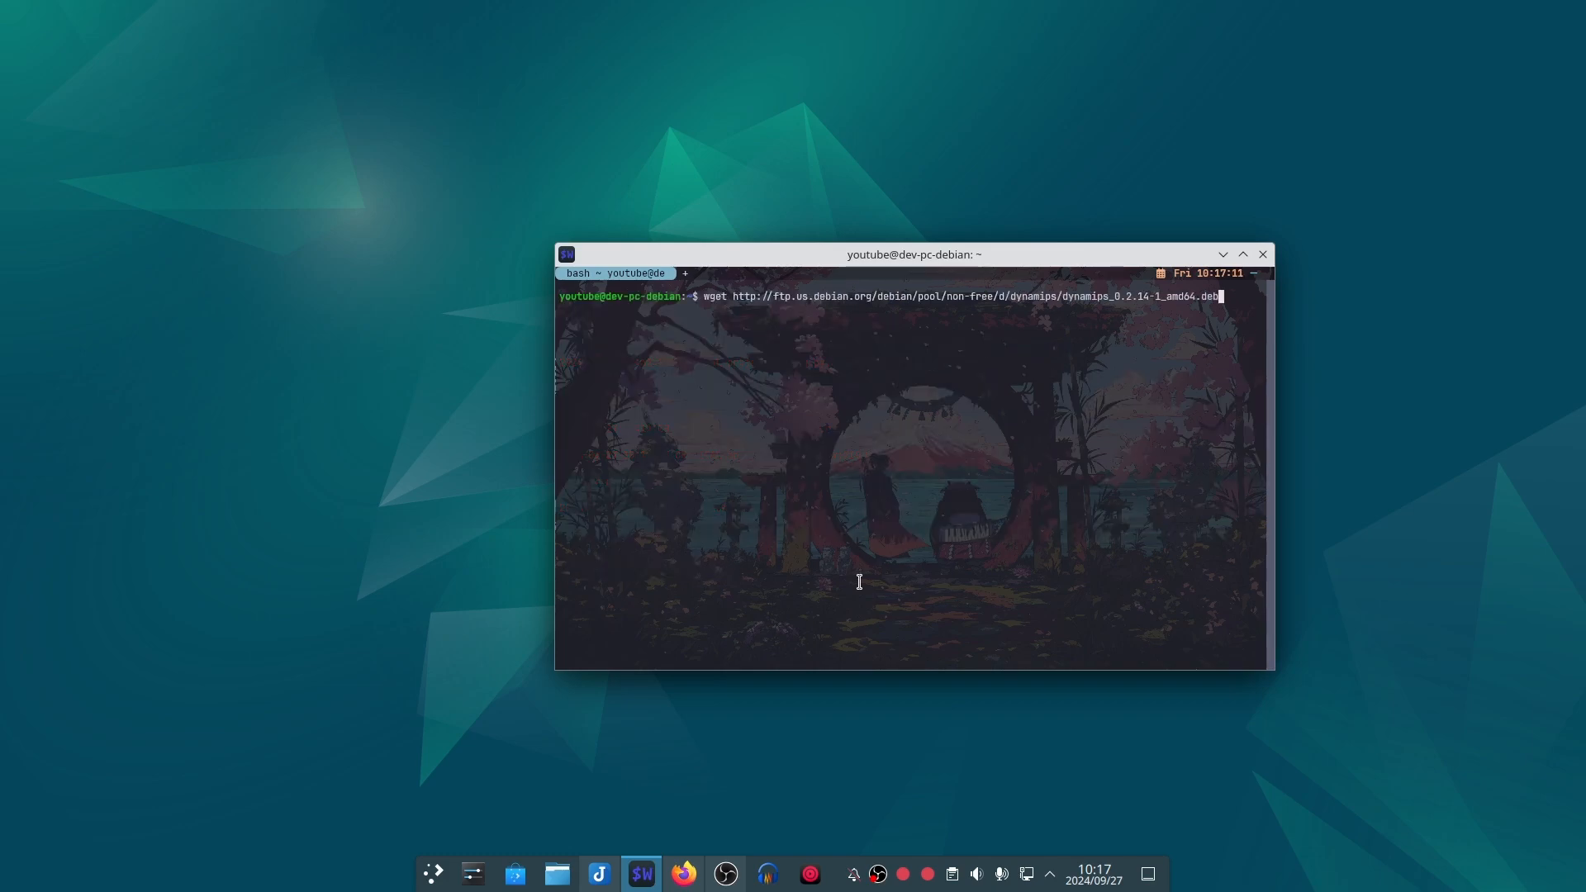
key(Up)
key(Up)
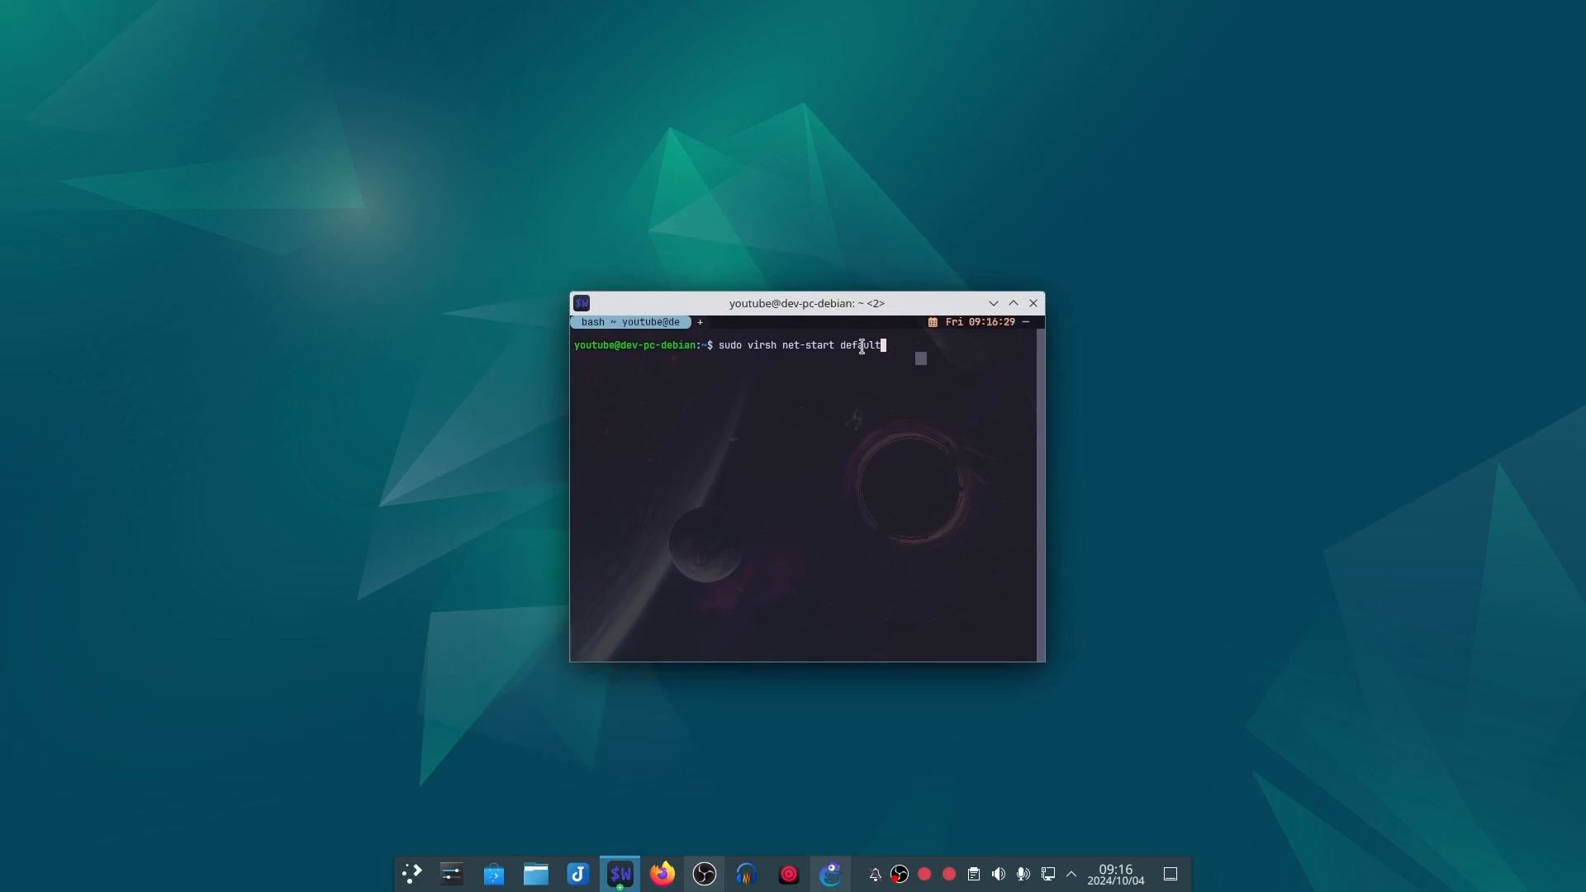
Step: Run "sudo virsh net-start default" in the terminal and authenticate with the sudo password
drag(840, 346, 878, 346)
click(898, 345)
key(Return)
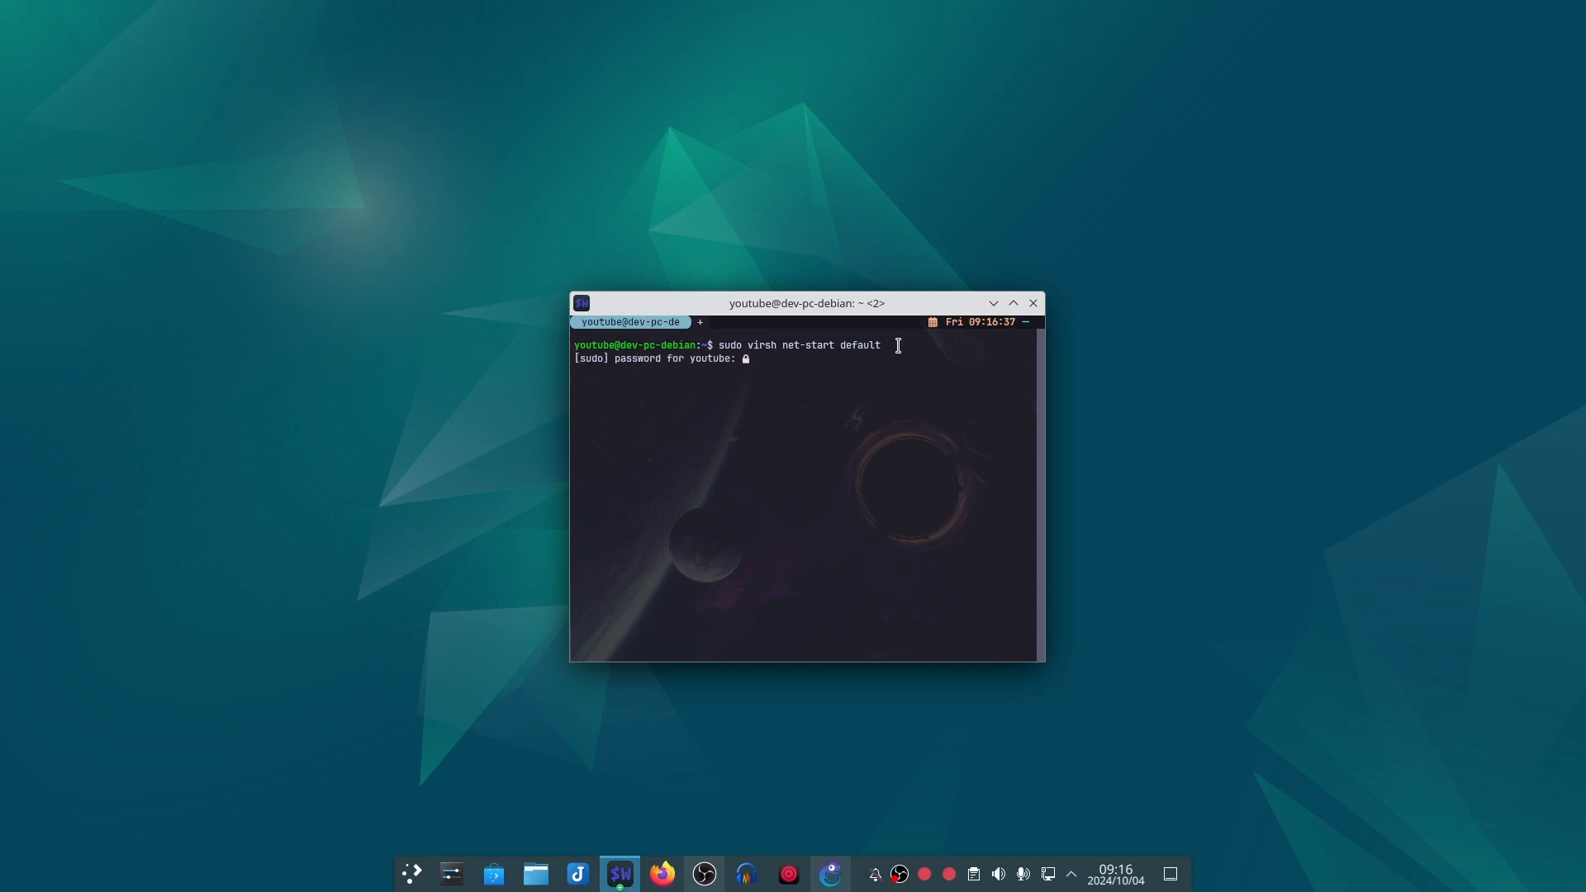
key(Return)
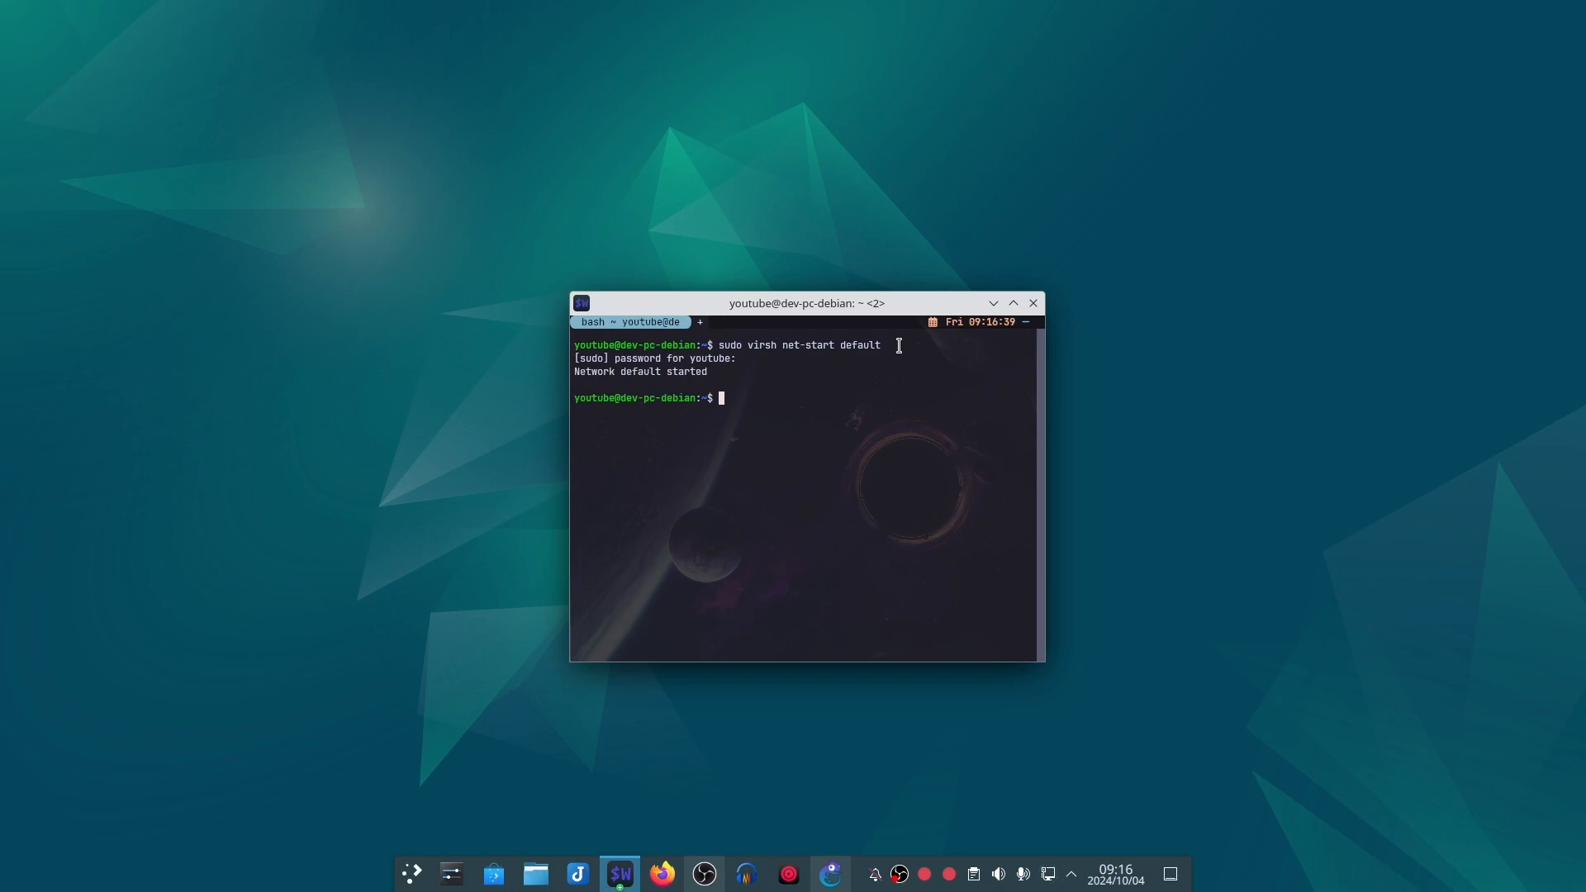
drag(710, 377, 563, 360)
drag(732, 402, 738, 400)
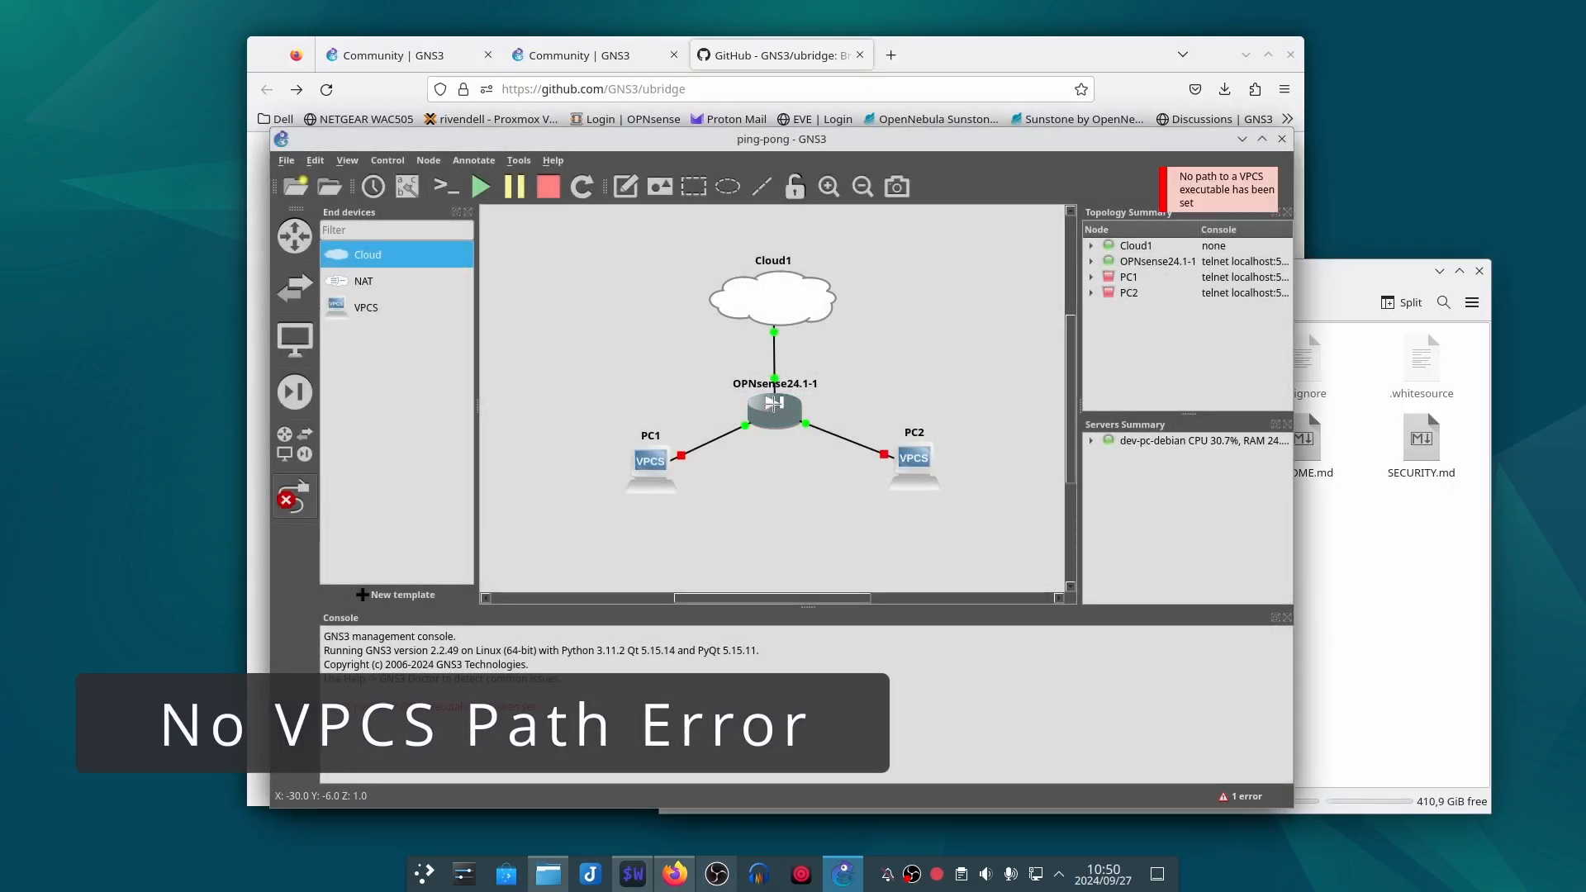
Step: Copy the "No path to a VPCS executable has been set" error text from the GNS3 console
mouse_move(774, 403)
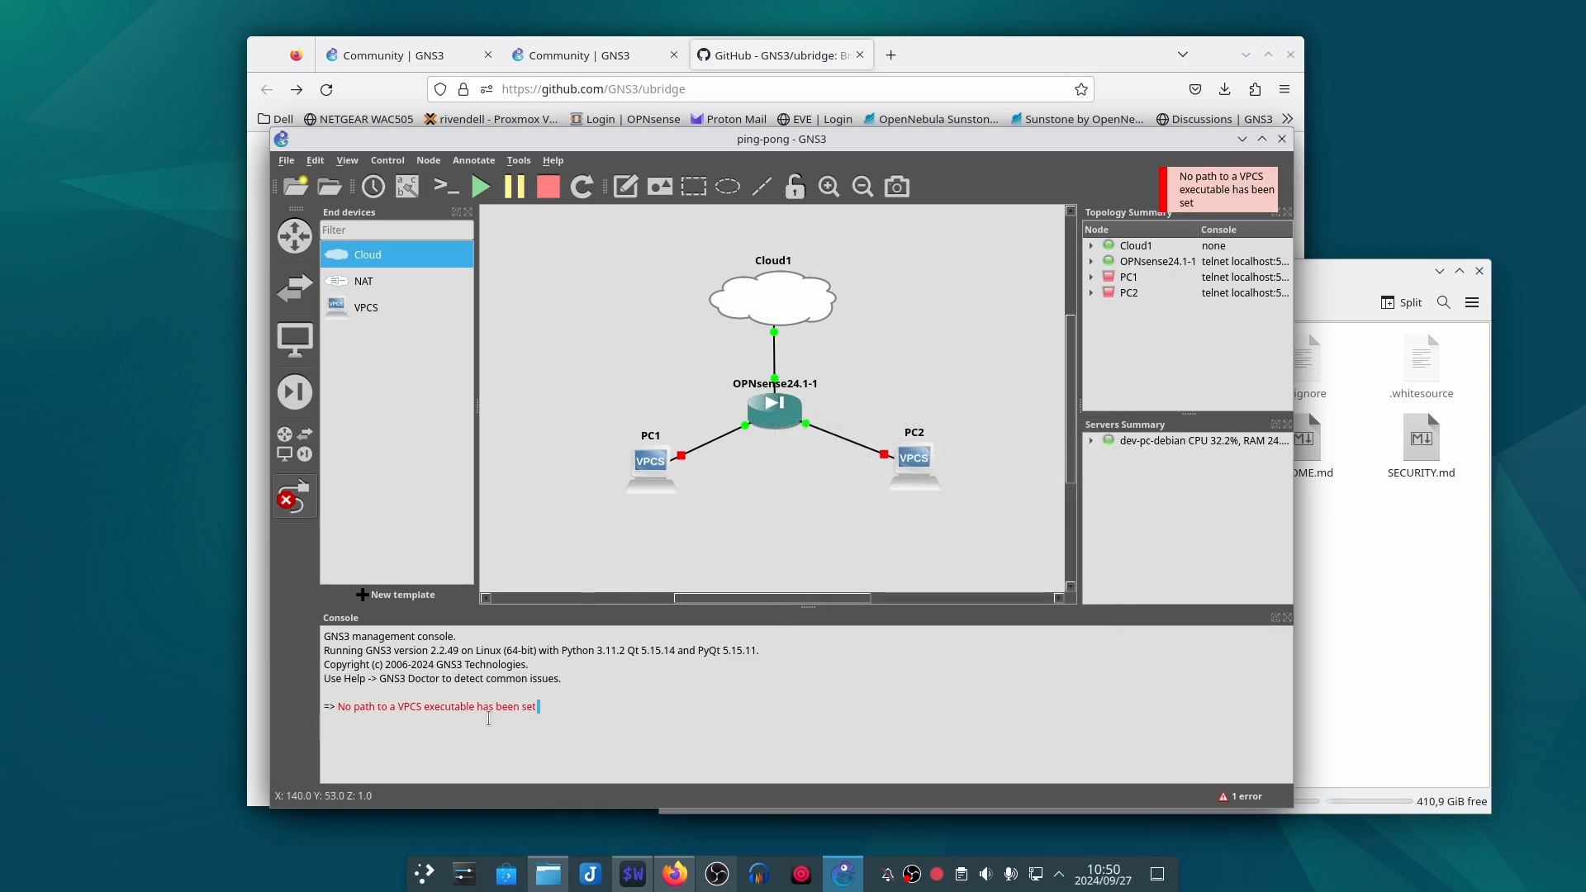
drag(537, 708, 337, 707)
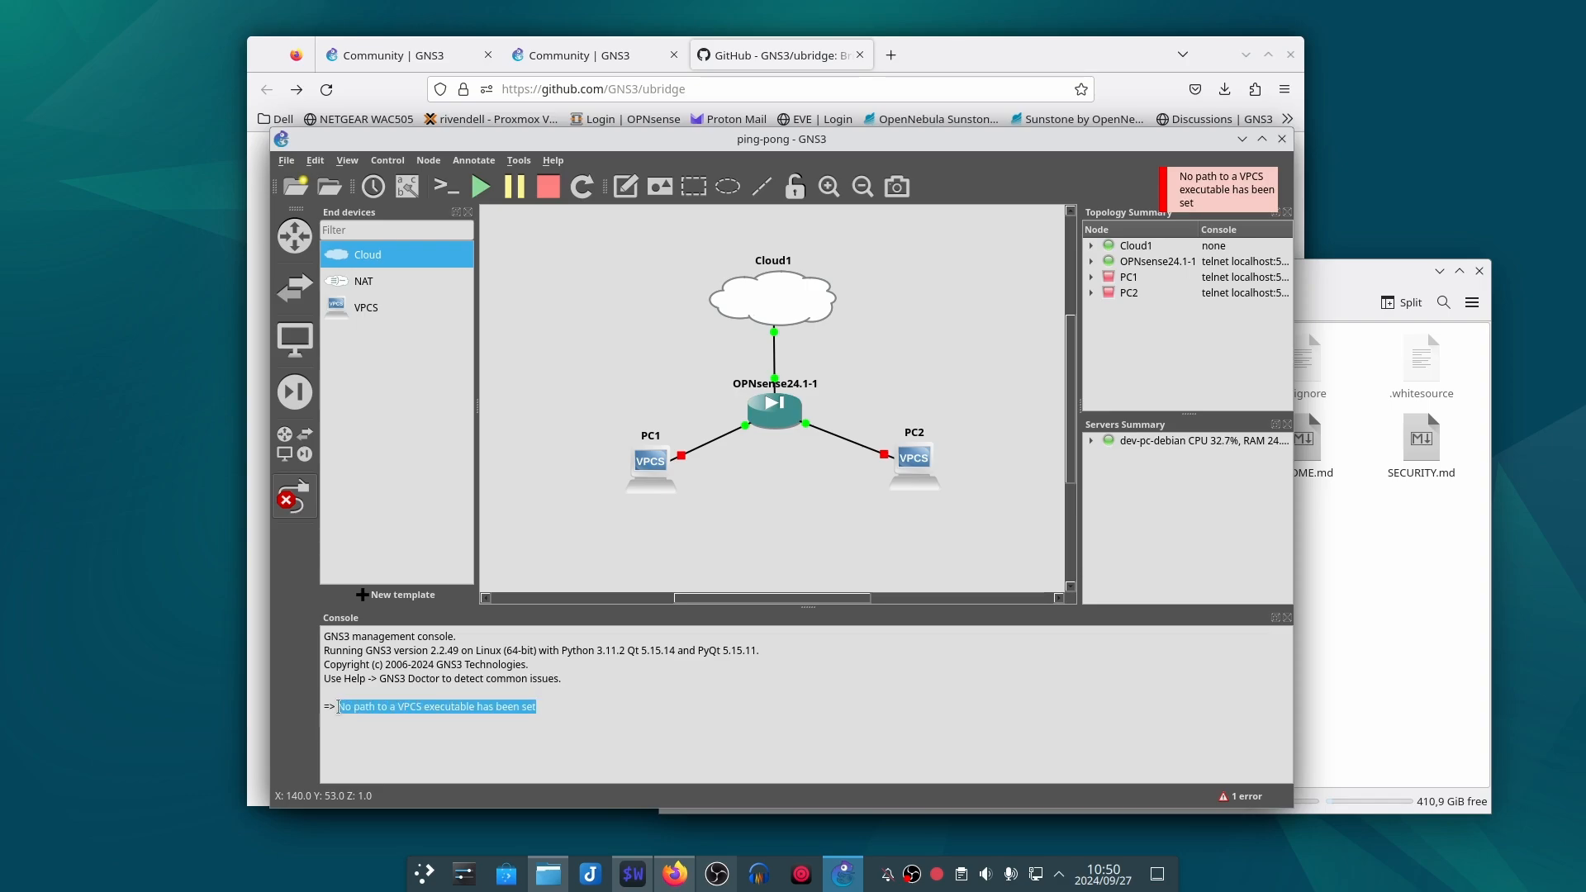
right_click(390, 703)
click(472, 779)
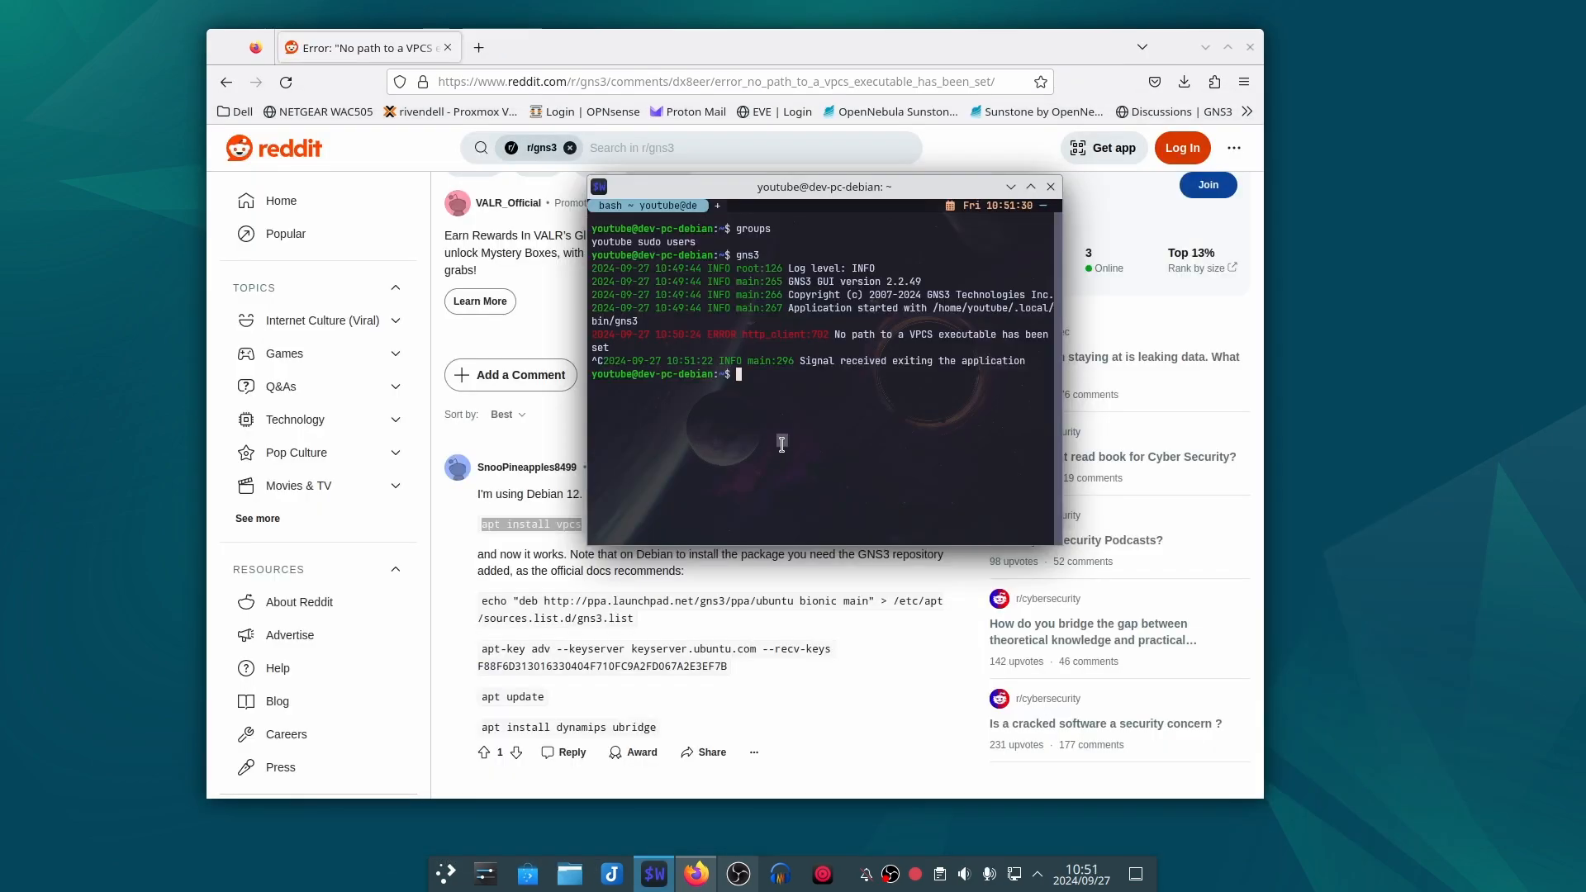
Step: Paste "apt install vpcs" from the Reddit post into the terminal, prefix it with sudo, and run it
middle_click(782, 445)
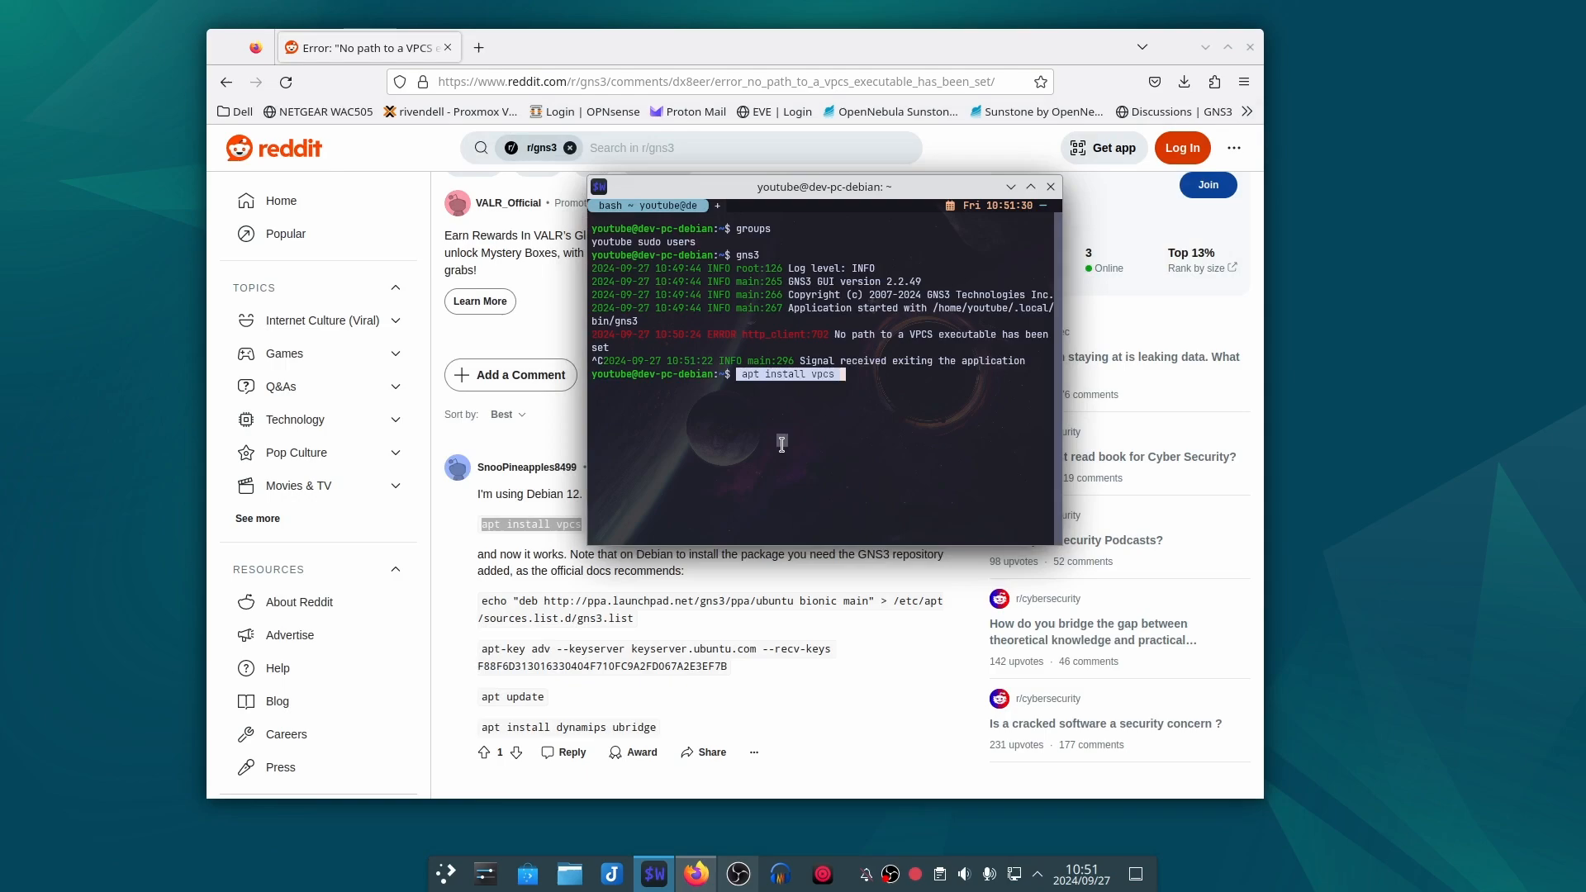
key(Left)
key(Left)
key(Left)
key(Left)
key(Left)
key(Left)
key(Left)
key(Left)
key(Left)
key(Left)
key(Left)
key(Left)
key(Left)
key(Left)
key(Left)
key(Left)
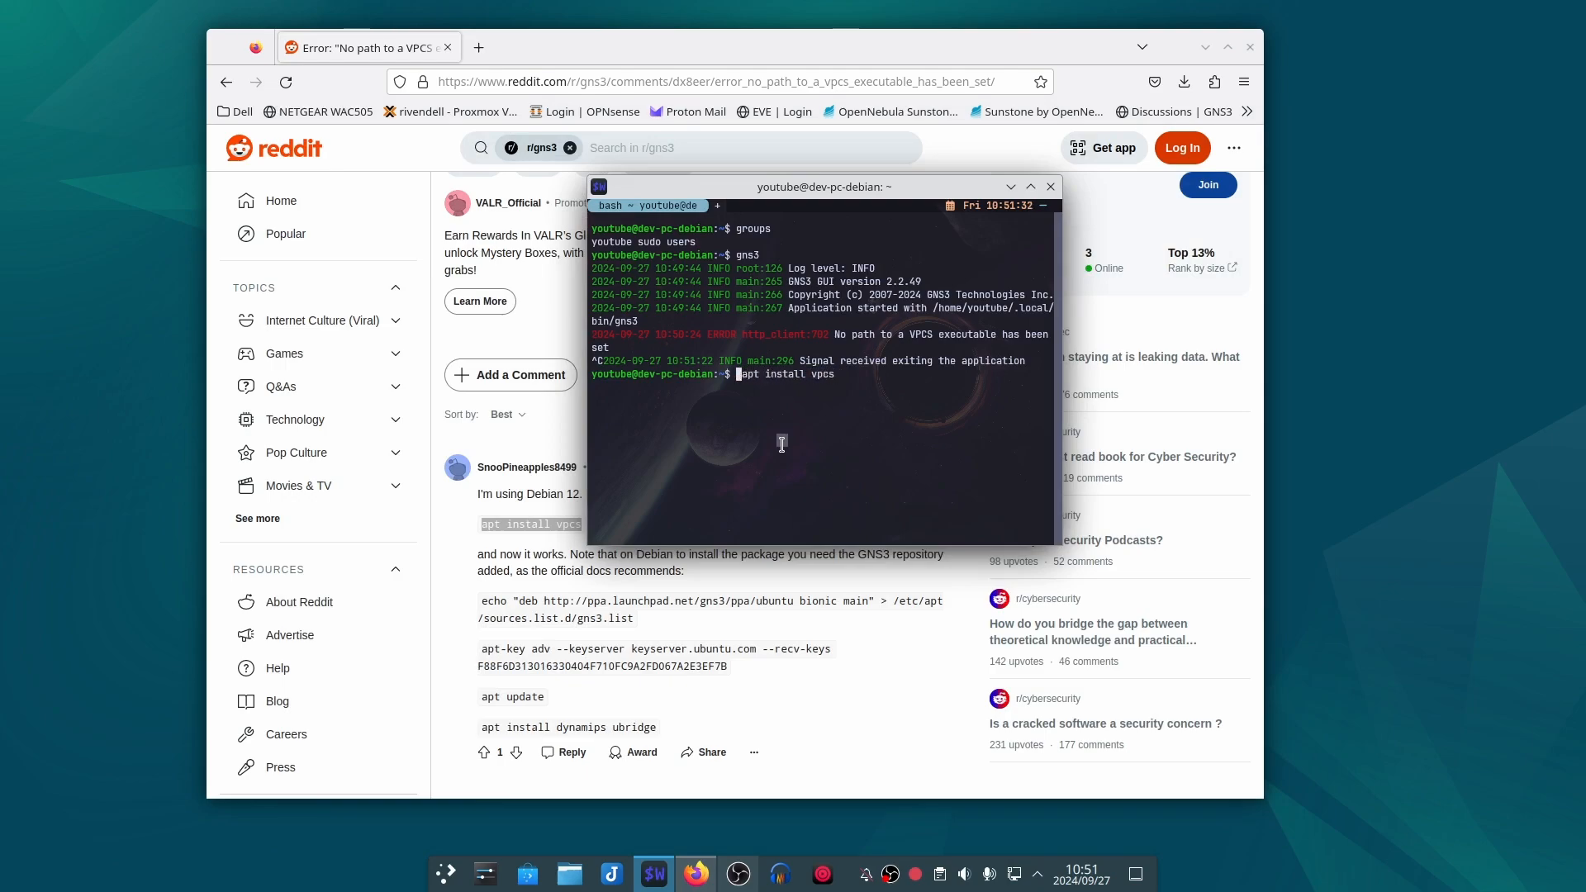
text(sudo)
key(Return)
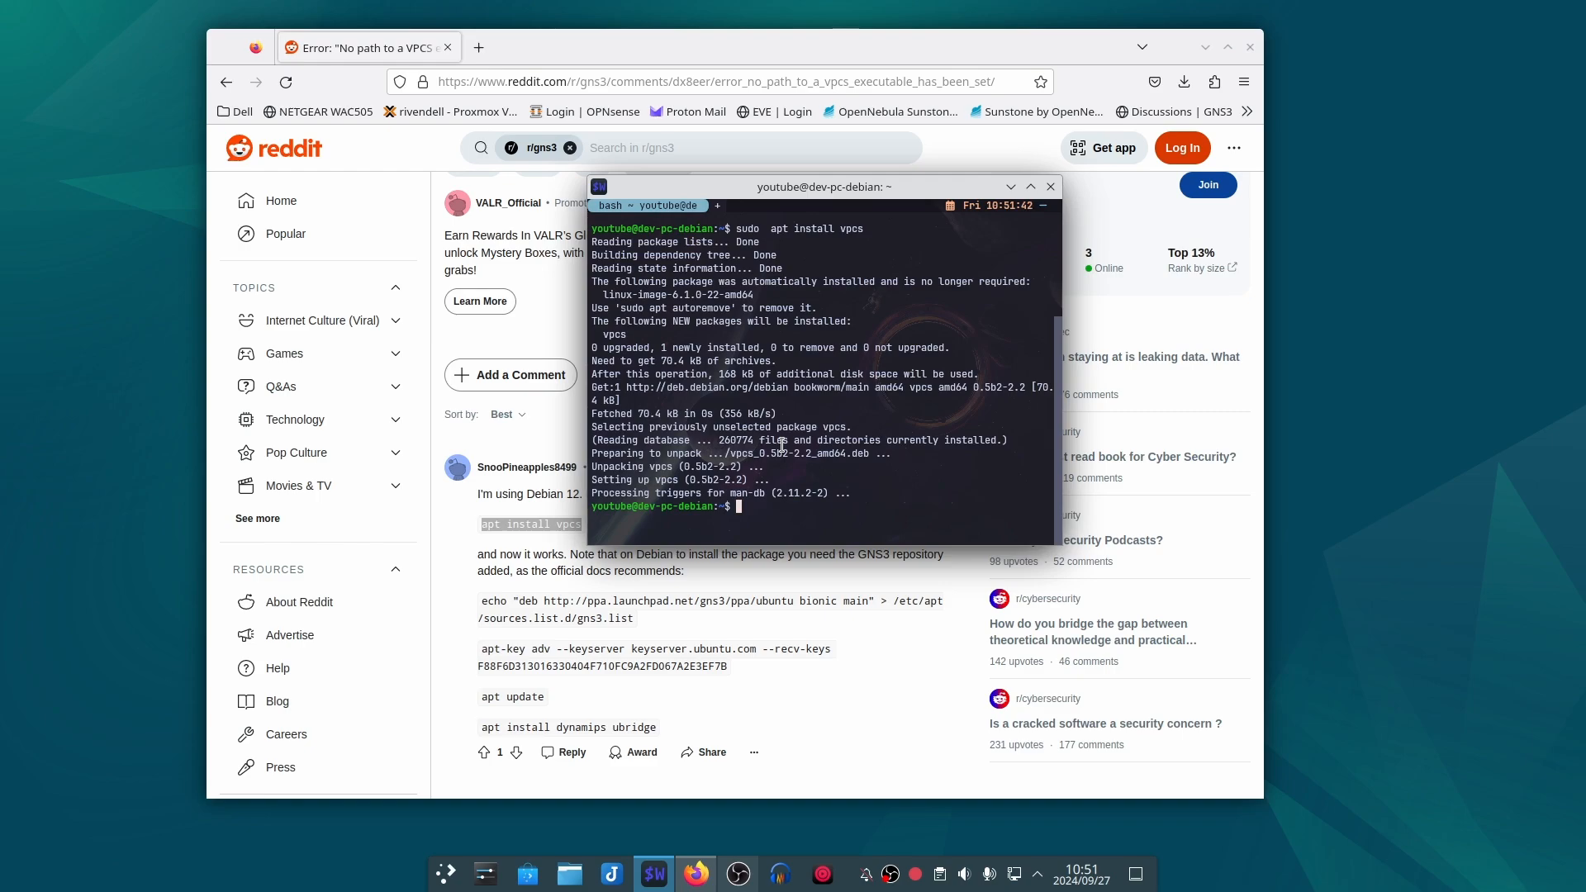
Step: Clear the terminal and launch GNS3 with the gns3 command
text(clear)
key(Return)
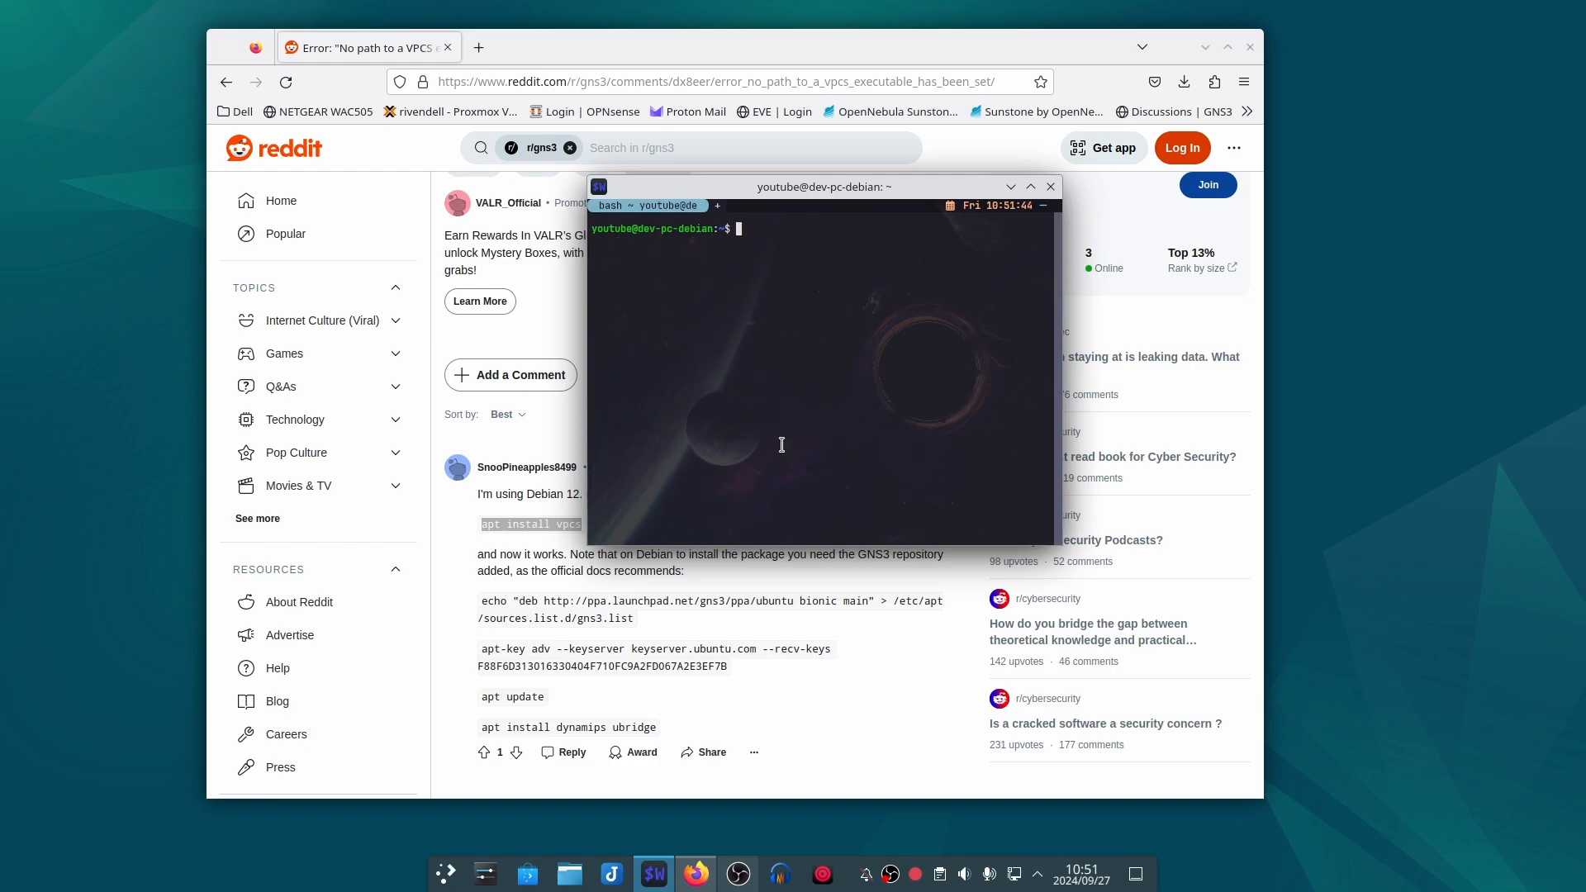
text(gns3)
key(Return)
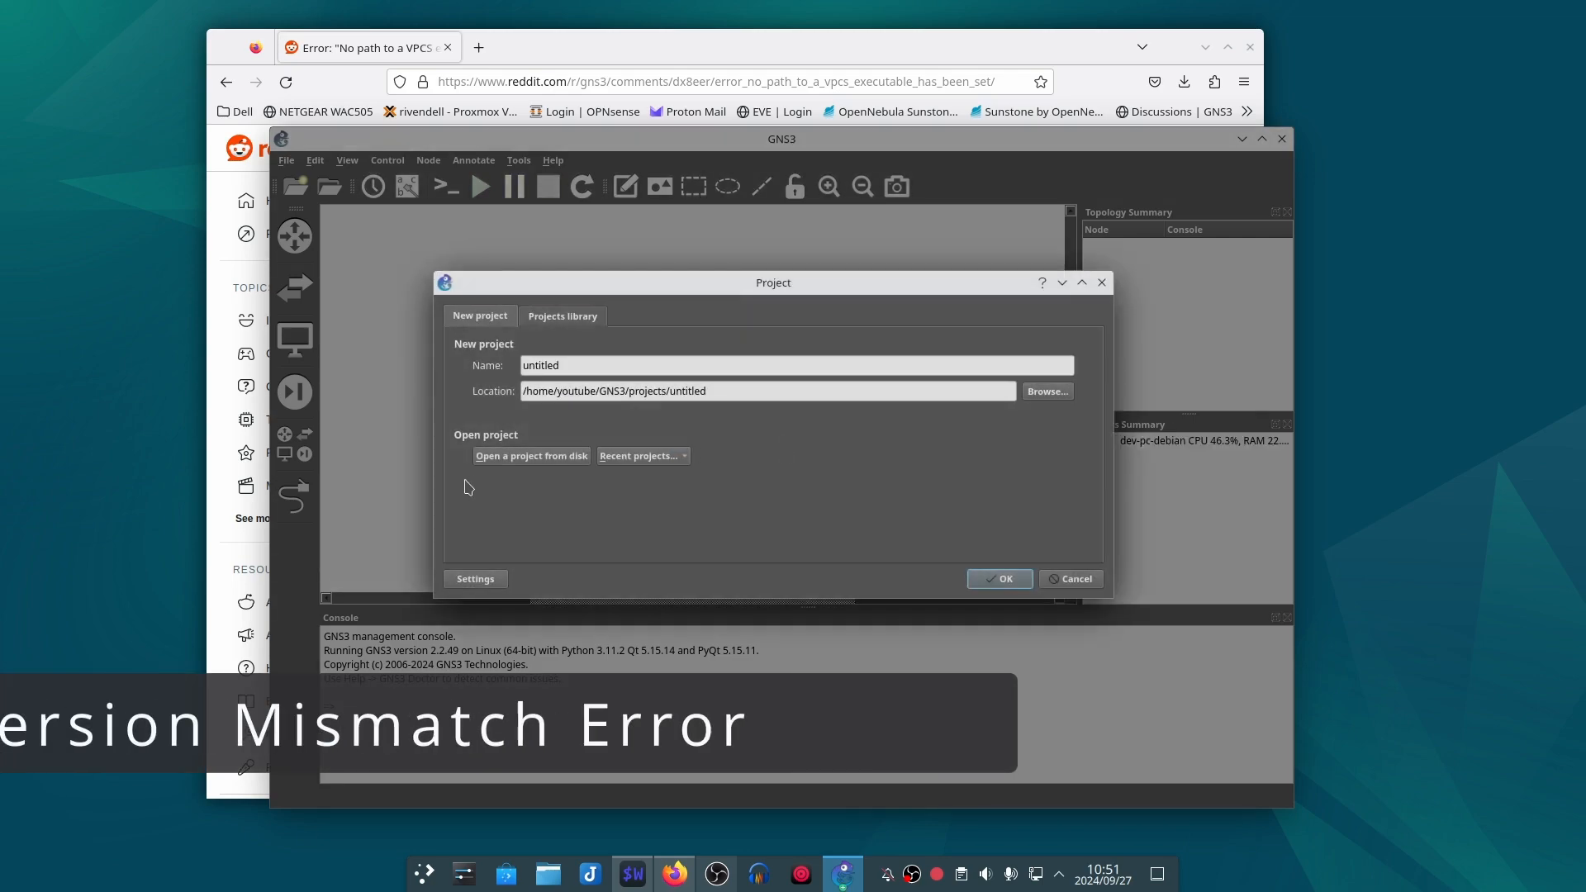
Step: Open the ping-pong project from disk and start all of its devices
click(523, 460)
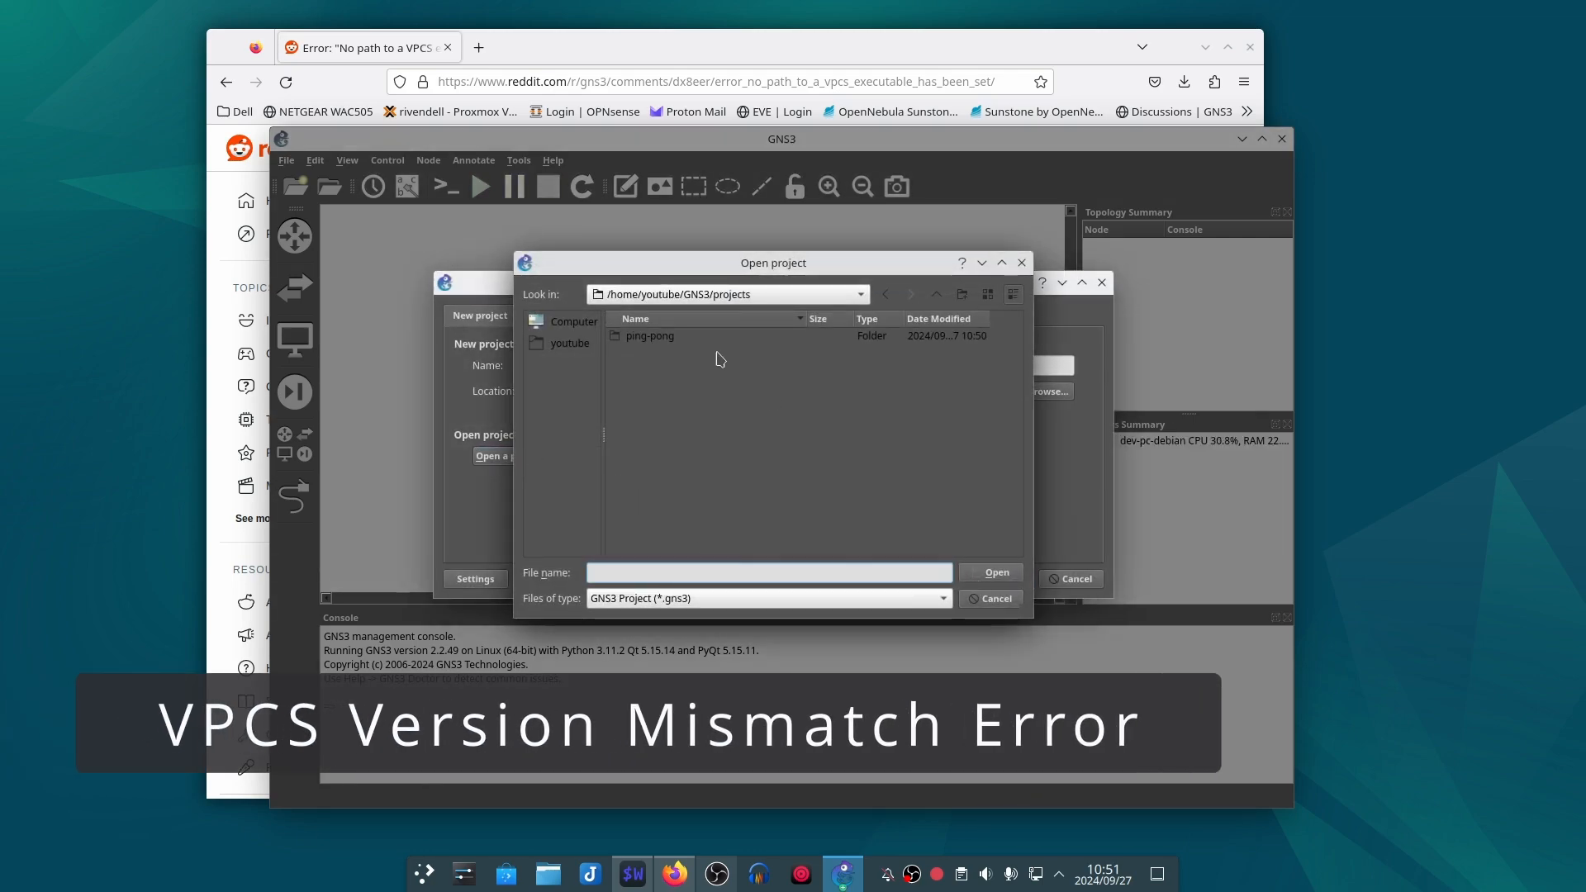
double_click(672, 354)
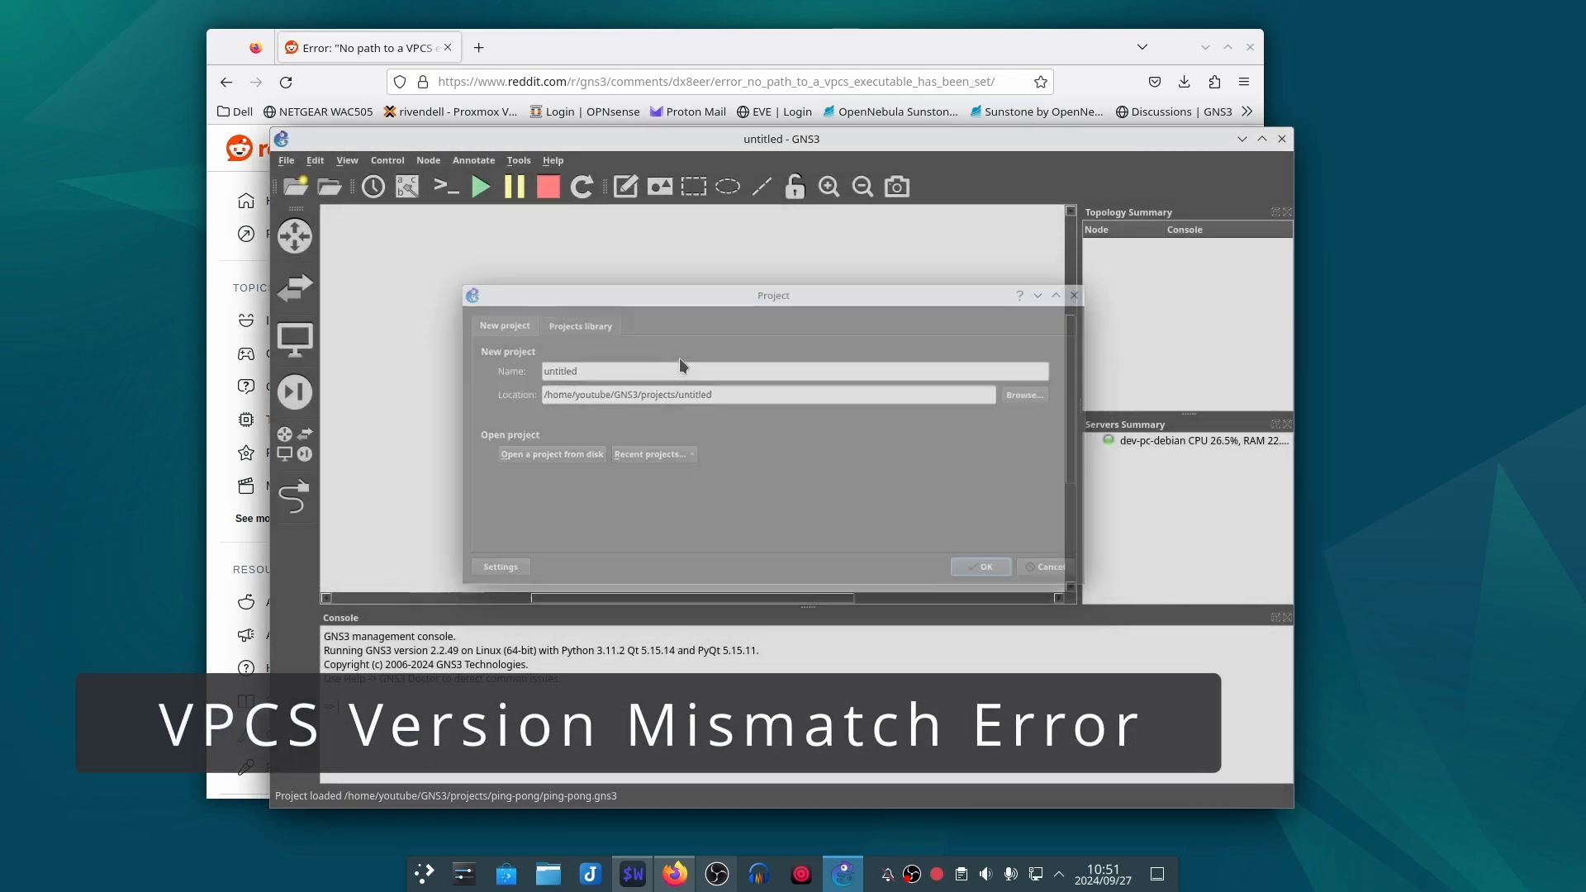
click(480, 186)
click(809, 469)
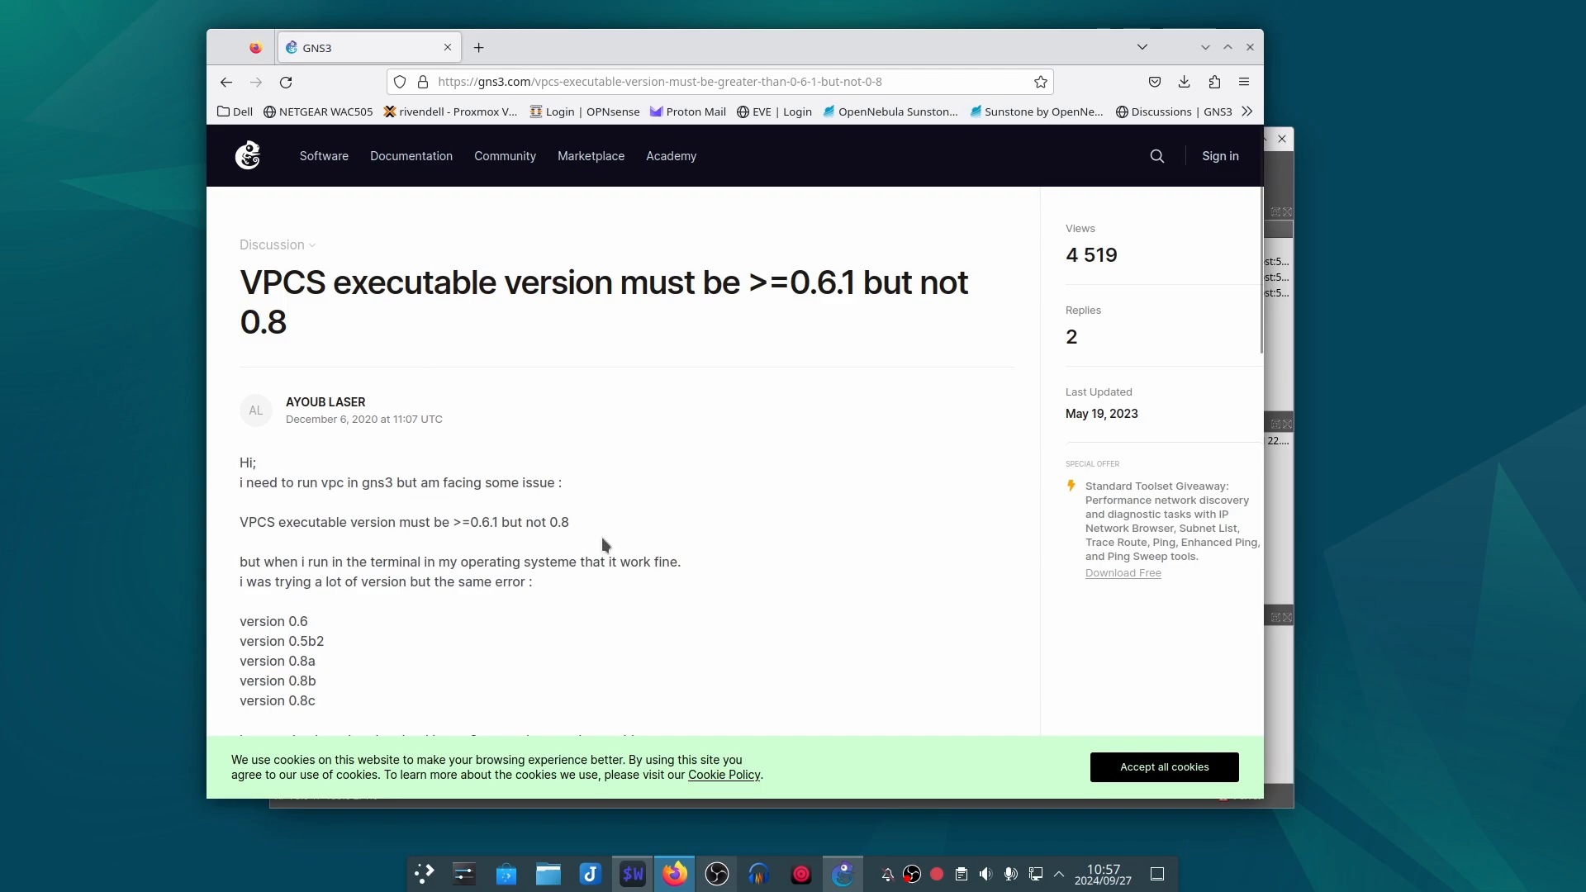
Step: Read the VPCS version fix in the GNS3 forum thread, accept the cookies, and open the linked GNS3/vpcs releases page
scroll(677, 534, down, 5)
scroll(701, 526, down, 4)
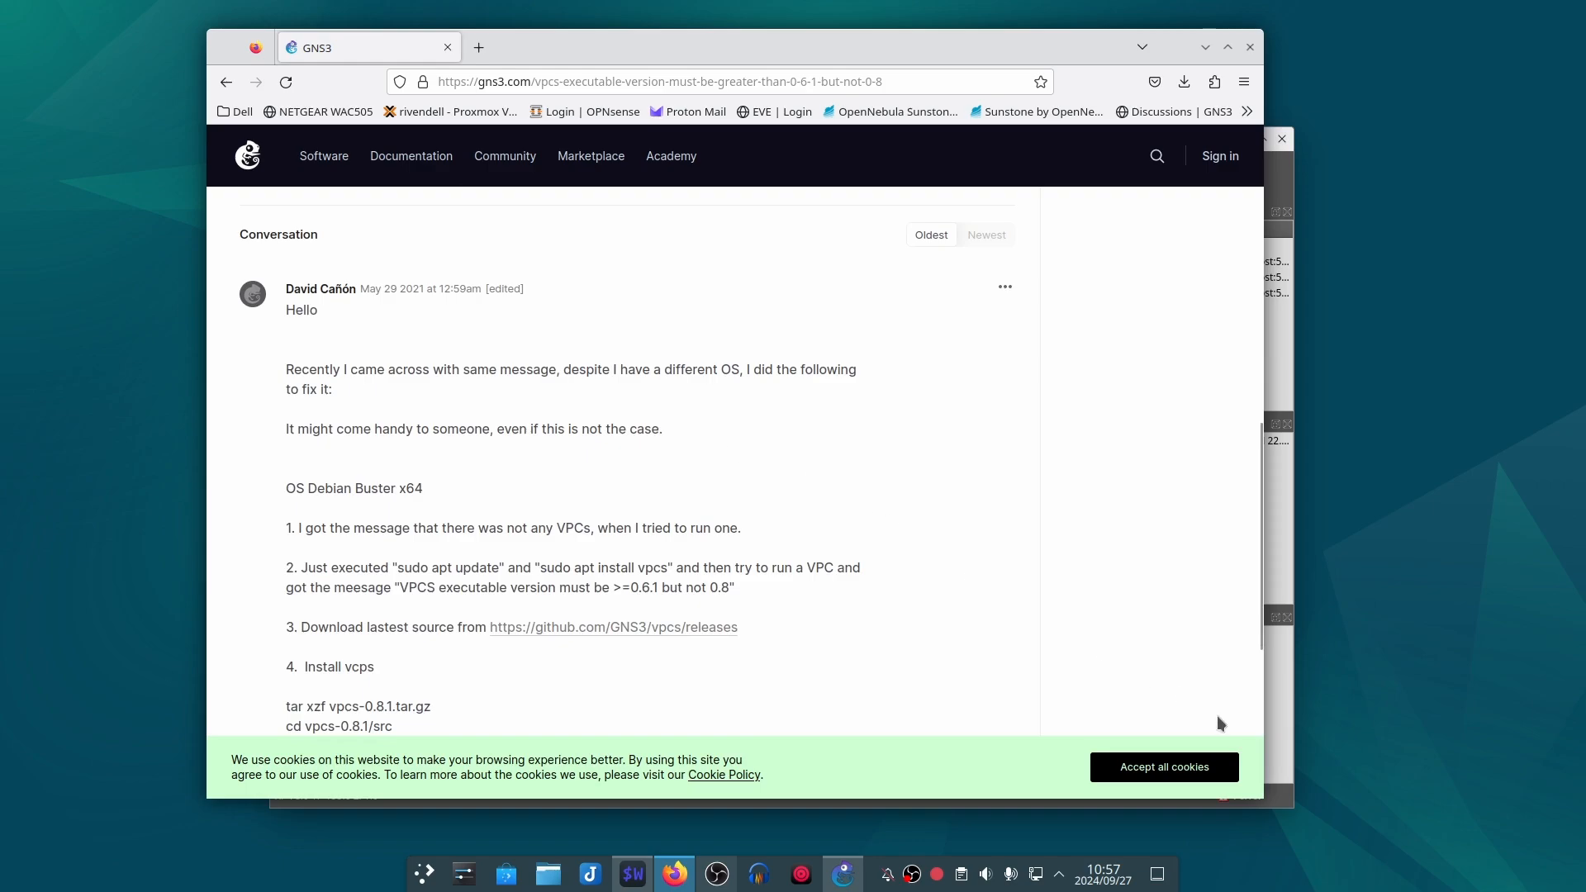
click(1147, 766)
scroll(675, 548, down, 2)
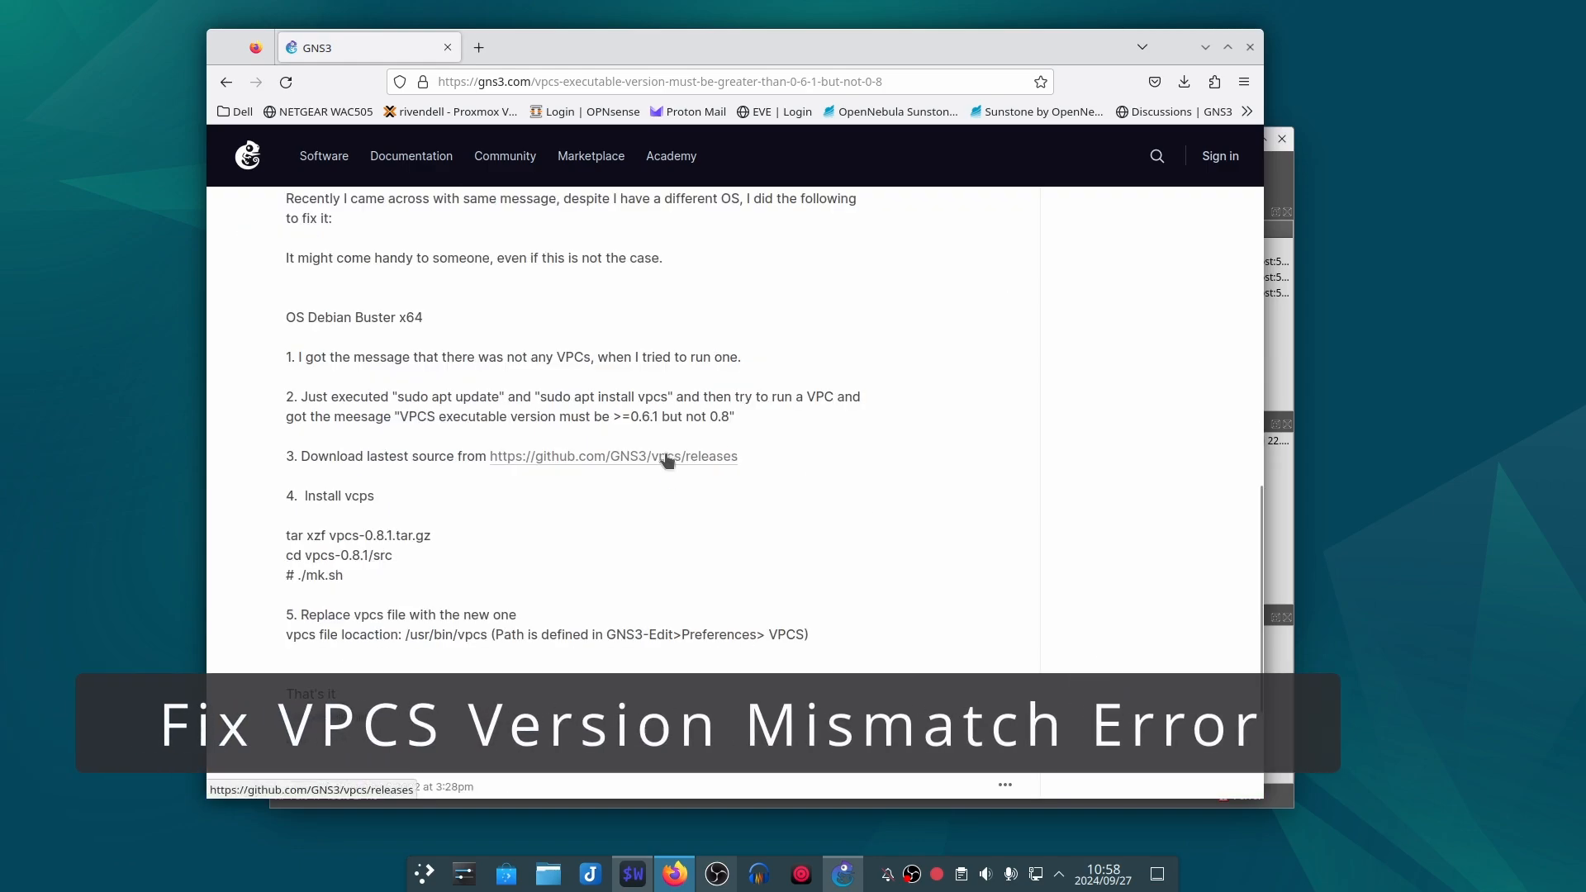
middle_click(668, 459)
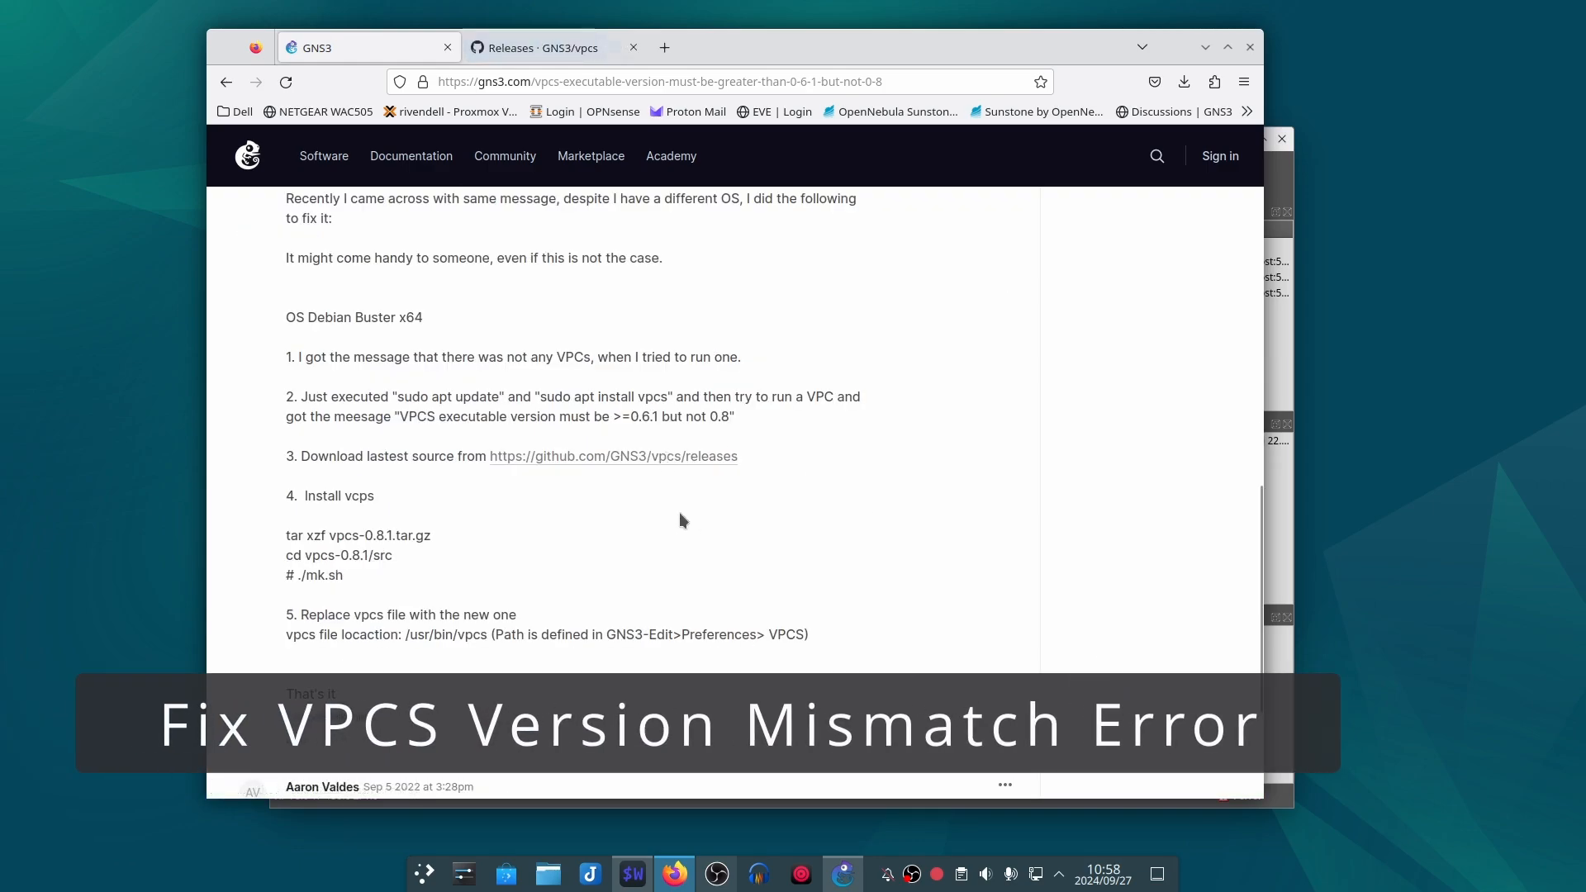
click(540, 52)
mouse_move(578, 155)
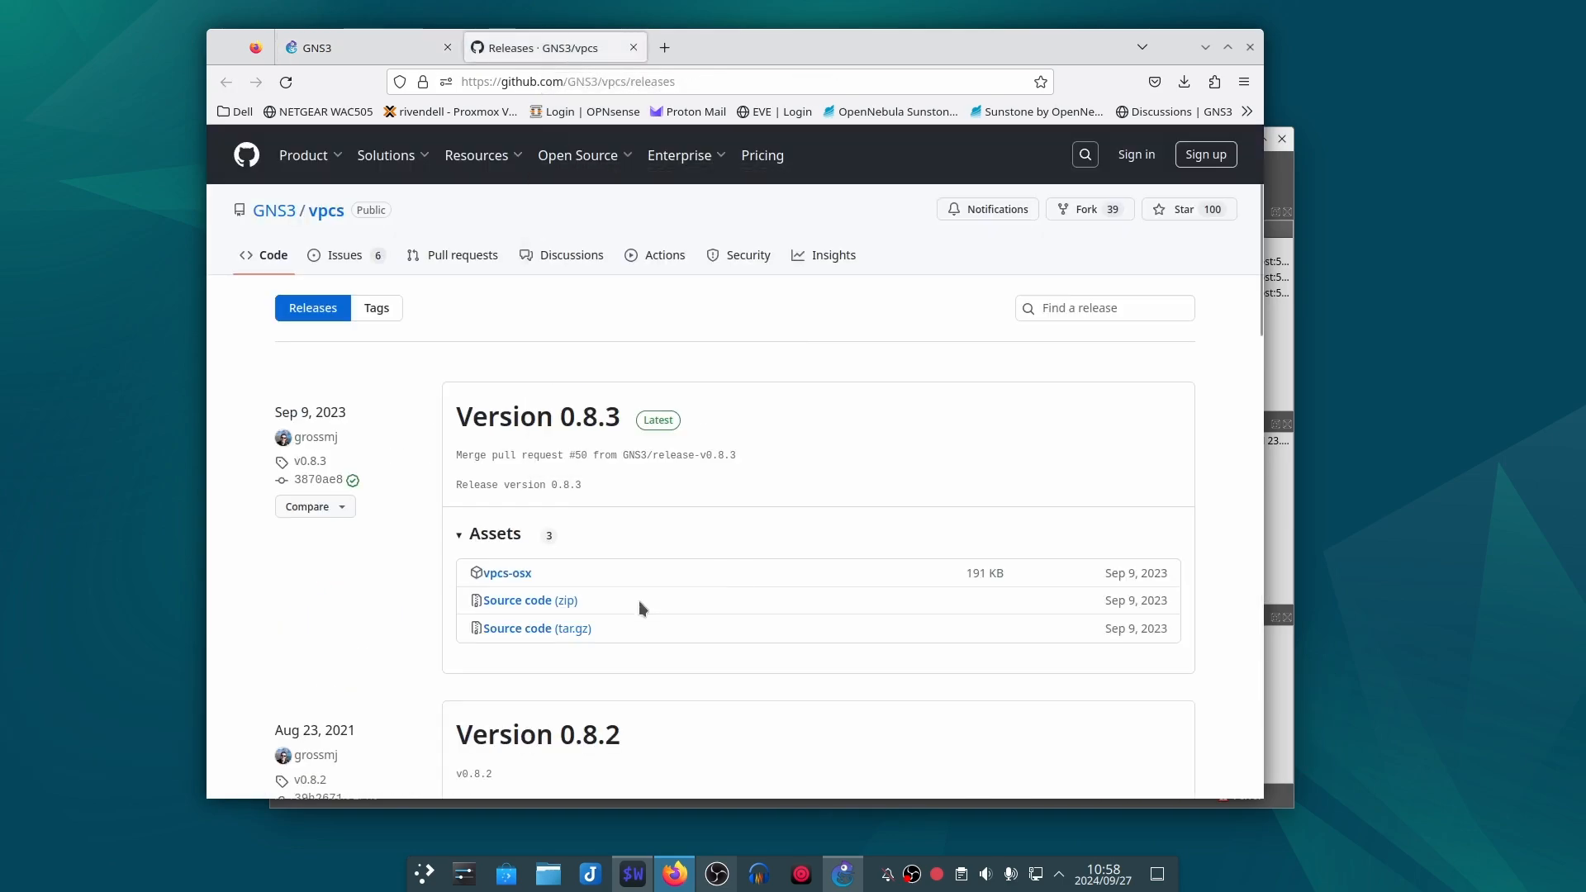
Step: Download the VPCS 0.8.3 source code as a zip, show it in the Downloads folder, and extract vpcs-0.8.3.zip there
click(549, 601)
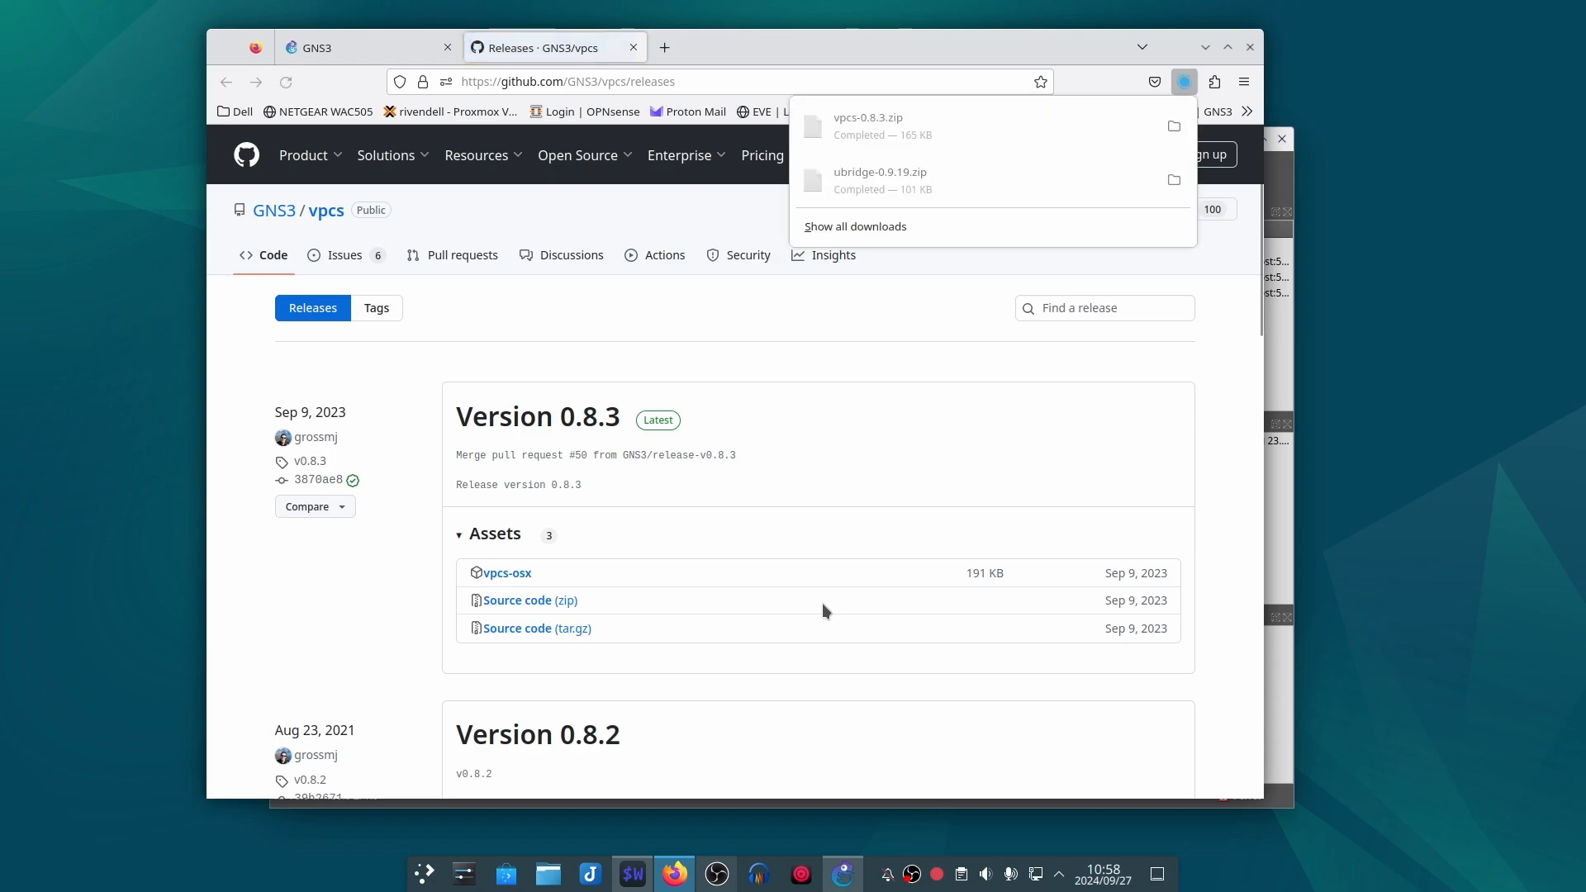
click(1174, 126)
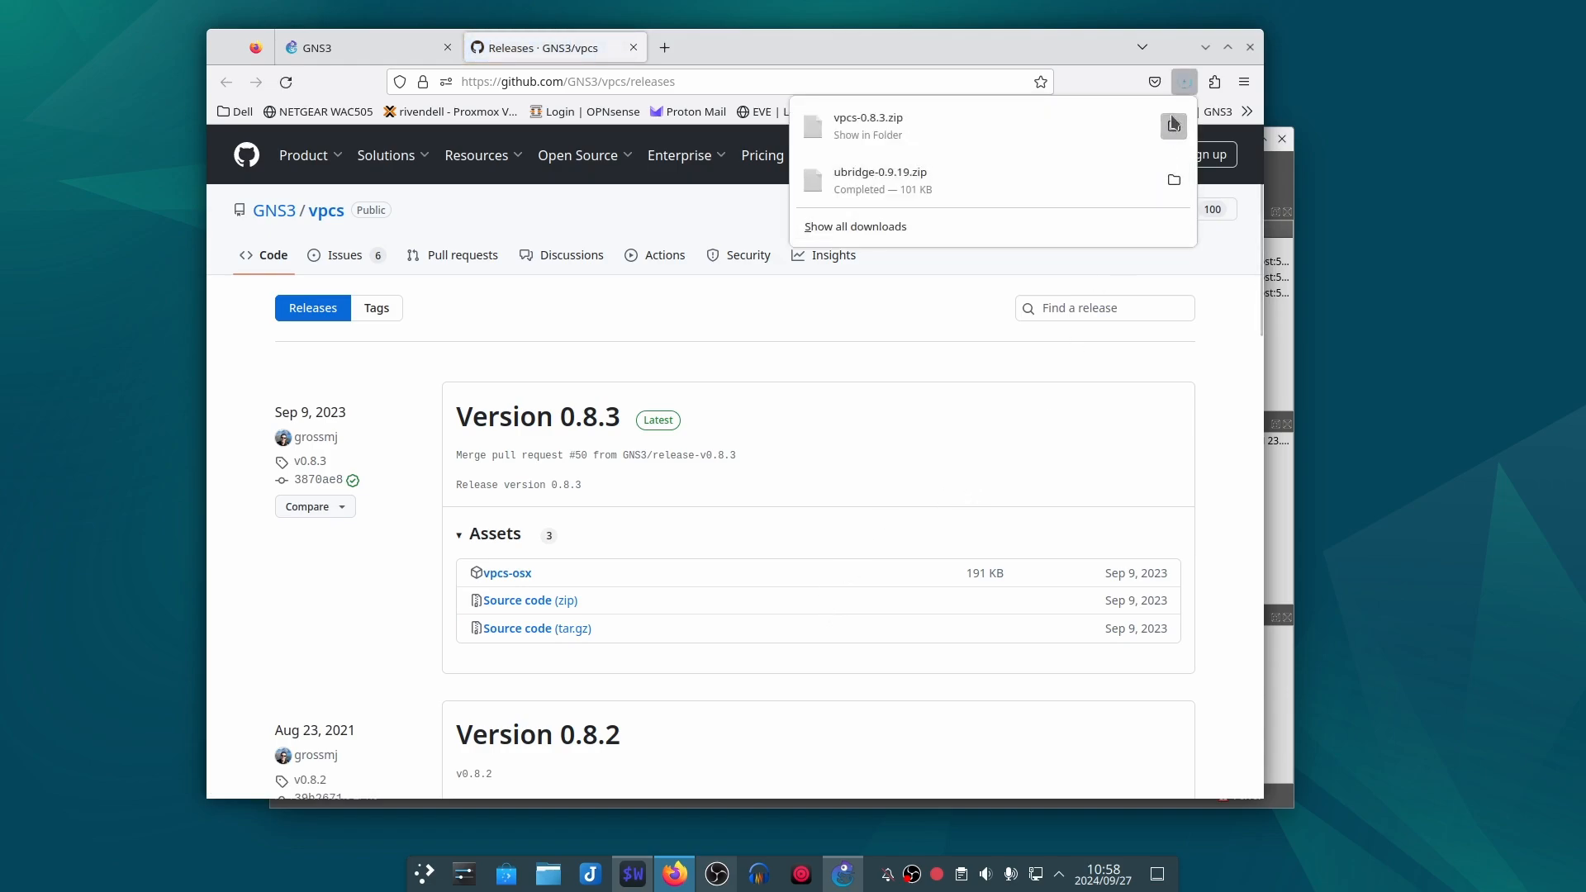
right_click(1321, 317)
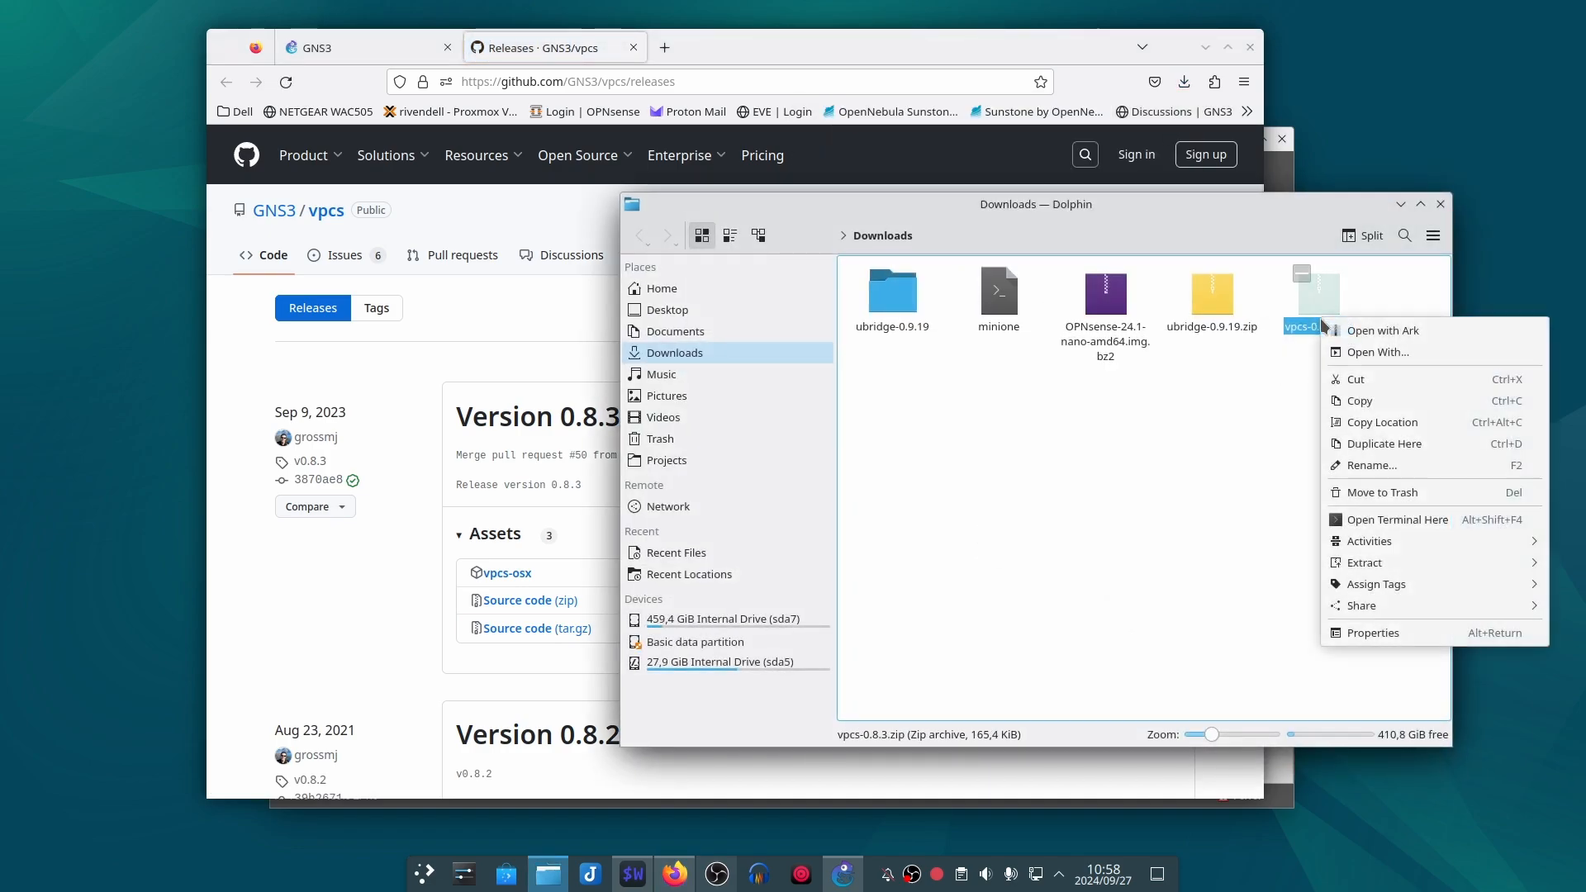
click(1376, 551)
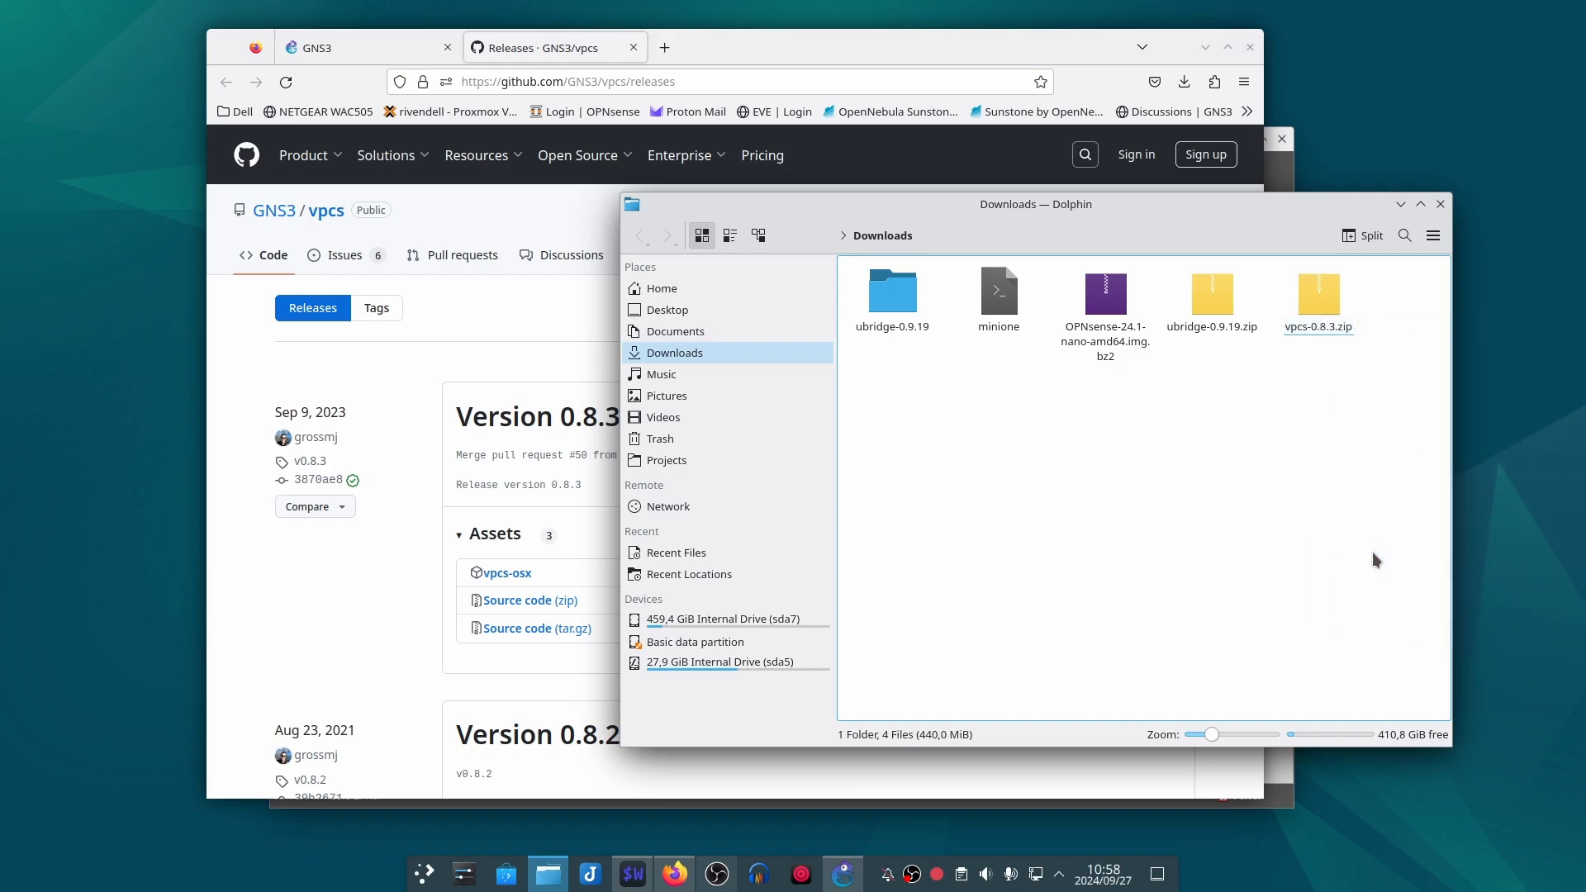
Step: Open the extracted vpcs-0.8.3 folder and launch a terminal in it
double_click(1025, 293)
right_click(1027, 592)
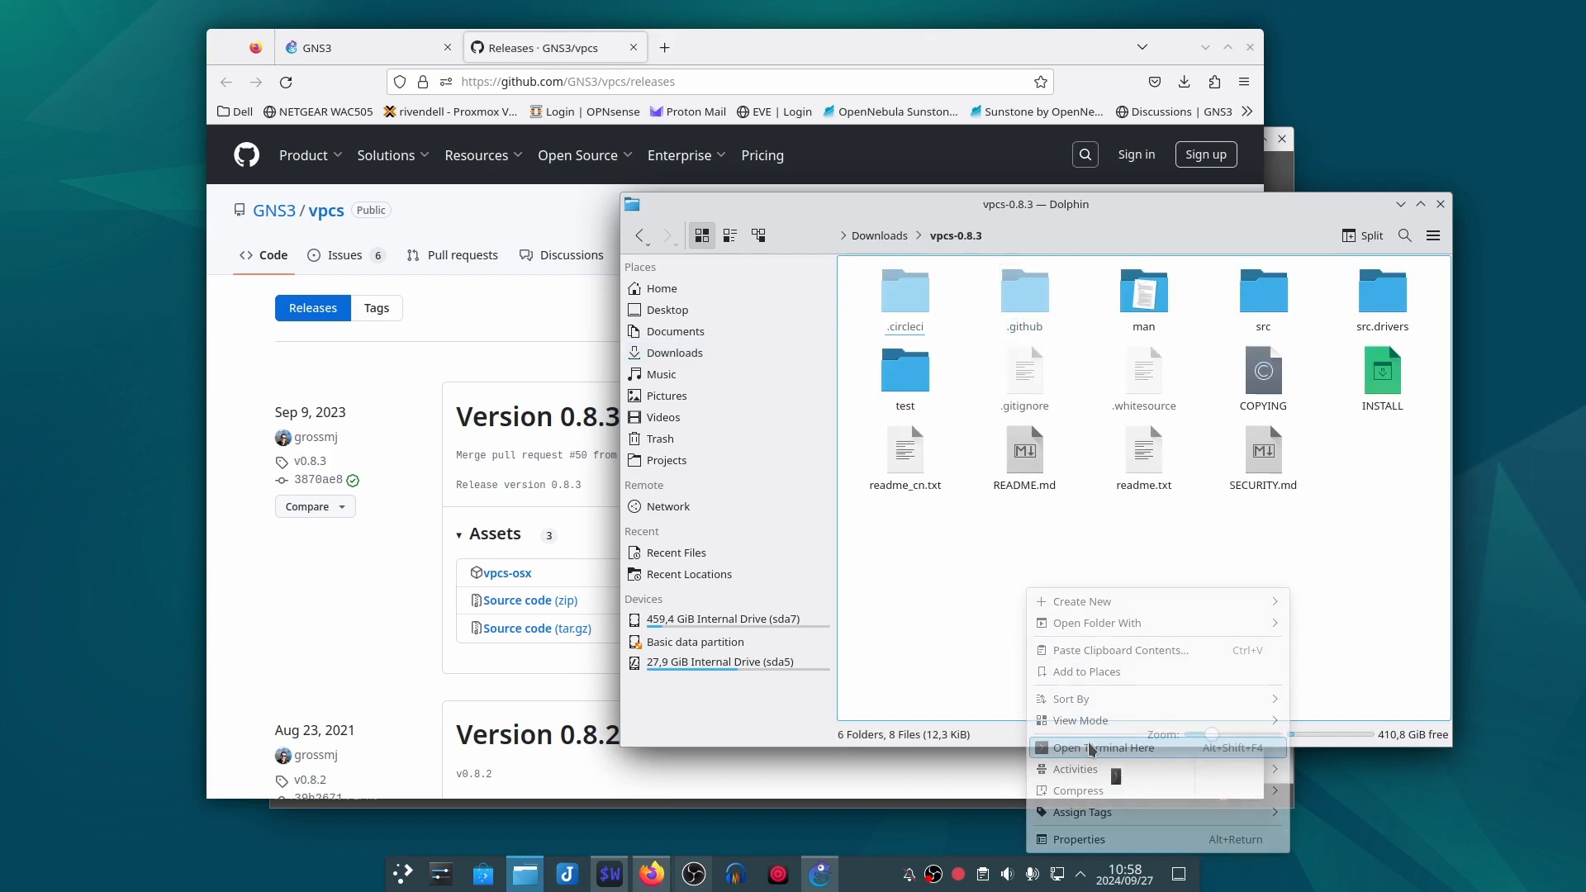
Step: Open a terminal in the vpcs-0.8.3 folder and copy the cd vpcs-0.8.1/src line from the GNS3 forum thread
click(1099, 749)
drag(574, 217, 757, 213)
click(392, 60)
drag(735, 60, 676, 55)
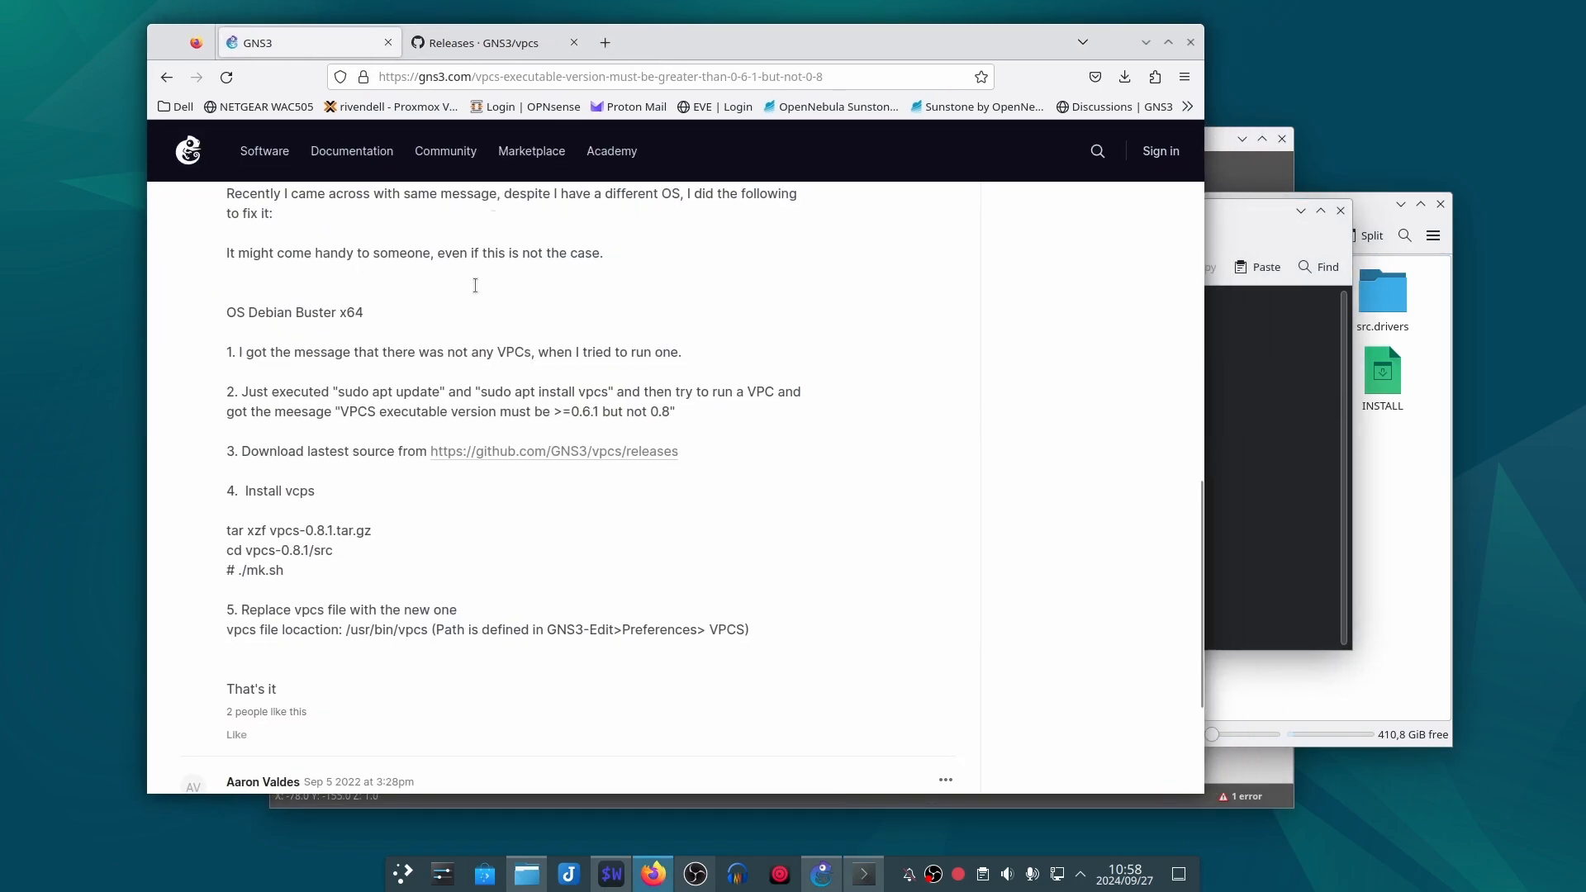
triple_click(310, 552)
right_click(311, 553)
click(343, 568)
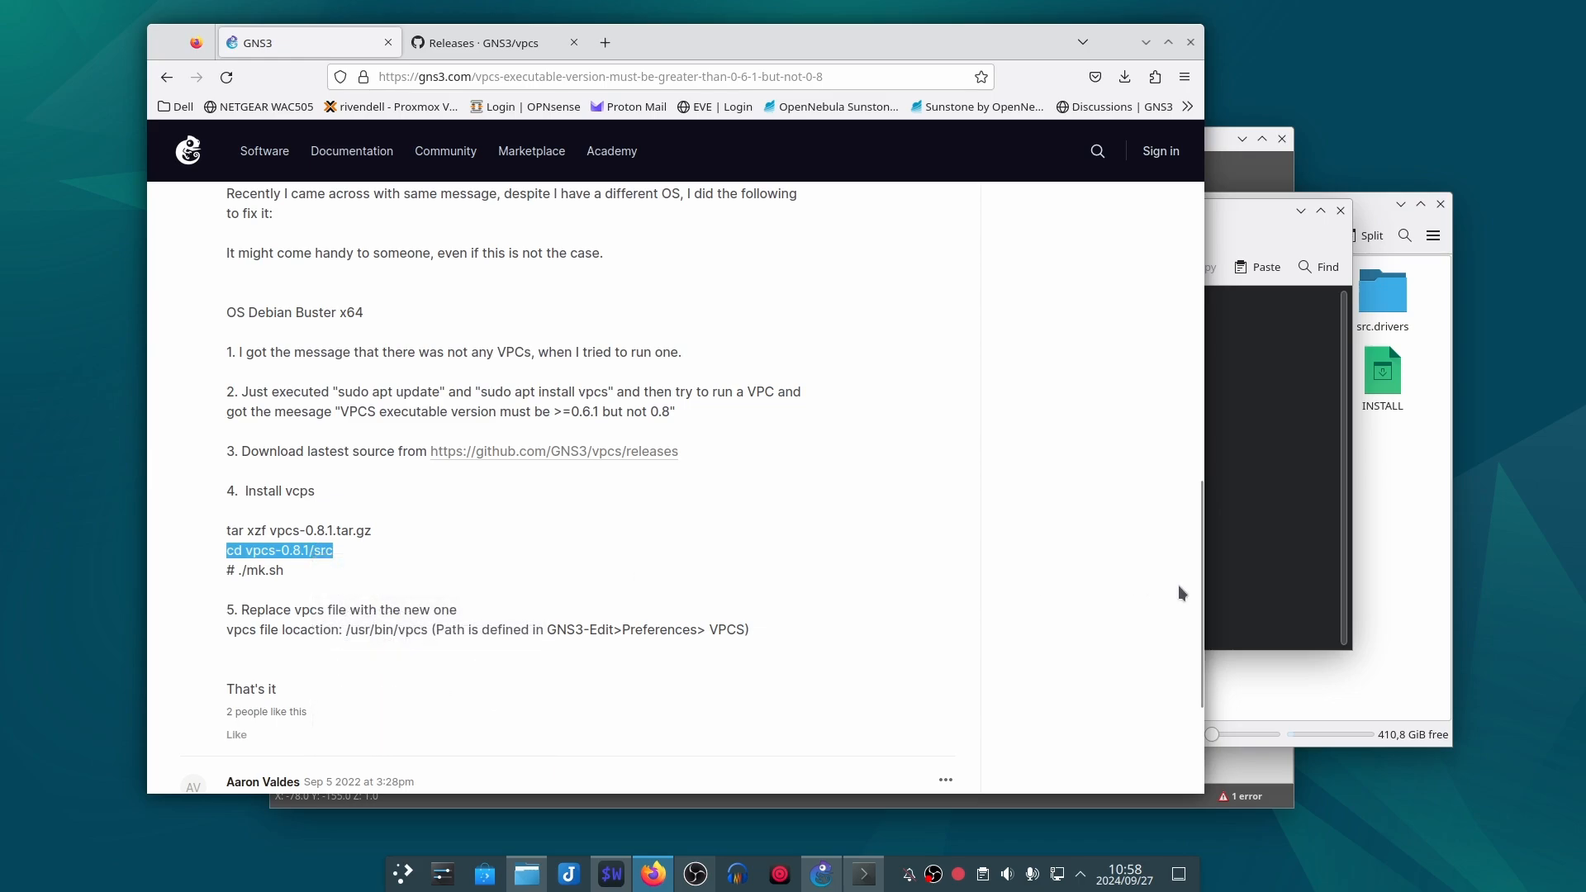
Step: Switch to the ping-pong project window, quit GNS3 and confirm closing it
key(alt+Tab)
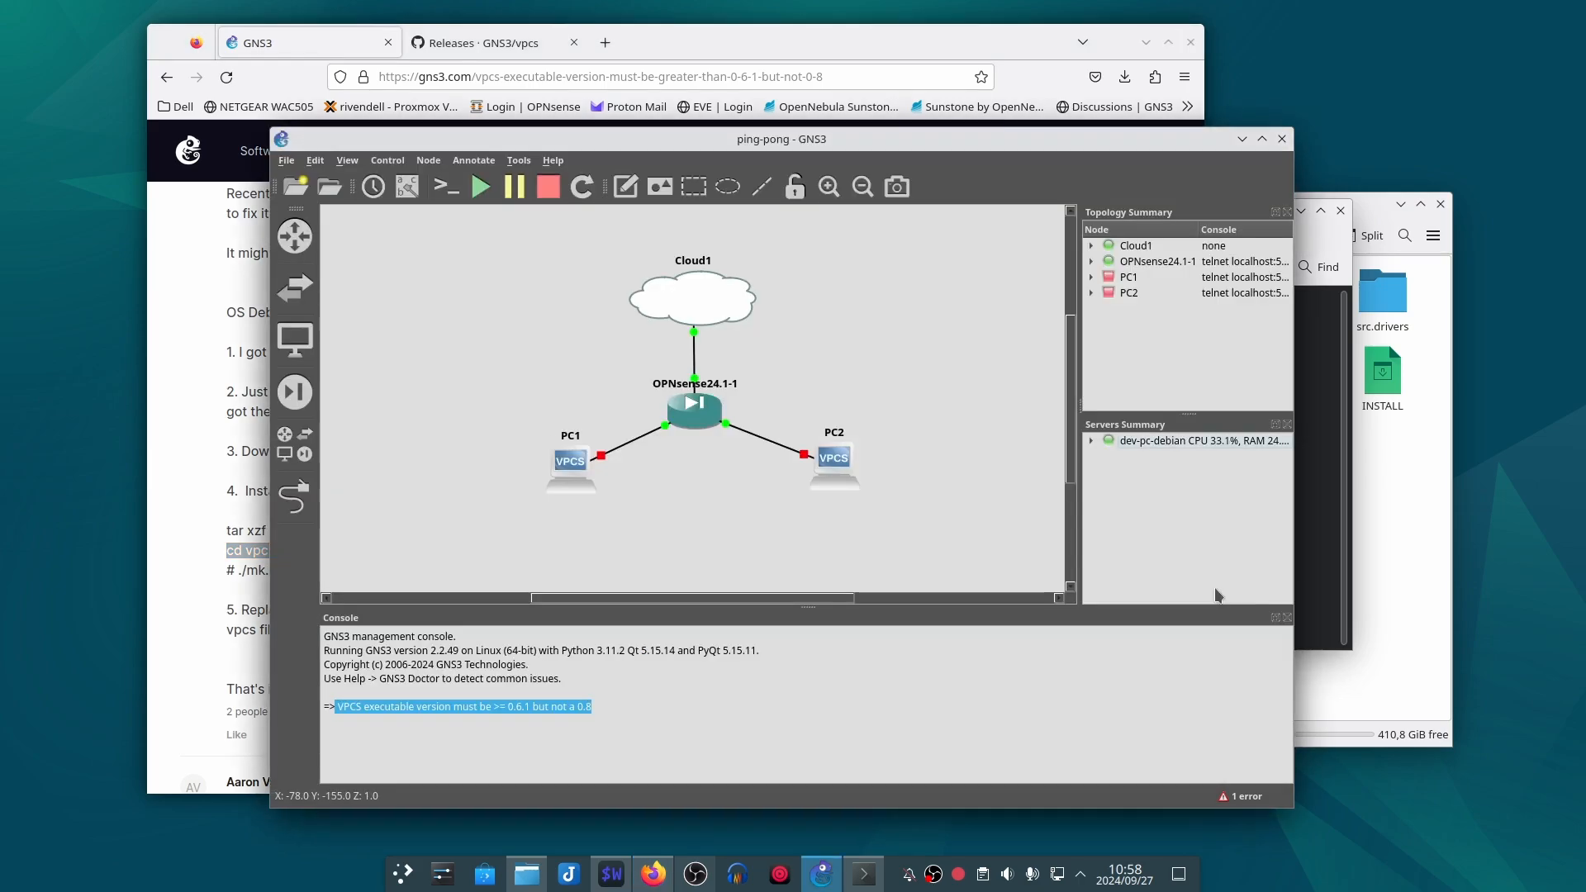
click(1281, 139)
click(800, 481)
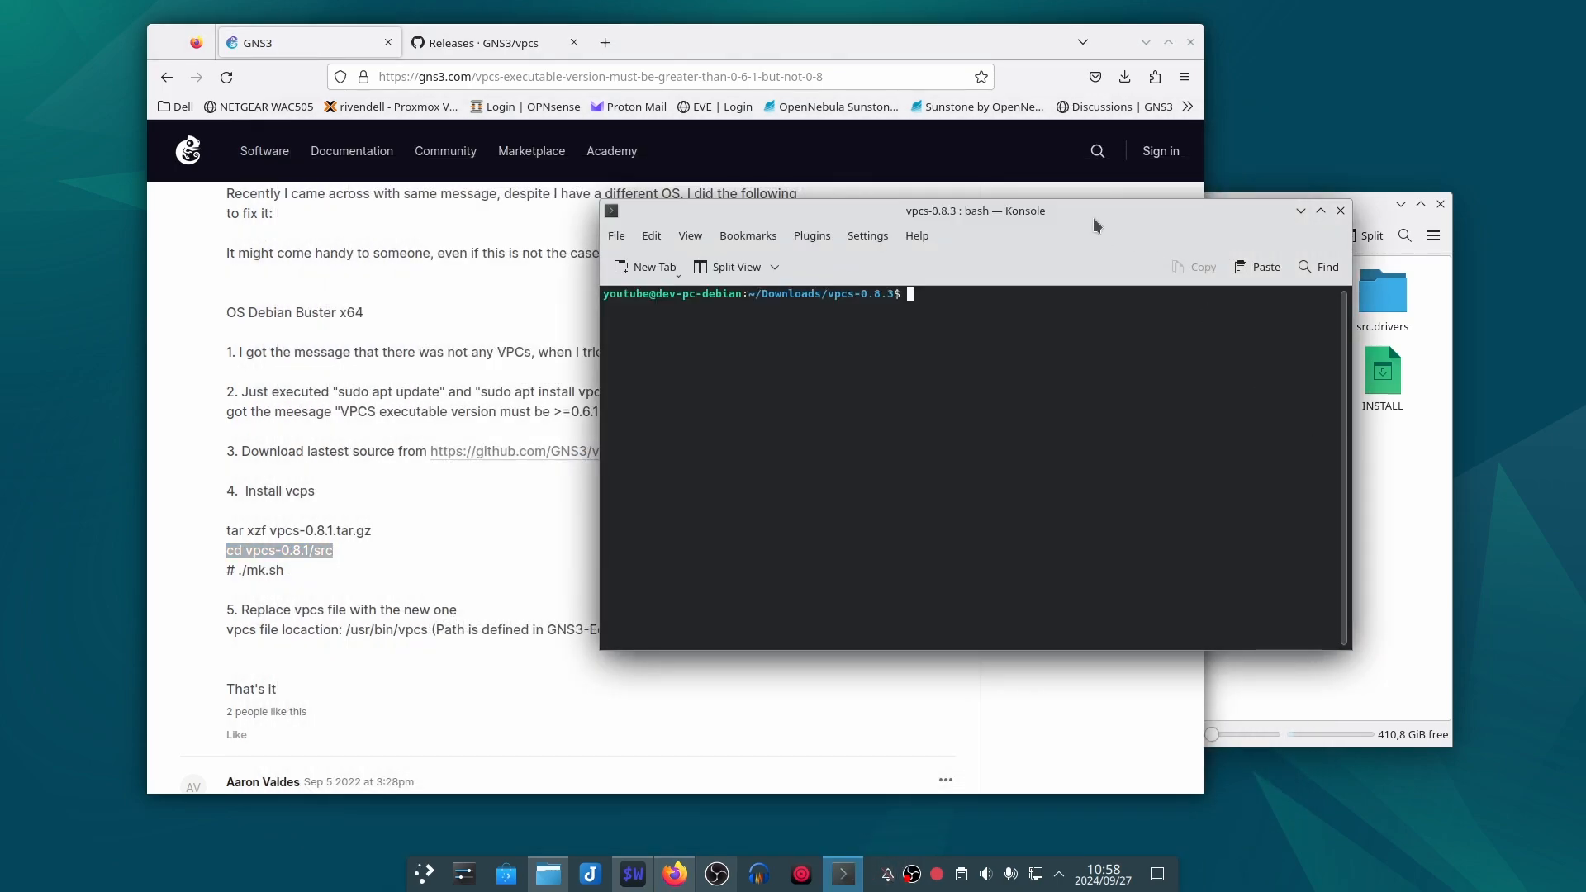
Step: In the vpcs-0.8.3 terminal, change into the src folder and run ./mk.sh to compile VPCS
drag(1093, 217, 827, 253)
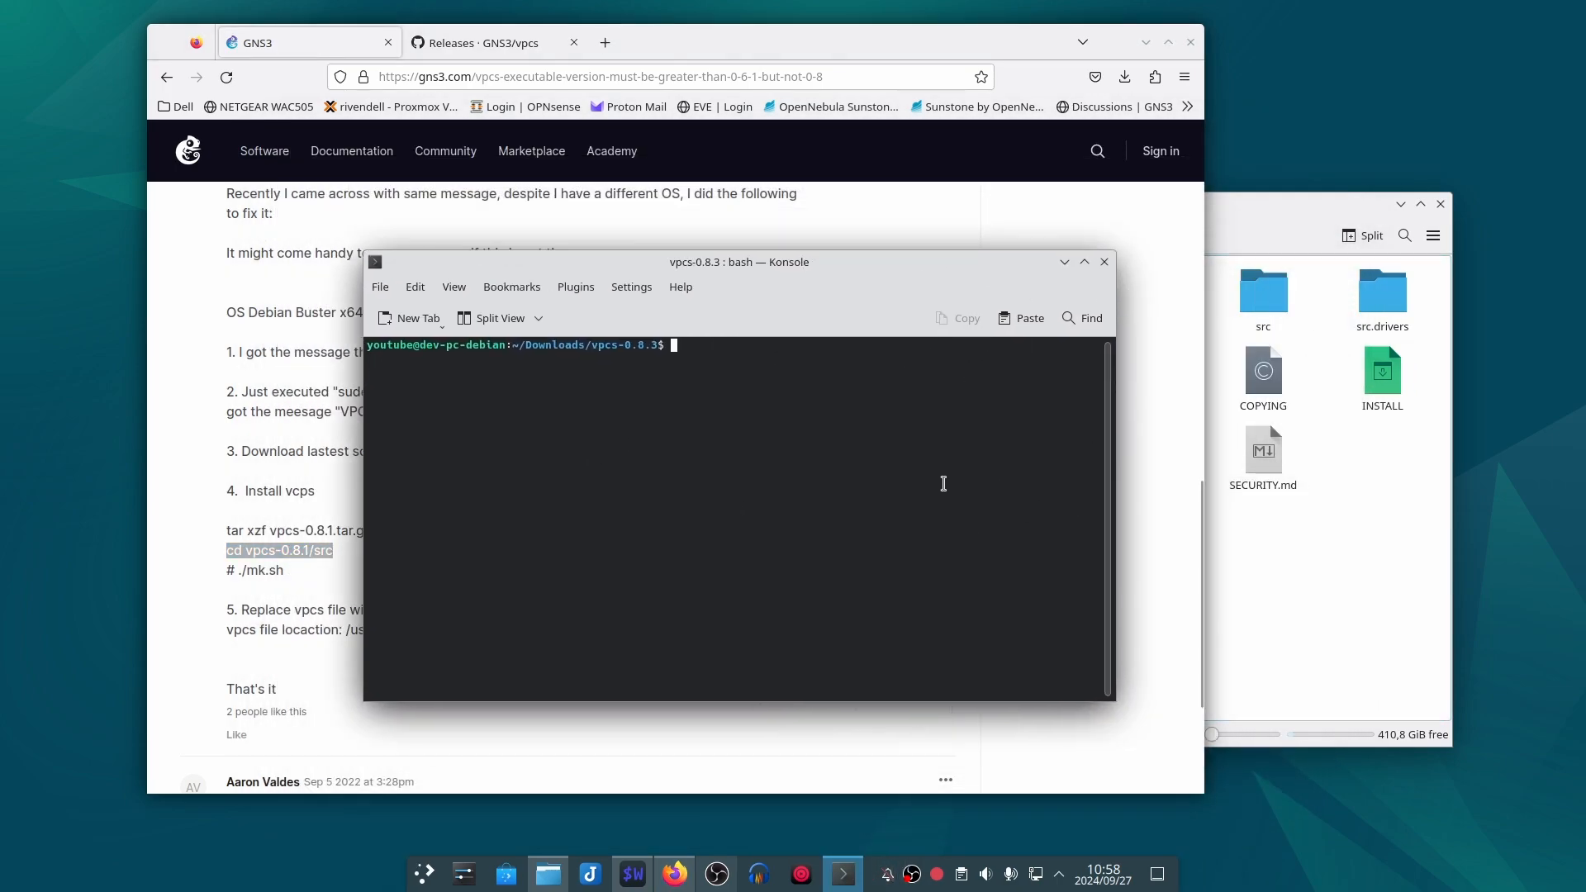
text(cd src)
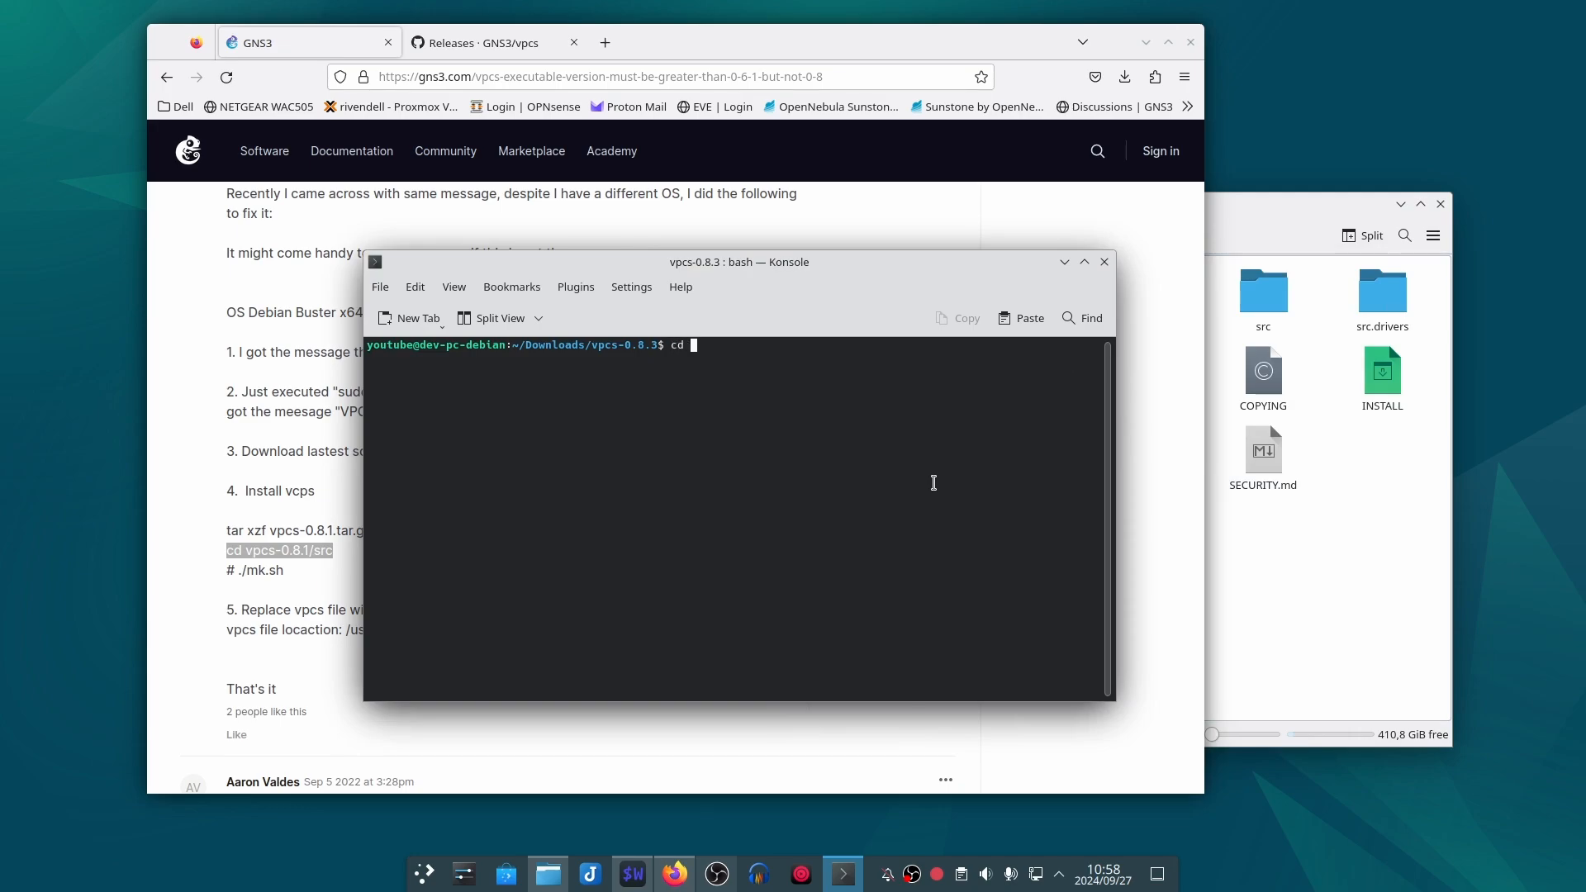
key(Return)
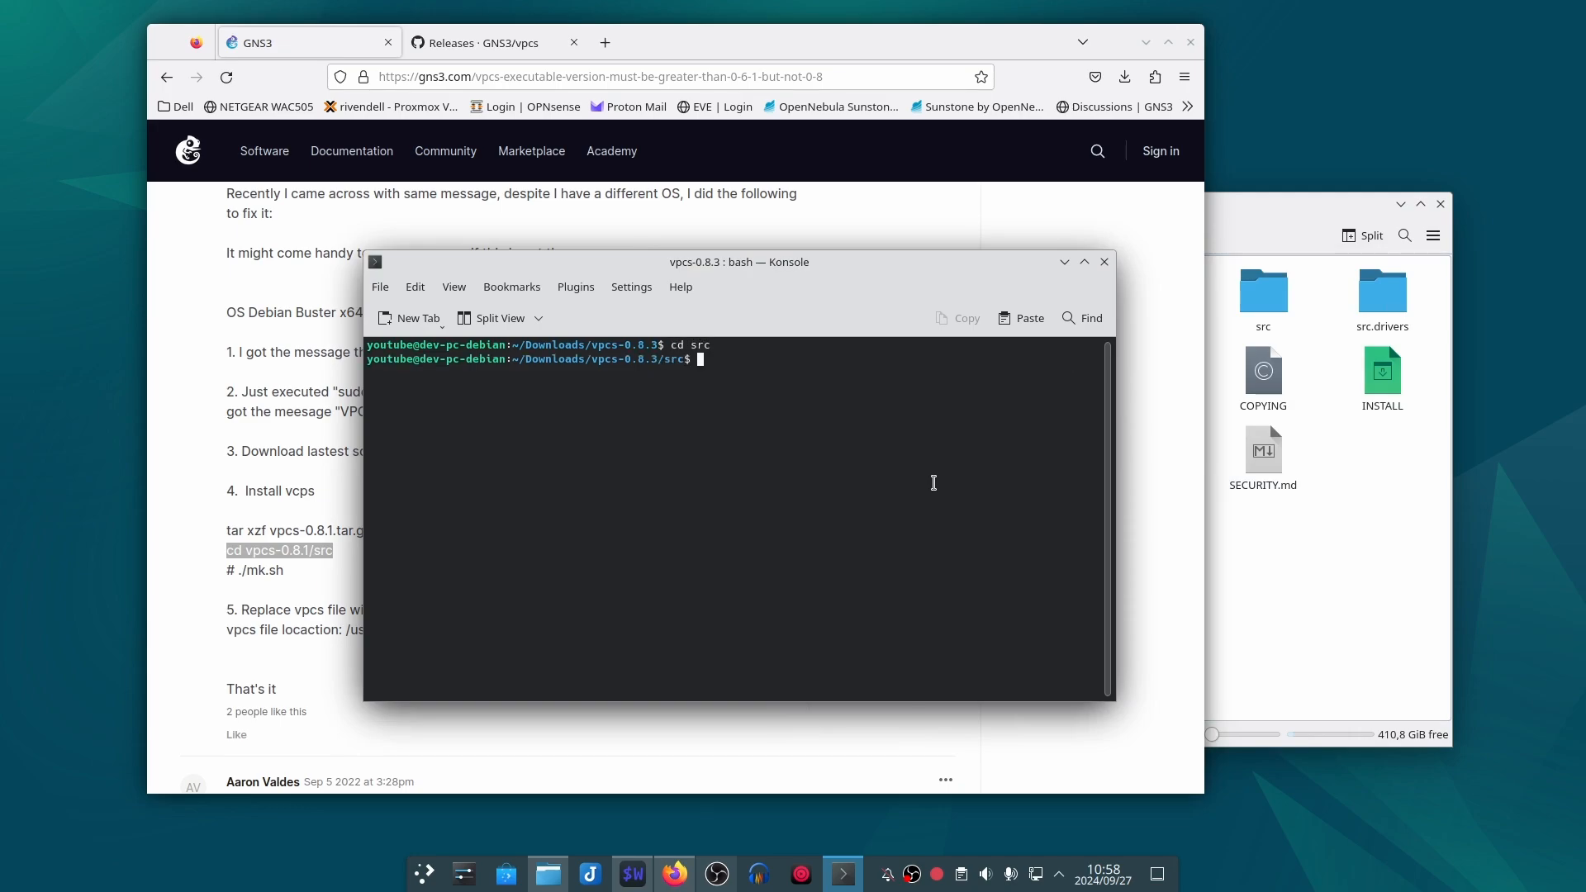
click(1355, 533)
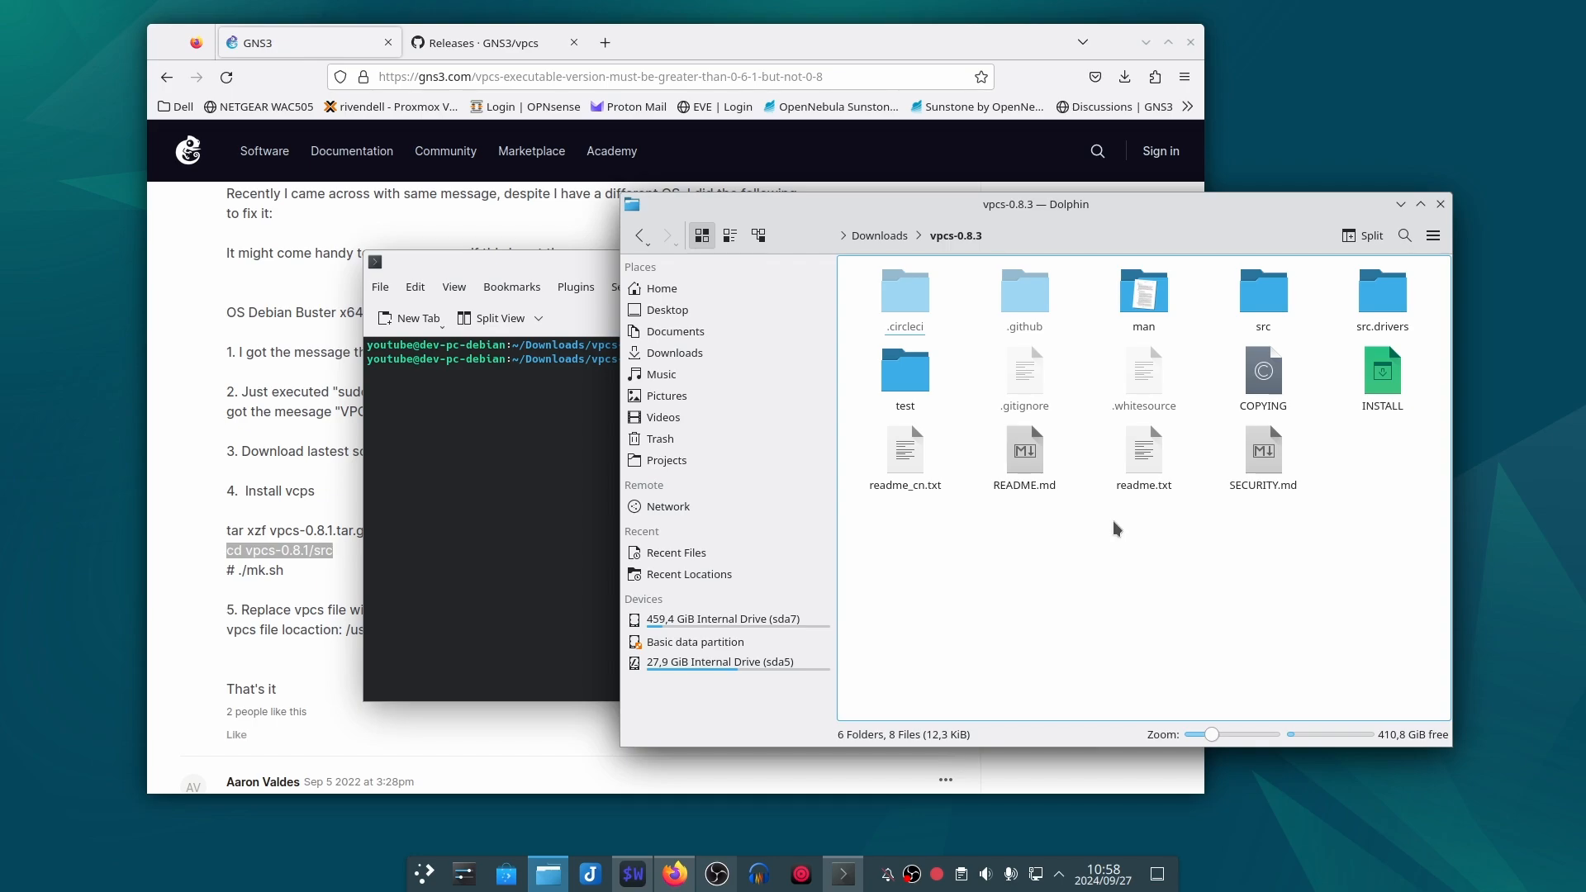
click(530, 421)
drag(516, 263, 650, 248)
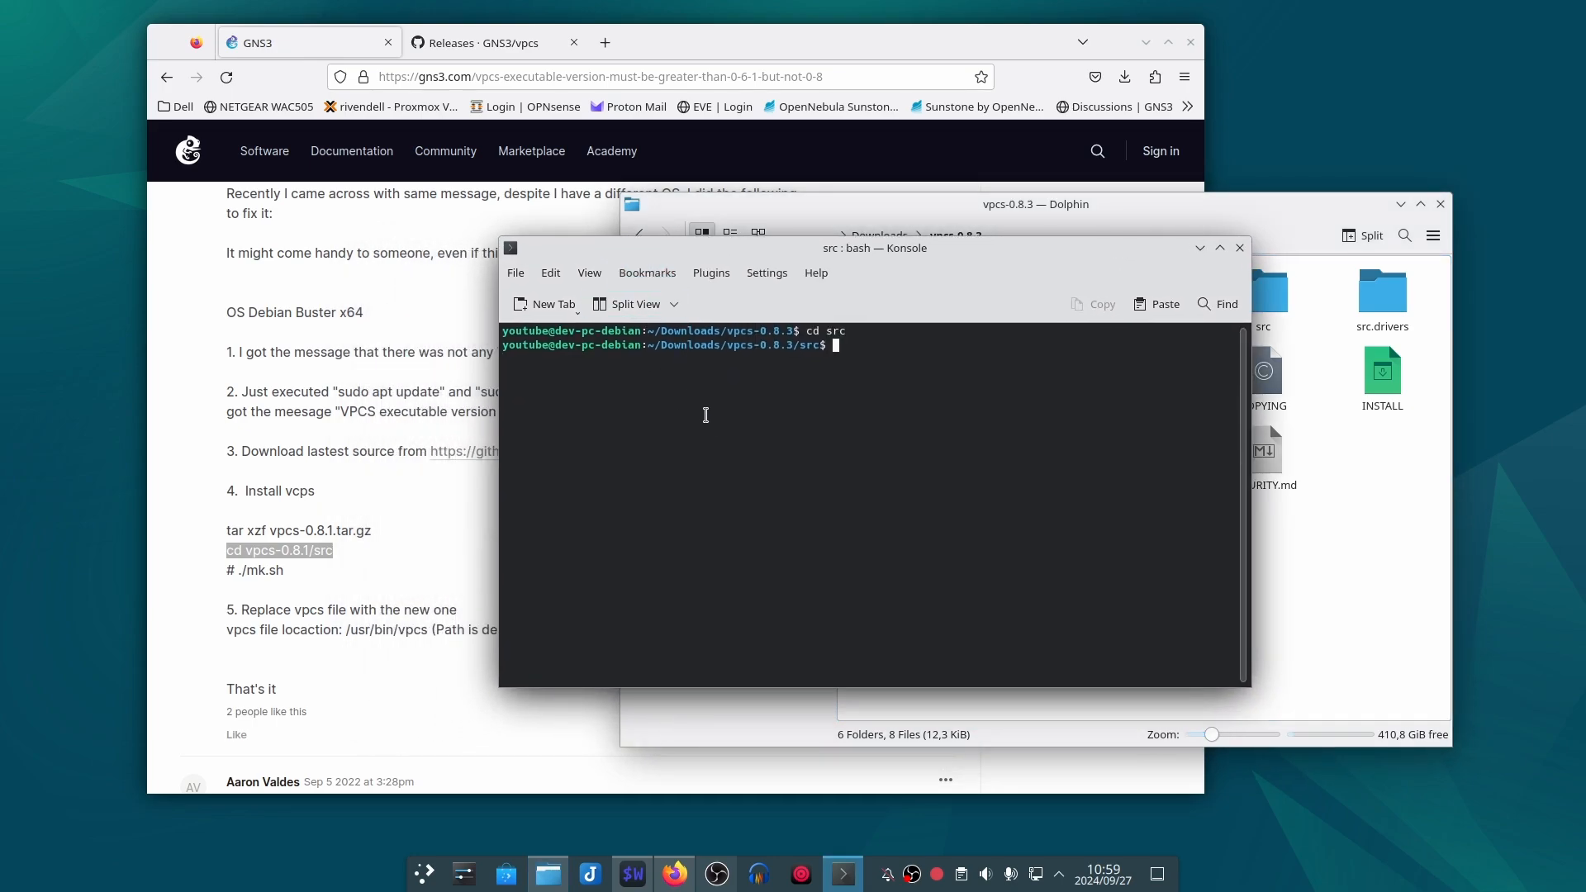
text(./mk.sh)
key(Return)
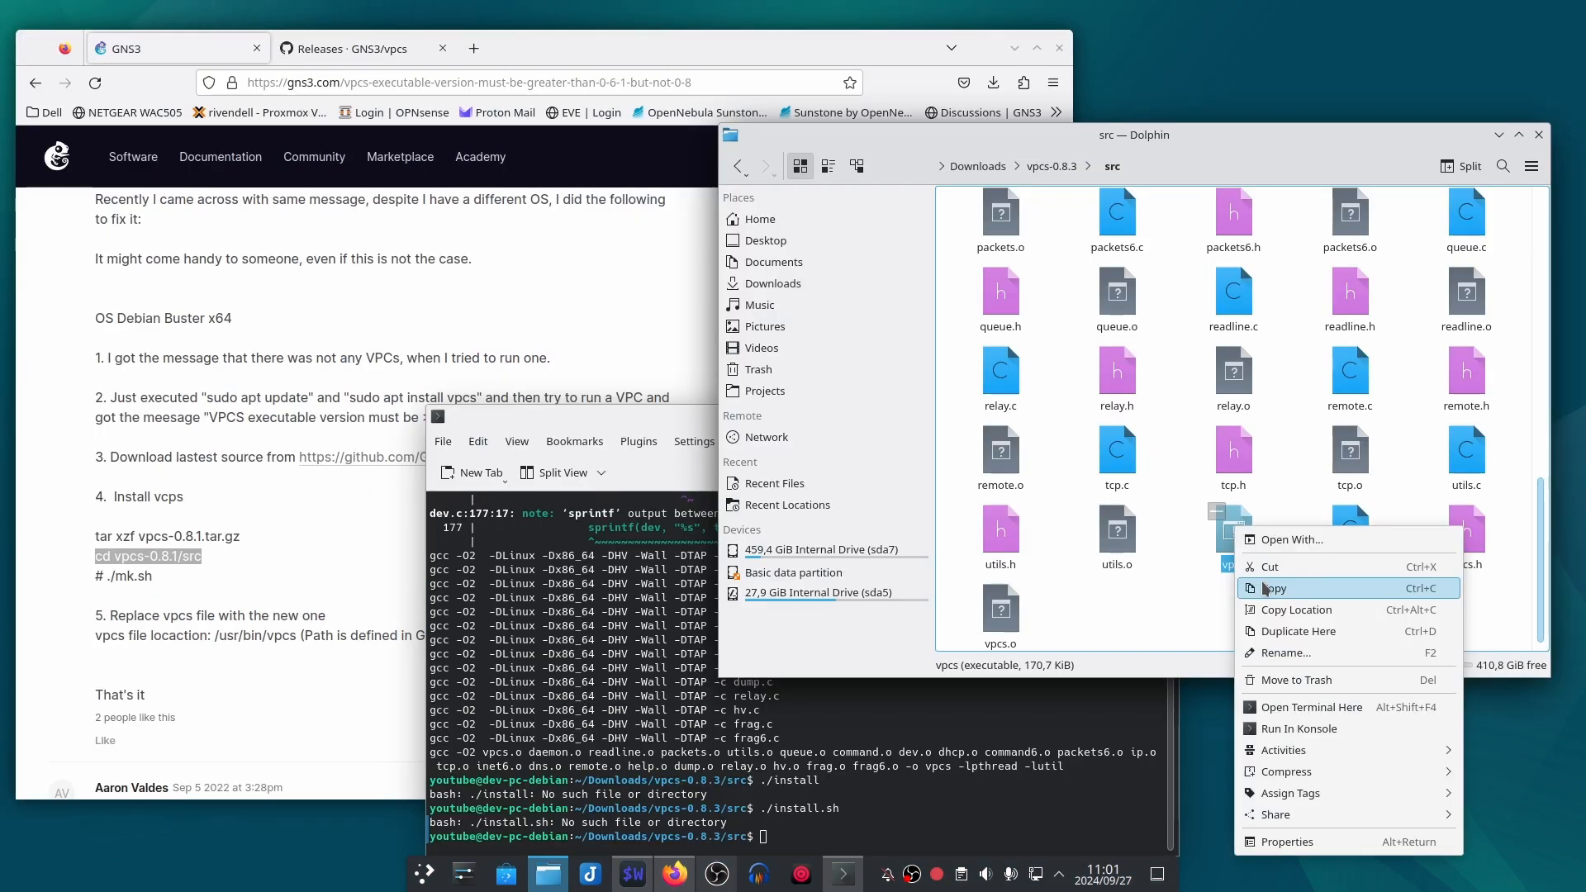
Step: Remove the old VPCS executable with sudo rm /usr/bin/vpcs, entering the account password
click(1305, 661)
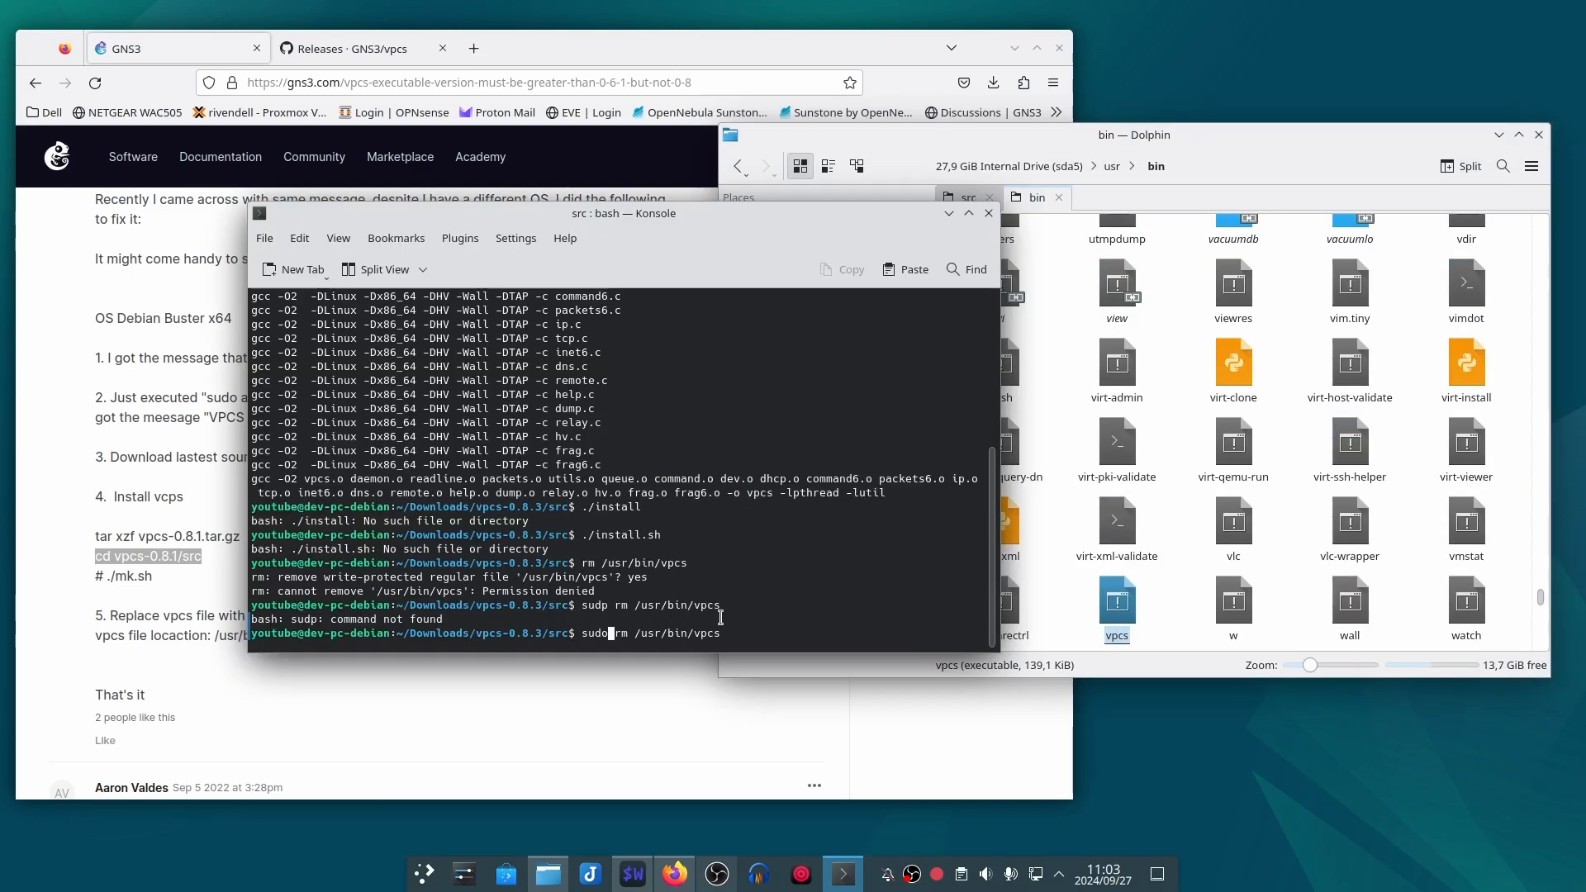
key(Return)
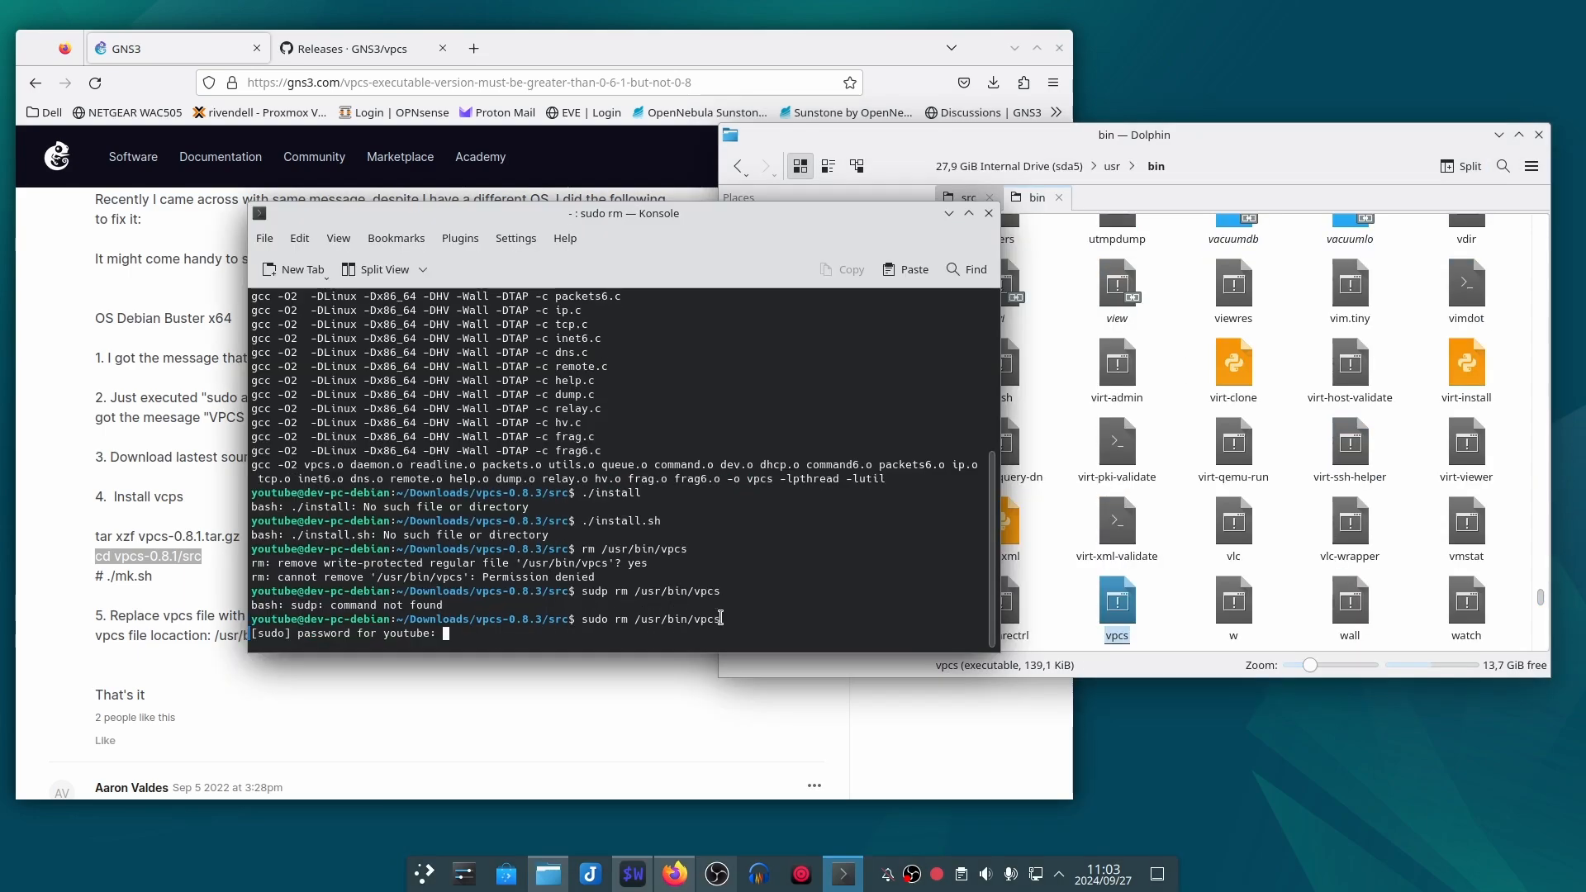
key(Return)
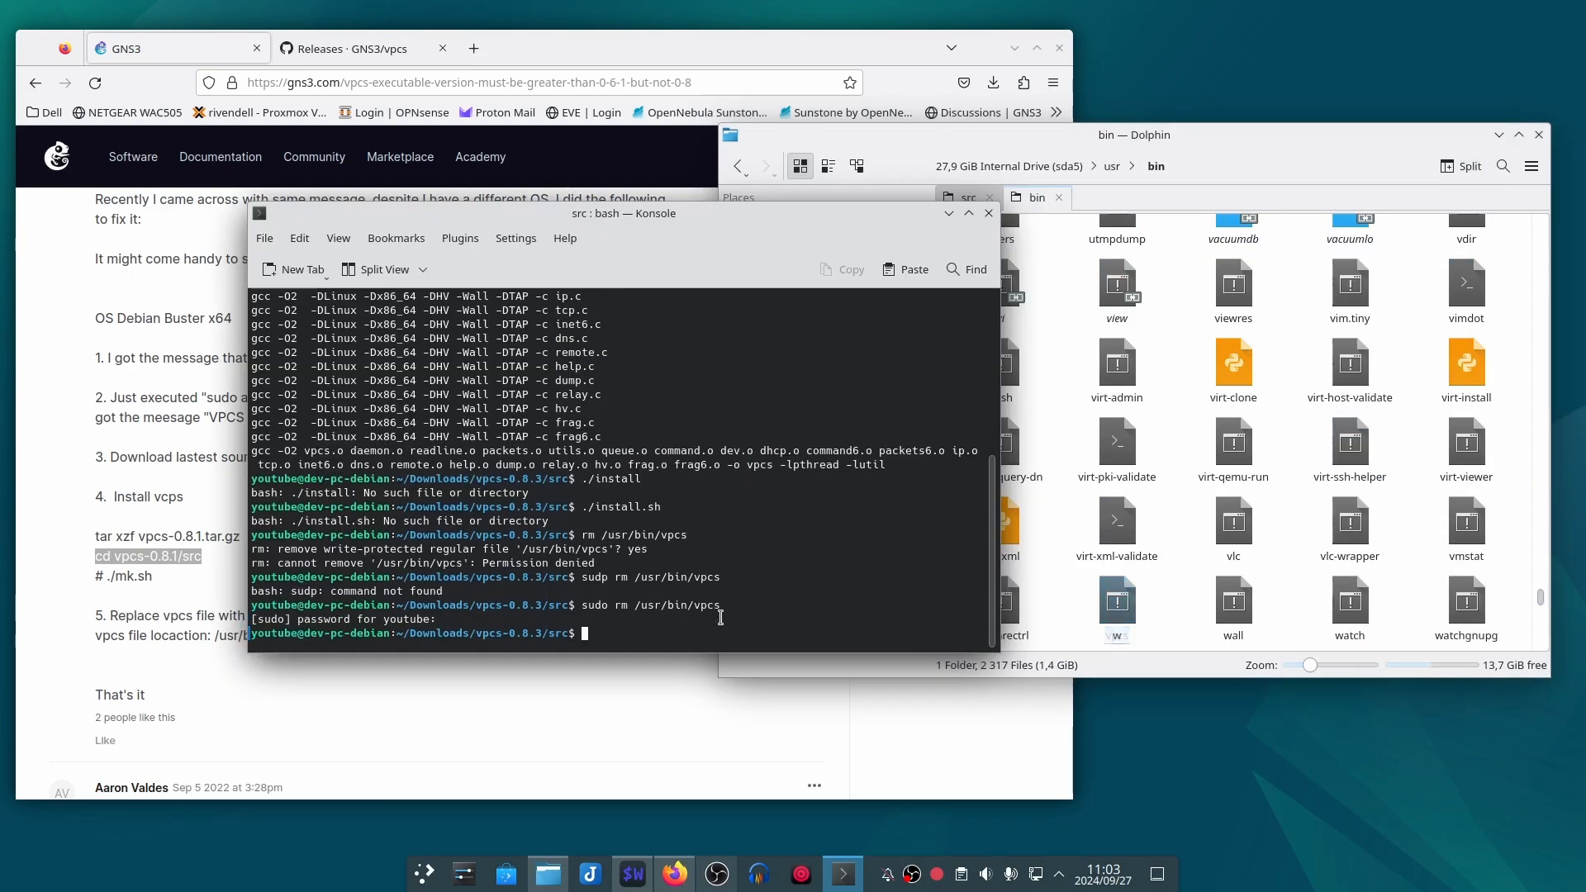
Step: Copy the compiled vpcs file from /home/youtube/Downloads/vpcs-0.8.3/src to /usr/bin/vpcs with sudo cp
key(Up)
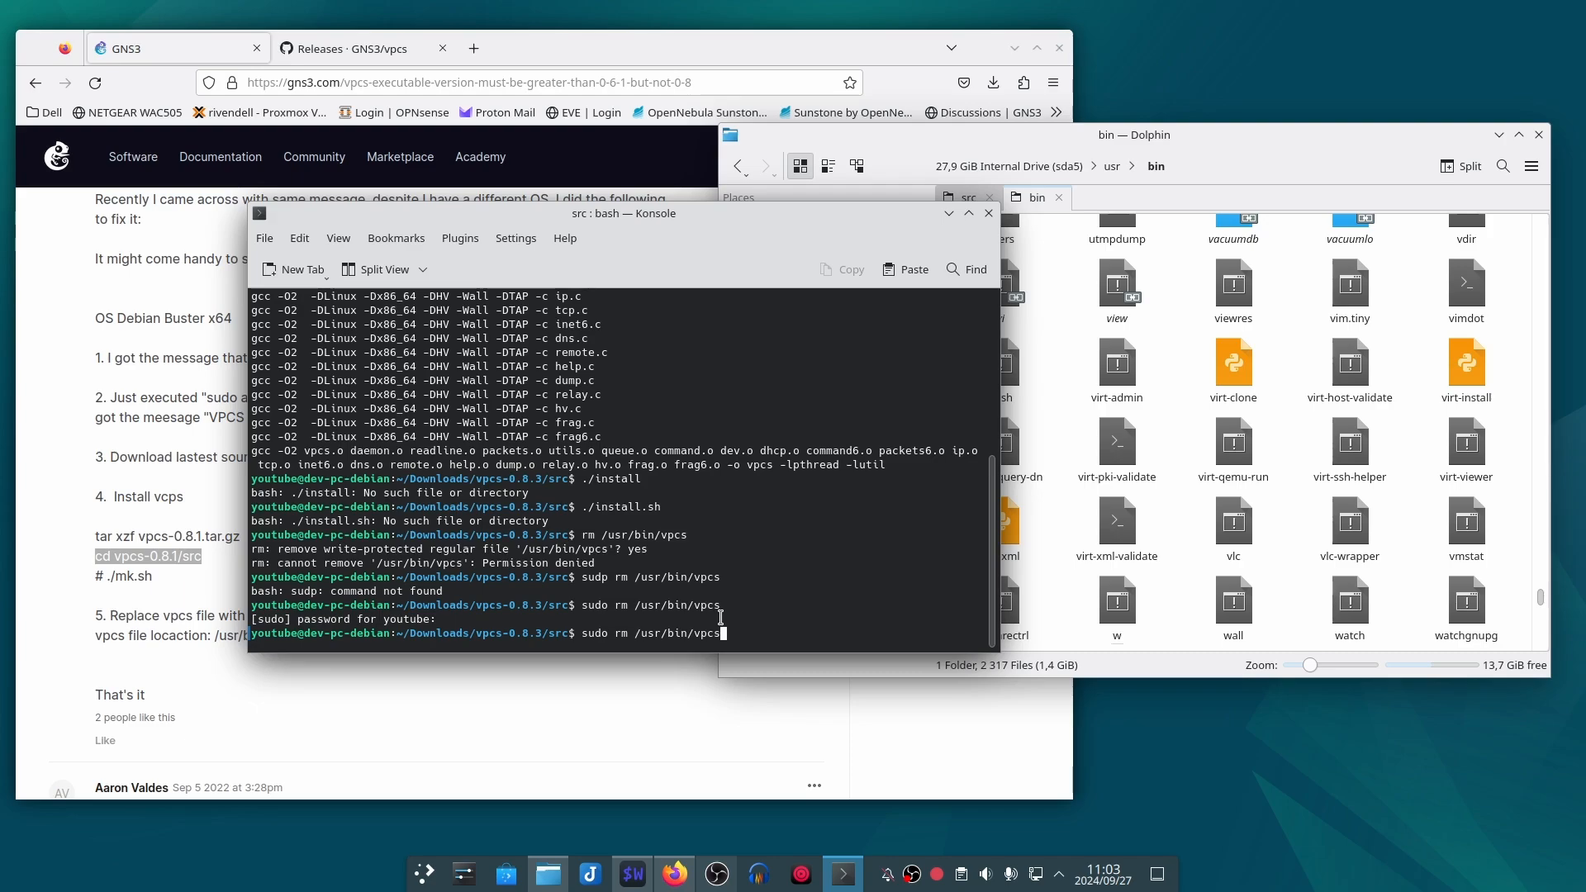
key(Left)
key(Left)
key(Left)
key(Left)
key(Left)
key(Left)
key(Left)
key(Left)
key(Left)
key(Left)
key(Left)
key(Left)
key(Left)
key(Left)
key(BackSpace)
key(BackSpace)
text(mv)
key(BackSpace)
key(BackSpace)
text(cp)
click(968, 197)
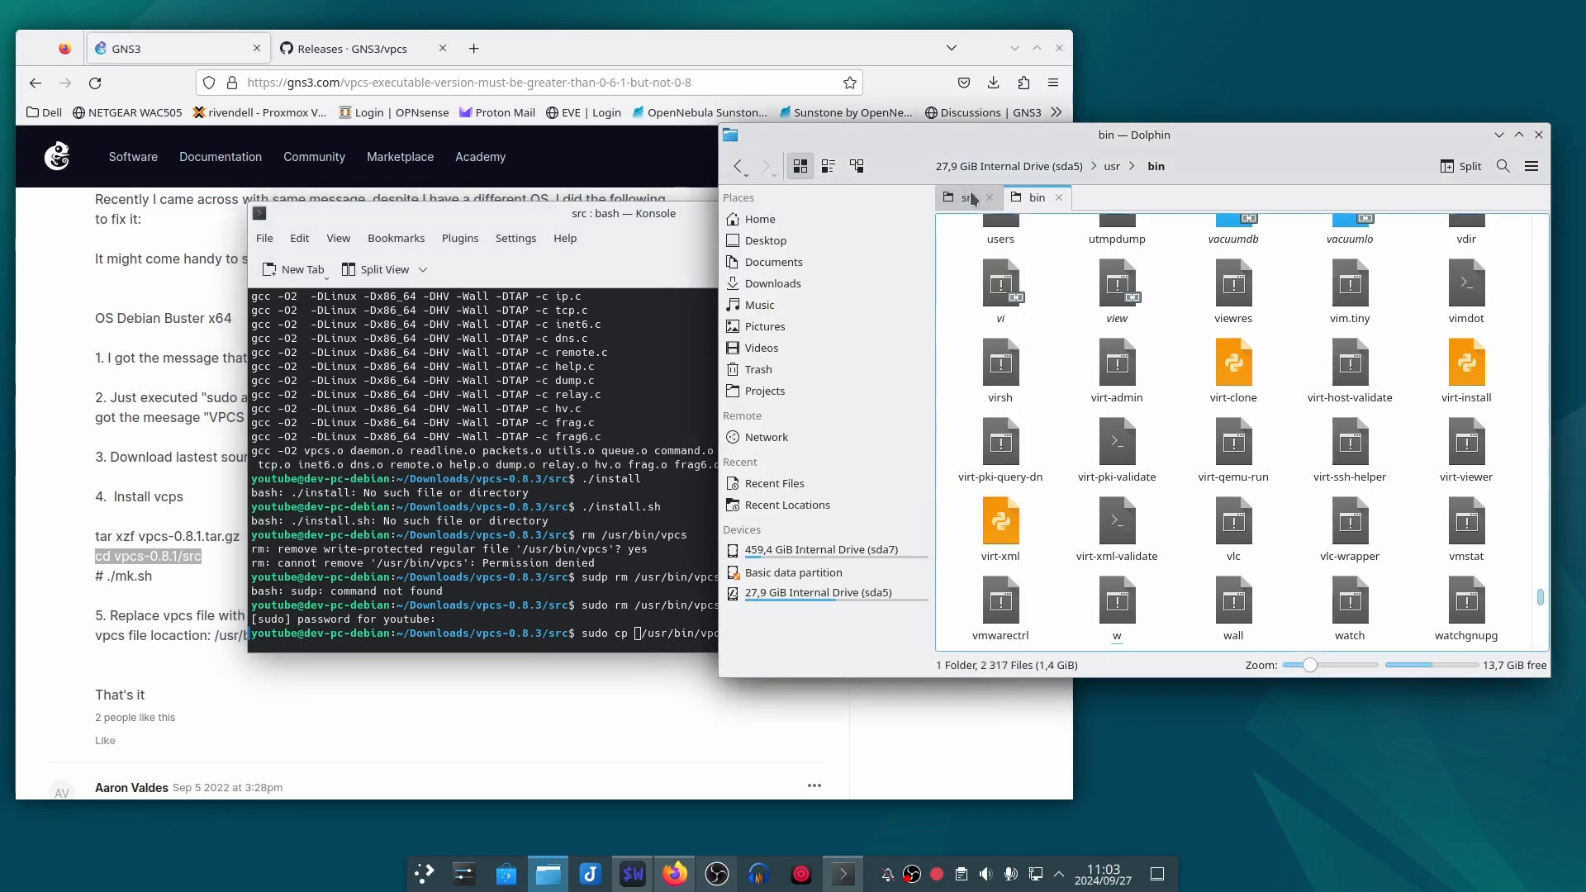
drag(1233, 566, 646, 611)
key(Right)
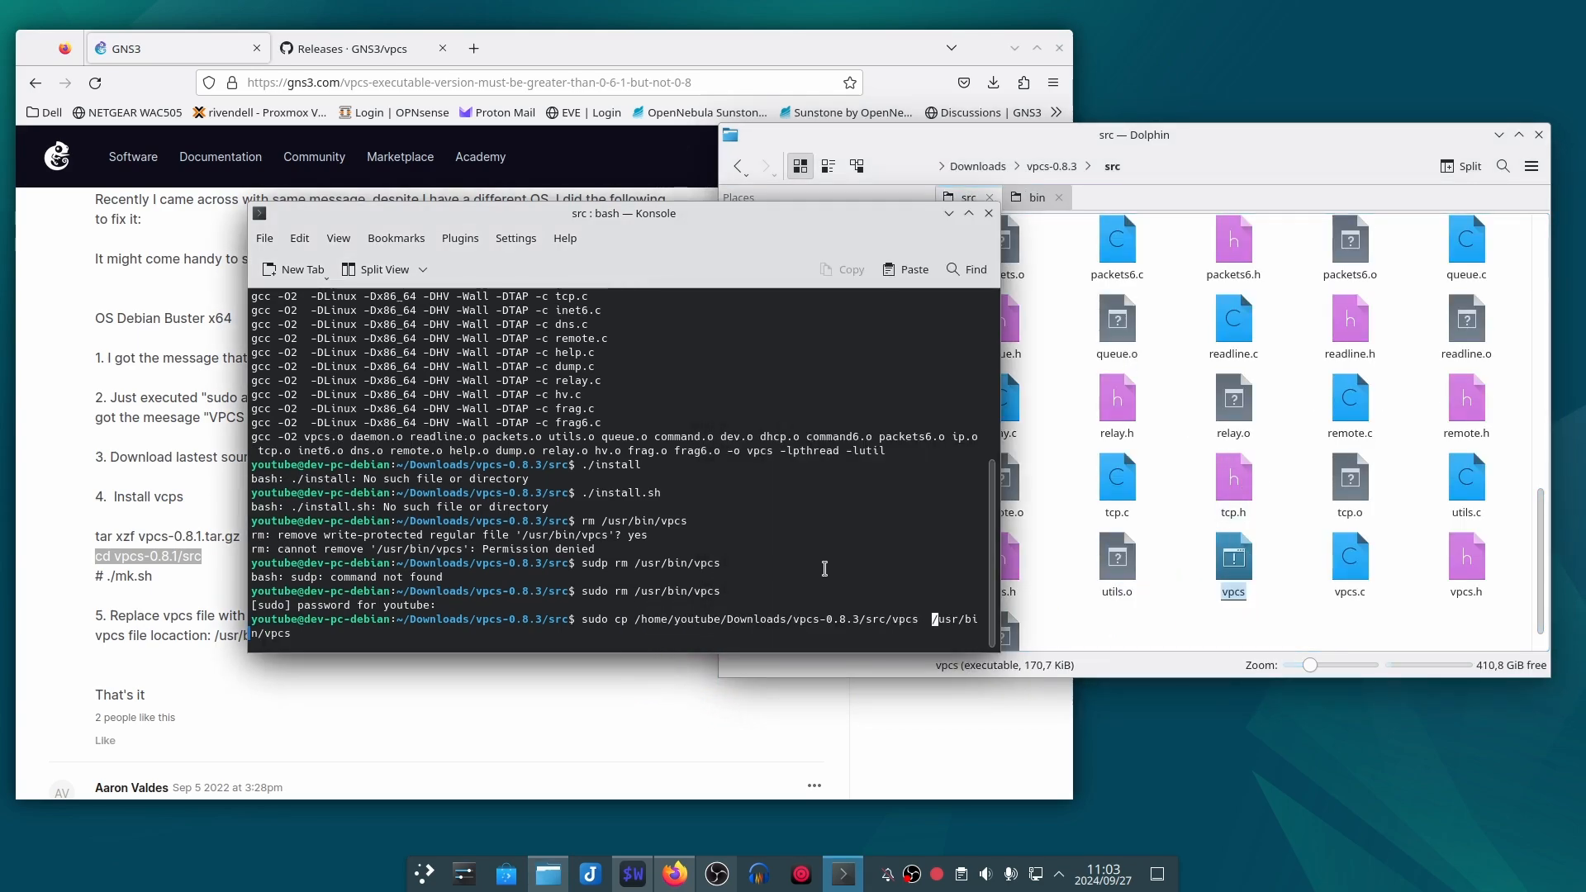
key(Return)
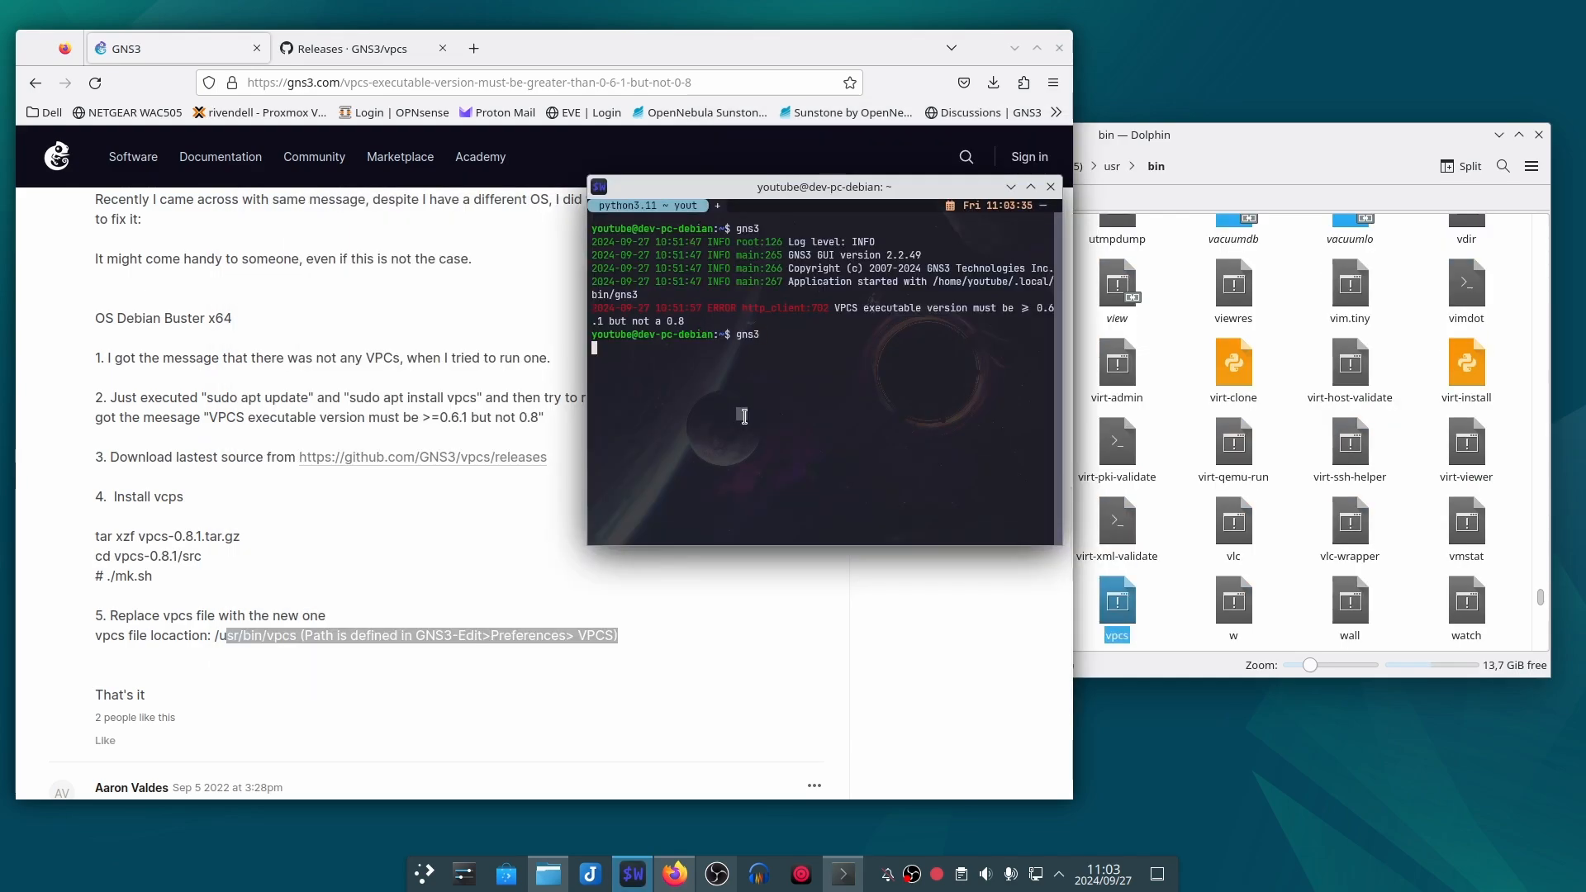
Step: Launch gns3 from the terminal, open the ping-pong project from disk and start all of its devices
key(Return)
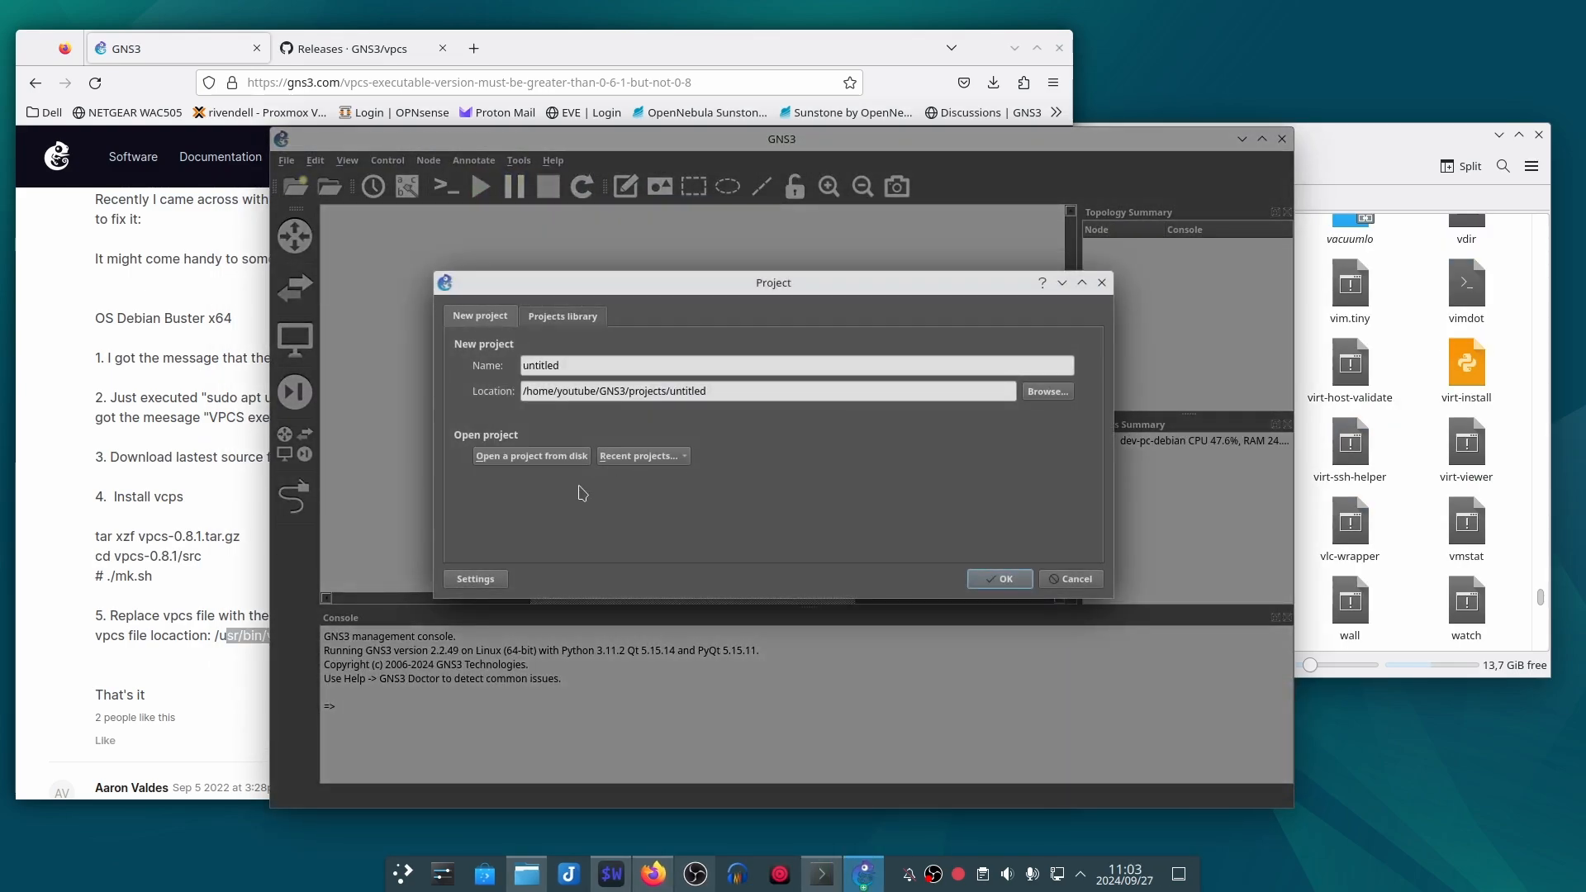
click(538, 459)
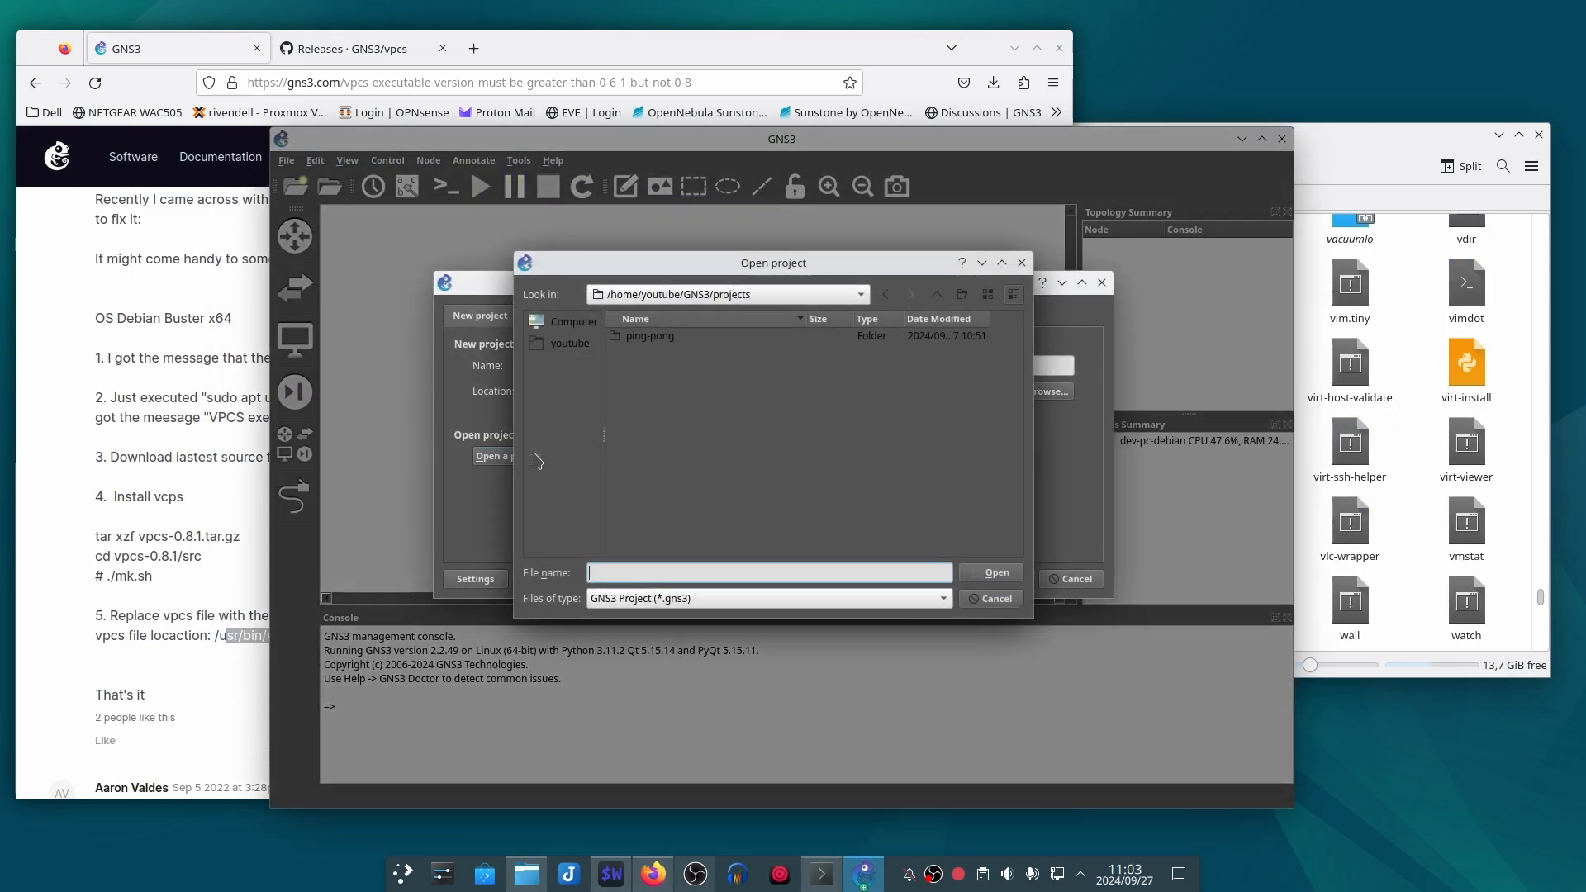
double_click(671, 354)
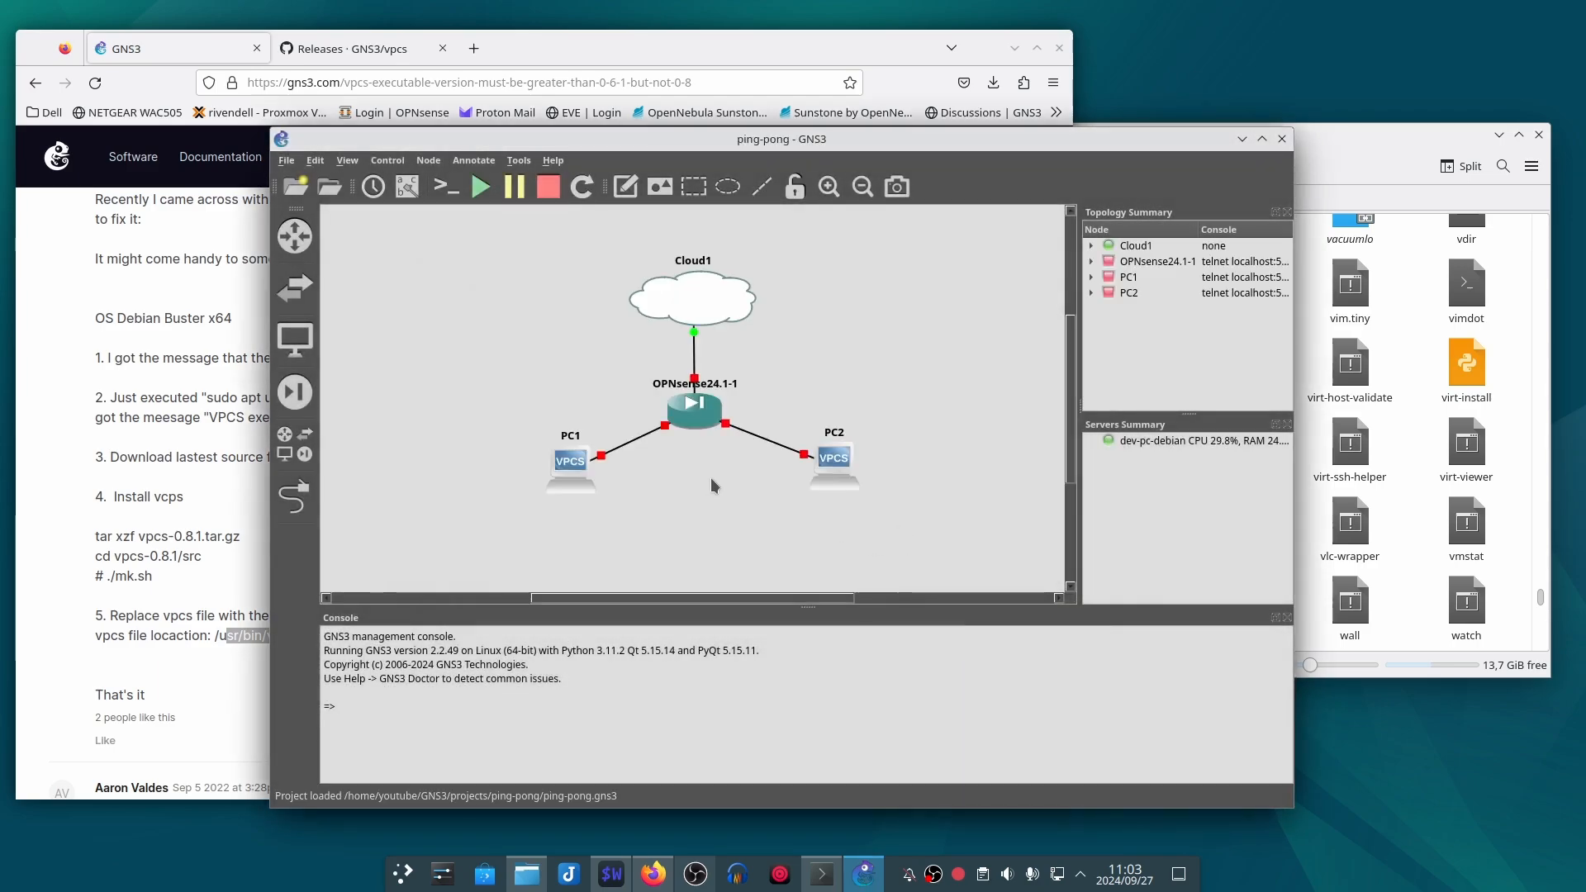
click(480, 186)
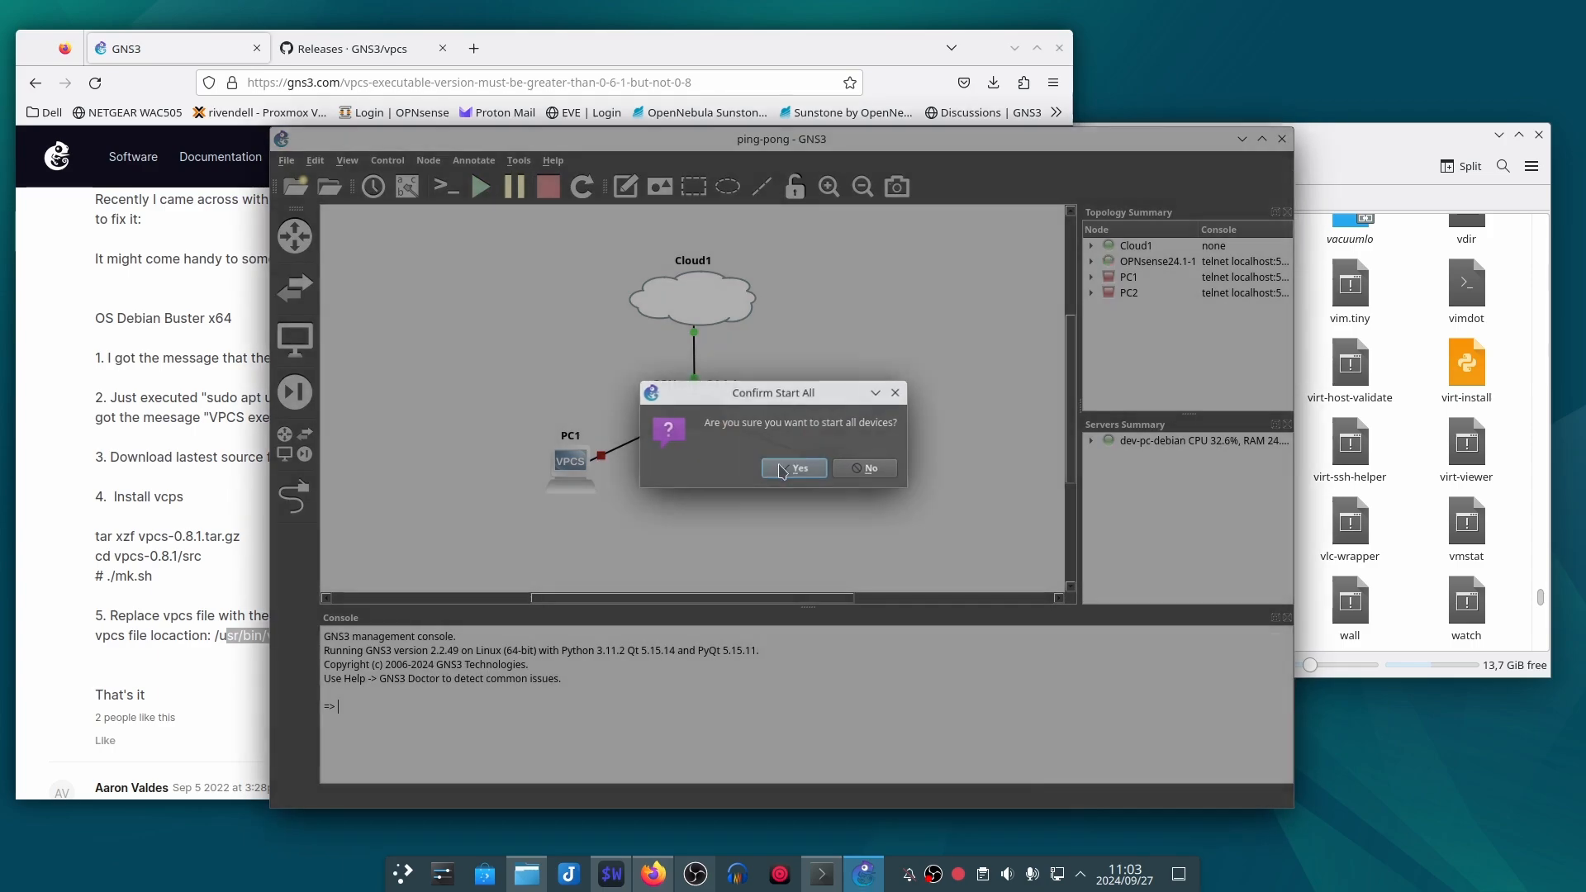
click(767, 465)
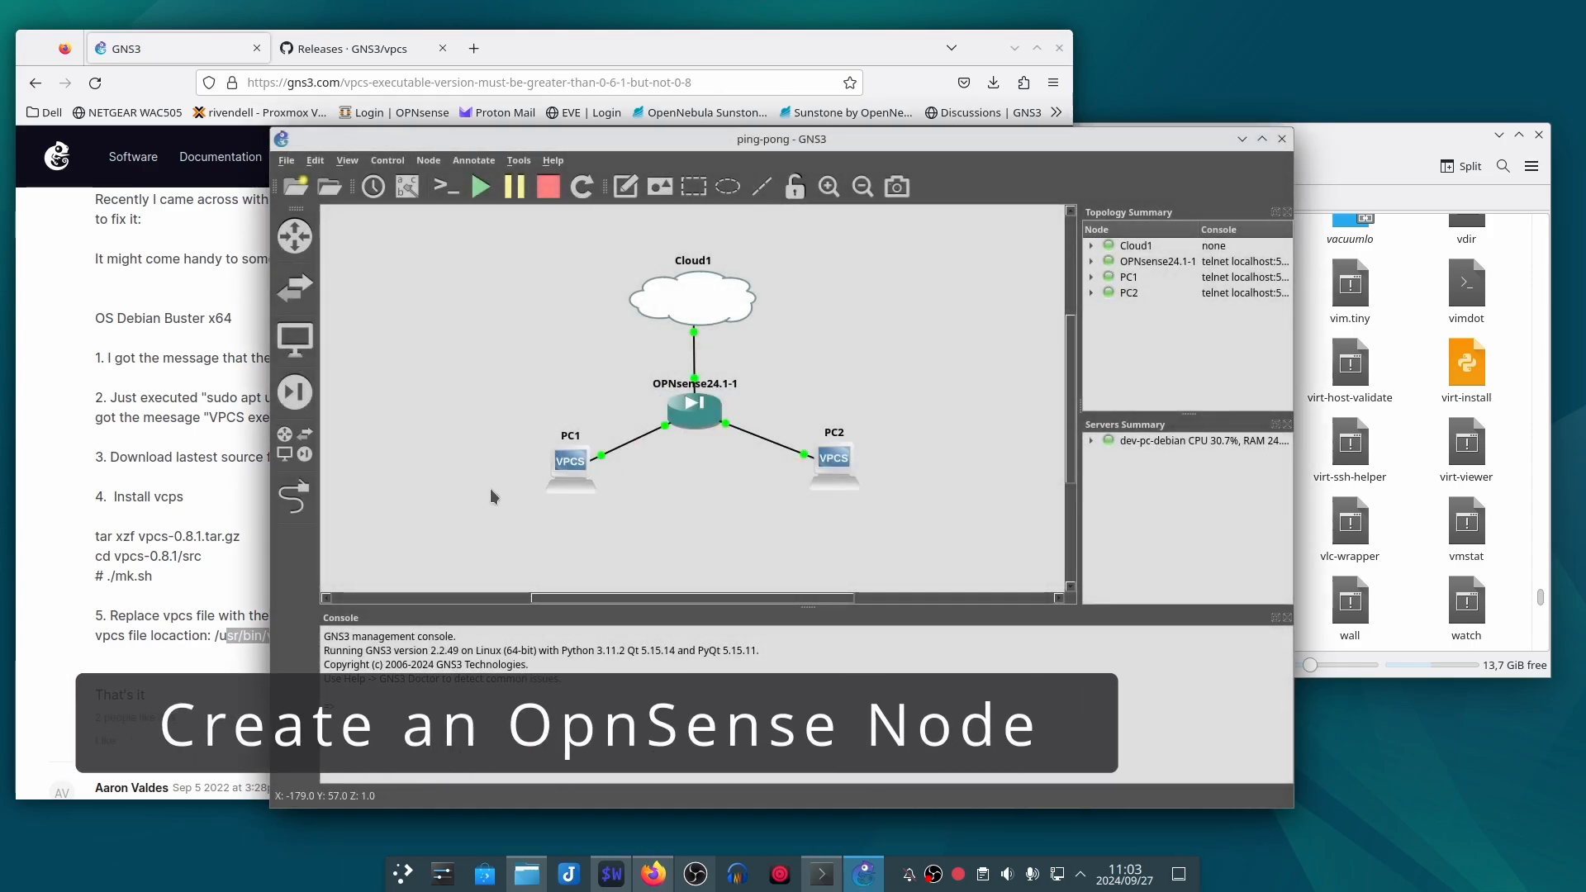
drag(918, 148, 888, 129)
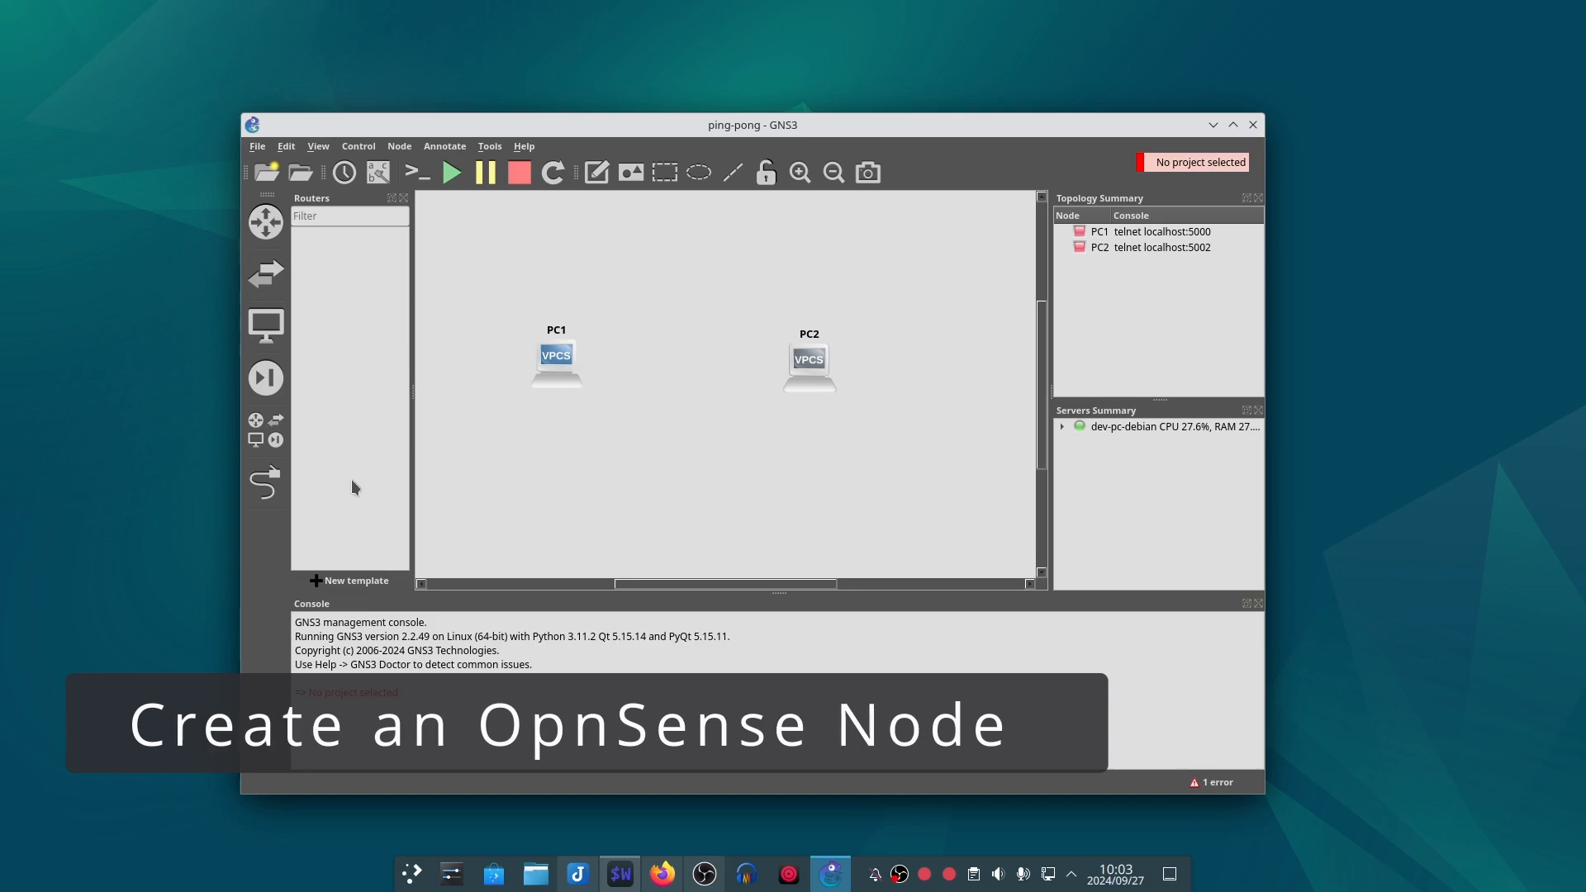
Step: Create a new template by installing the OPNsense appliance from the Firewalls category of the GNS3 server
click(353, 581)
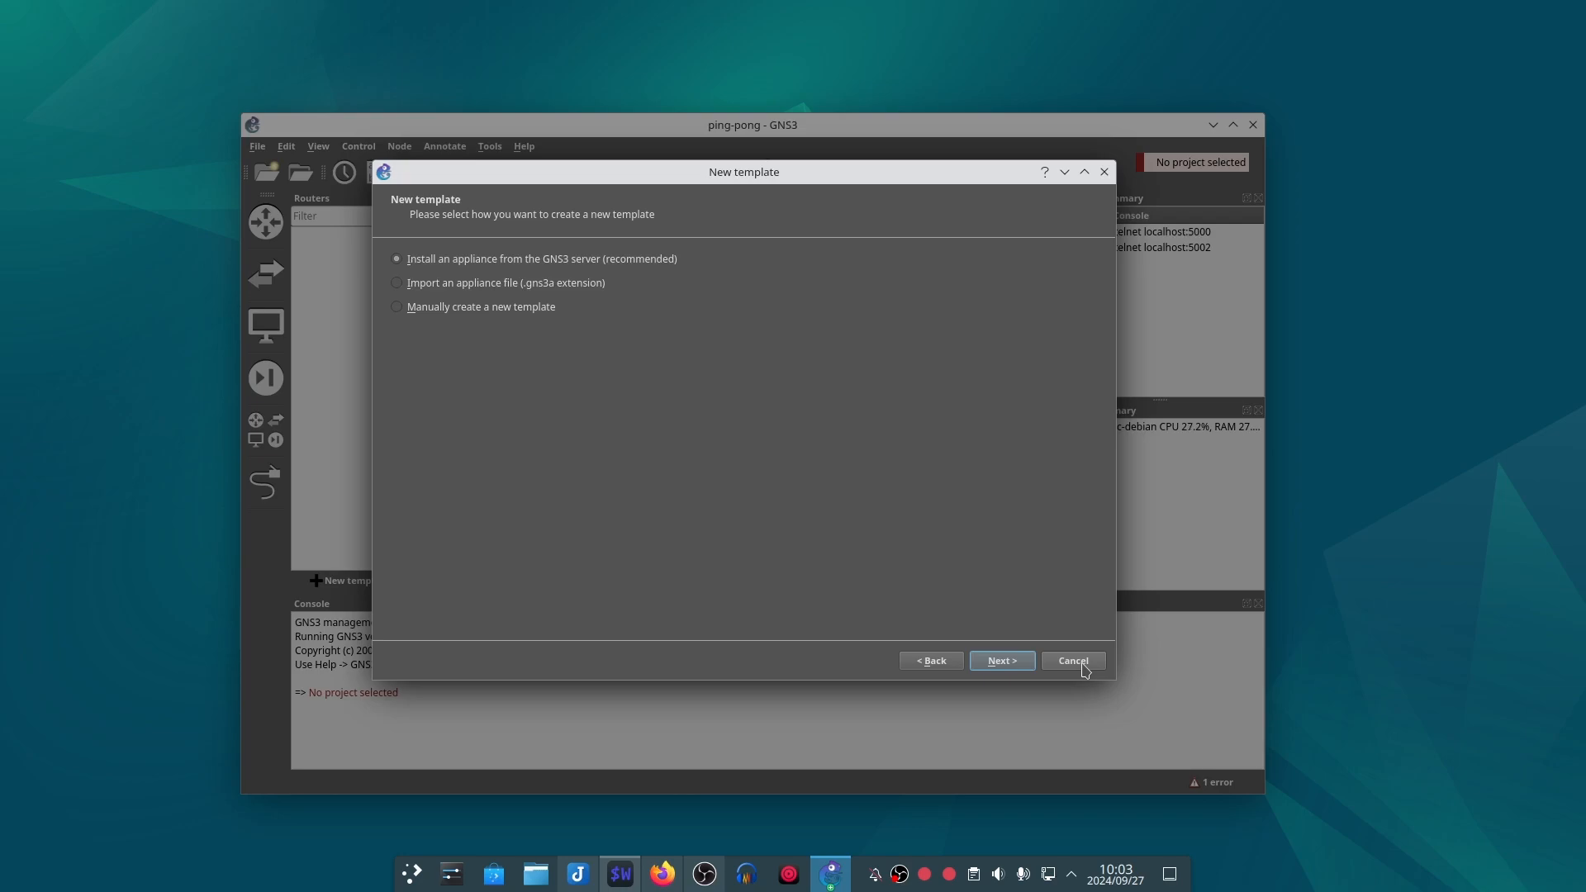
click(1021, 667)
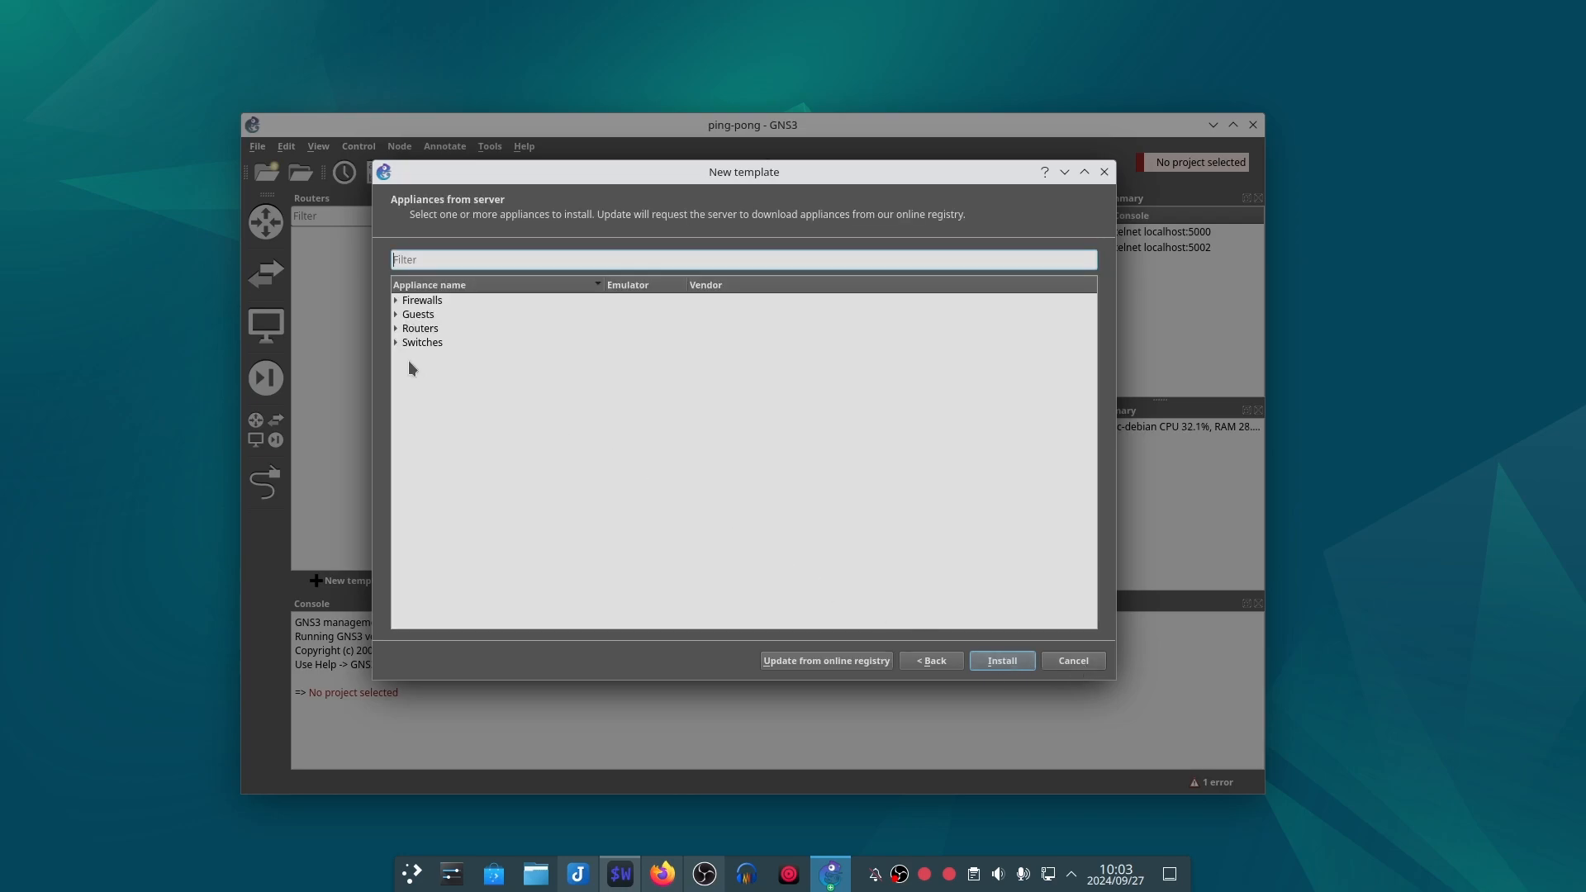
click(396, 329)
scroll(566, 431, down, 10)
scroll(536, 462, down, 6)
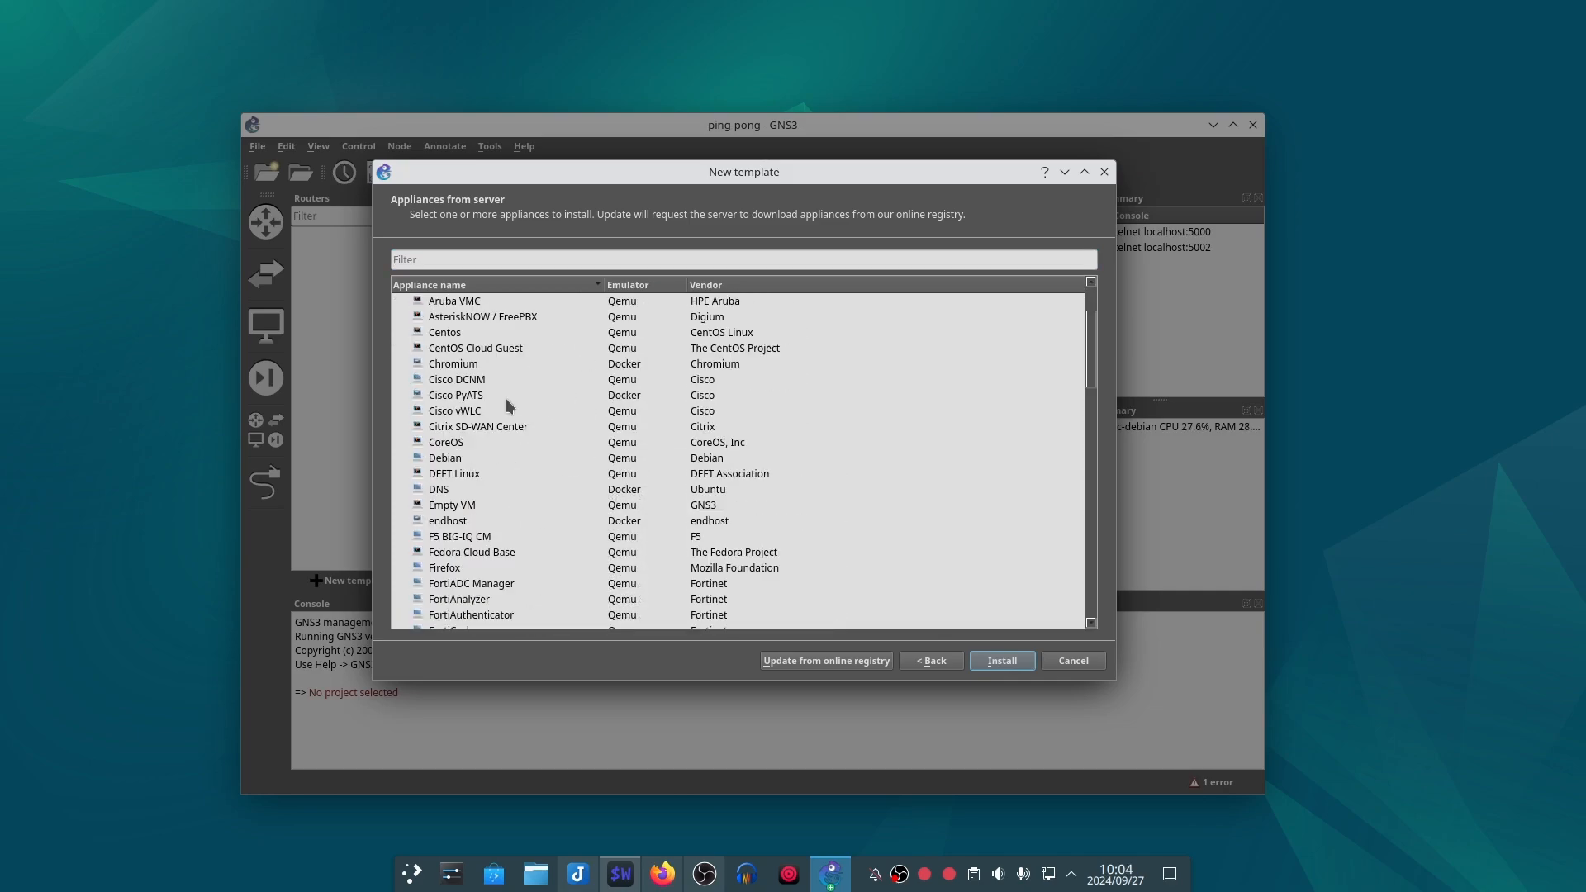
scroll(506, 398, down, 13)
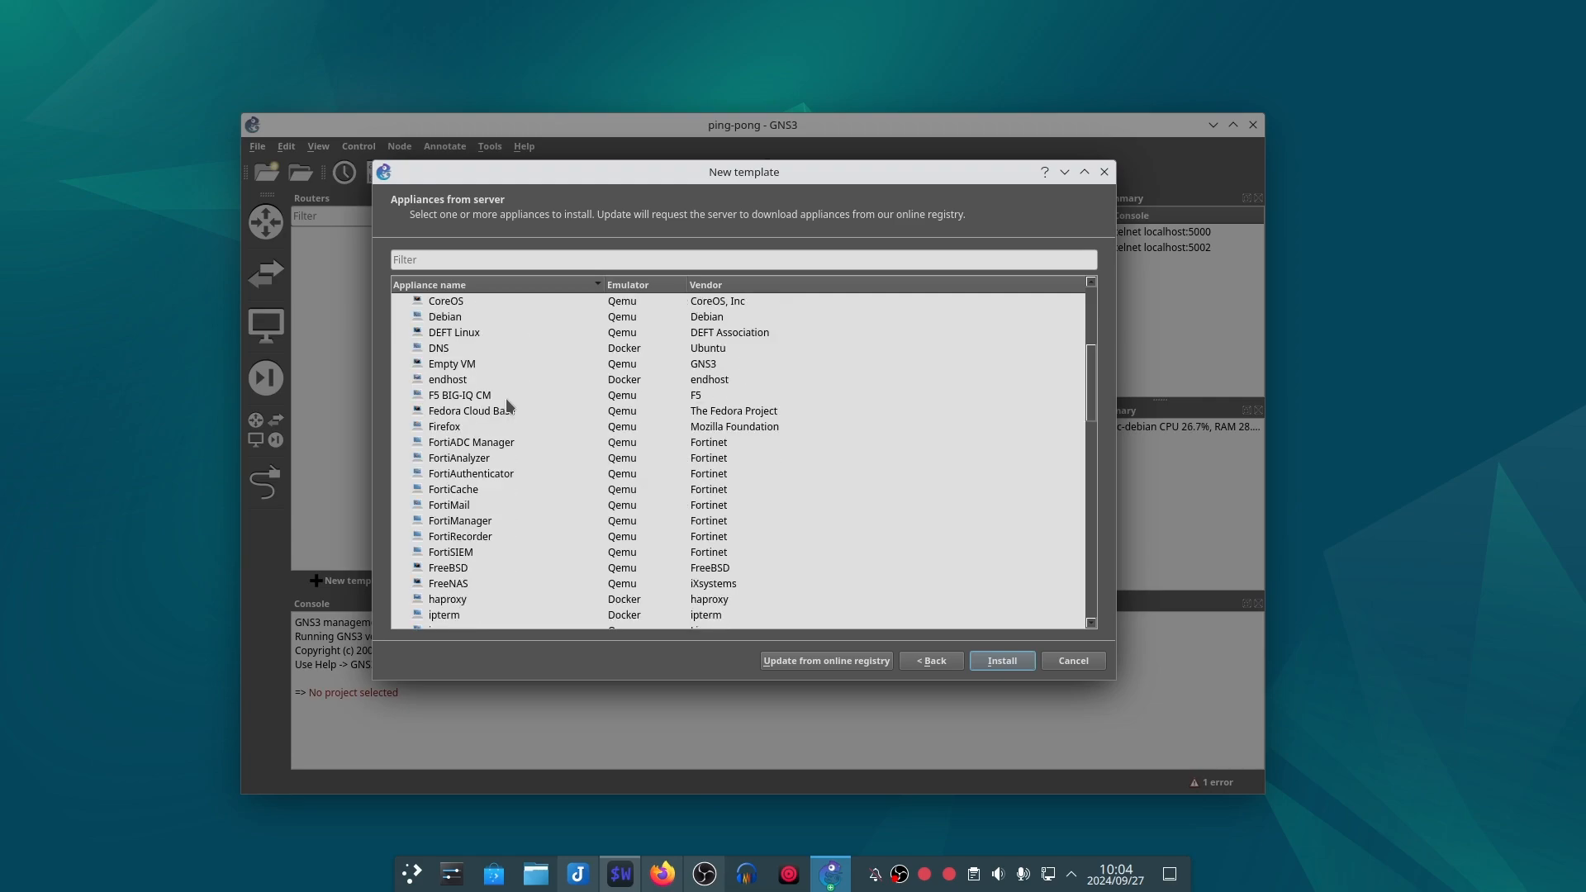
scroll(511, 437, down, 4)
scroll(513, 442, down, 5)
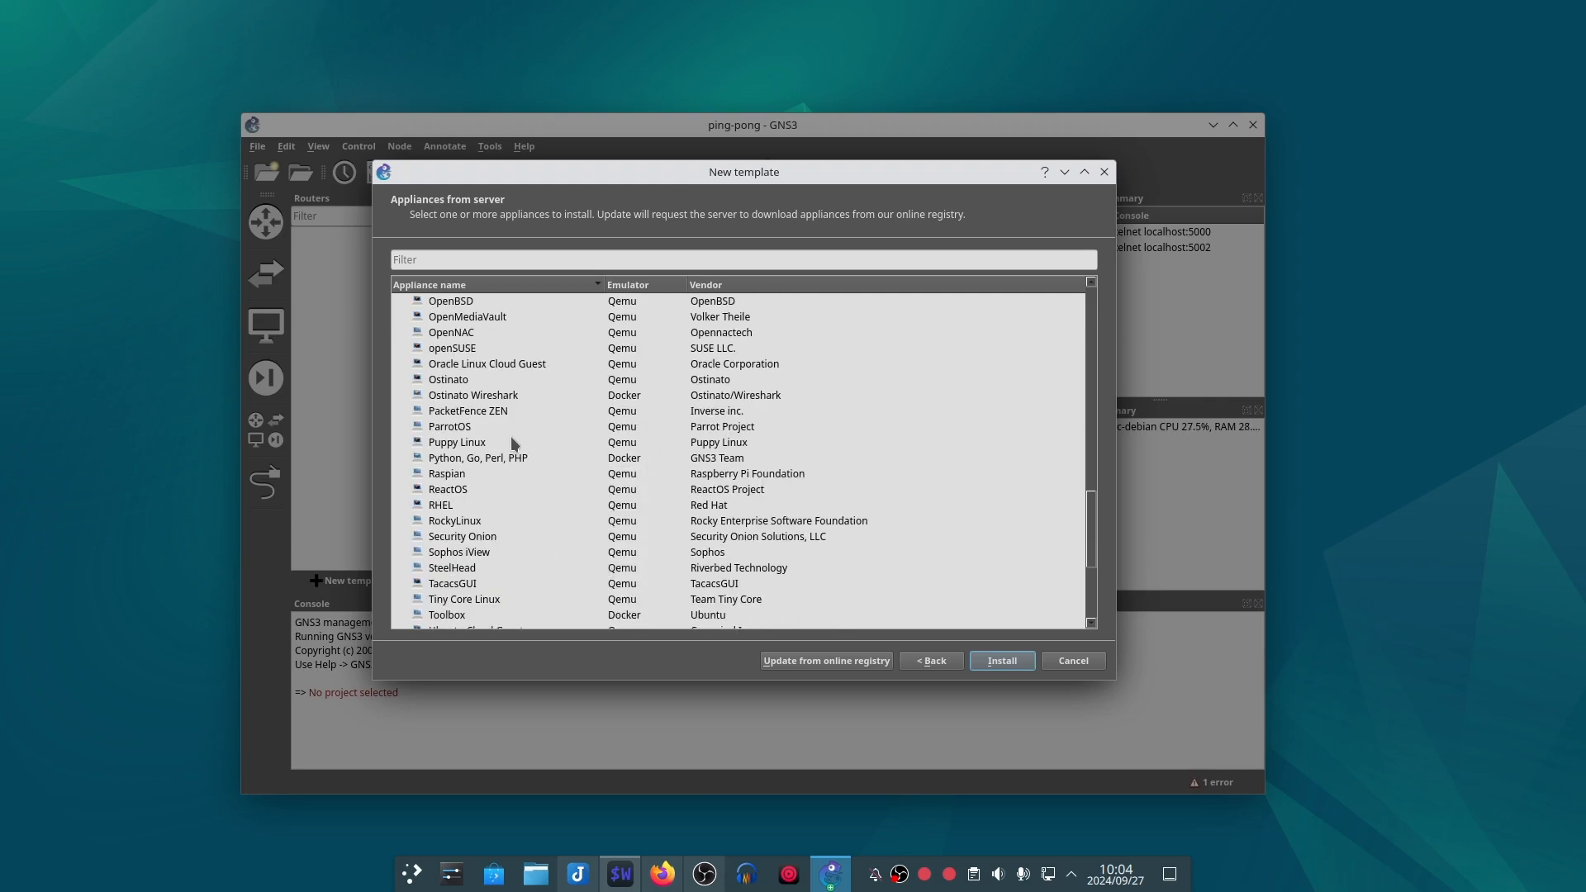
scroll(512, 444, up, 20)
click(396, 316)
click(396, 300)
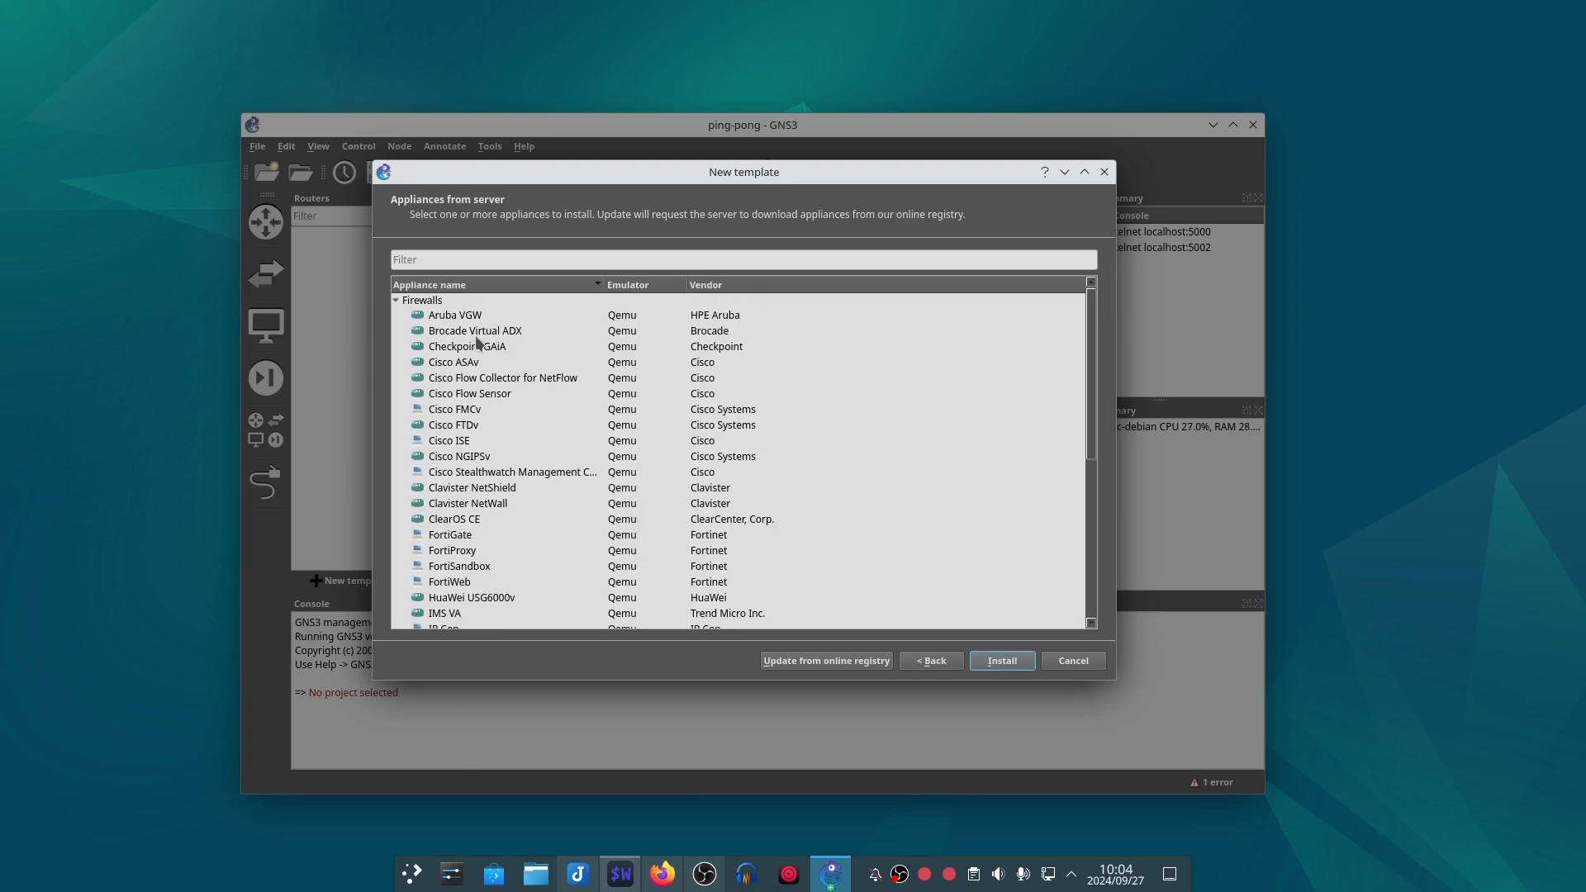
scroll(475, 413, down, 5)
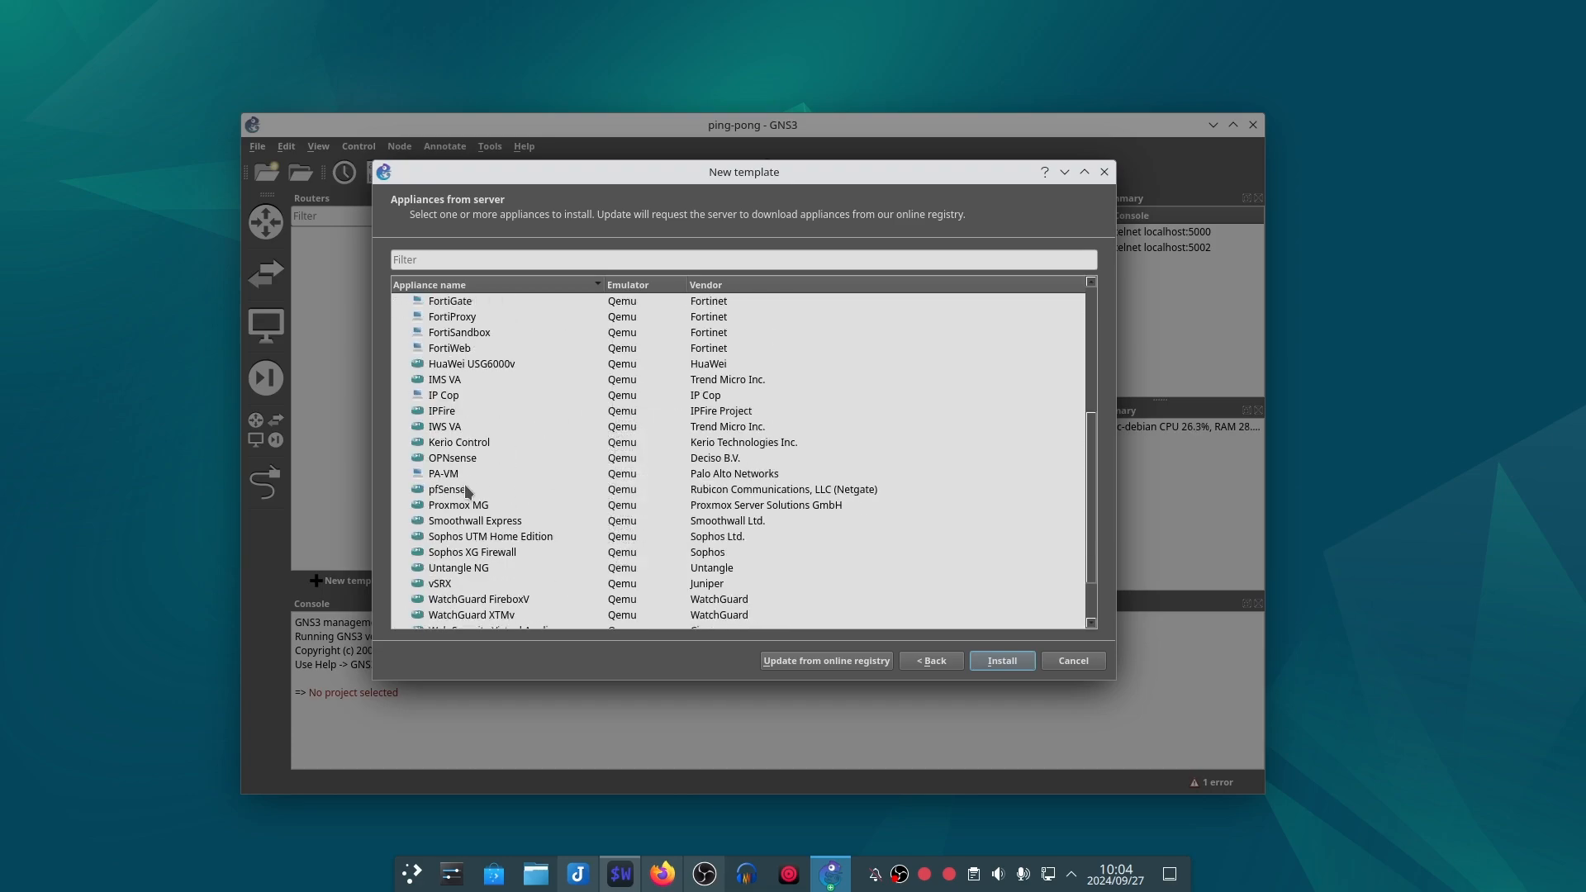
click(475, 460)
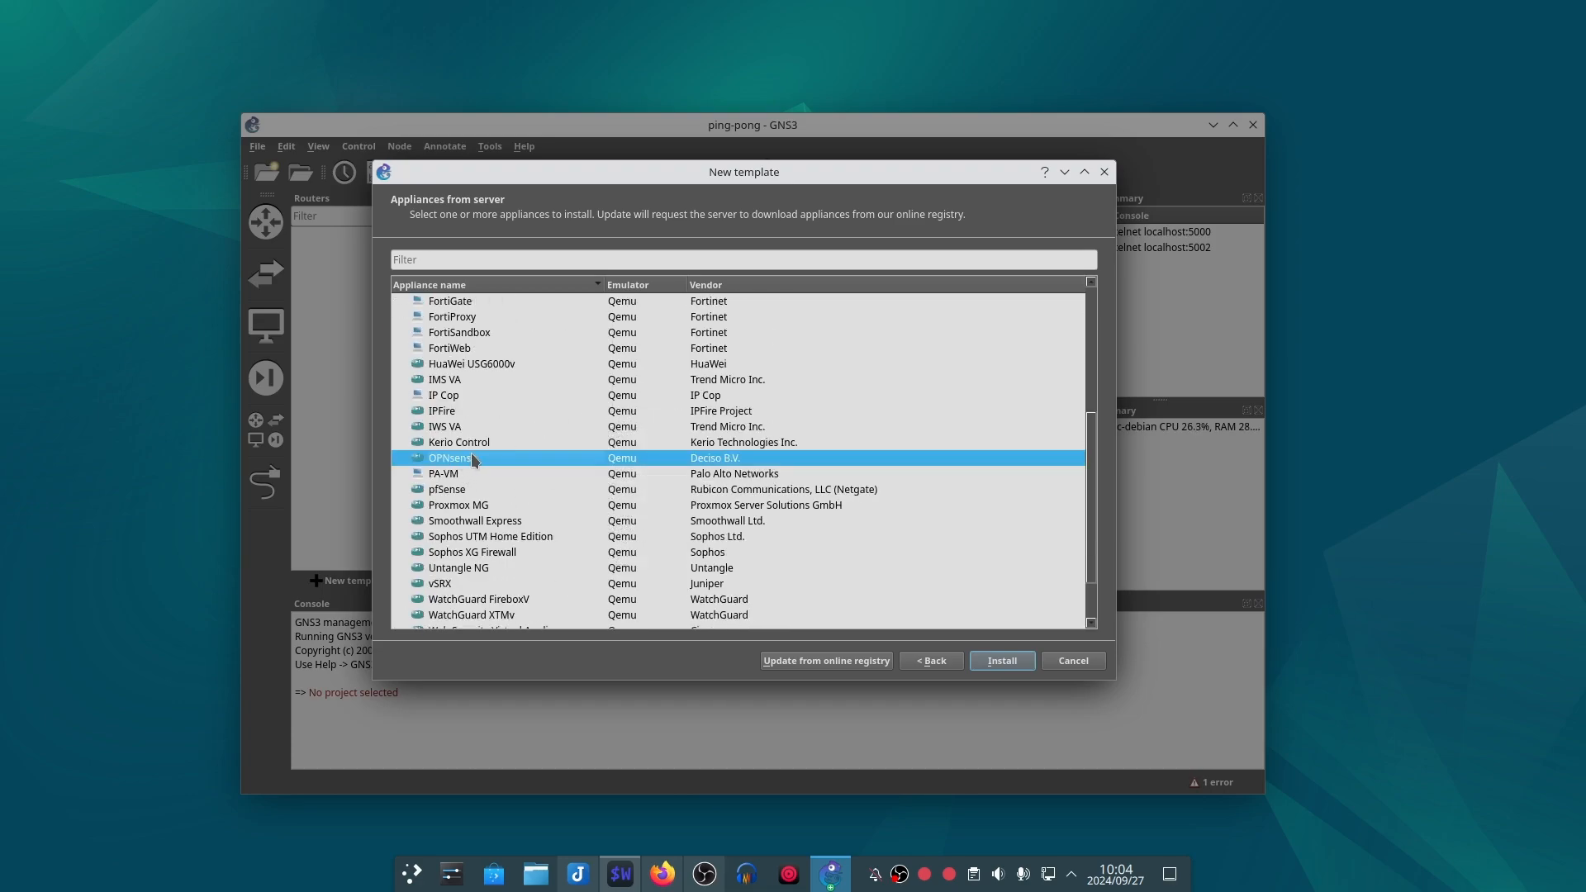
click(1013, 661)
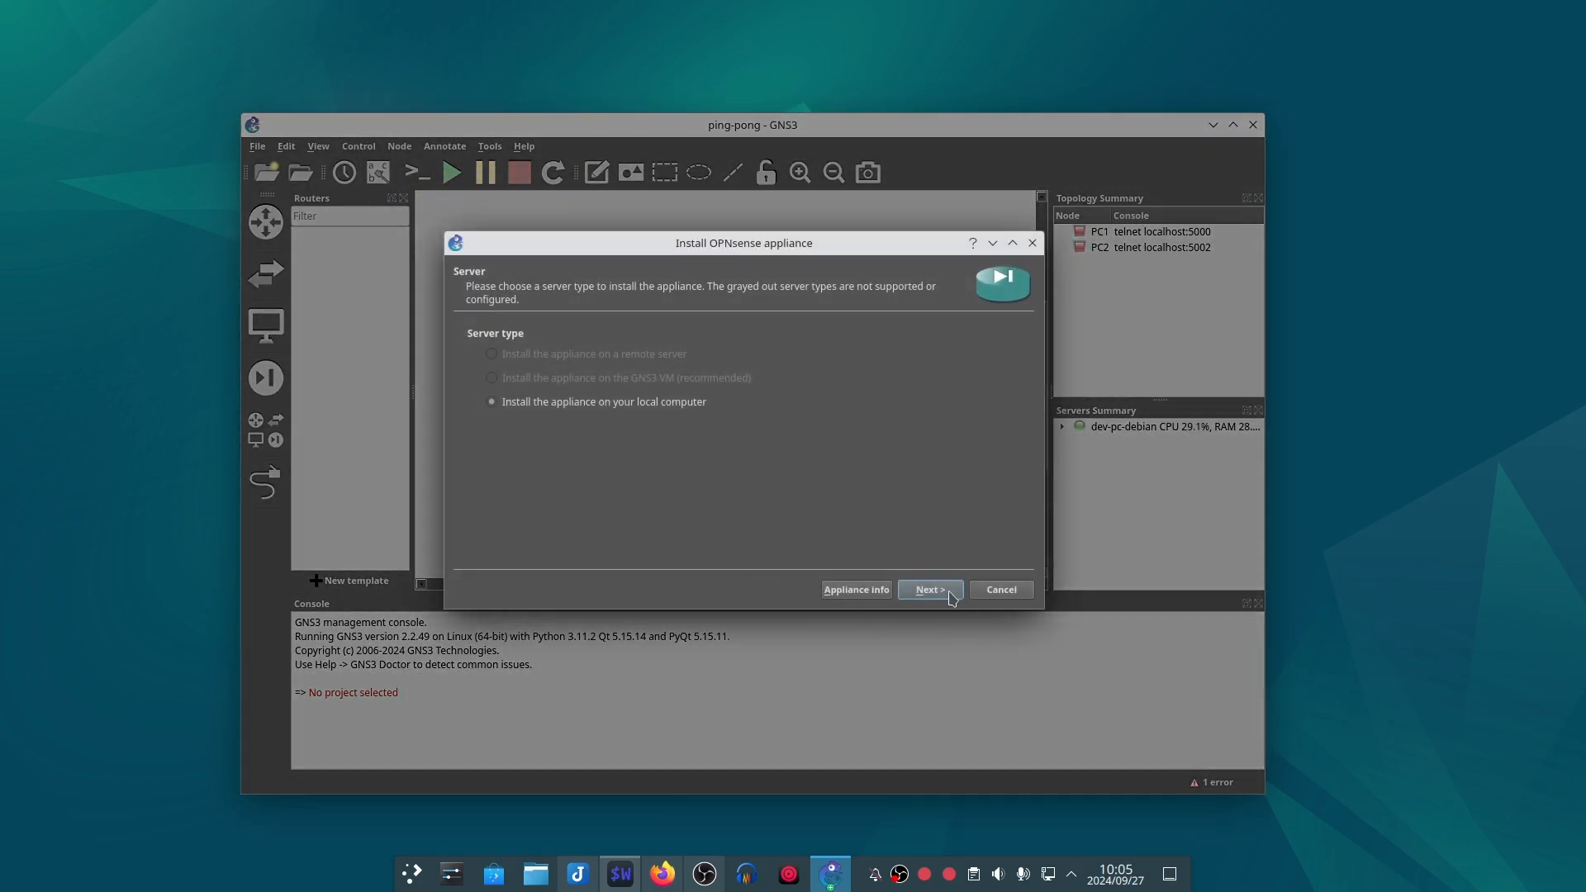
Step: Set up the appliance on the local computer with the default qemu-system-x86_64 binary and request the OPNsense-24.1-nano-amd64.img download
click(931, 589)
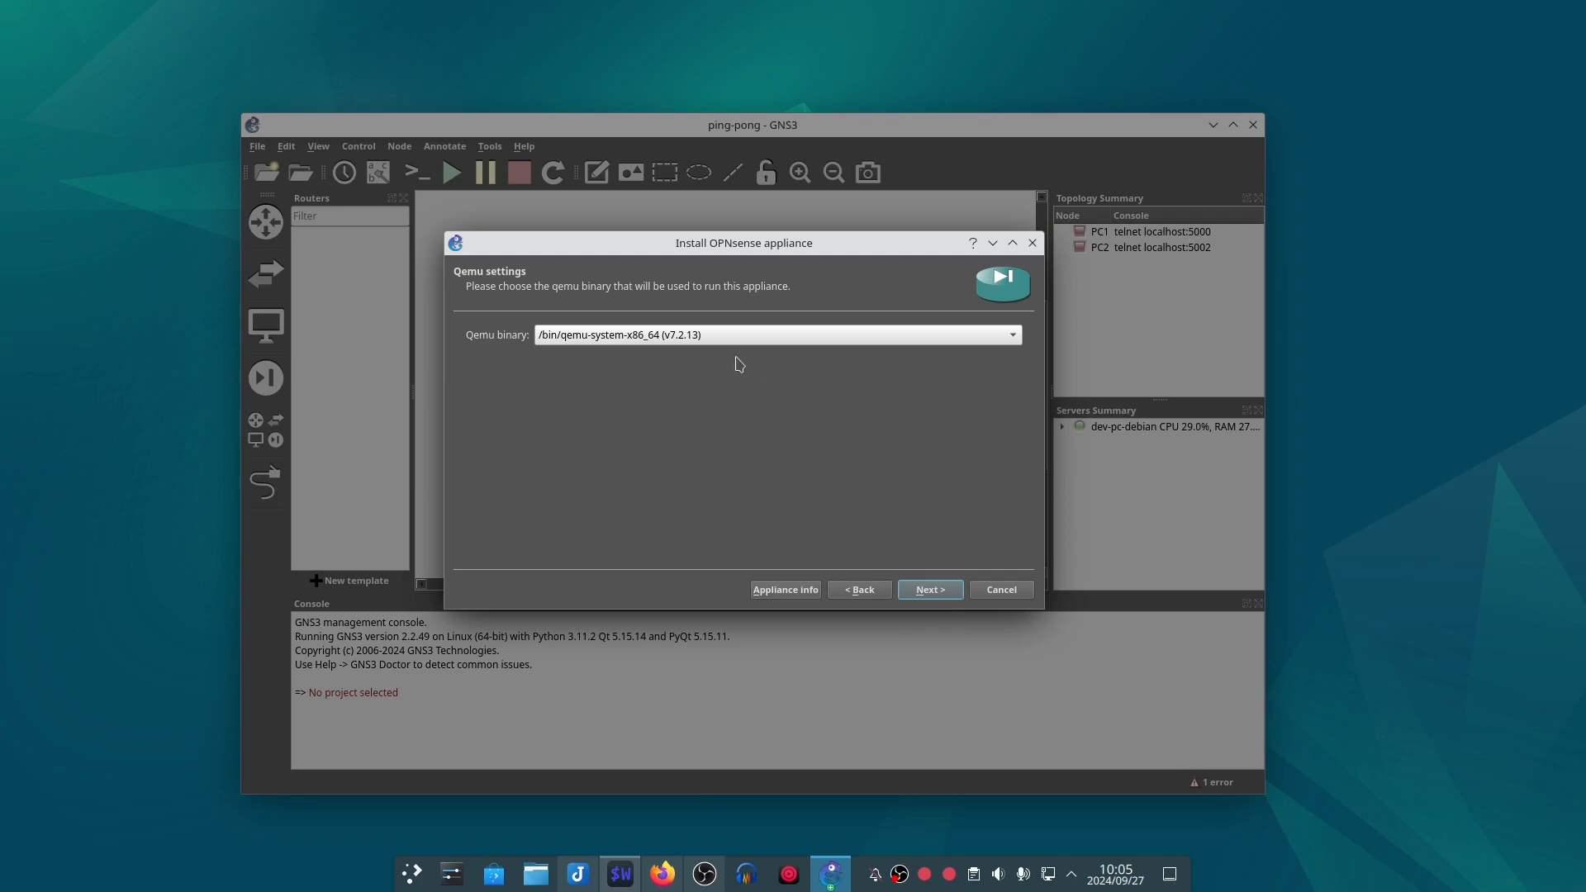
click(953, 595)
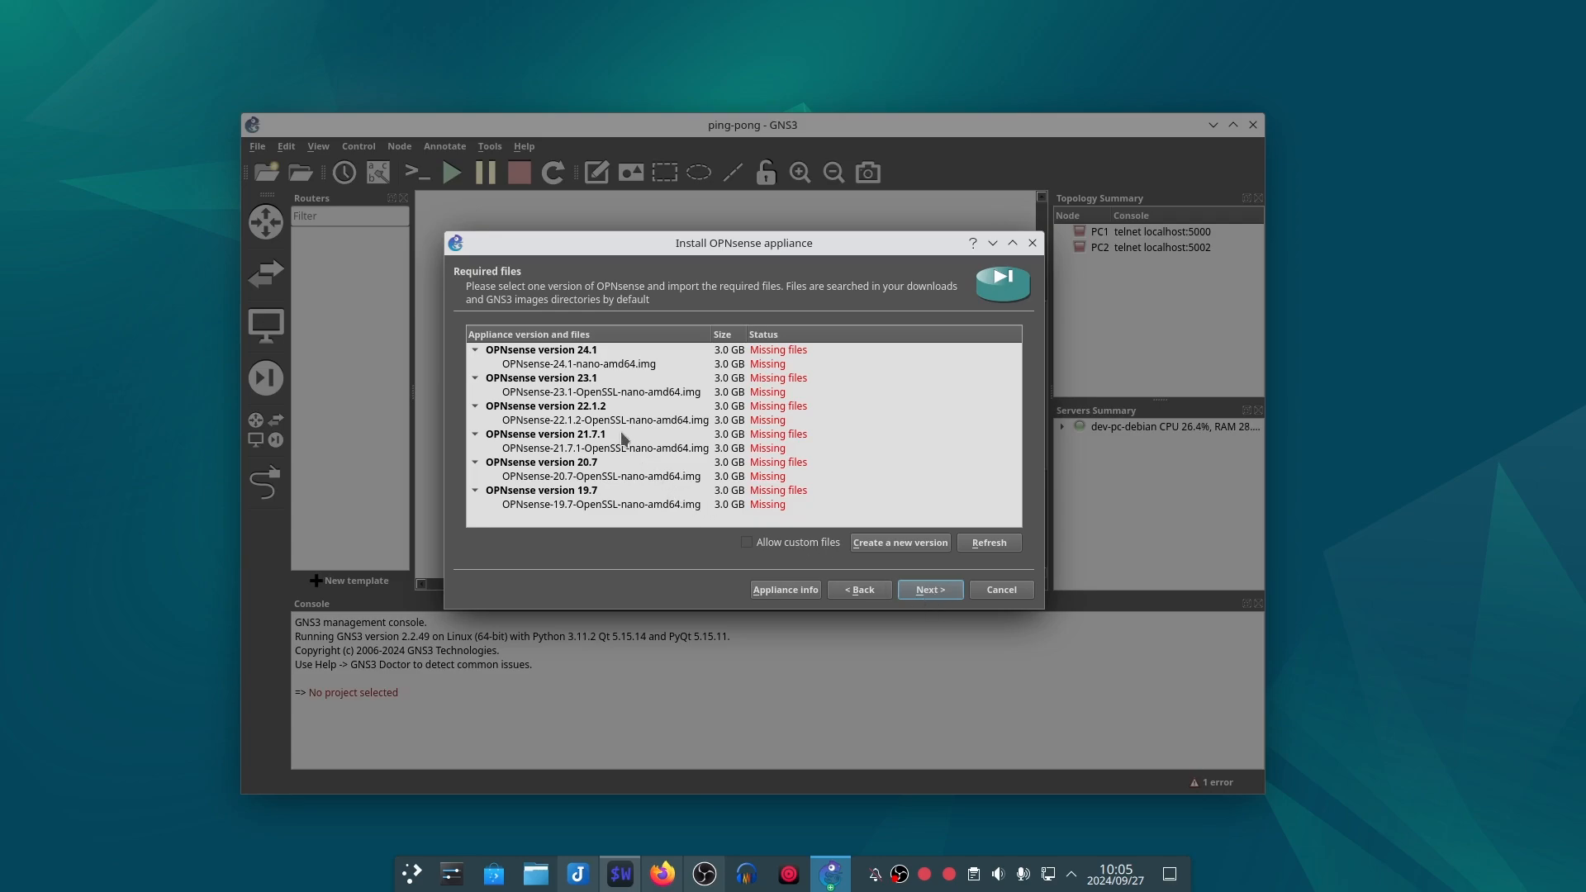
click(554, 365)
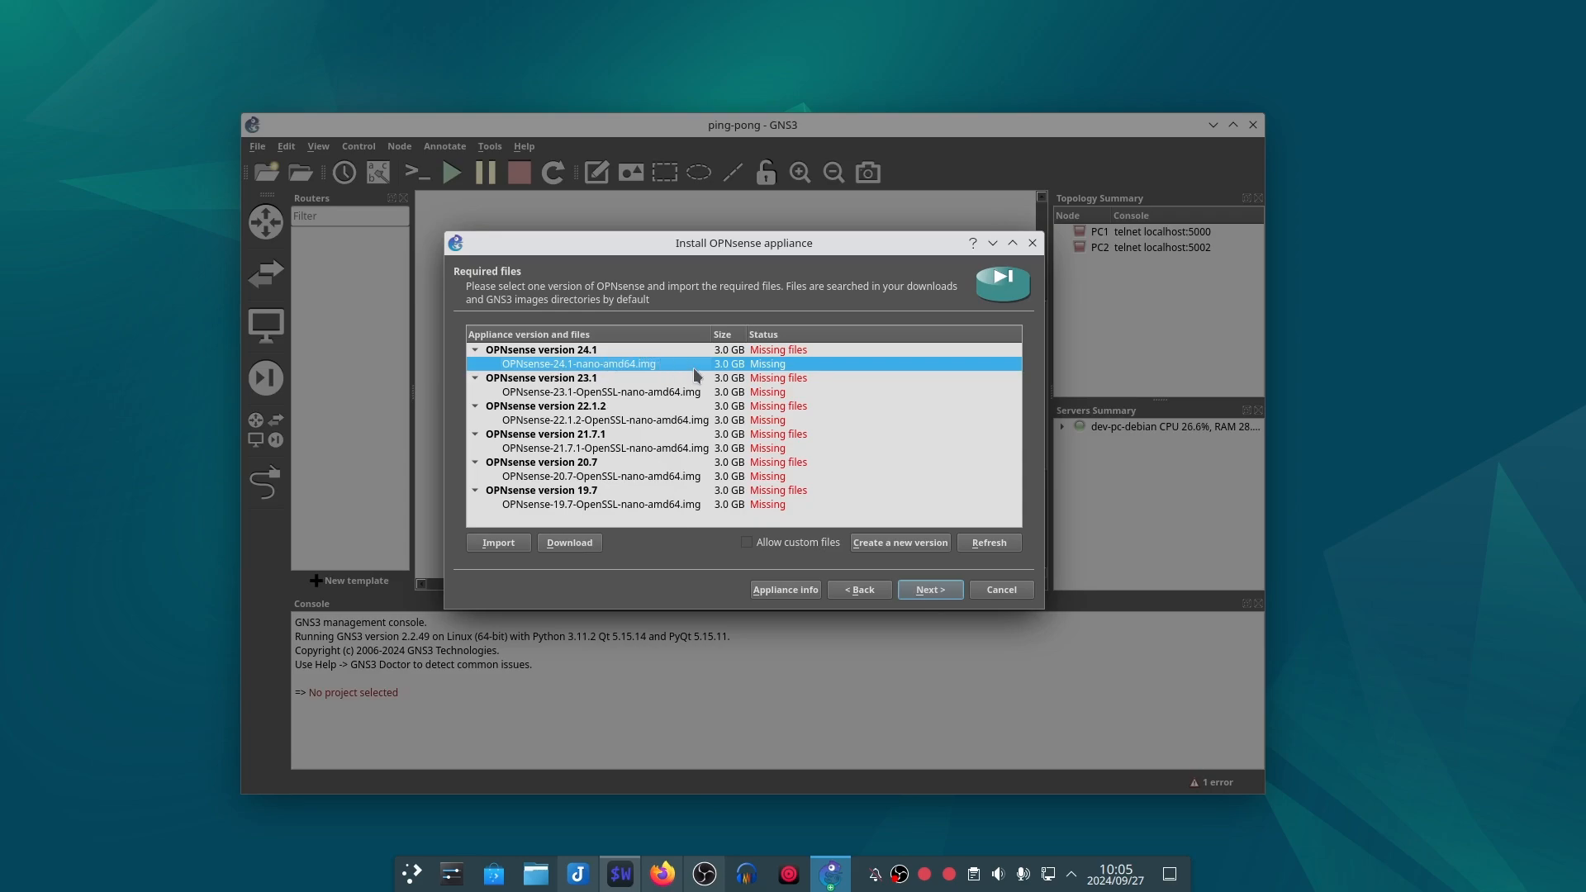
click(580, 544)
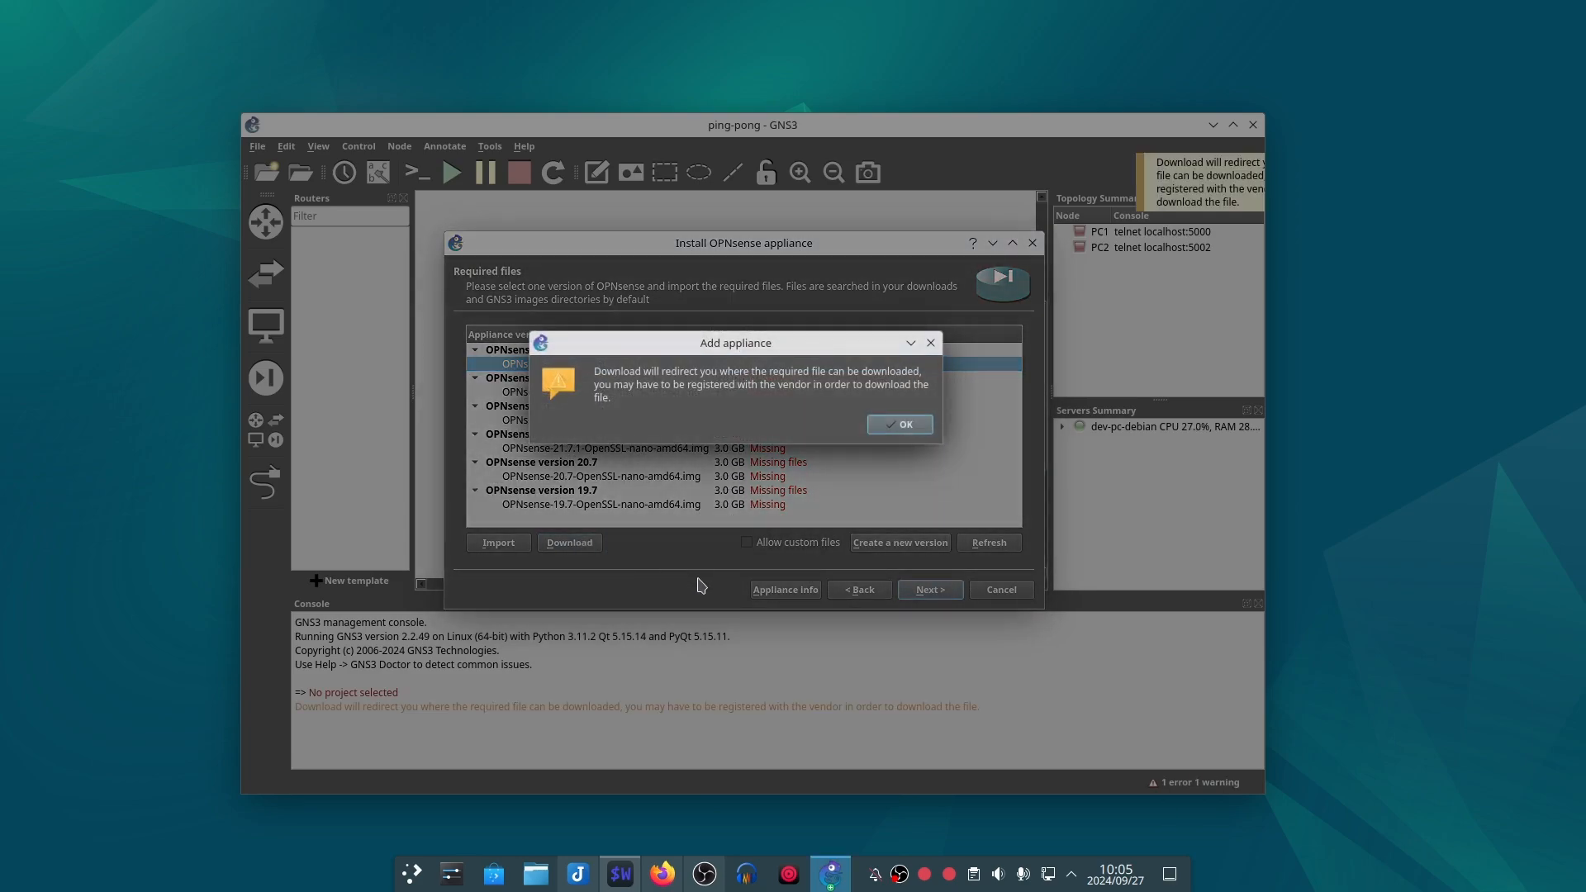
click(919, 430)
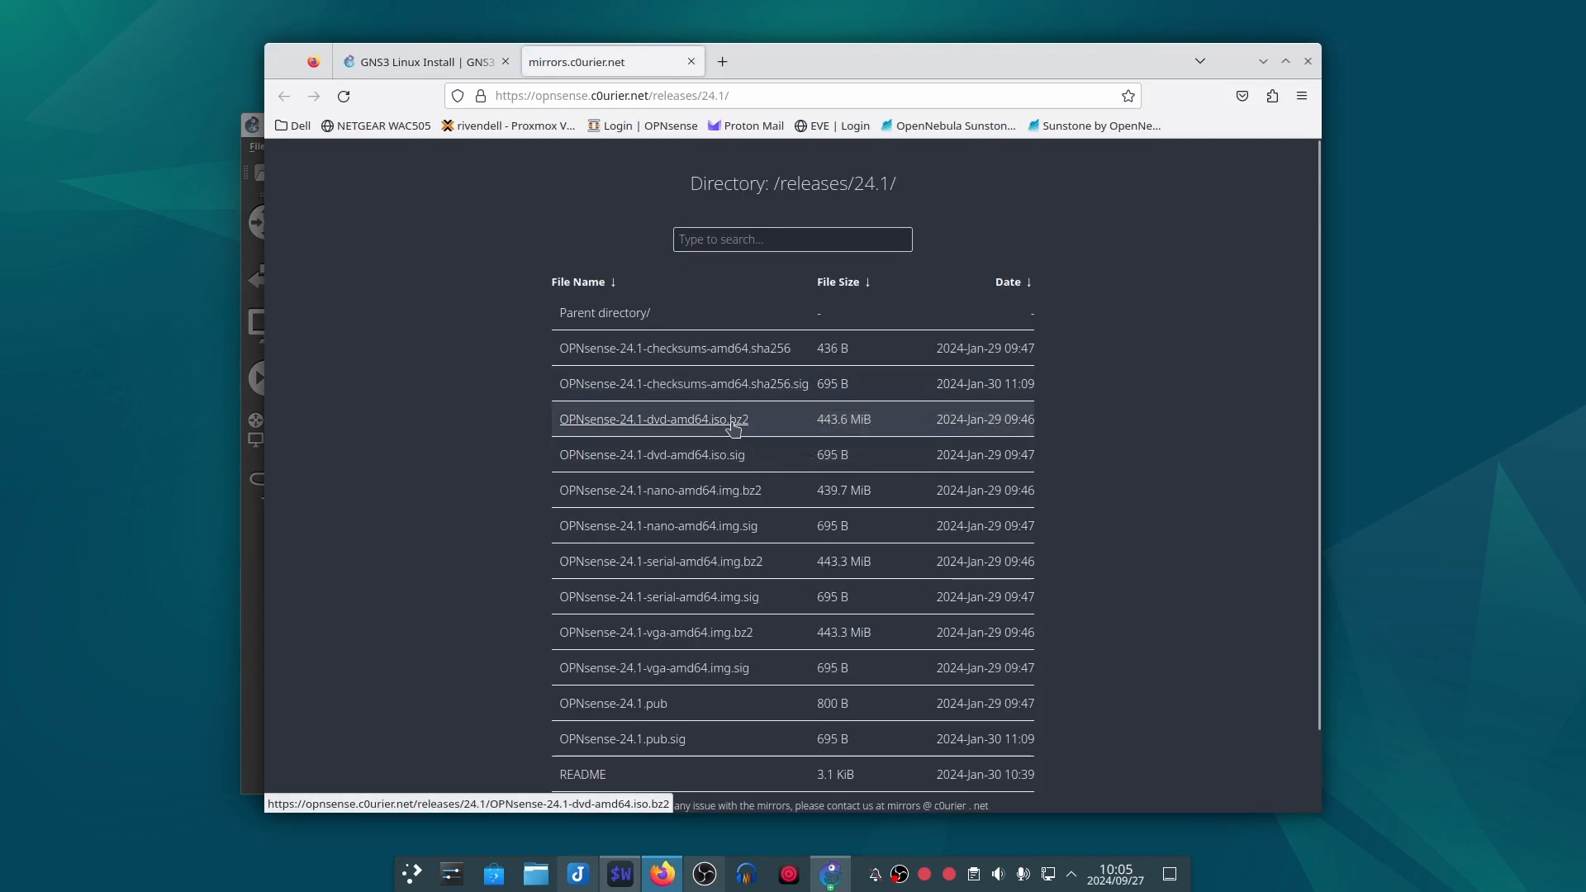
Step: Download the OPNsense 24.1 image archive from the mirror's /releases/24.1/ directory and check the download progress
click(738, 420)
mouse_move(818, 65)
mouse_down()
mouse_move(1027, 241)
mouse_move(1459, 244)
mouse_move(1262, 201)
mouse_move(812, 54)
mouse_up()
click(1181, 615)
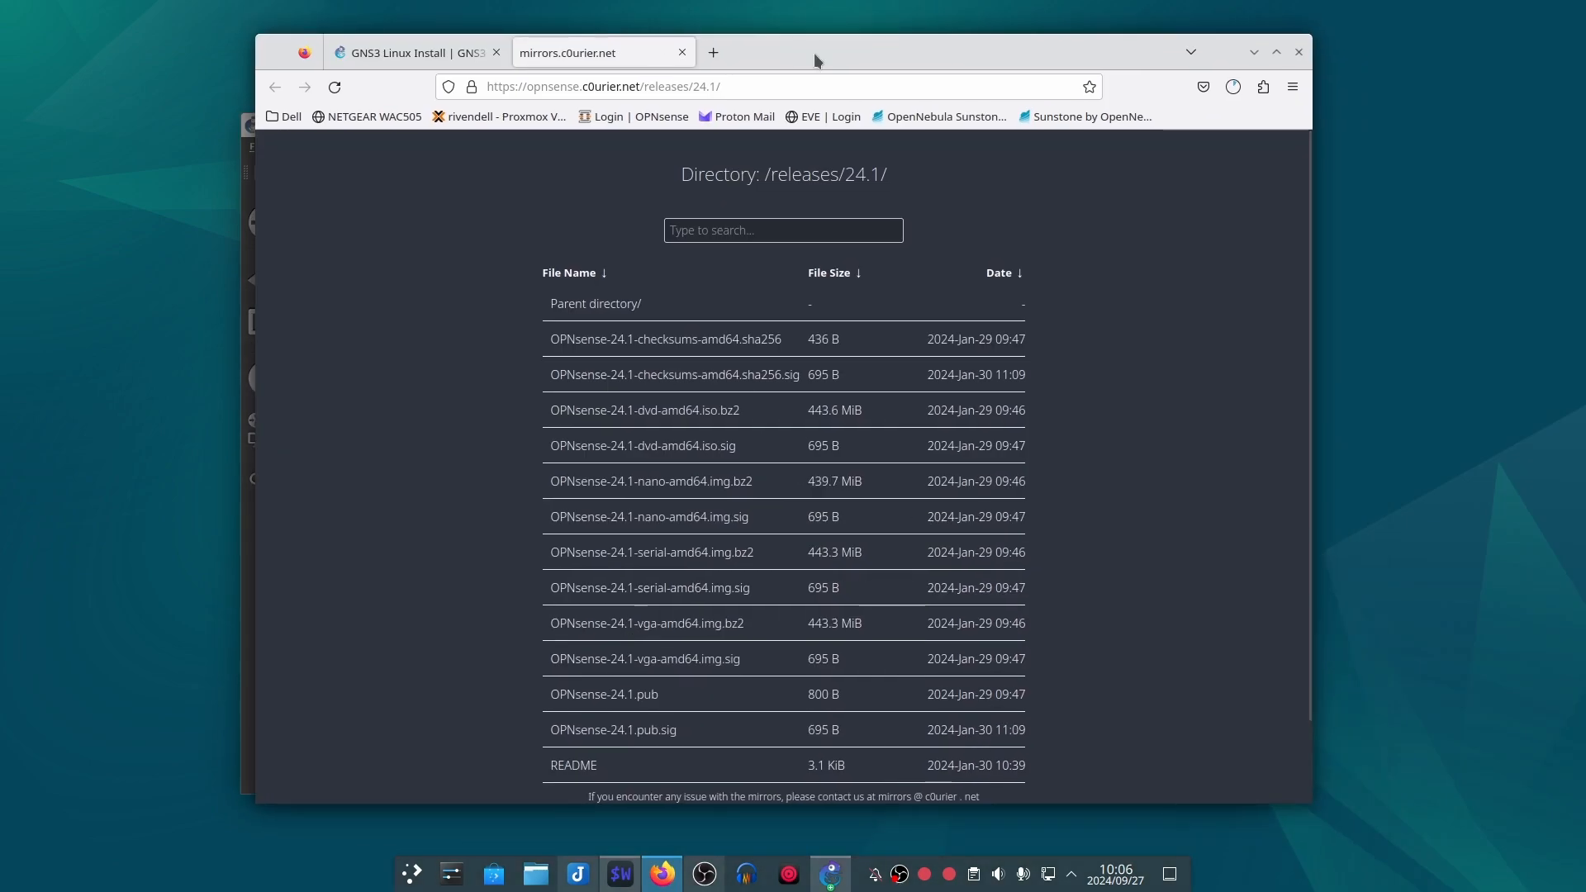
click(1233, 87)
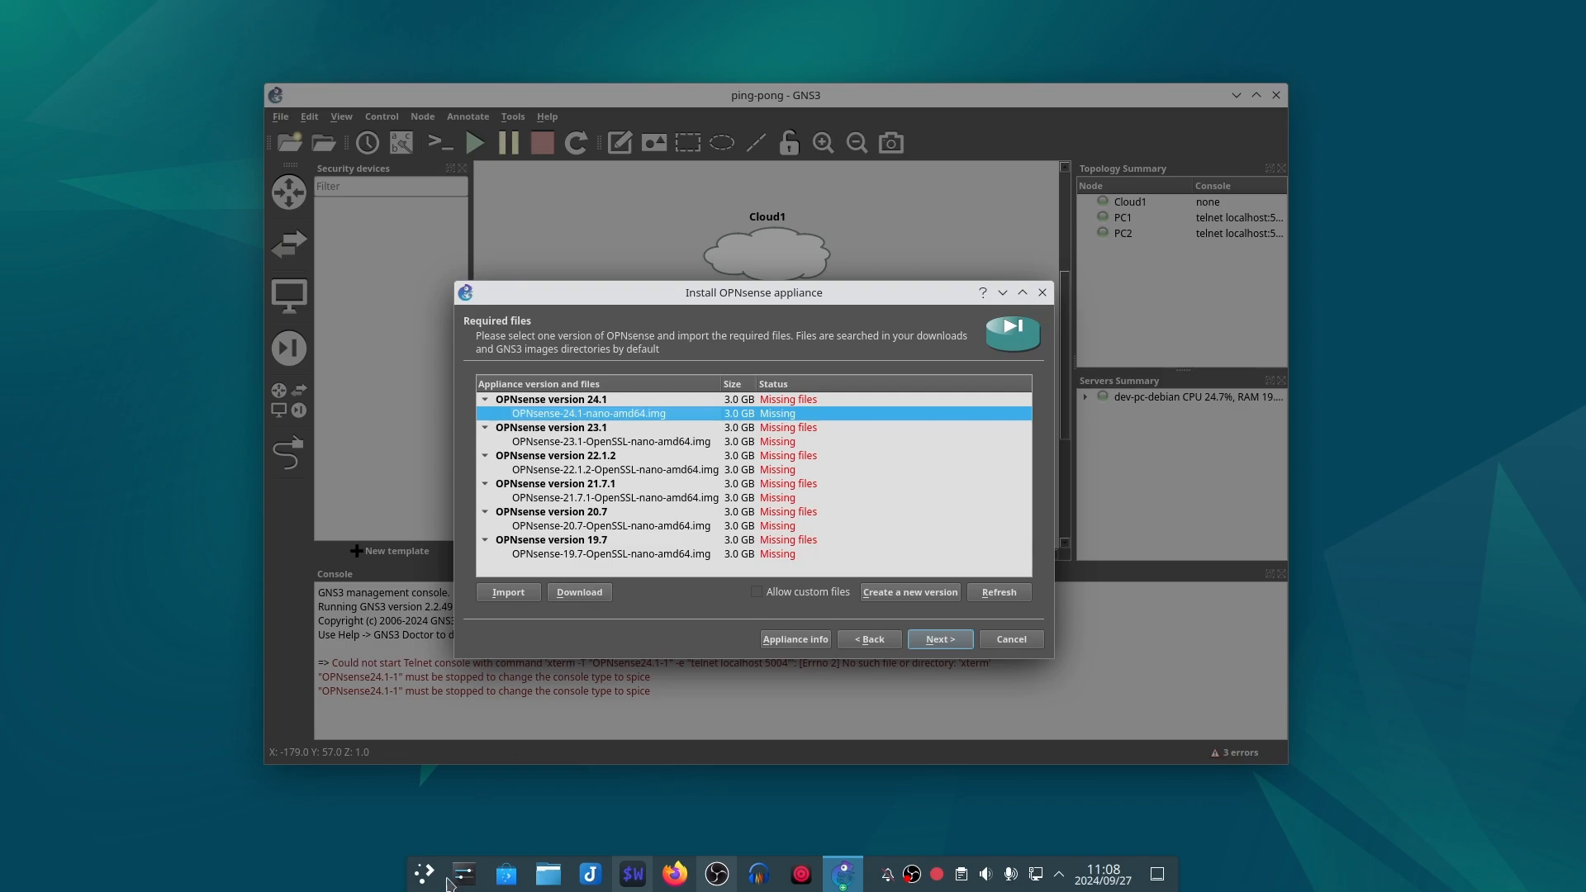
Step: Extract OPNsense-24.1-nano-amd64.img.bz2 in place in the Downloads folder using the Dolphin file manager
click(549, 876)
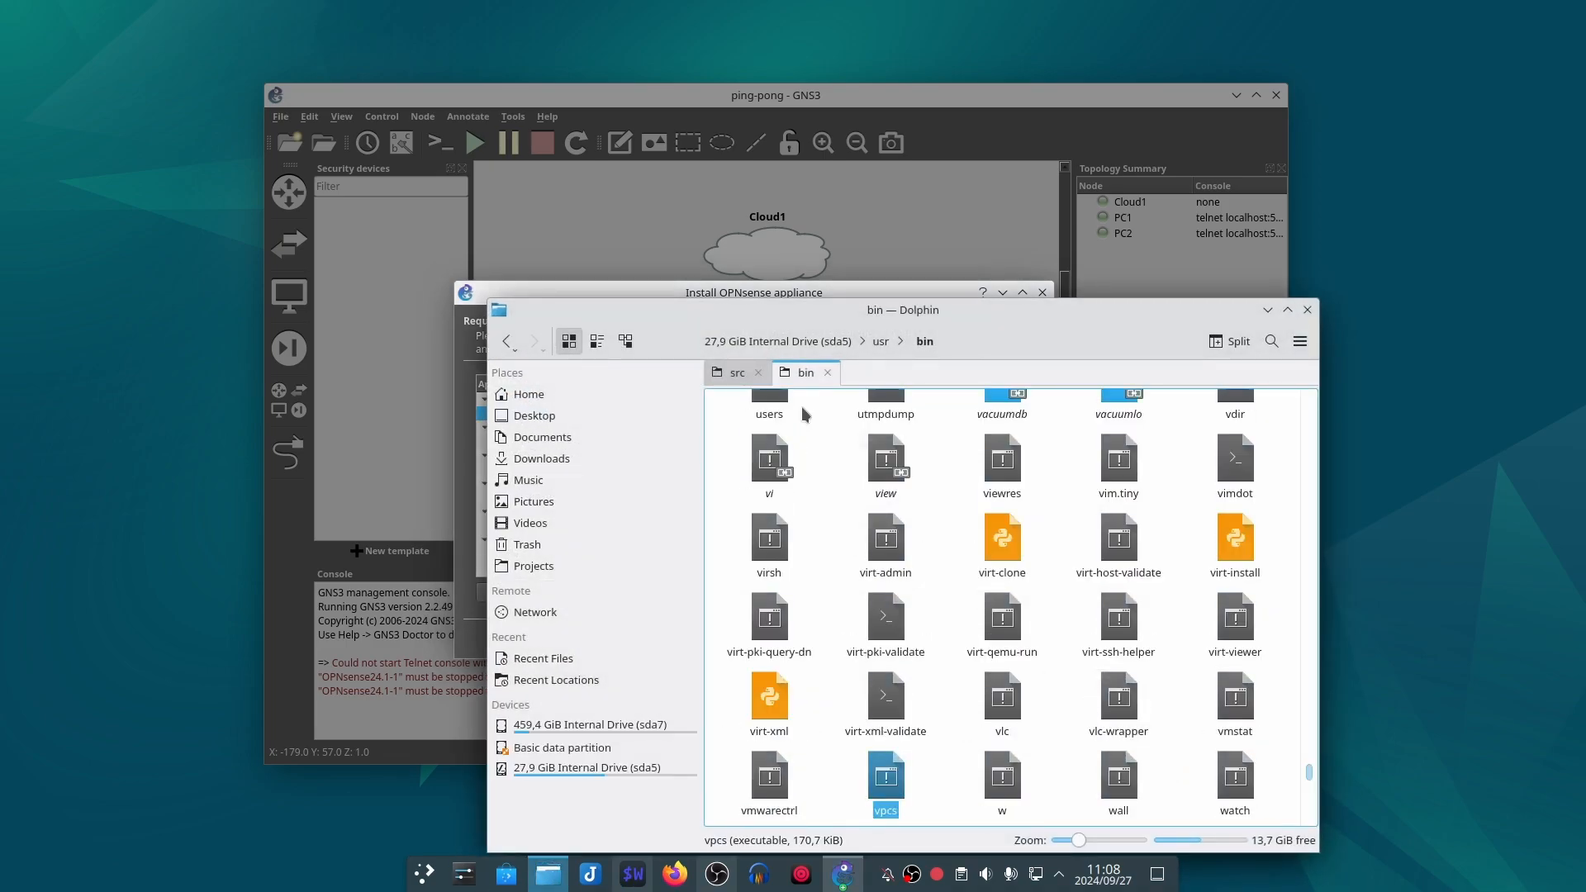
click(828, 373)
click(600, 462)
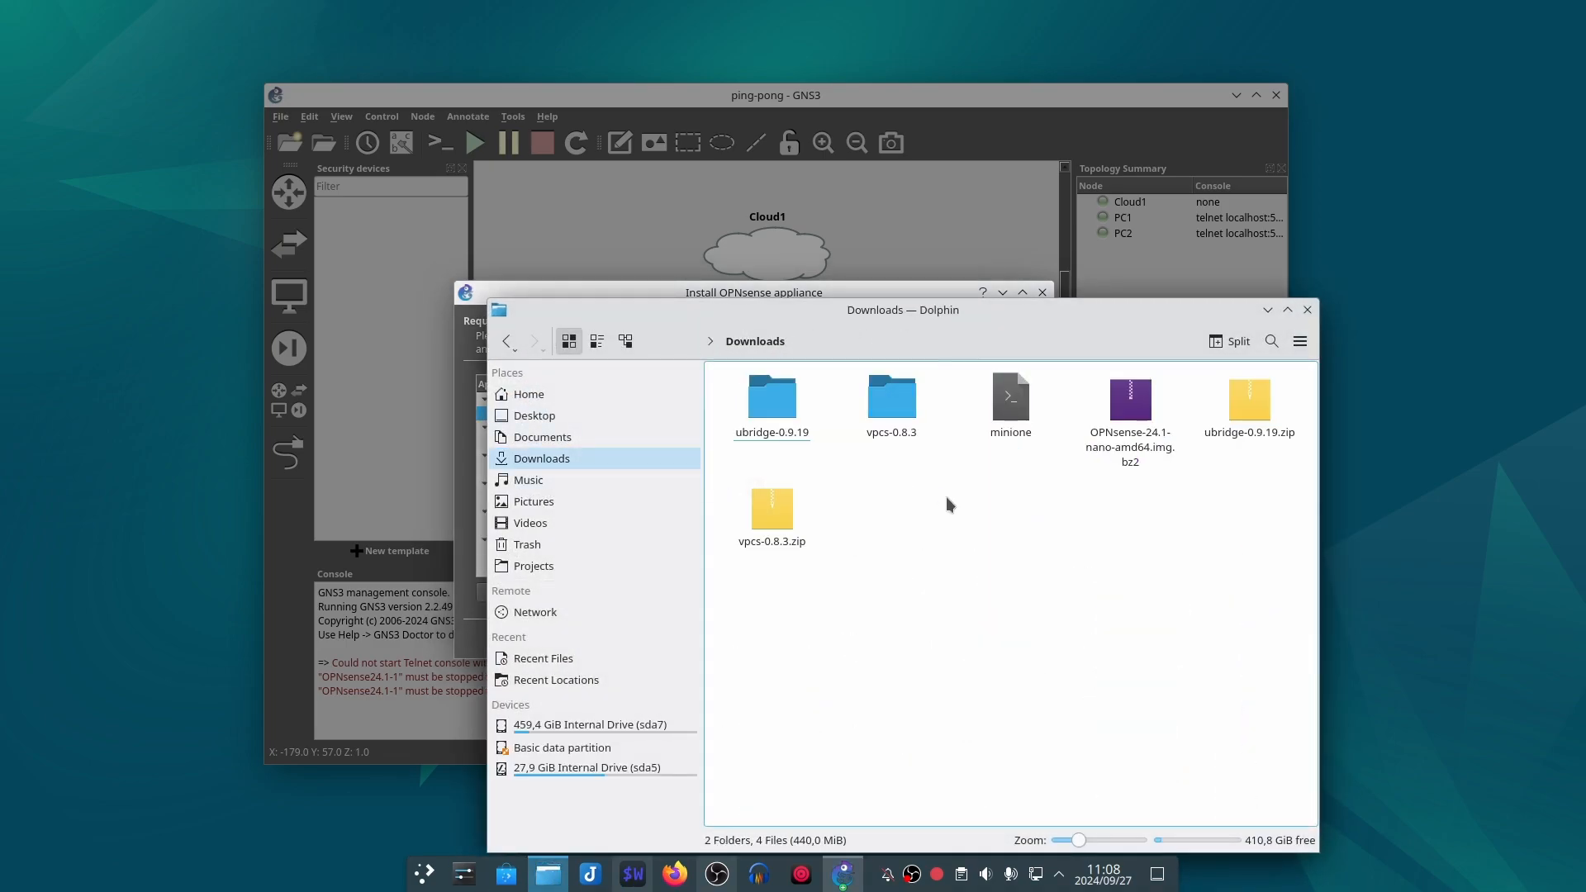
click(1131, 418)
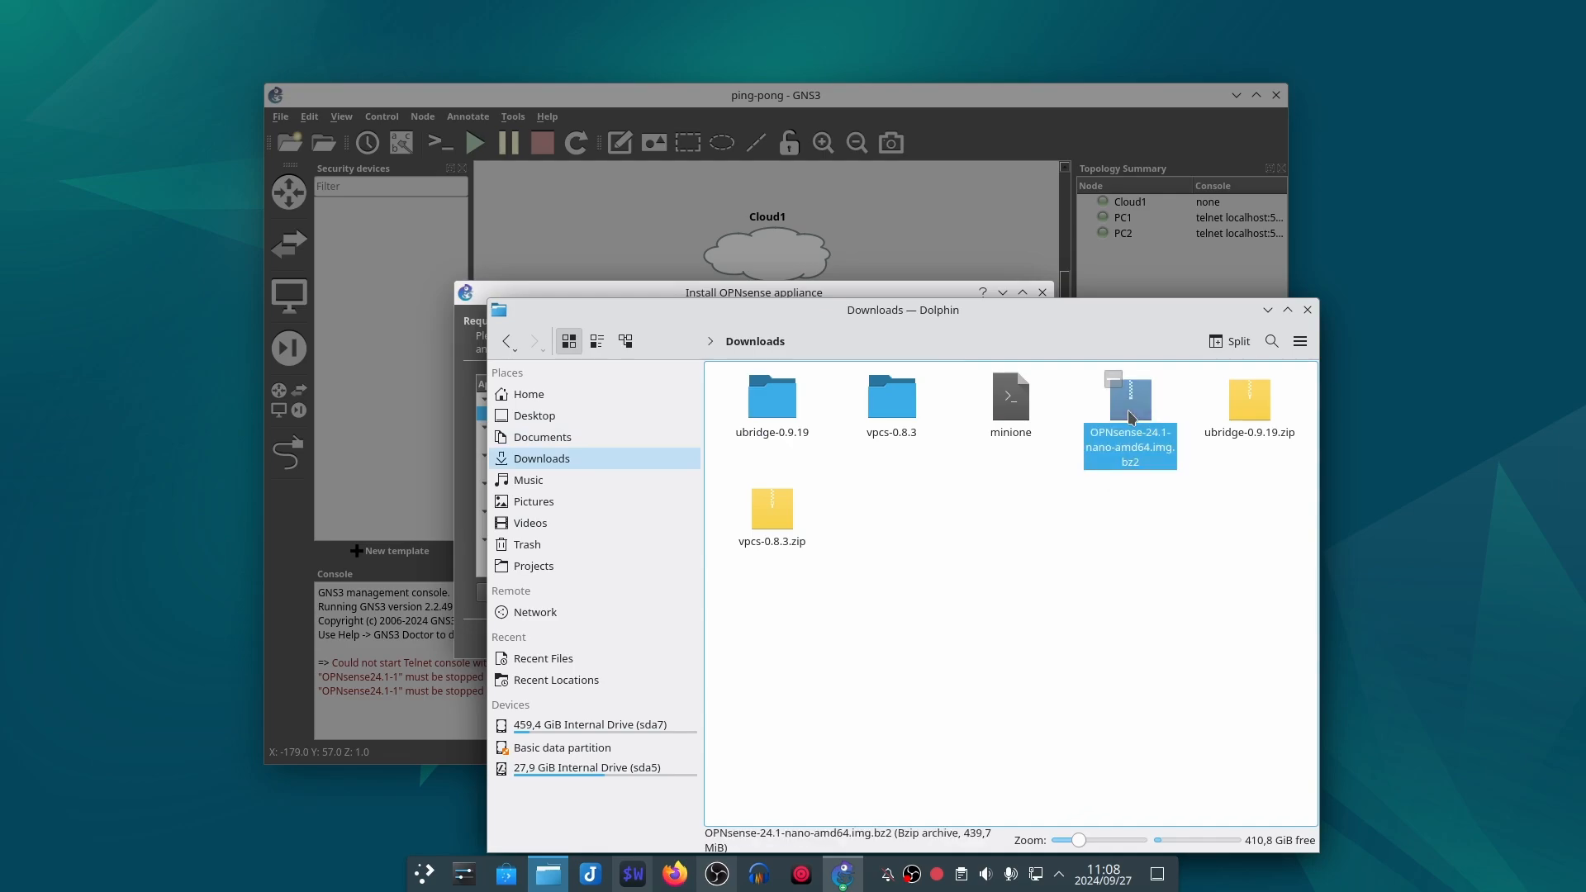
right_click(1131, 418)
mouse_move(1206, 656)
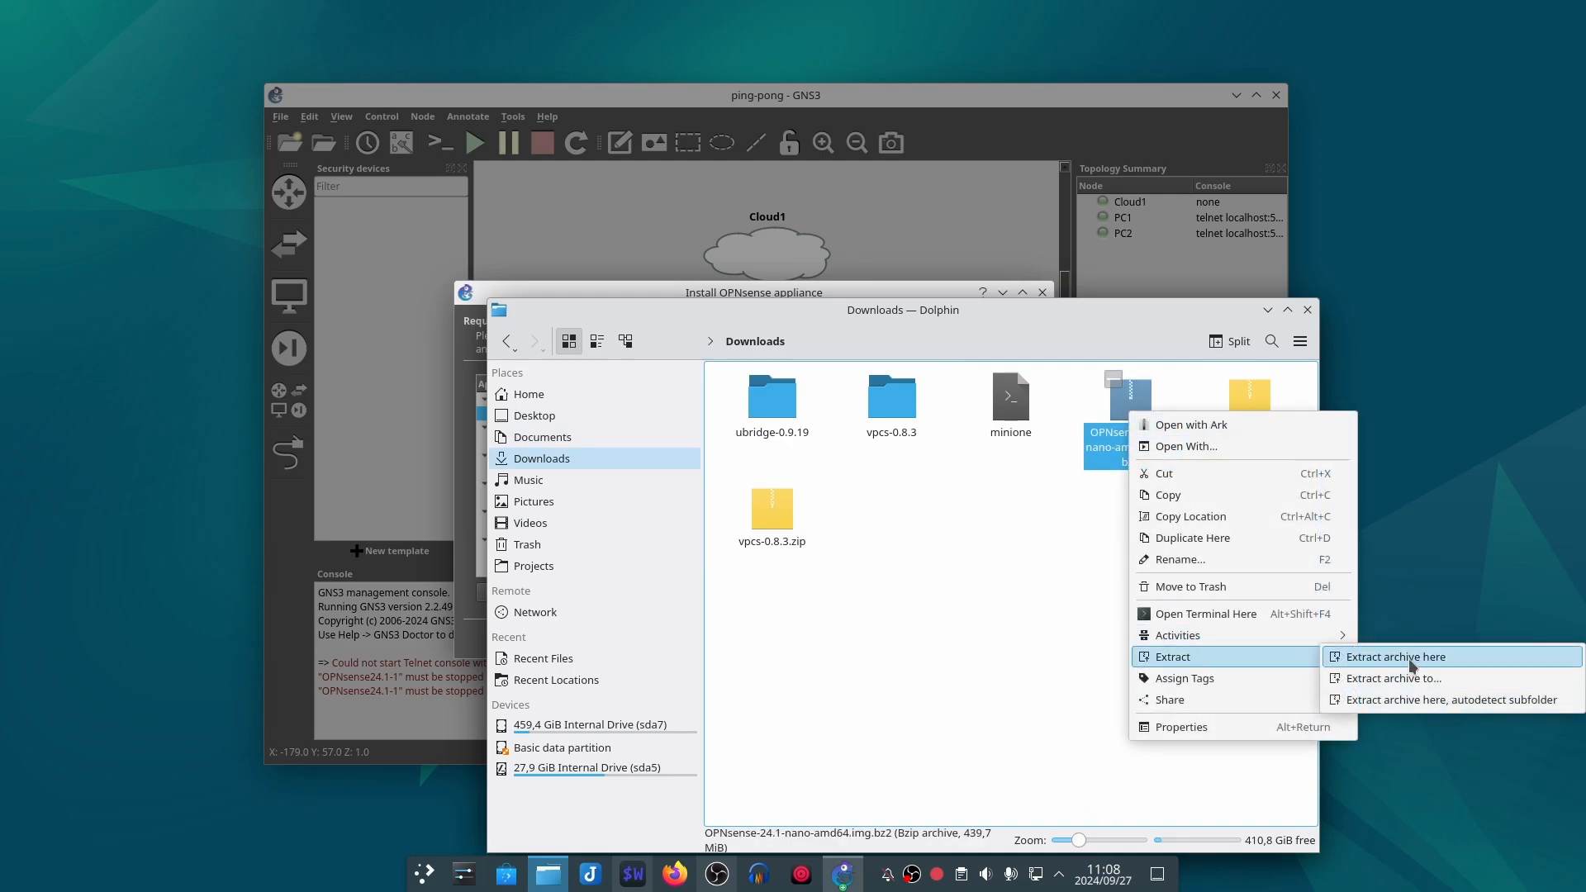
click(1322, 659)
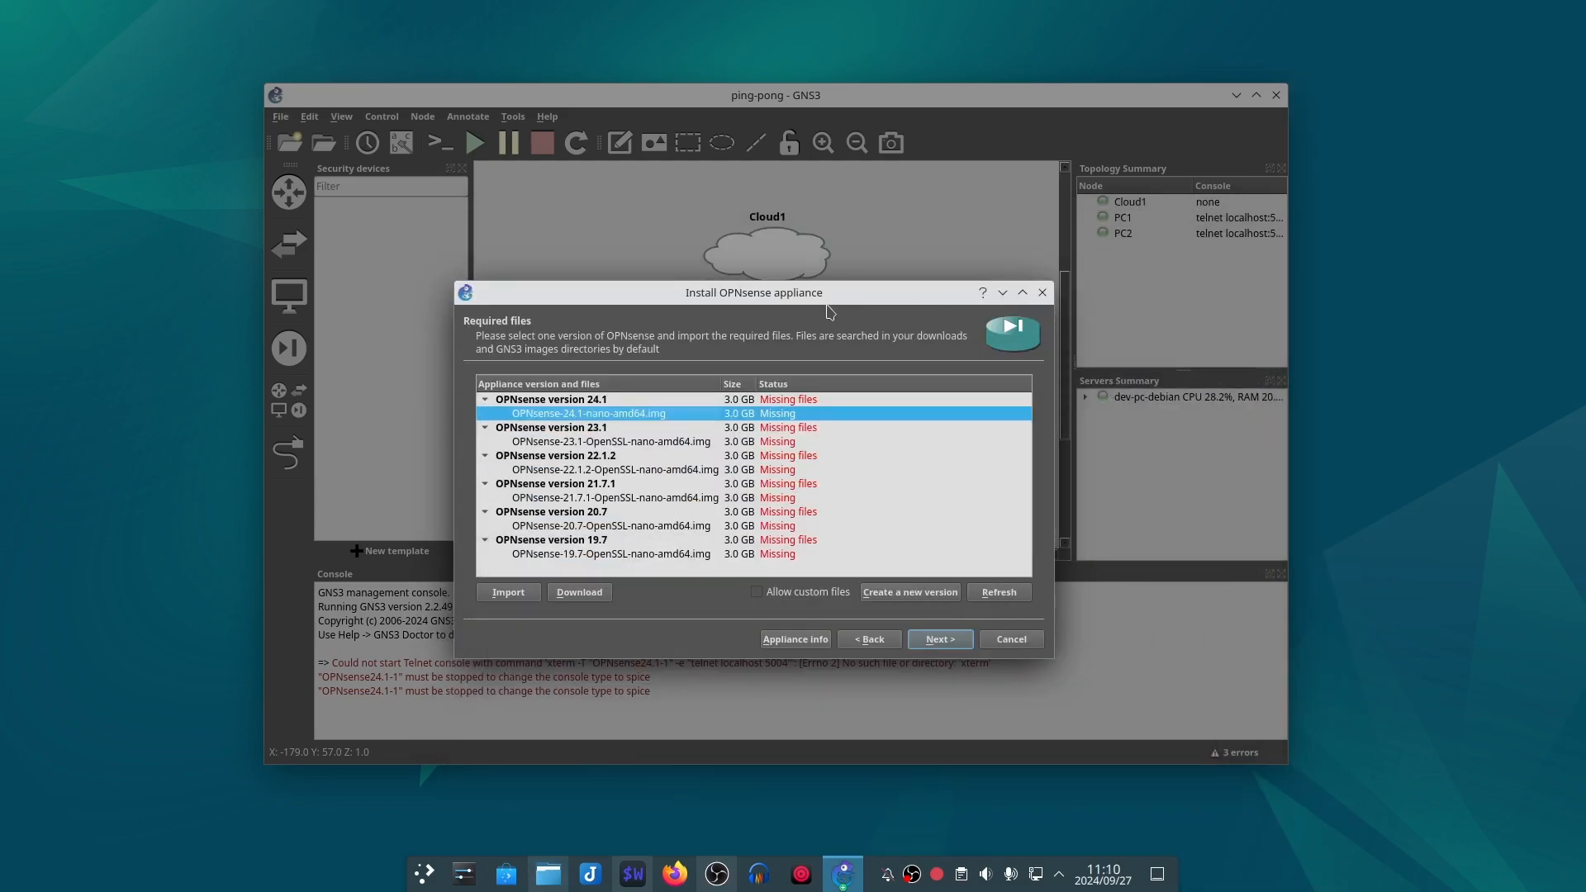
Step: Import OPNsense-24.1-nano-amd64.img from /home/youtube/Downloads as the required file for OPNsense version 24.1
click(508, 592)
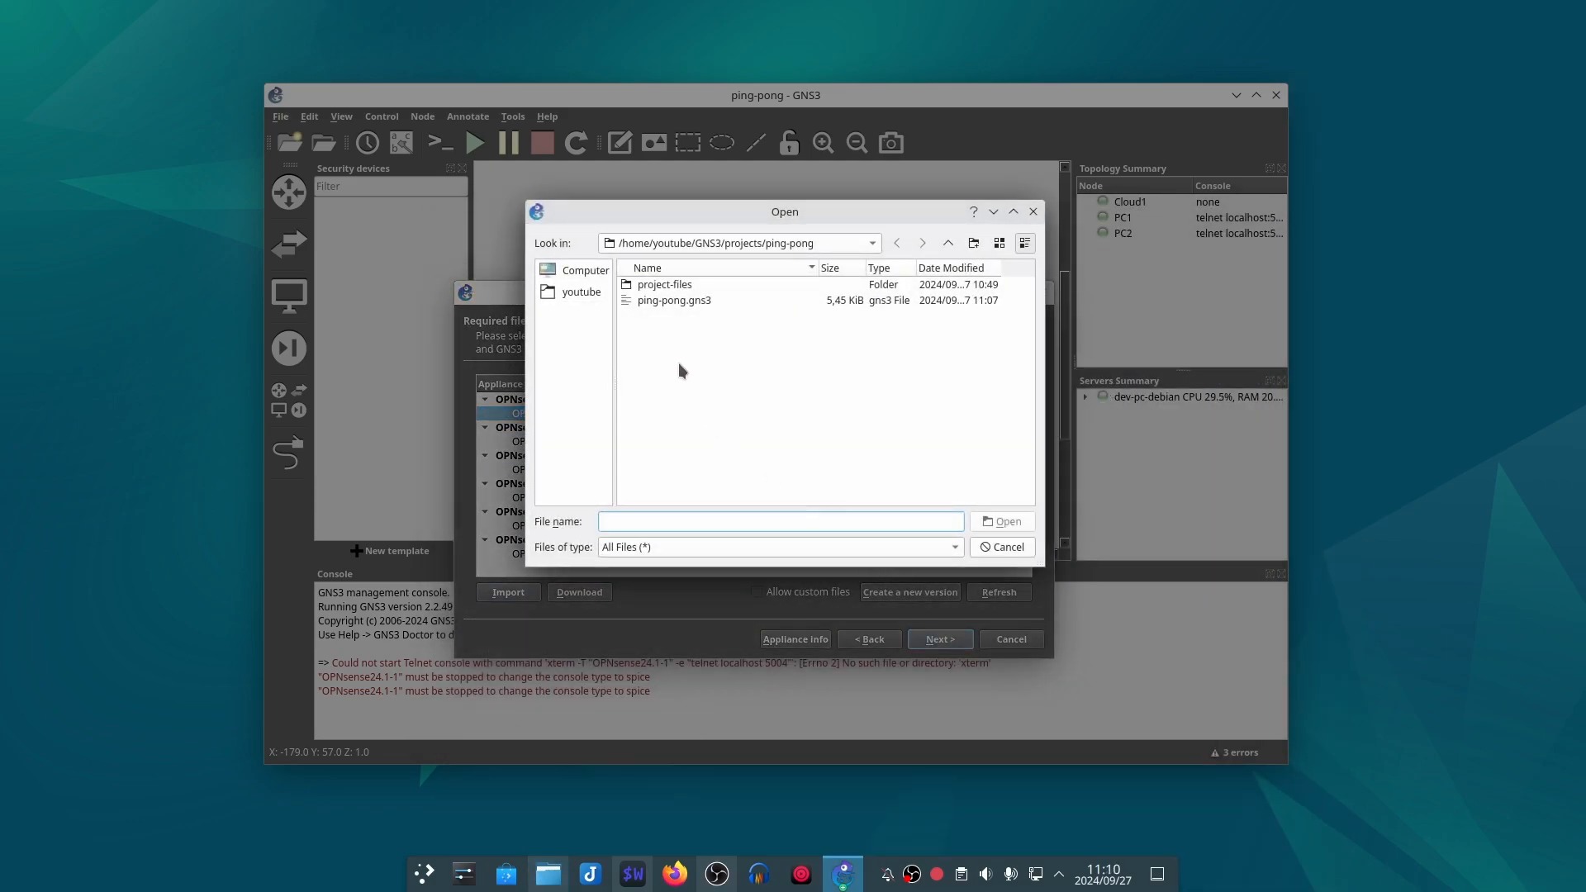
click(577, 297)
click(669, 319)
double_click(669, 319)
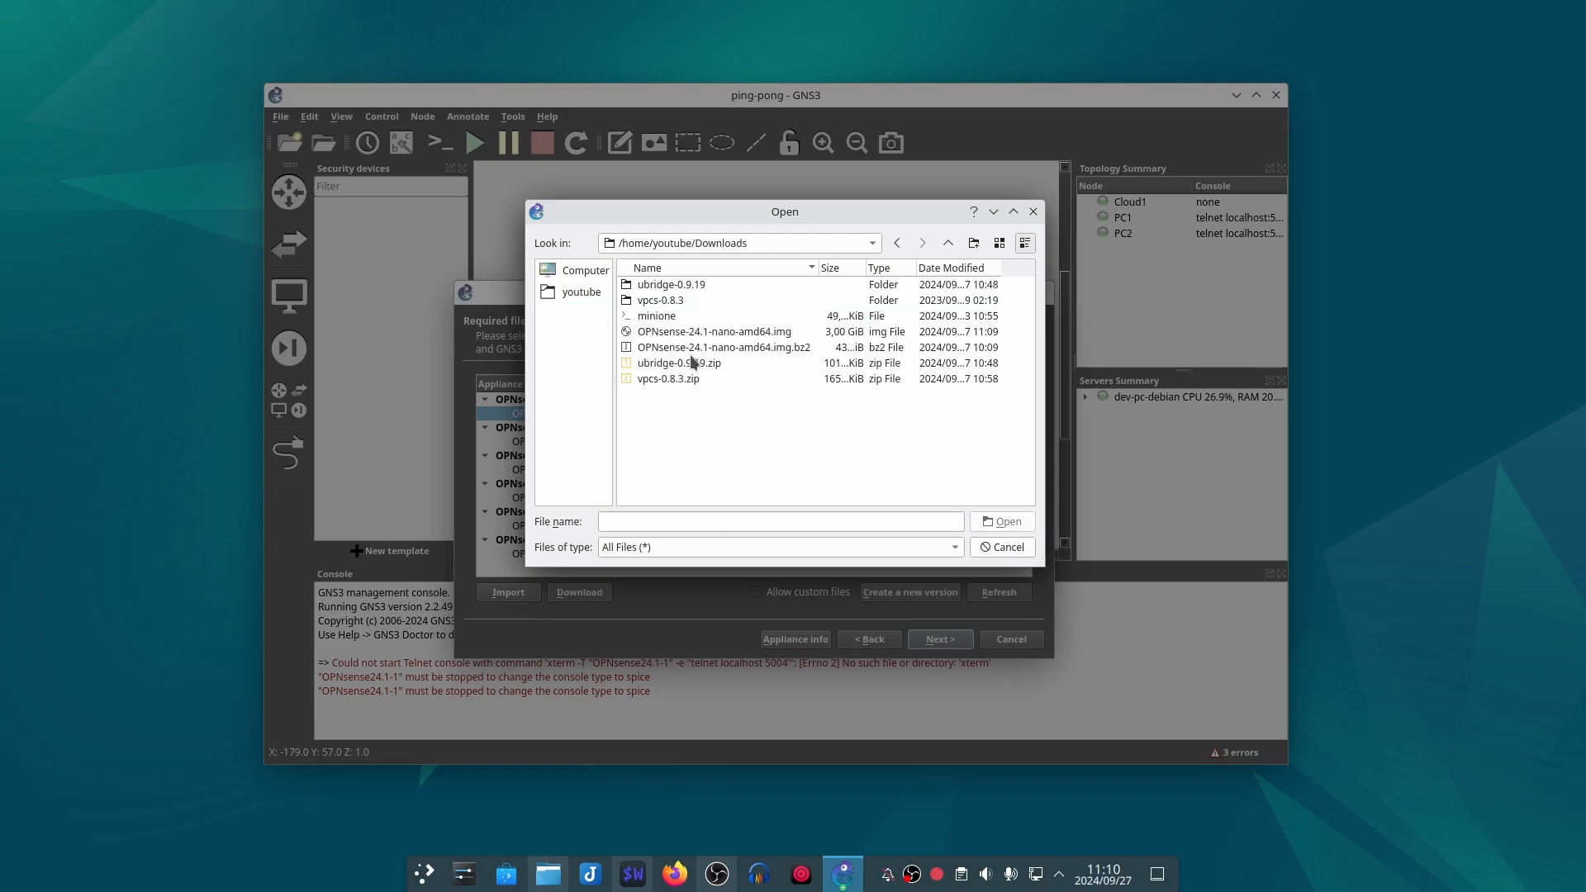
click(761, 334)
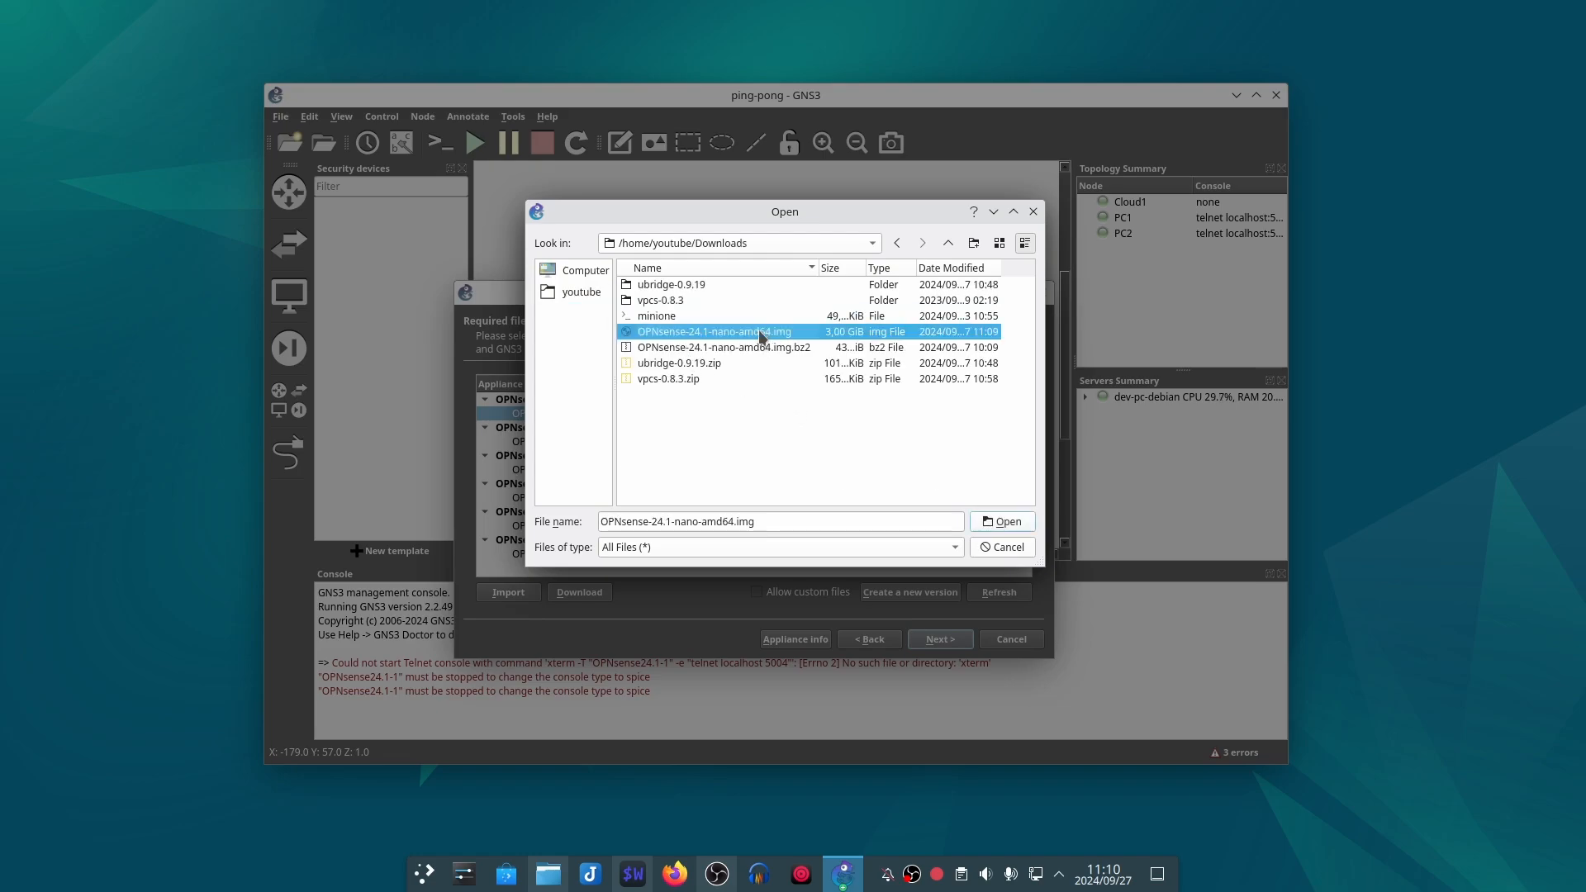
click(1004, 522)
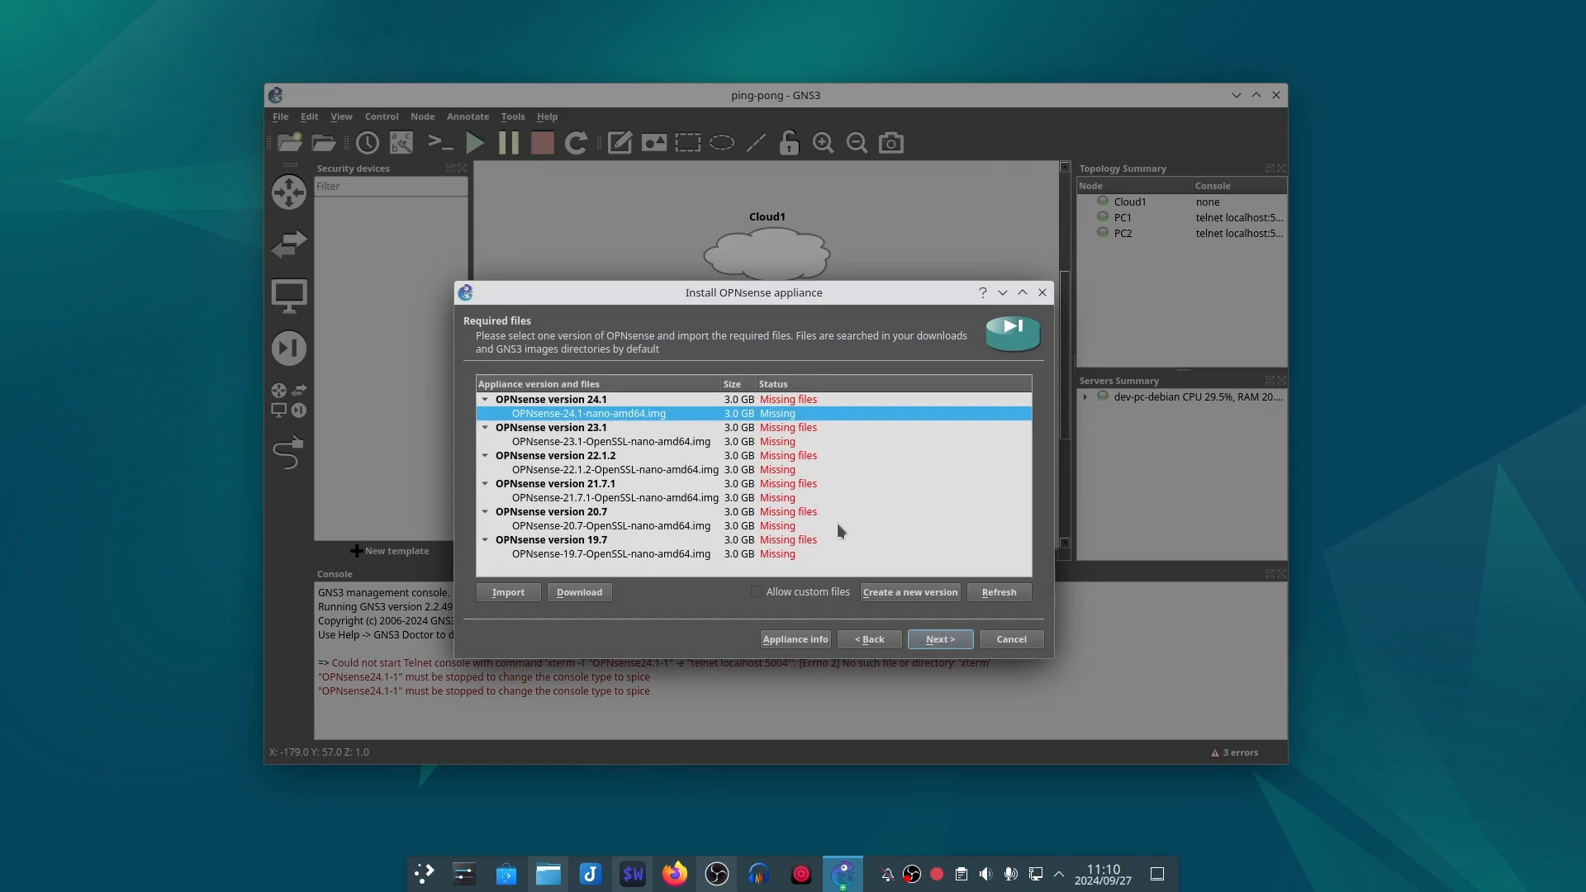
click(940, 639)
click(781, 471)
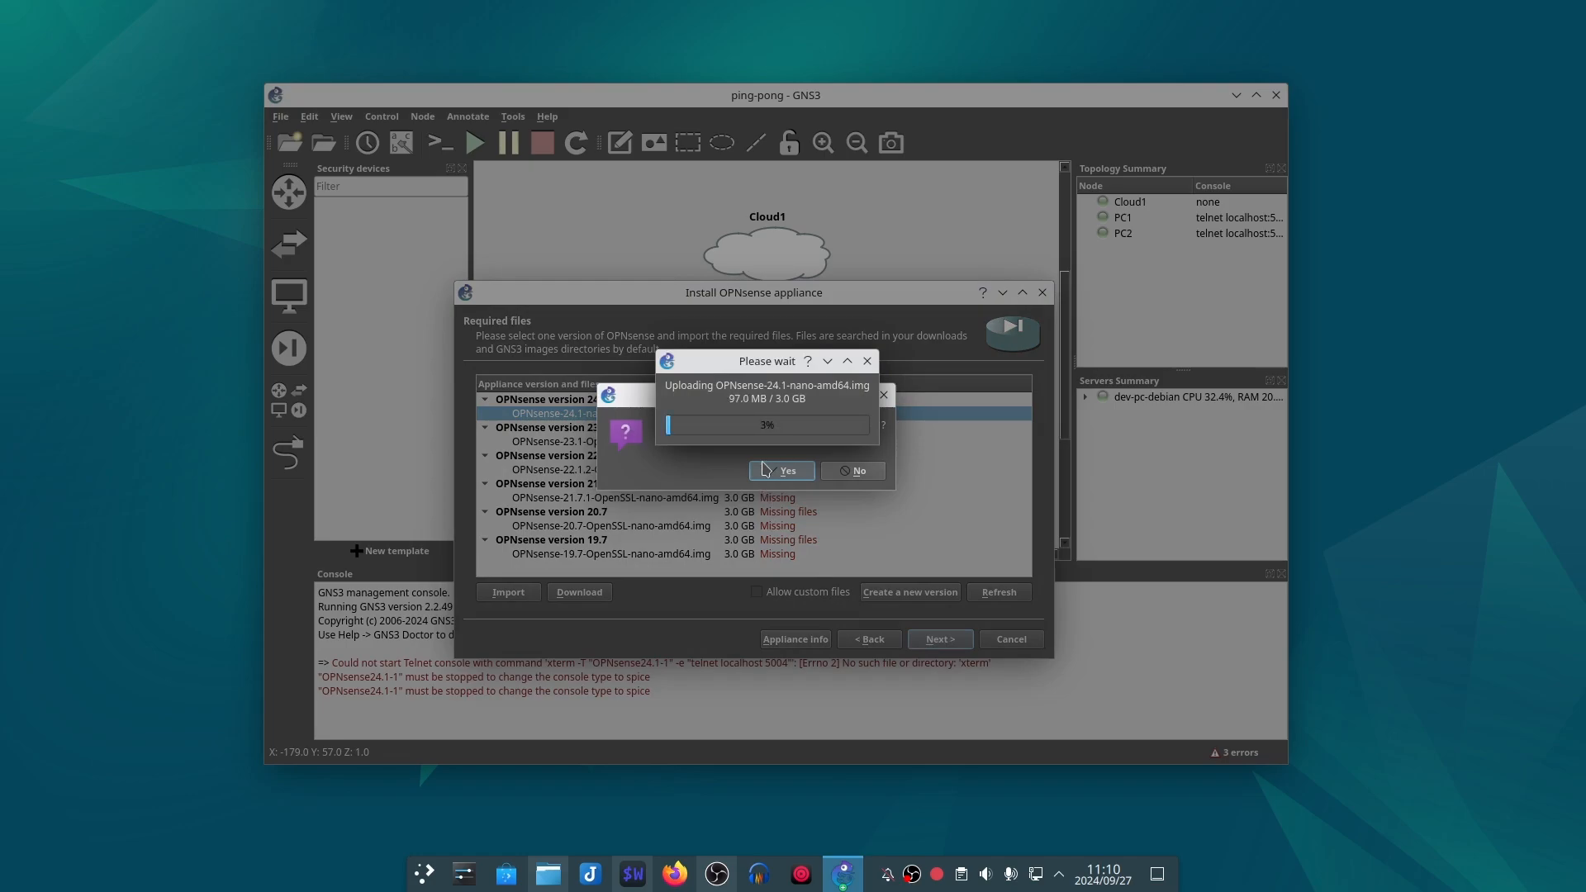
drag(735, 363, 701, 363)
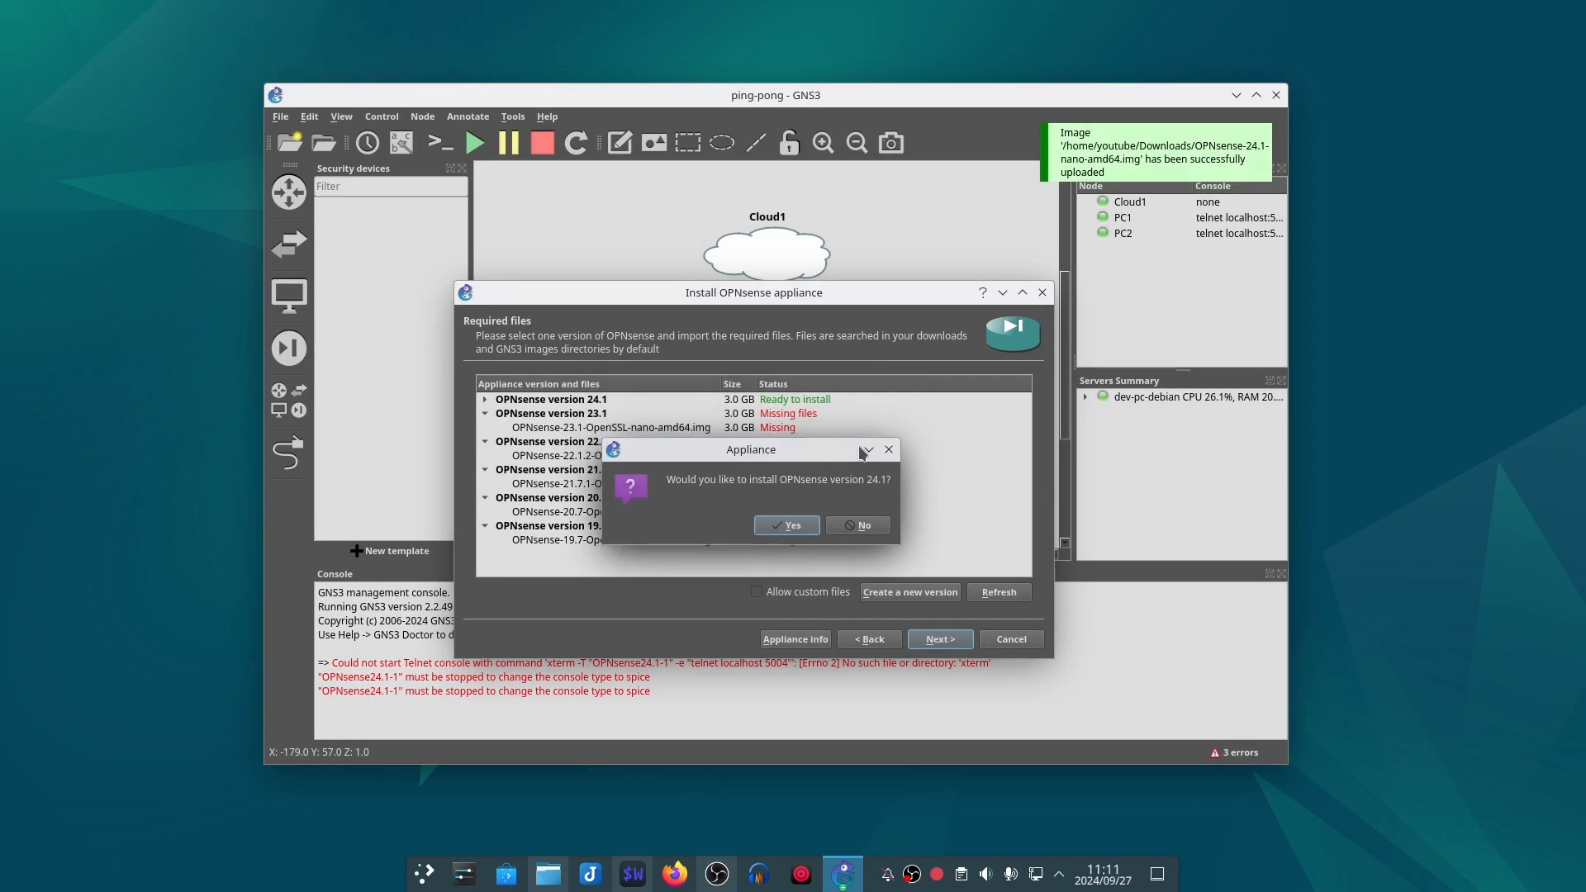
Step: Install OPNsense version 24.1 and finish the appliance wizard, acknowledging the template creation
click(888, 450)
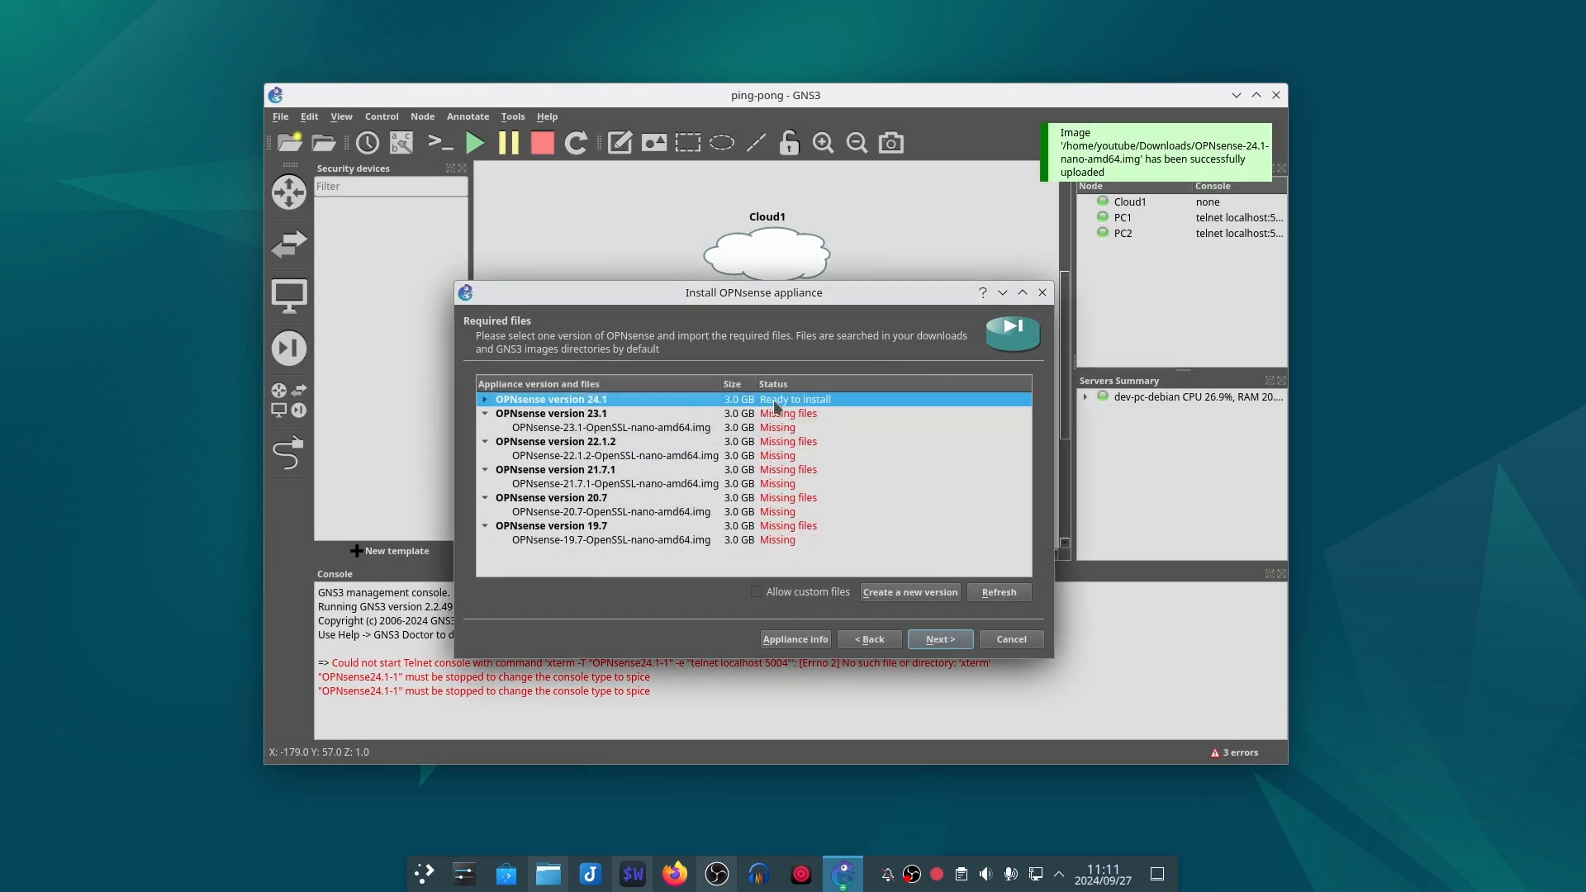
click(939, 639)
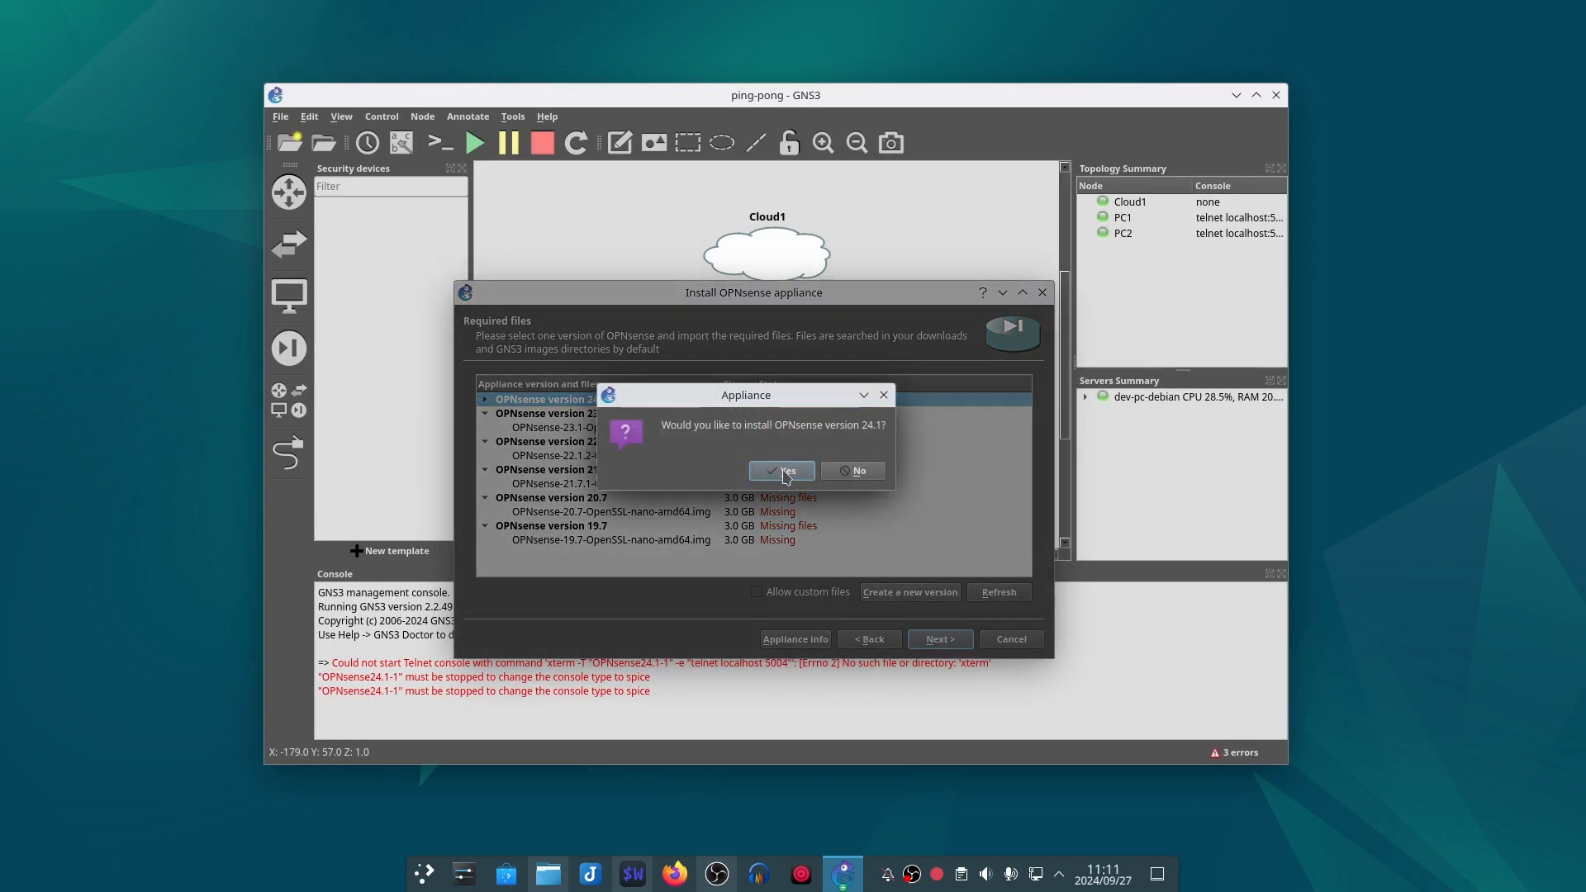
click(781, 468)
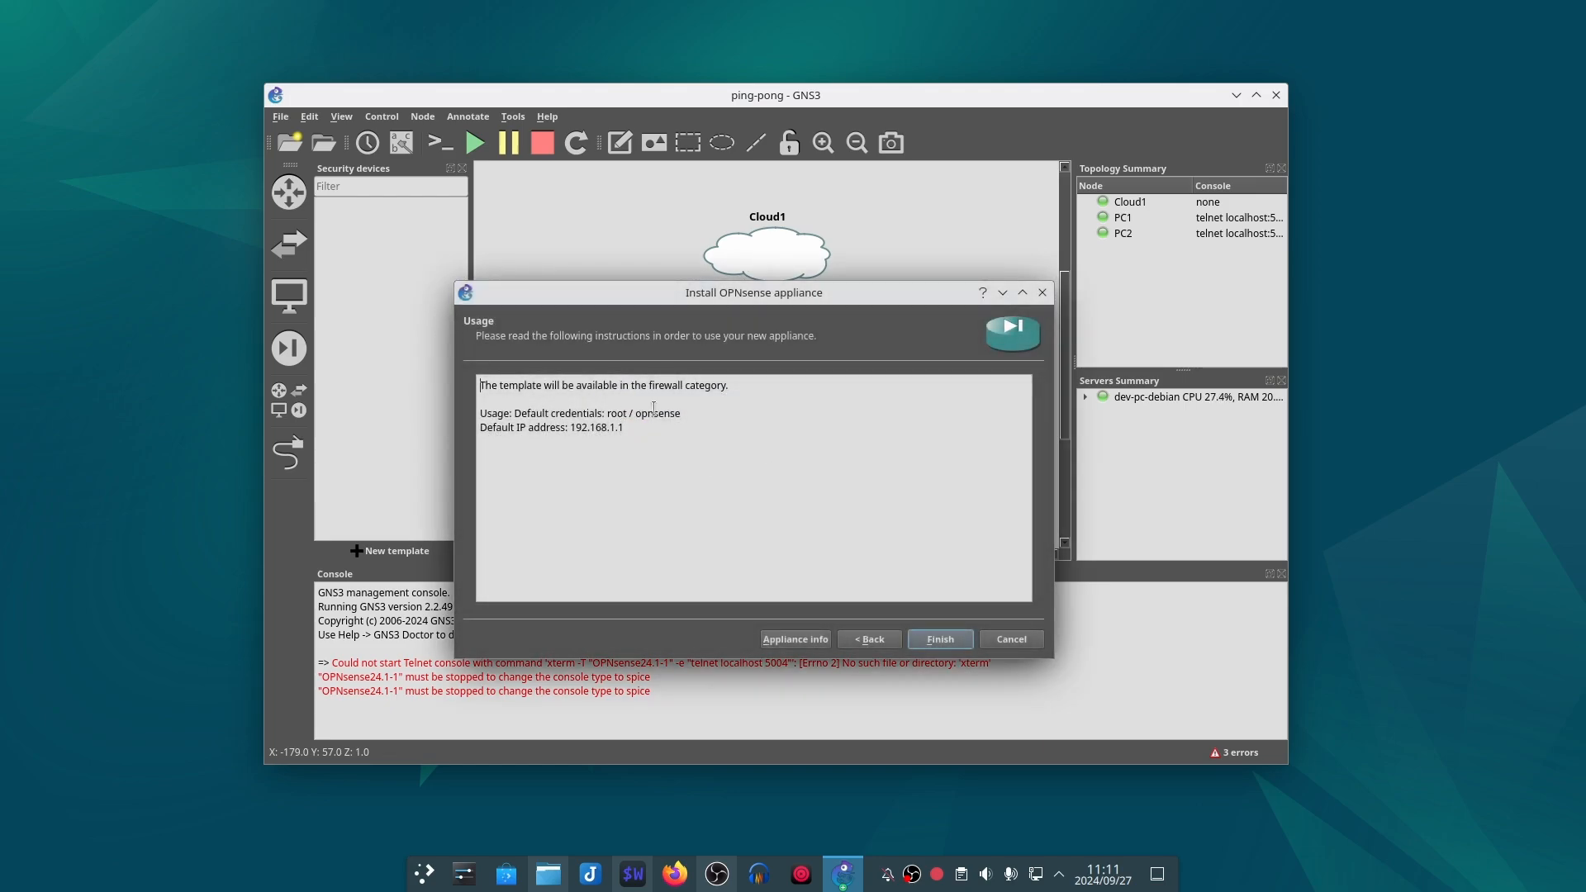
click(941, 640)
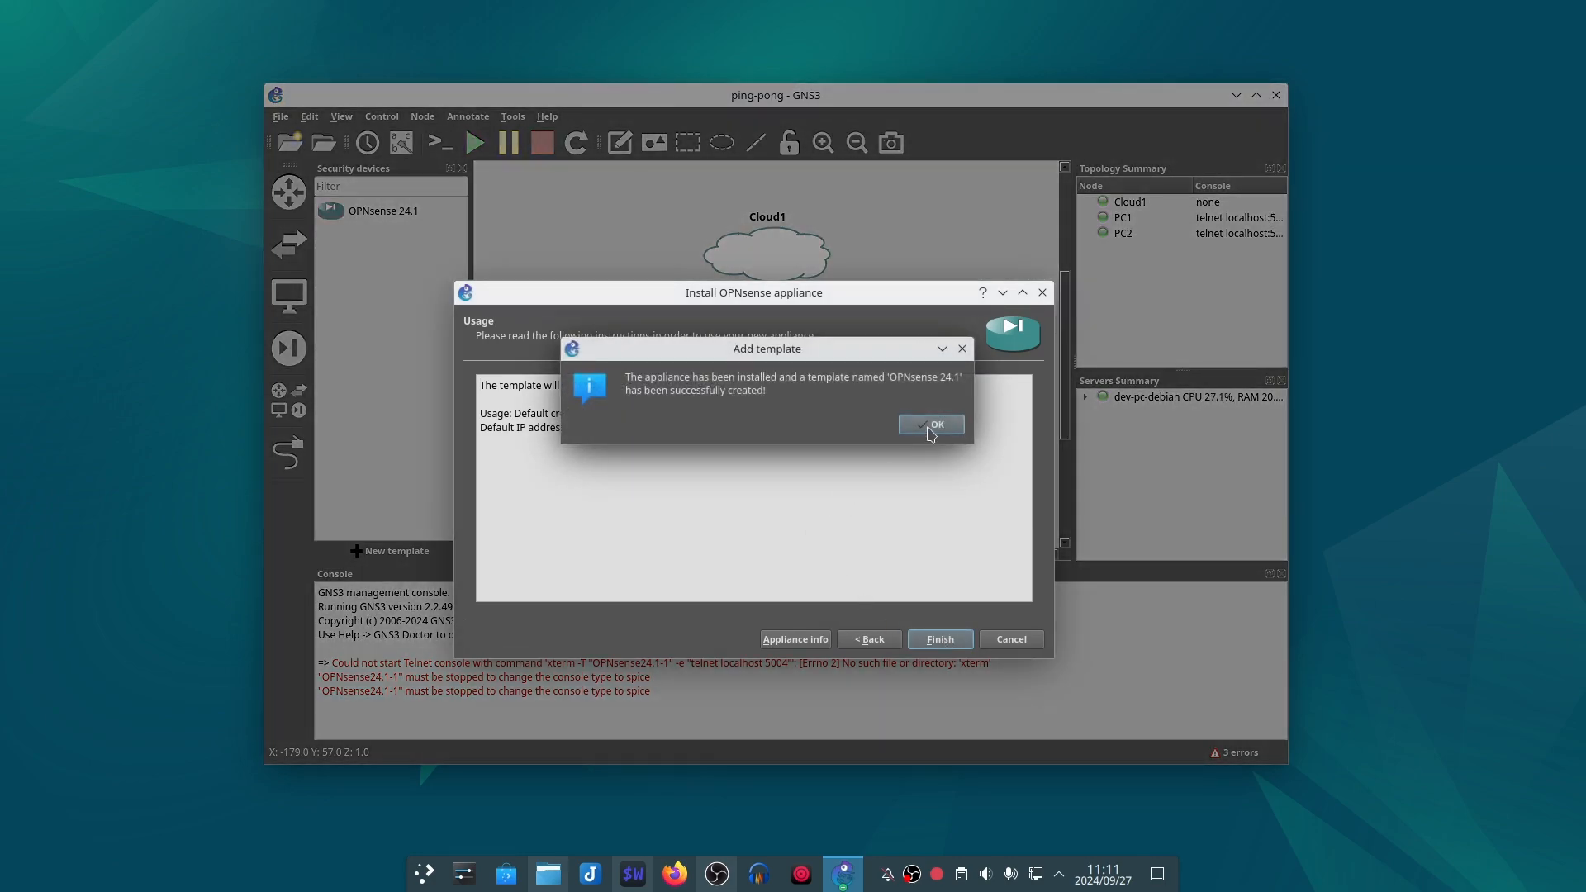
click(932, 426)
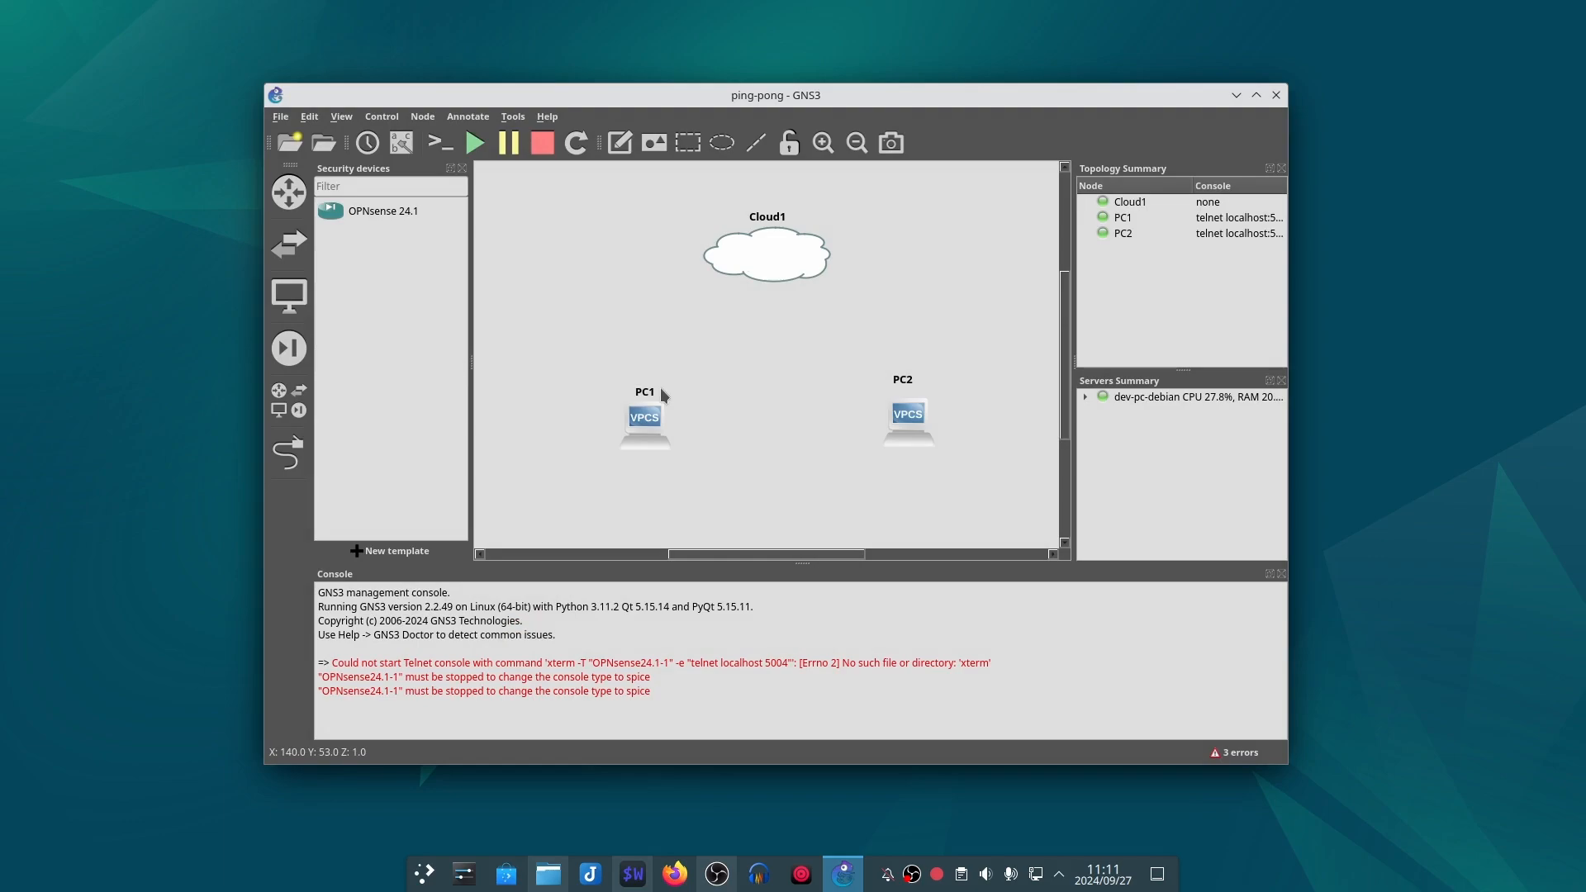
Step: Place an OPNsense 24.1 node on the workspace below Cloud1 and link PC1's Ethernet0 to it
drag(395, 223, 736, 328)
click(289, 452)
click(648, 417)
click(665, 419)
click(761, 337)
click(776, 354)
Step: Link PC2's Ethernet0 to port em2 of the OPNsense node and connect the node to Cloud1
click(913, 417)
click(959, 428)
click(772, 342)
click(830, 395)
click(775, 339)
click(797, 352)
click(768, 253)
click(795, 266)
click(289, 453)
drag(760, 265, 754, 260)
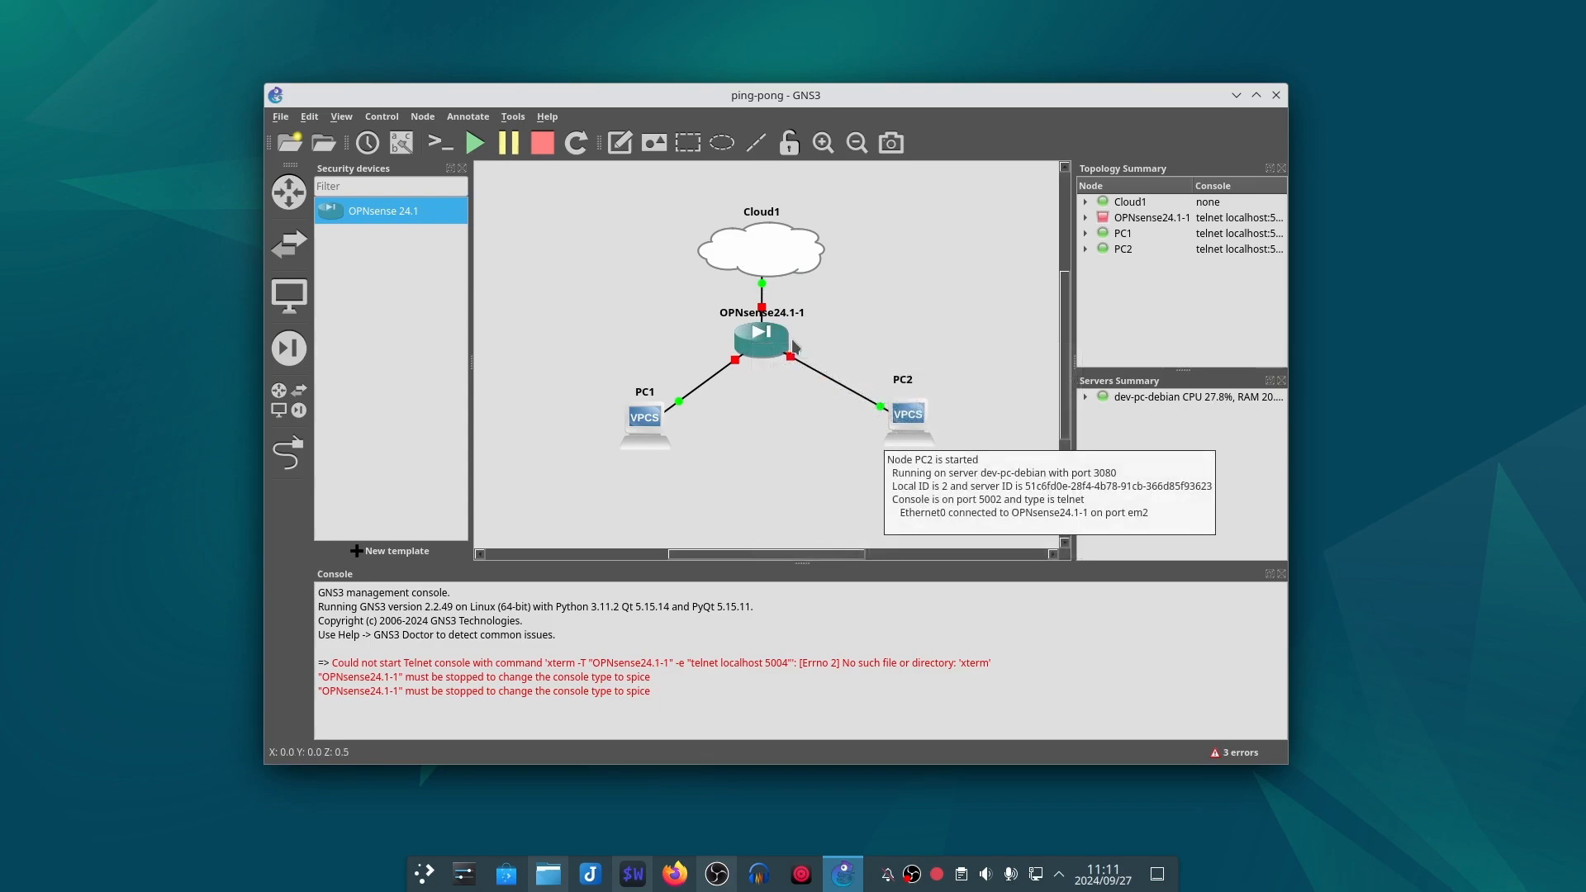
Step: Set the console type of the OPNsense24.1-1 node to spice+agent and save its configuration
drag(763, 345, 769, 351)
double_click(769, 351)
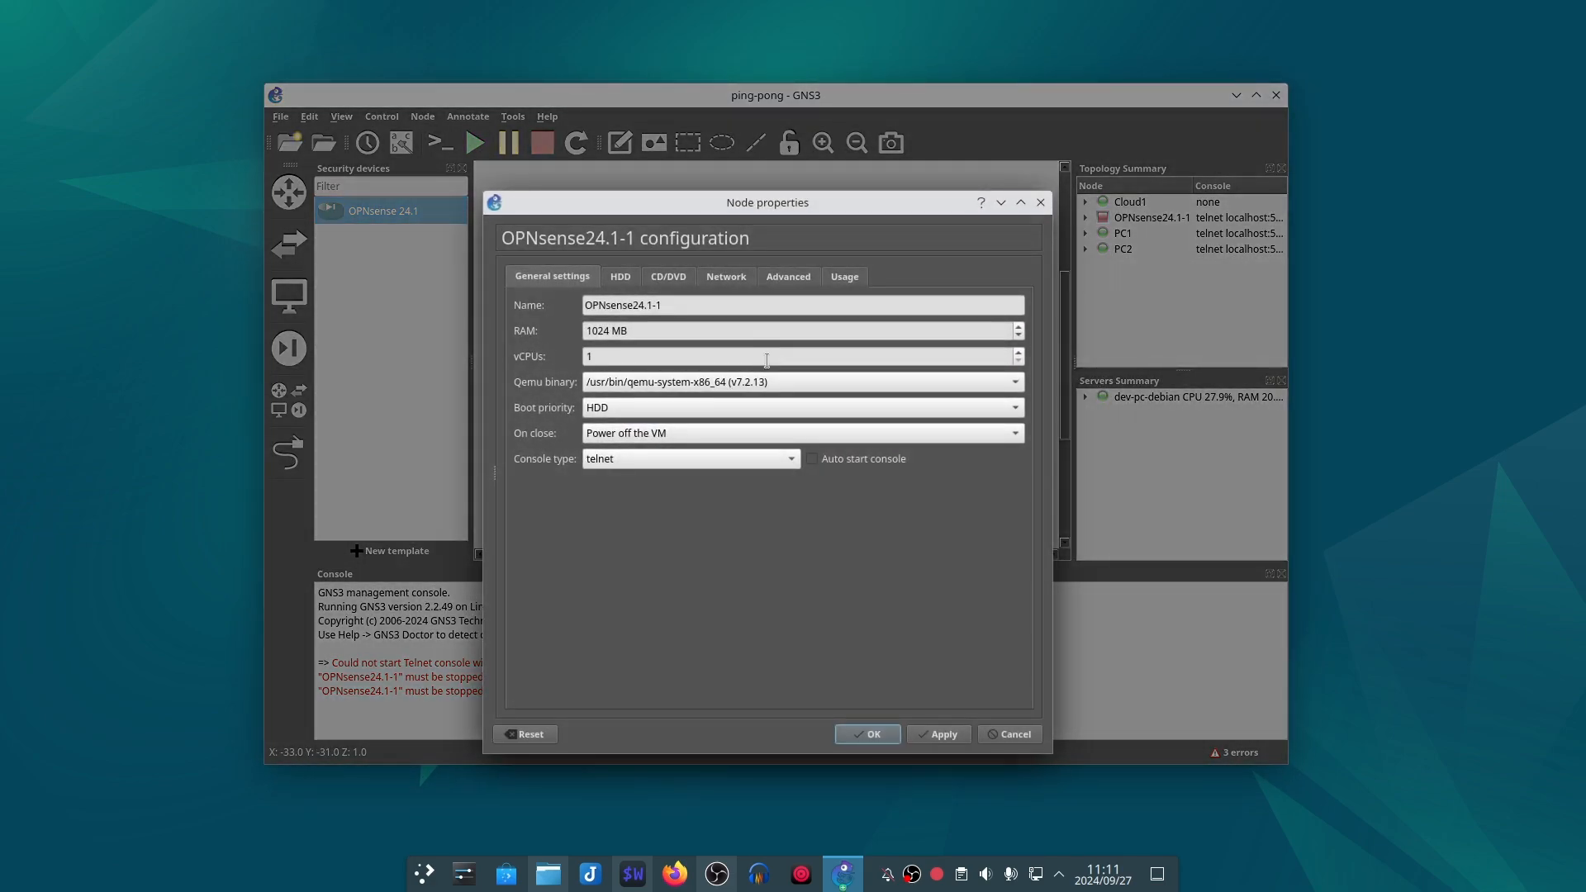
click(669, 460)
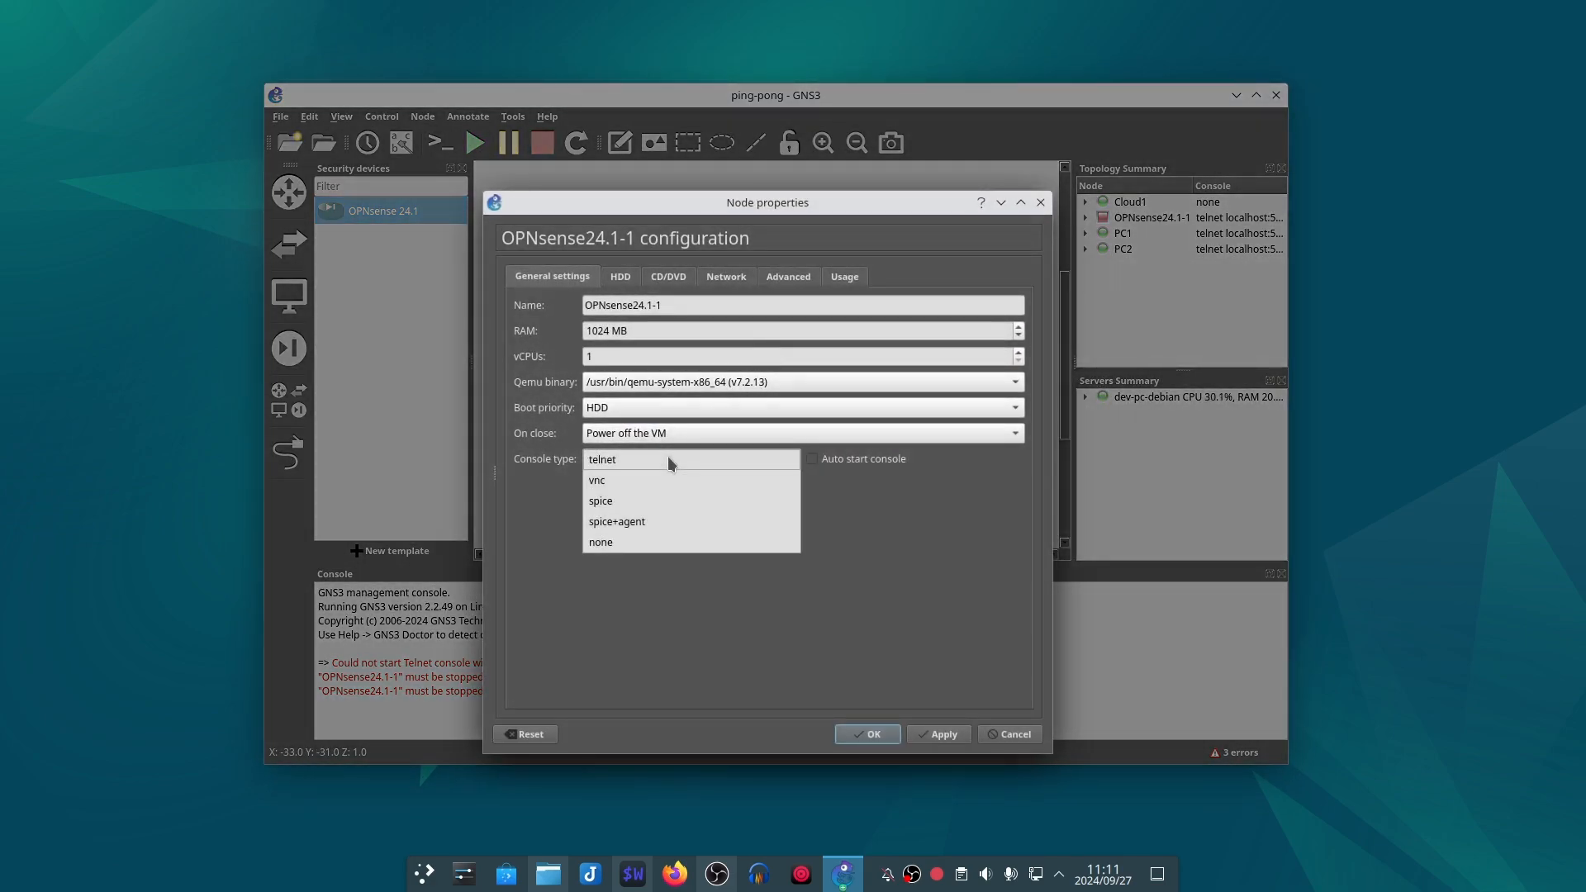
click(681, 520)
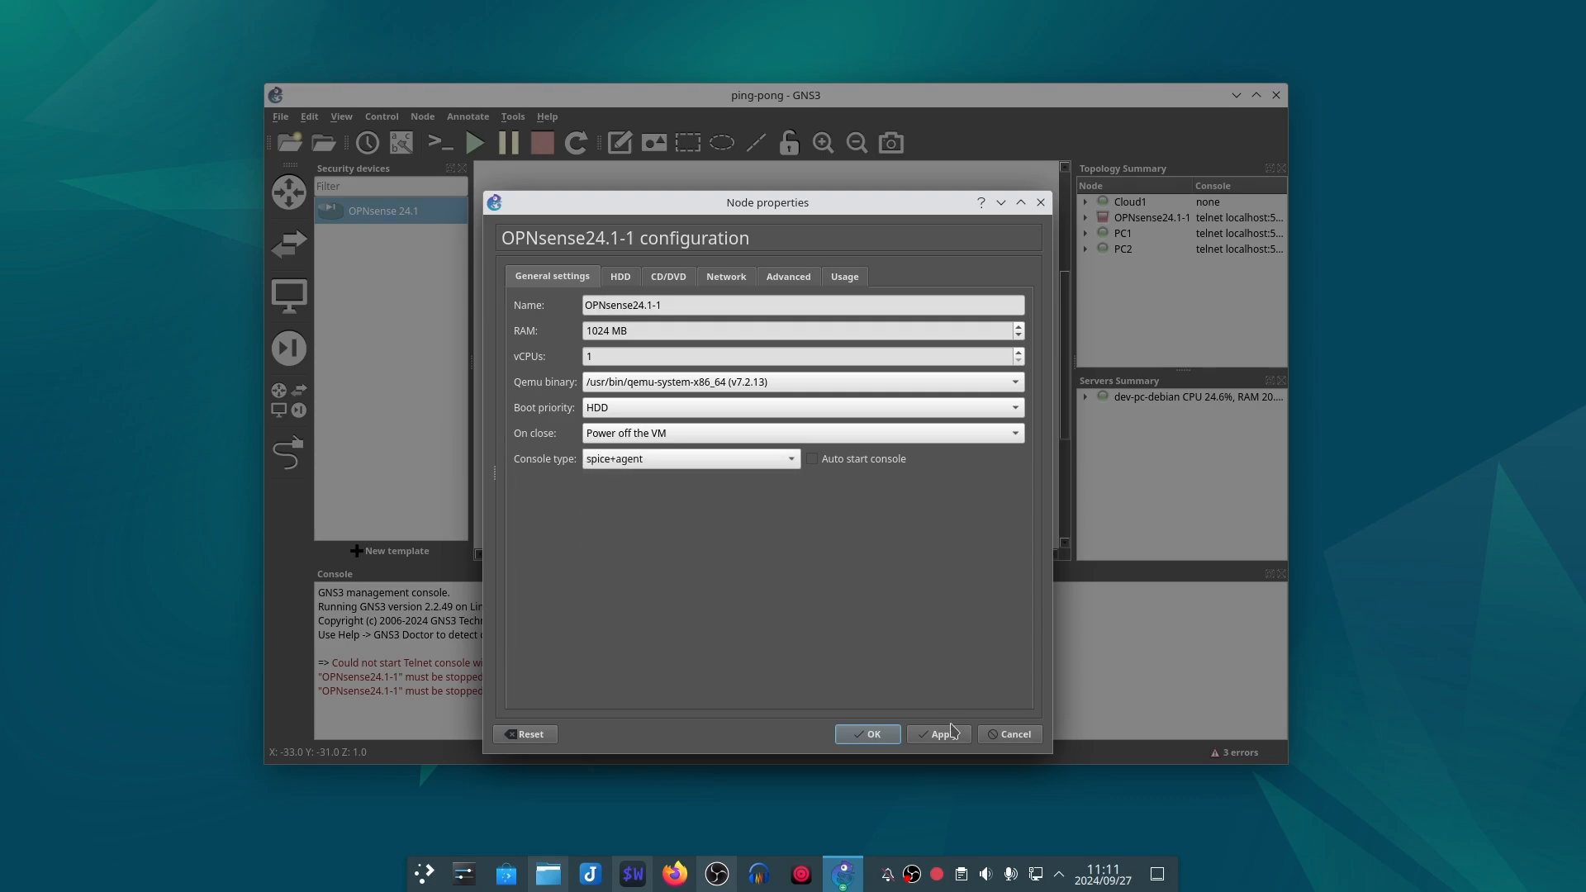
click(867, 733)
Step: Start the OPNsense24.1-1 node and open its console, moving the console window lower on the desktop
right_click(764, 341)
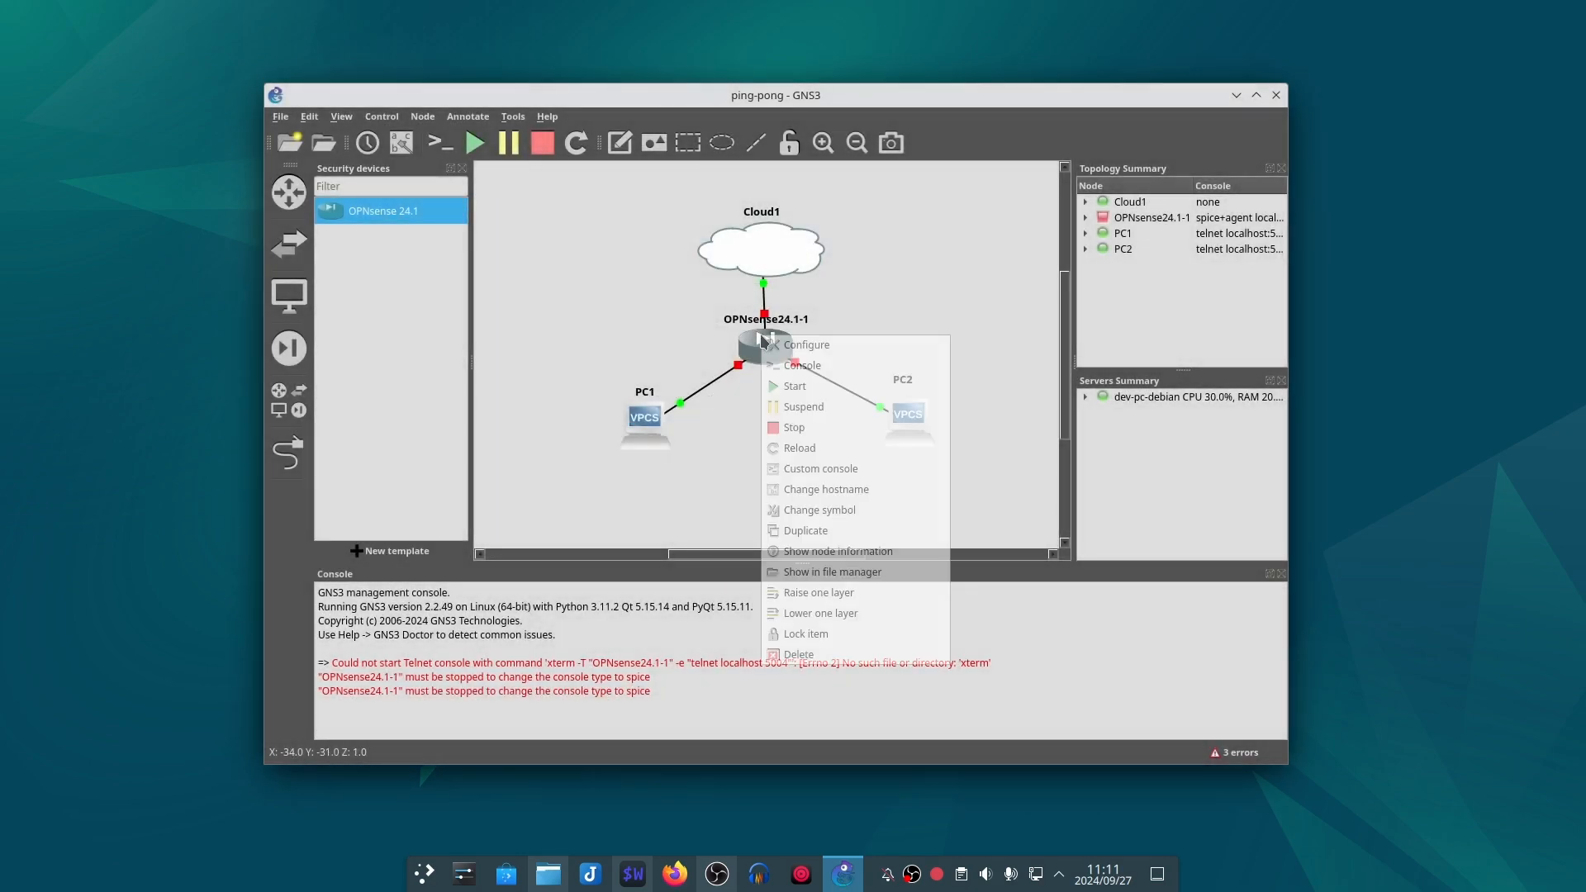
click(789, 386)
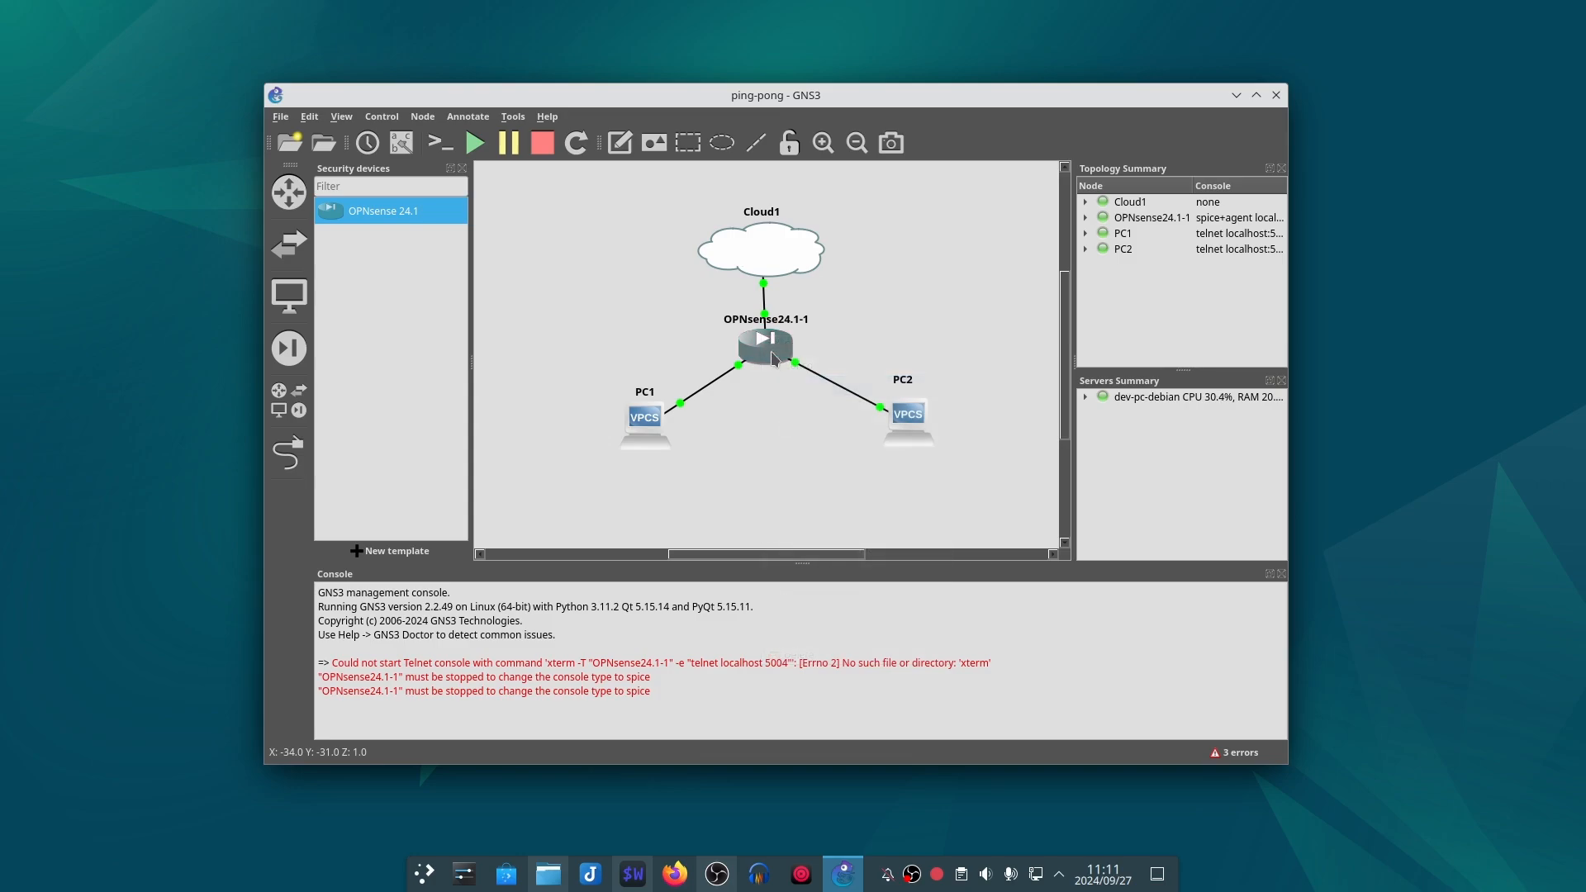
right_click(774, 356)
click(793, 382)
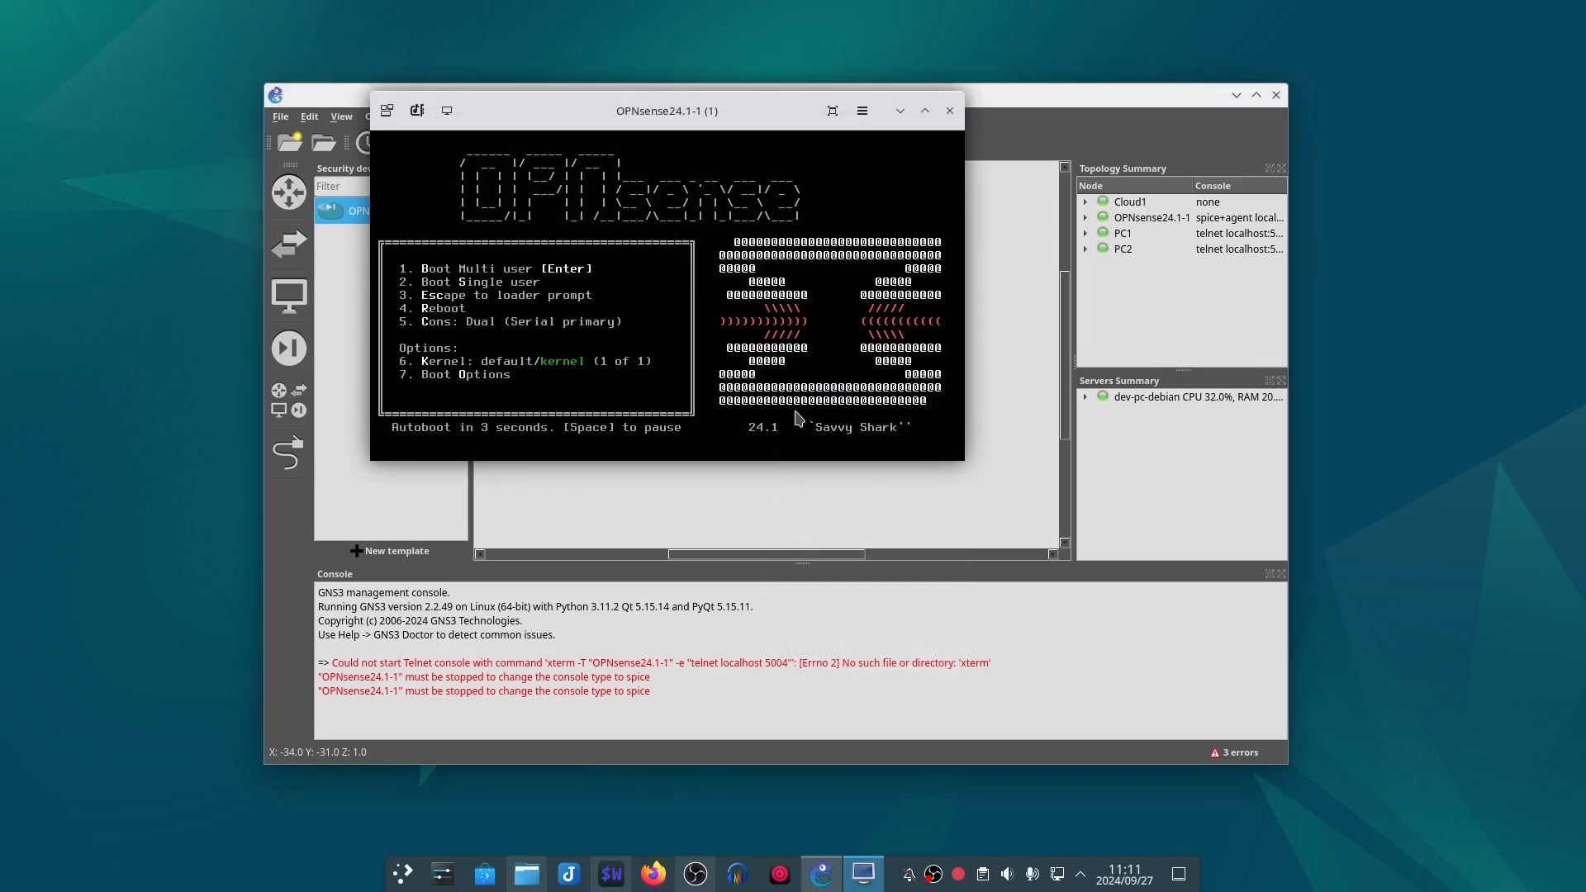
drag(702, 112, 781, 269)
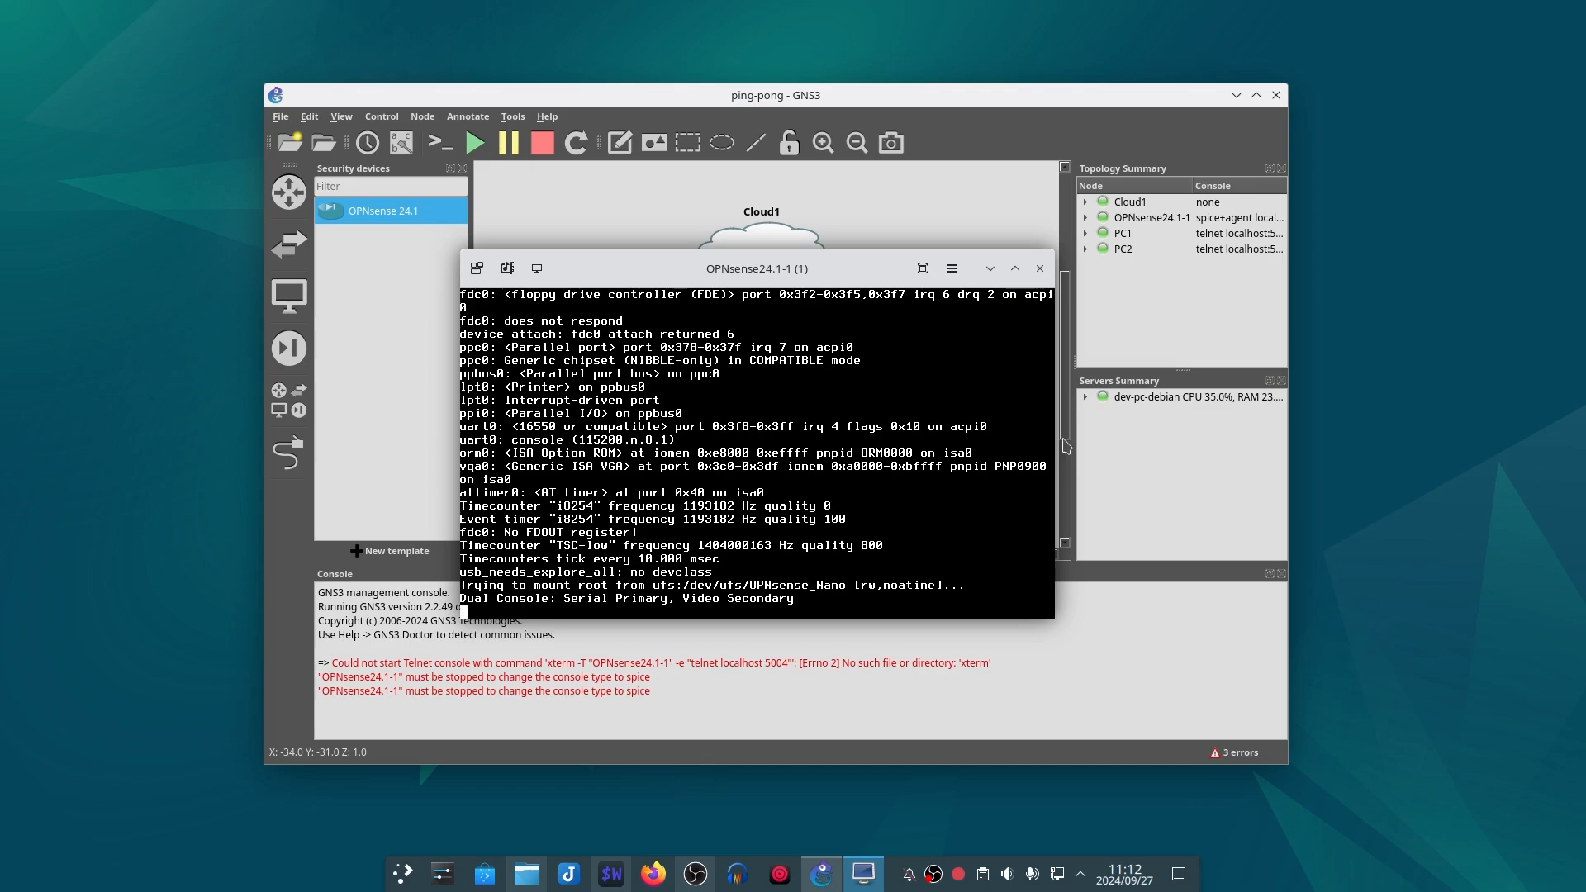
Step: Move the console window clear of the topology and delete the link between OPNsense24.1-1 and PC2
drag(830, 279, 481, 222)
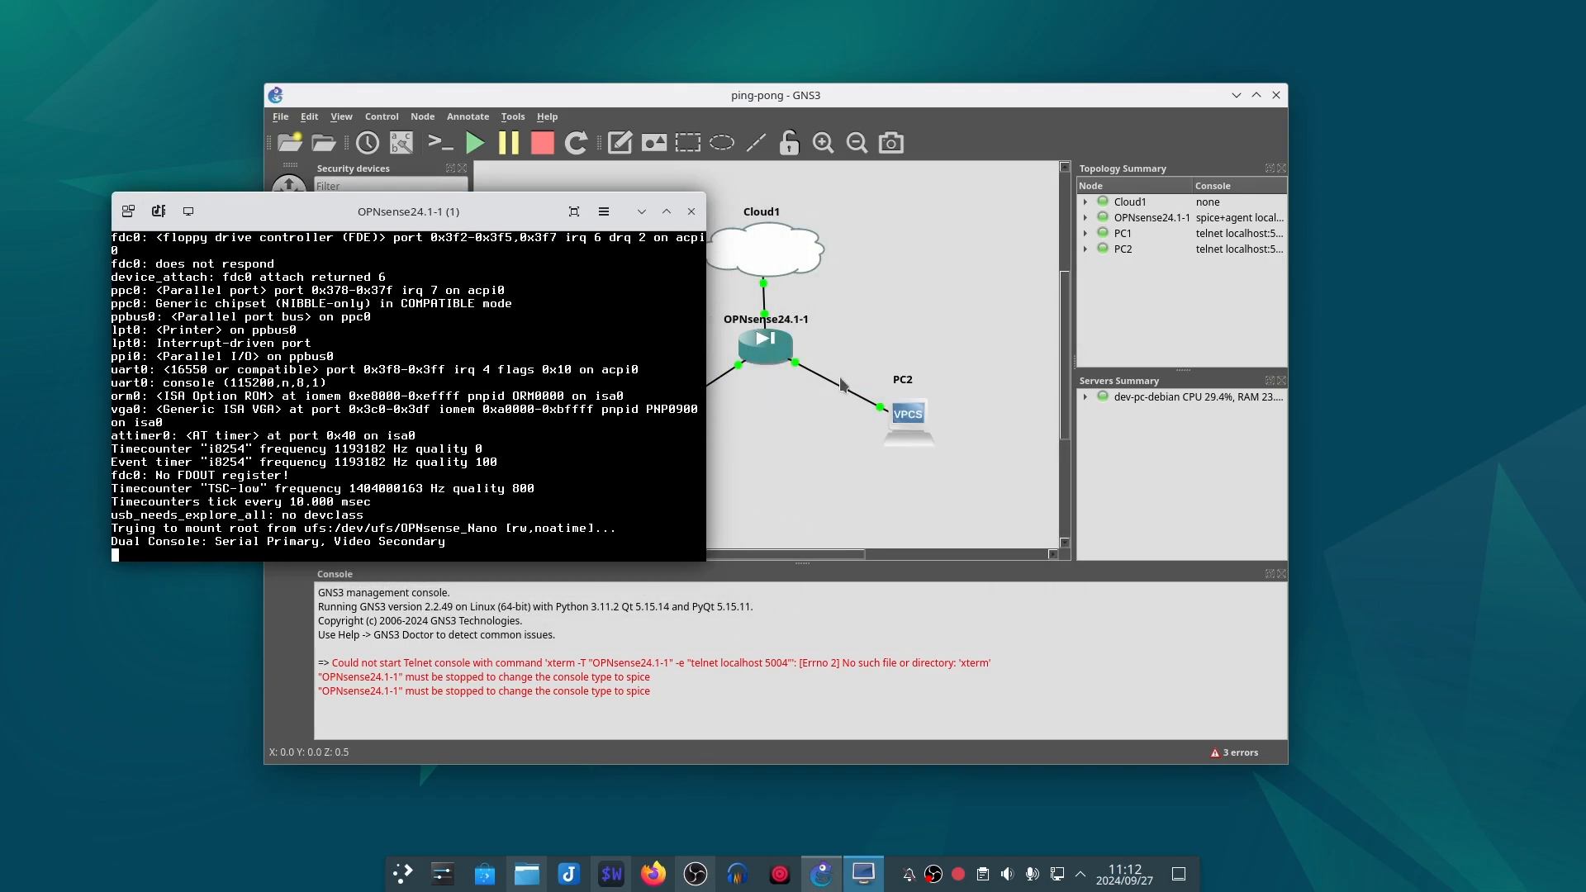
click(843, 385)
right_click(844, 387)
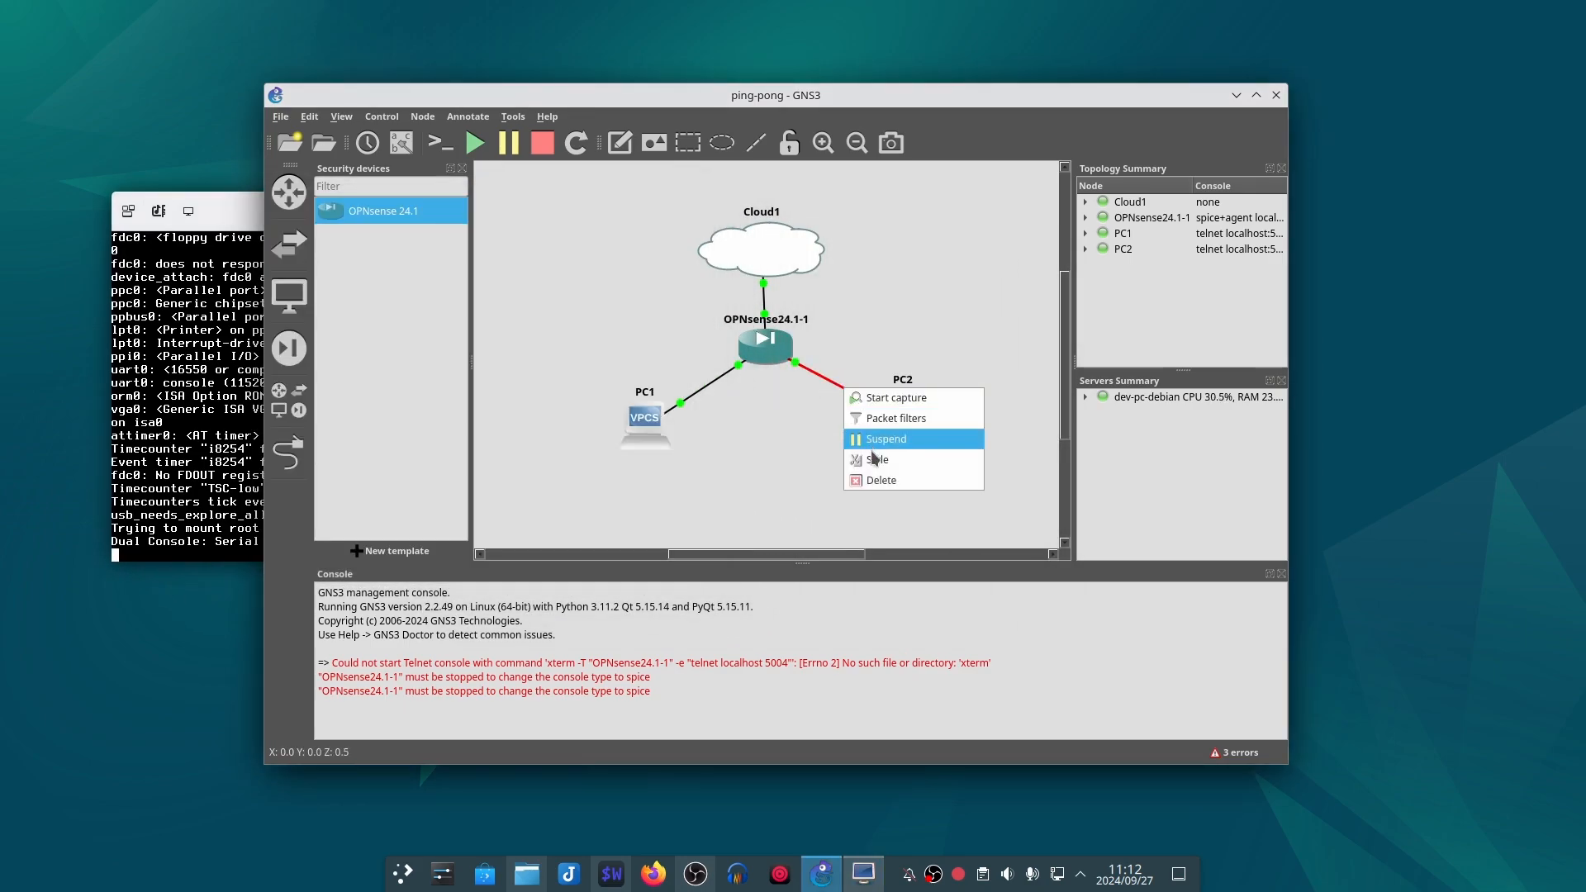
click(877, 480)
drag(907, 425, 907, 430)
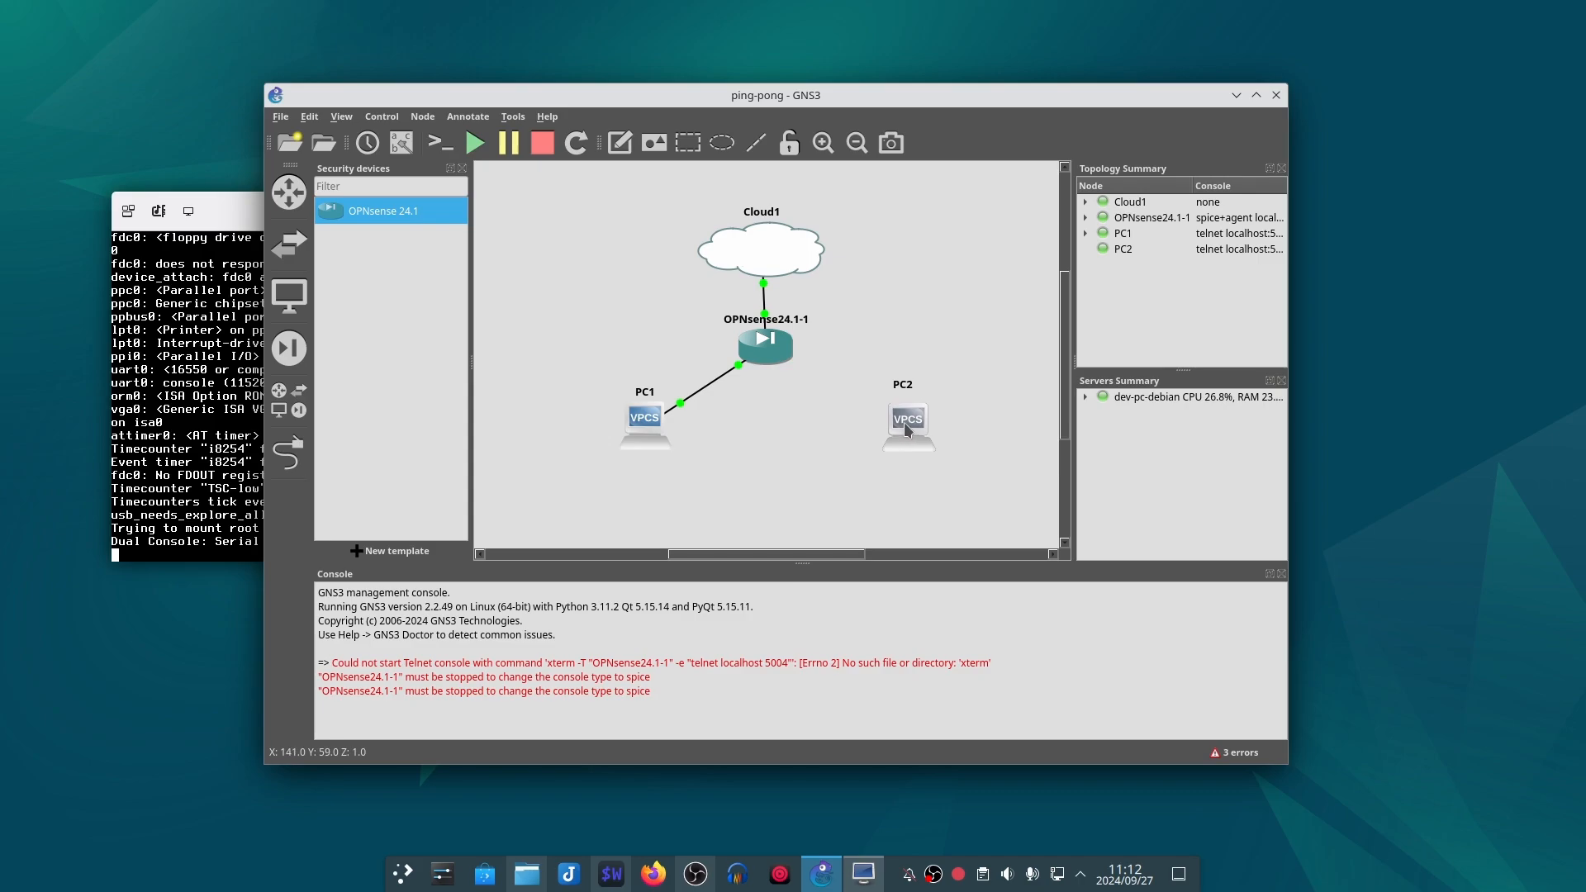
Step: Link PC2's Ethernet0 to port em2 of the OPNsense24.1-1 node again and nudge PC2 slightly down and to the left
click(288, 453)
click(901, 417)
click(934, 425)
click(775, 347)
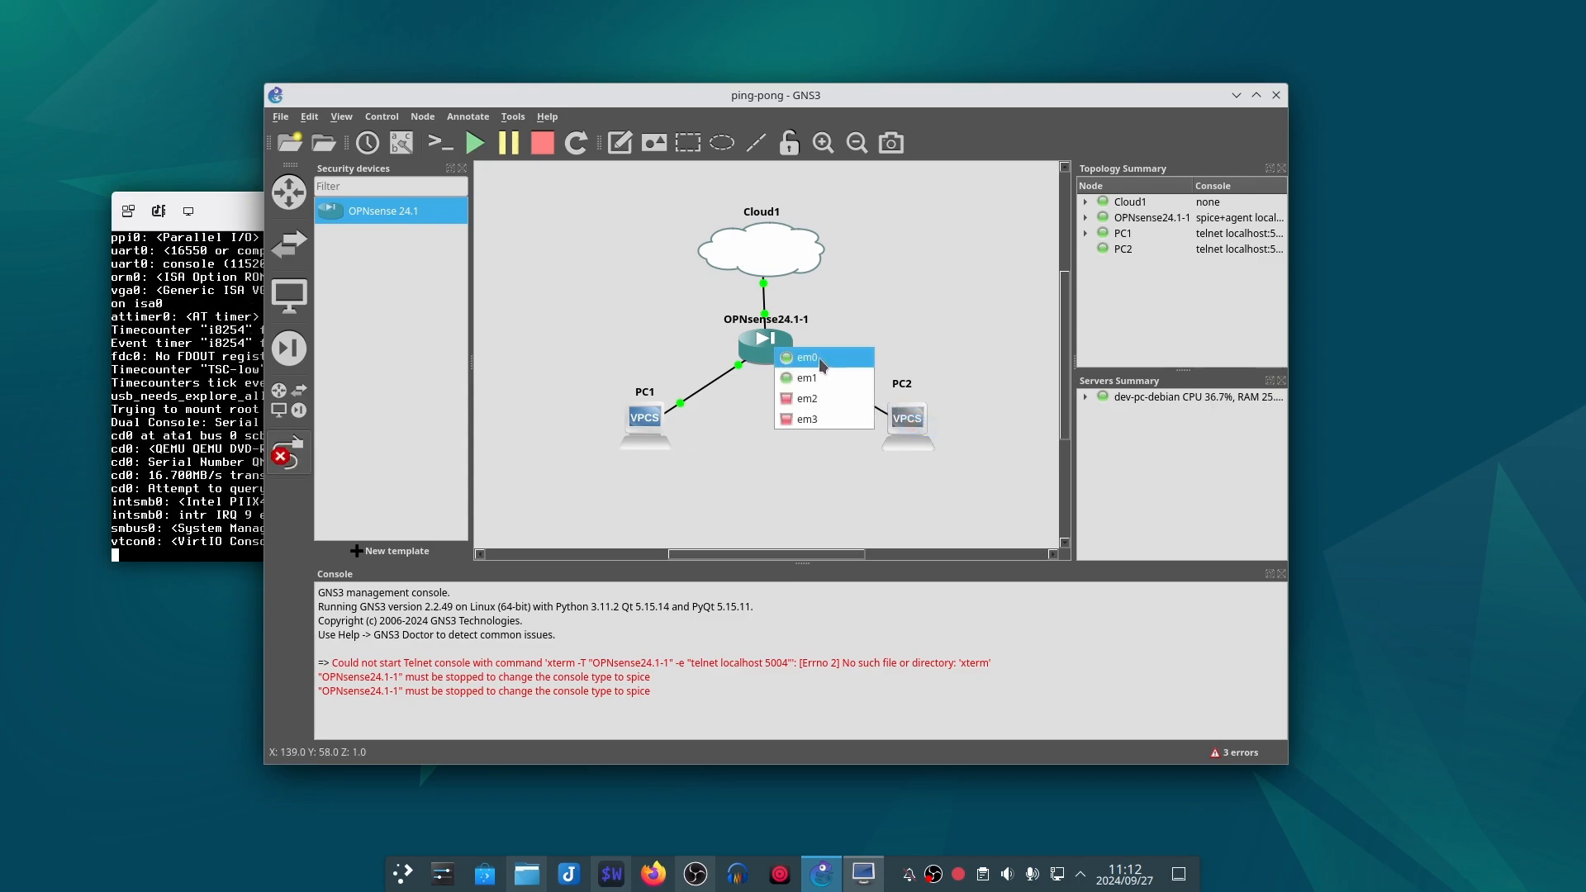
click(826, 402)
click(287, 454)
drag(915, 432, 910, 436)
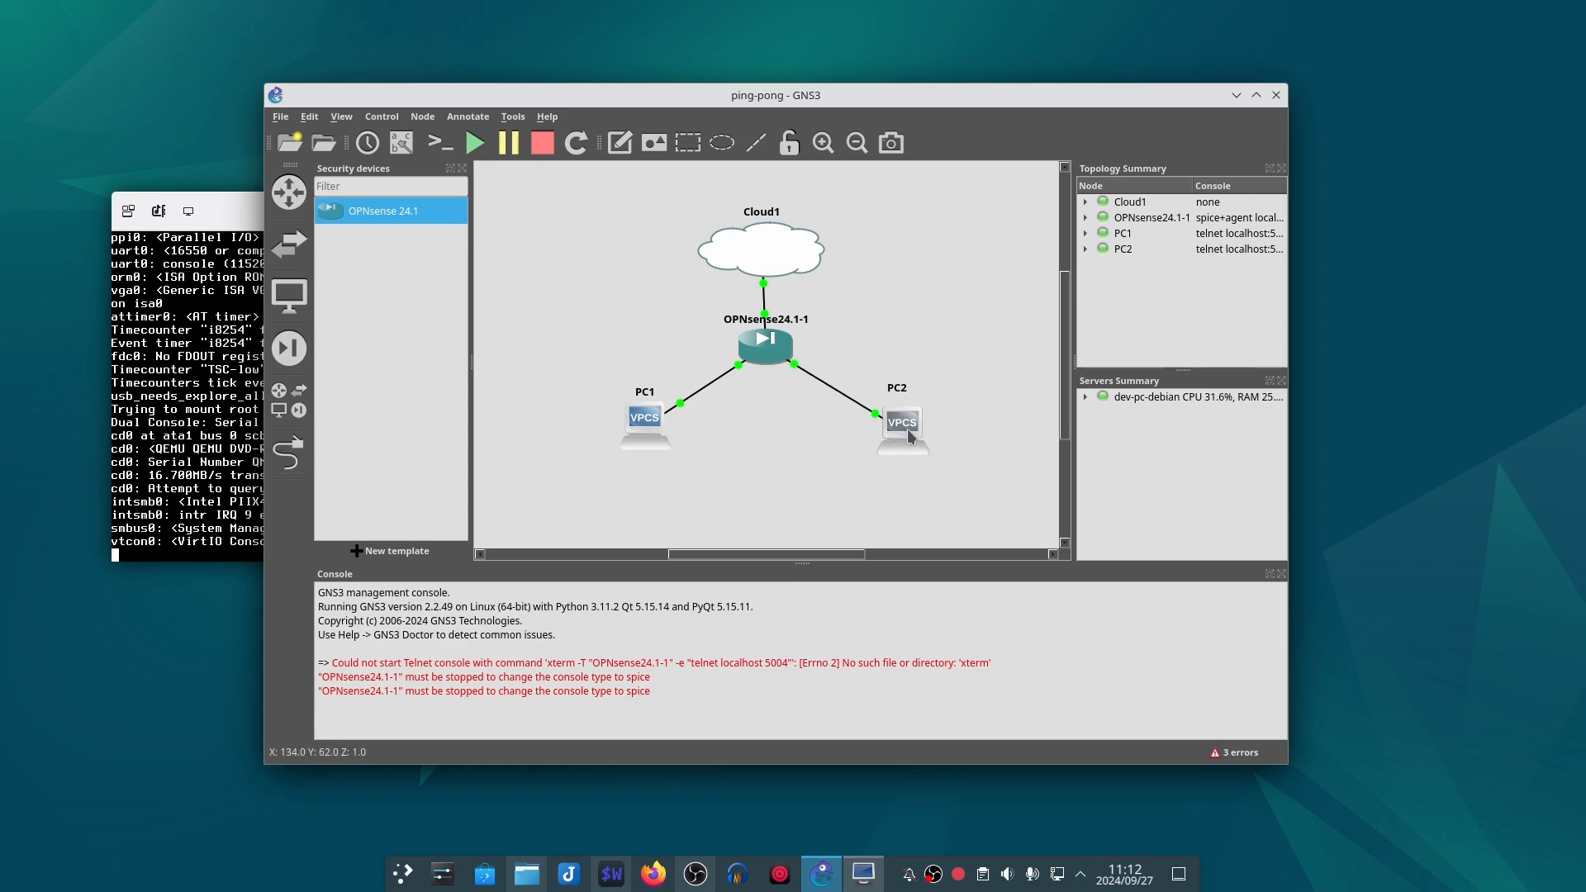
Step: Rearrange the windows so the OPNsense24.1-1 console lies in front of the GNS3 main window, leaving PC2 uncovered
click(261, 215)
drag(261, 215, 630, 187)
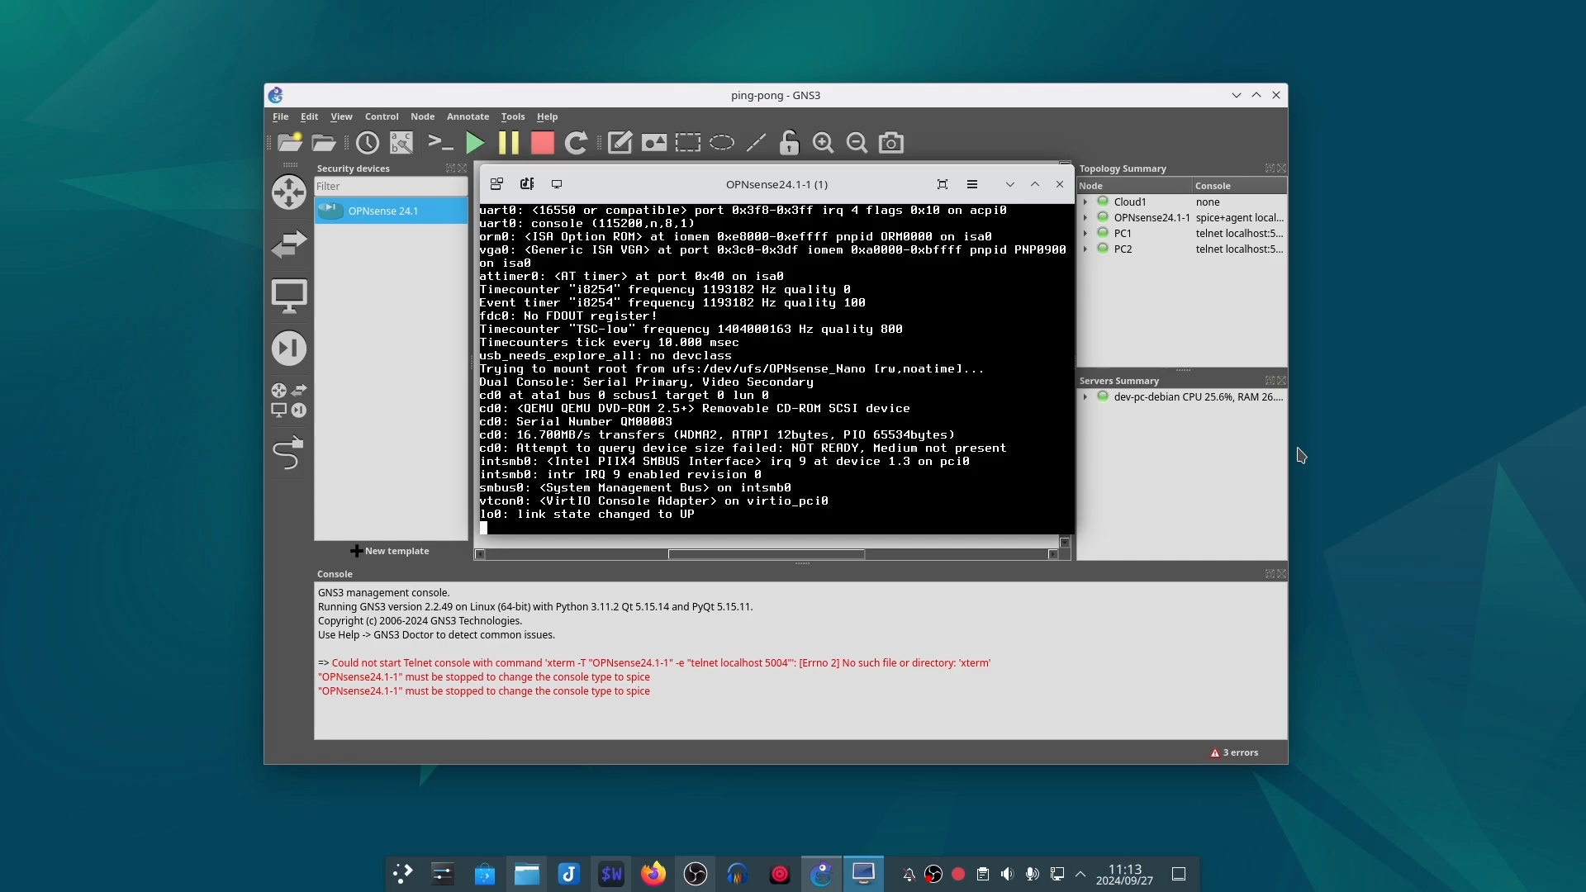
drag(717, 184, 276, 181)
drag(463, 95, 569, 109)
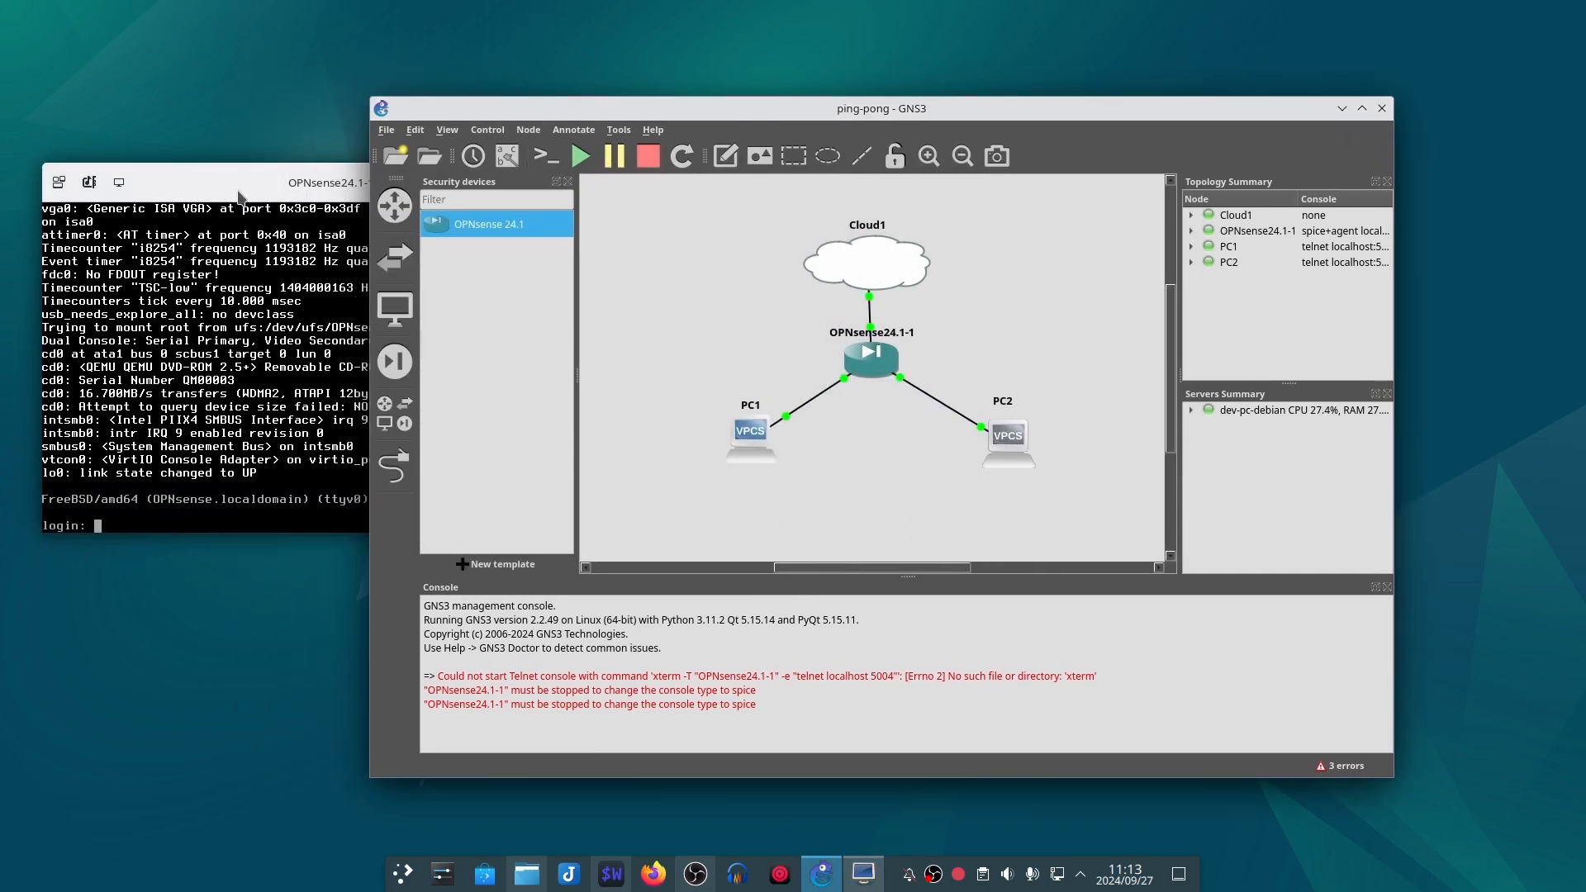
drag(251, 184, 578, 184)
Step: Log in to the OPNsense console as root with the account password
click(509, 523)
text(root)
key(Return)
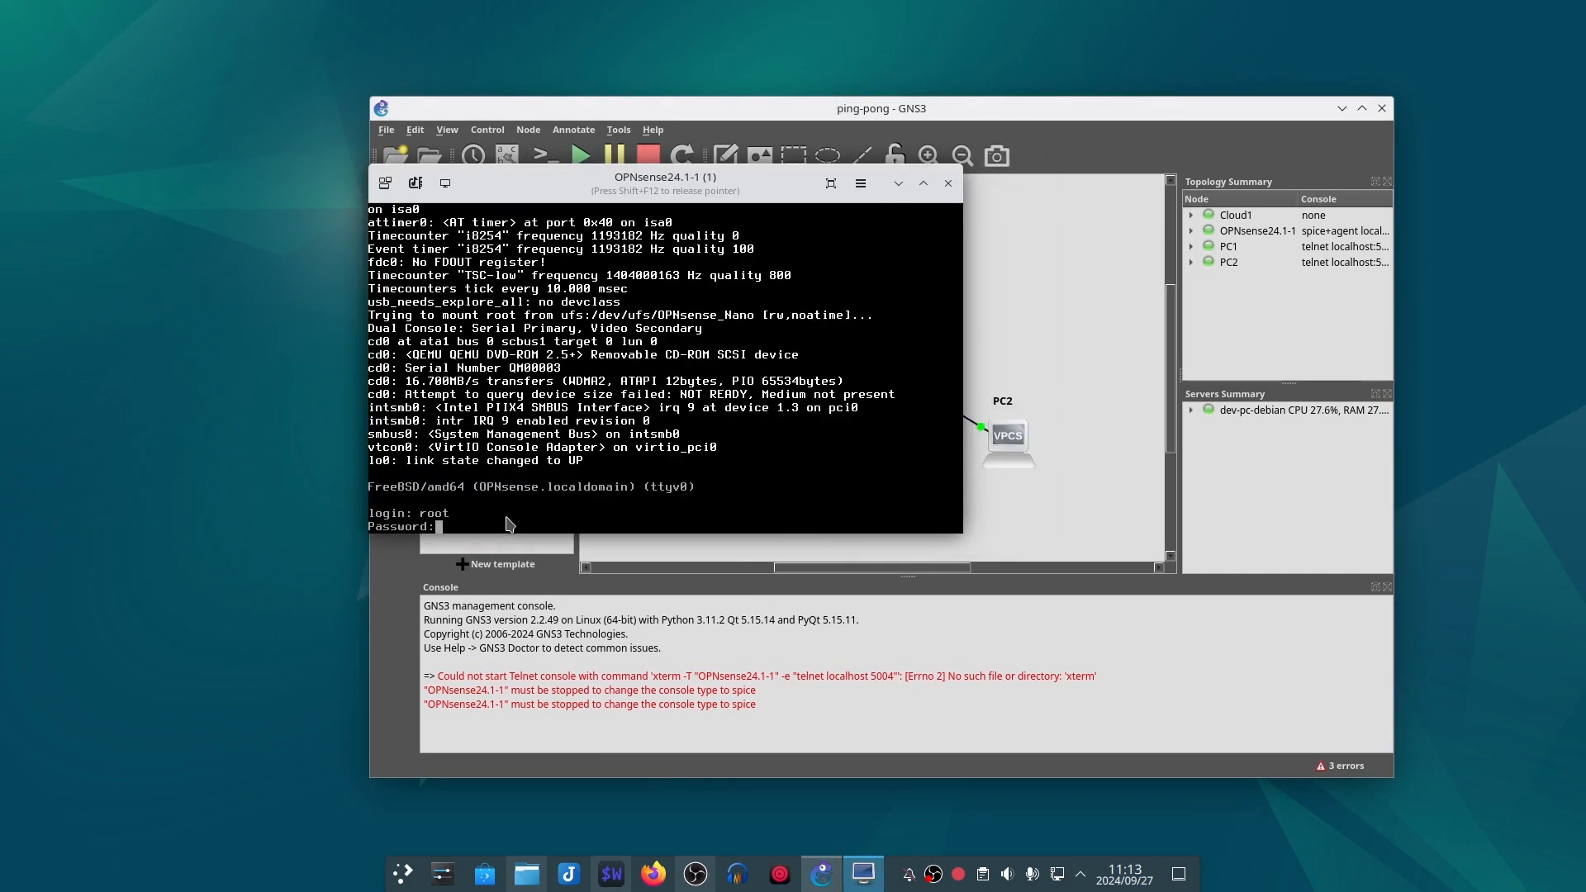
text(opnsense)
key(Return)
Step: Start the interface assignment with option 1 and decline configuring LAGGs and VLANs
text(1)
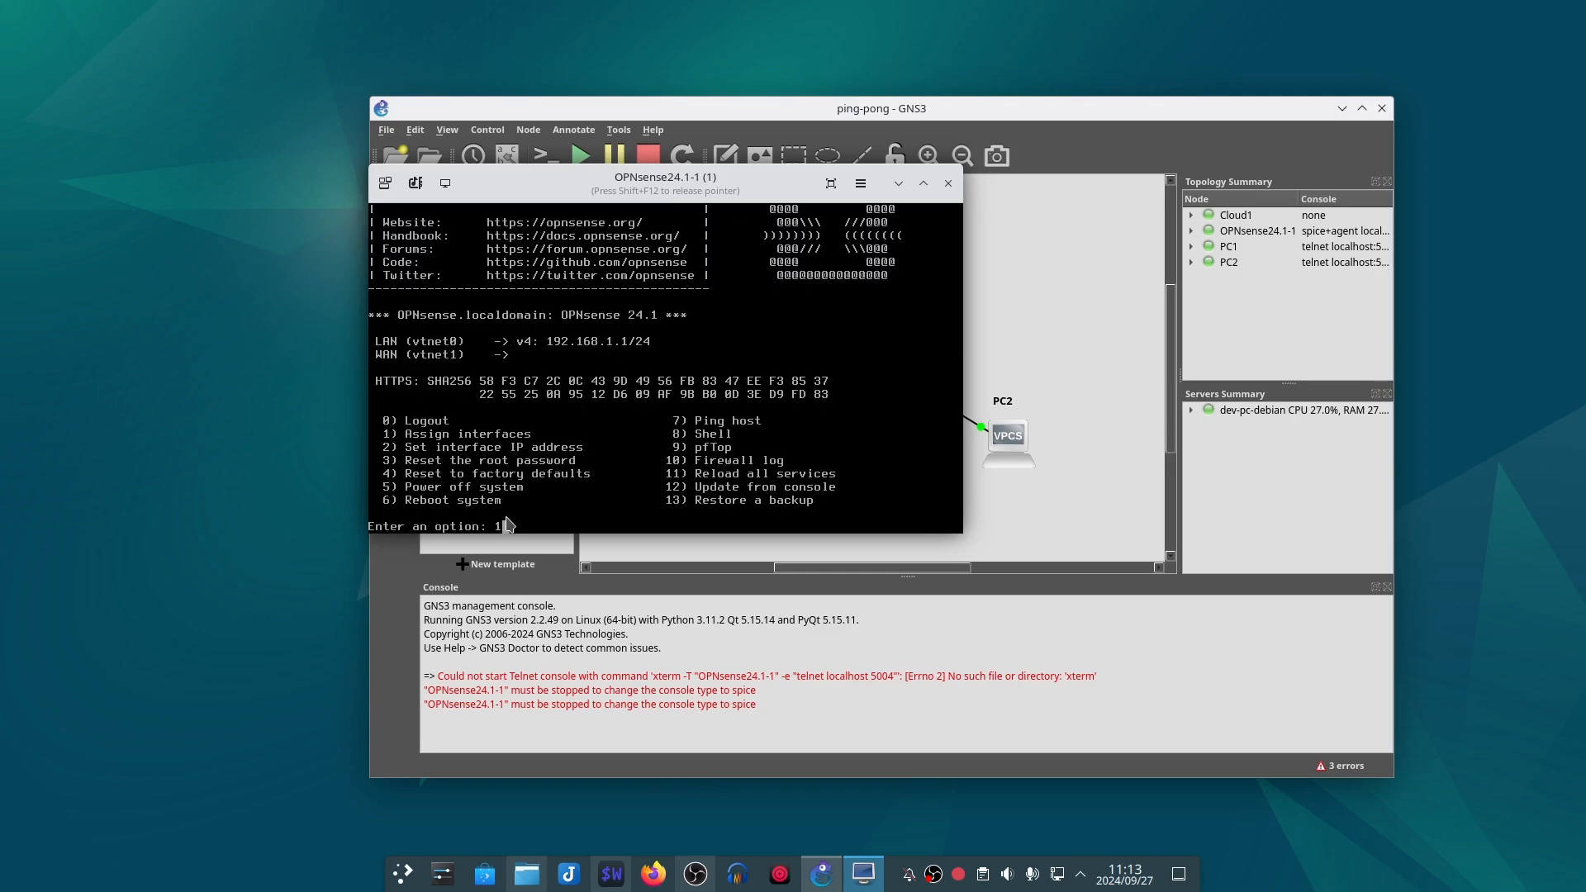
key(Return)
text(n)
key(Return)
text(n)
key(Return)
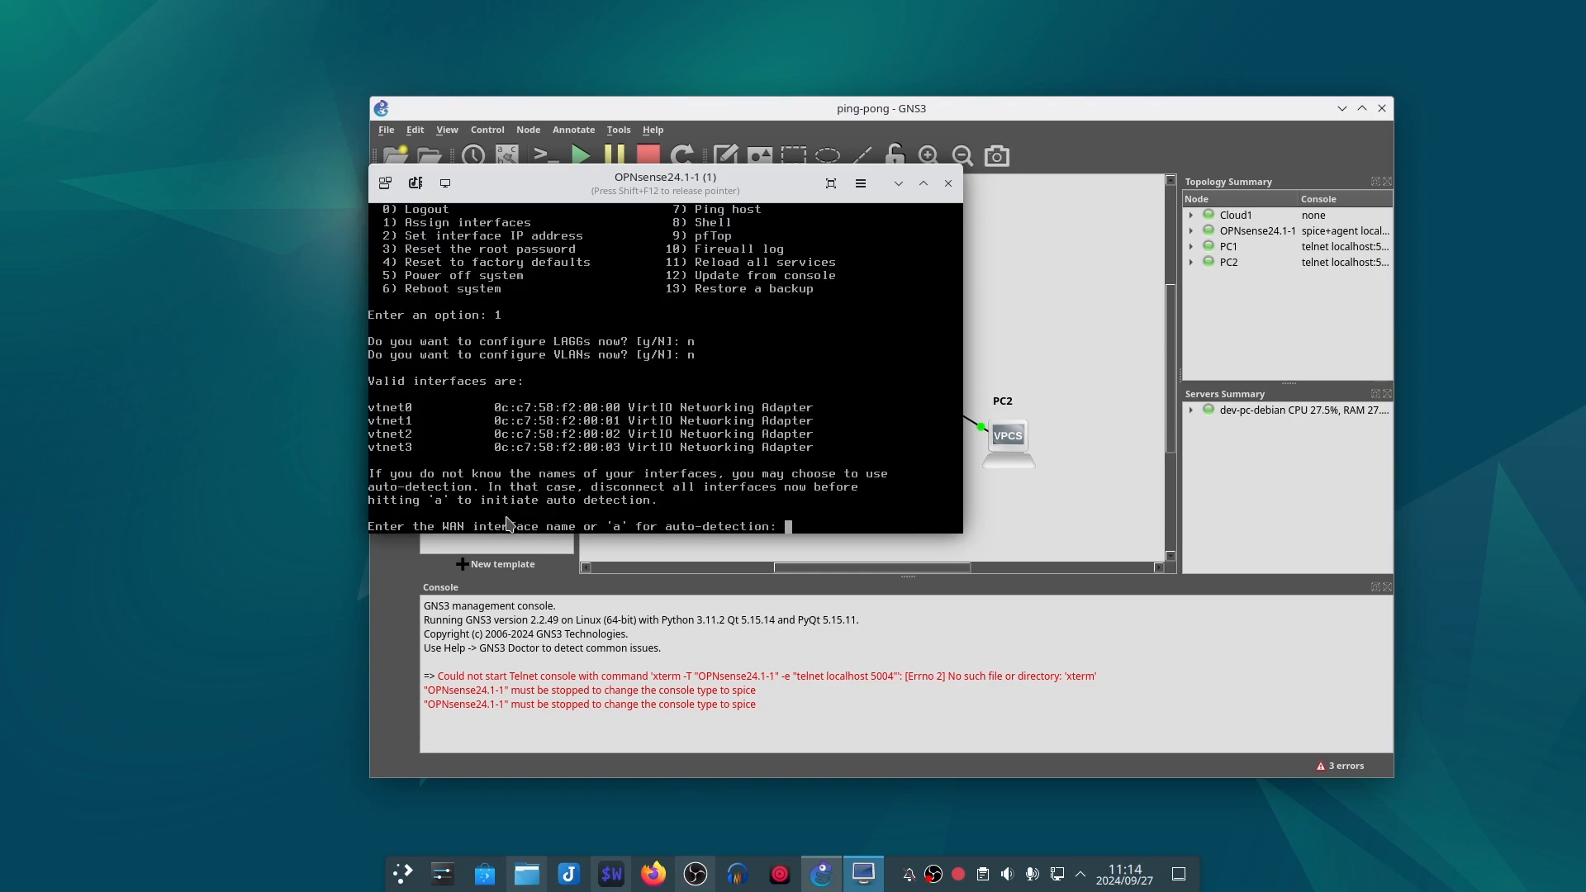
Step: Assign vtnet0 as the WAN and vtnet1 as the LAN interface, skip the optional interface, and confirm the assignment
text(vtnet0)
key(Return)
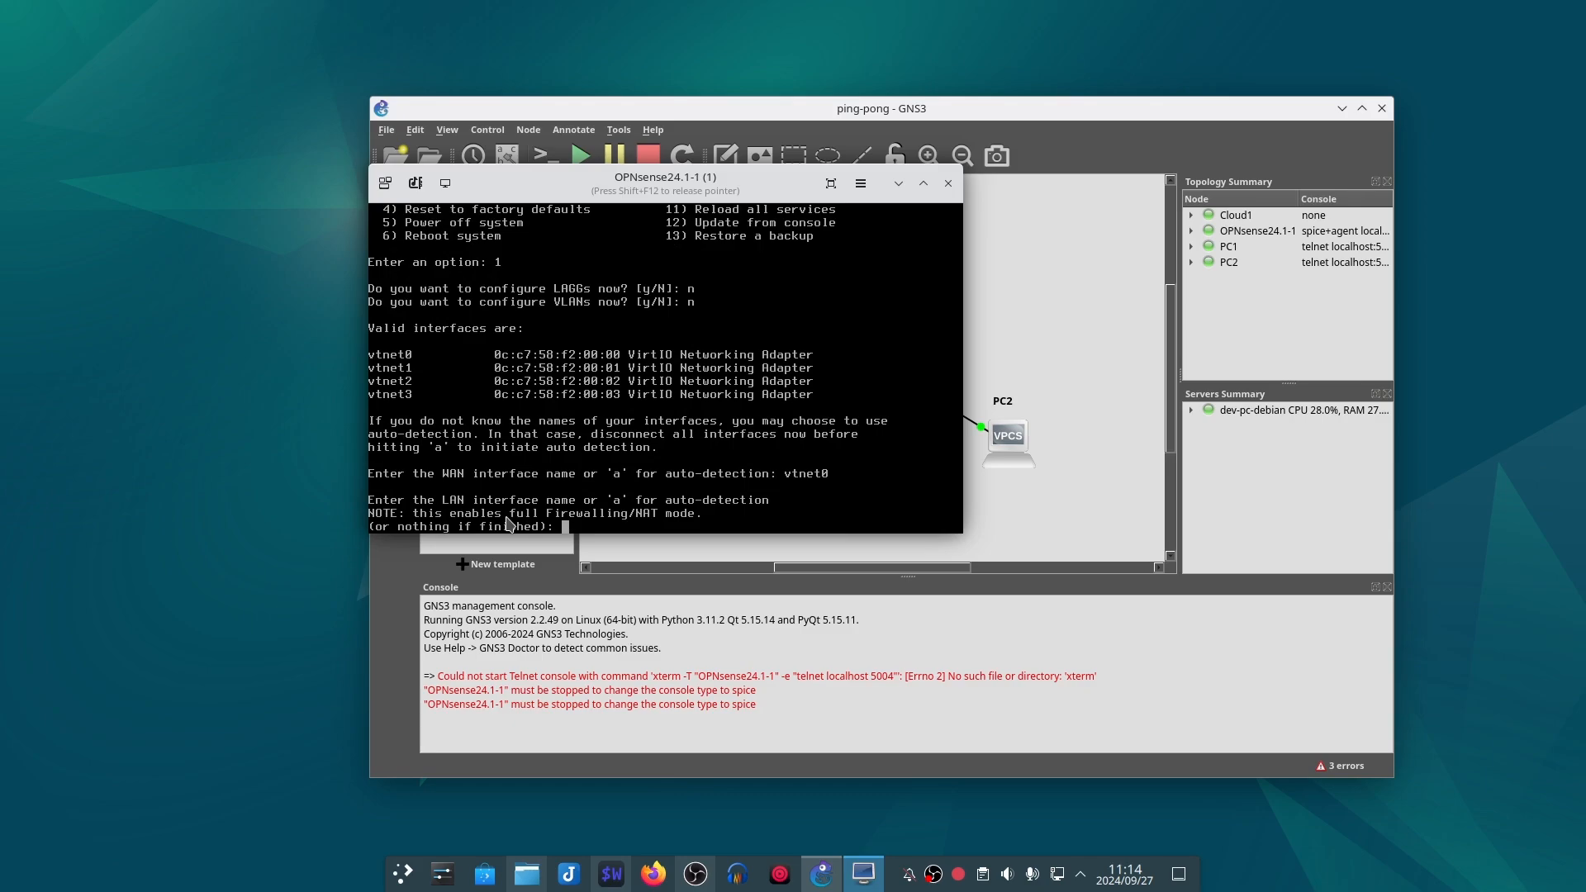
text(vtnet1)
key(Return)
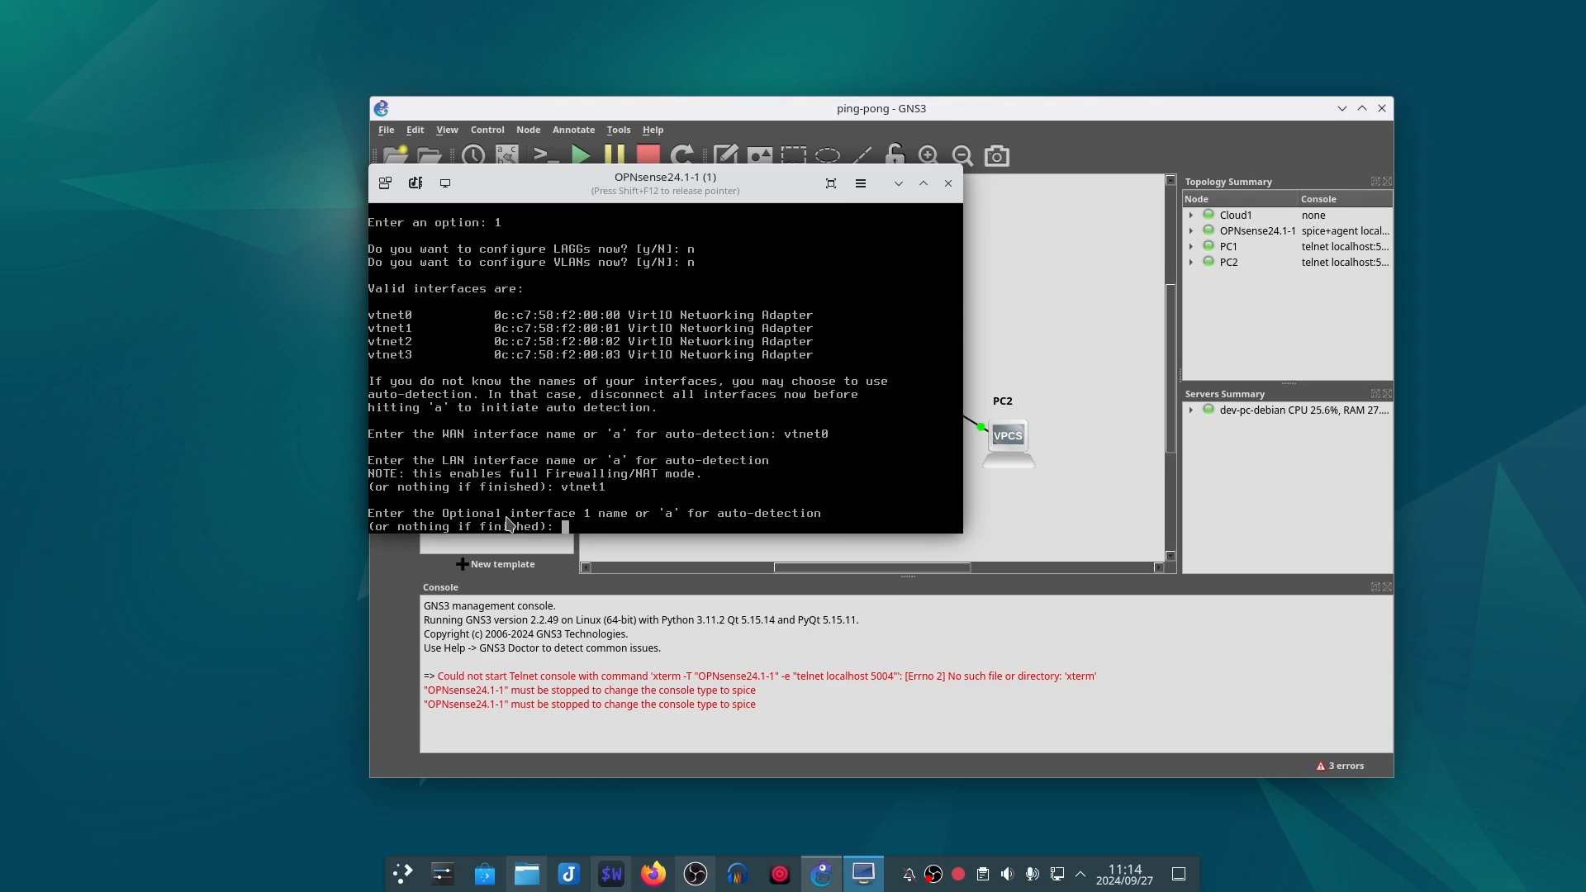
key(Return)
text(y)
key(Return)
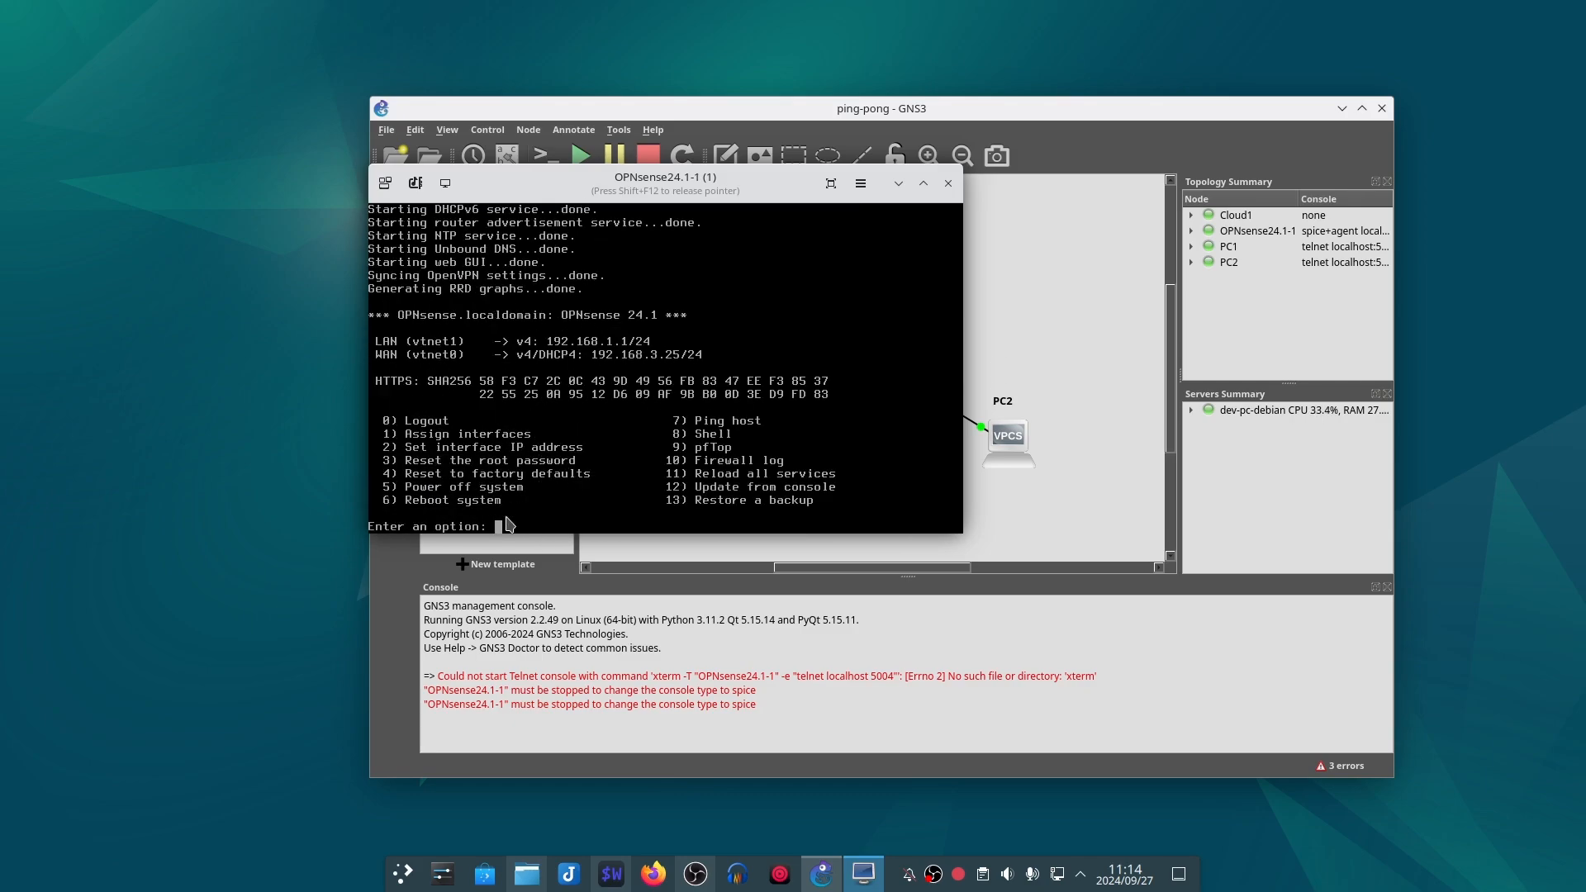
Step: Release the pointer from the OPNsense console and enlarge the console window slightly
key(shift+F12)
click(507, 525)
key(shift+F12)
click(805, 712)
click(863, 874)
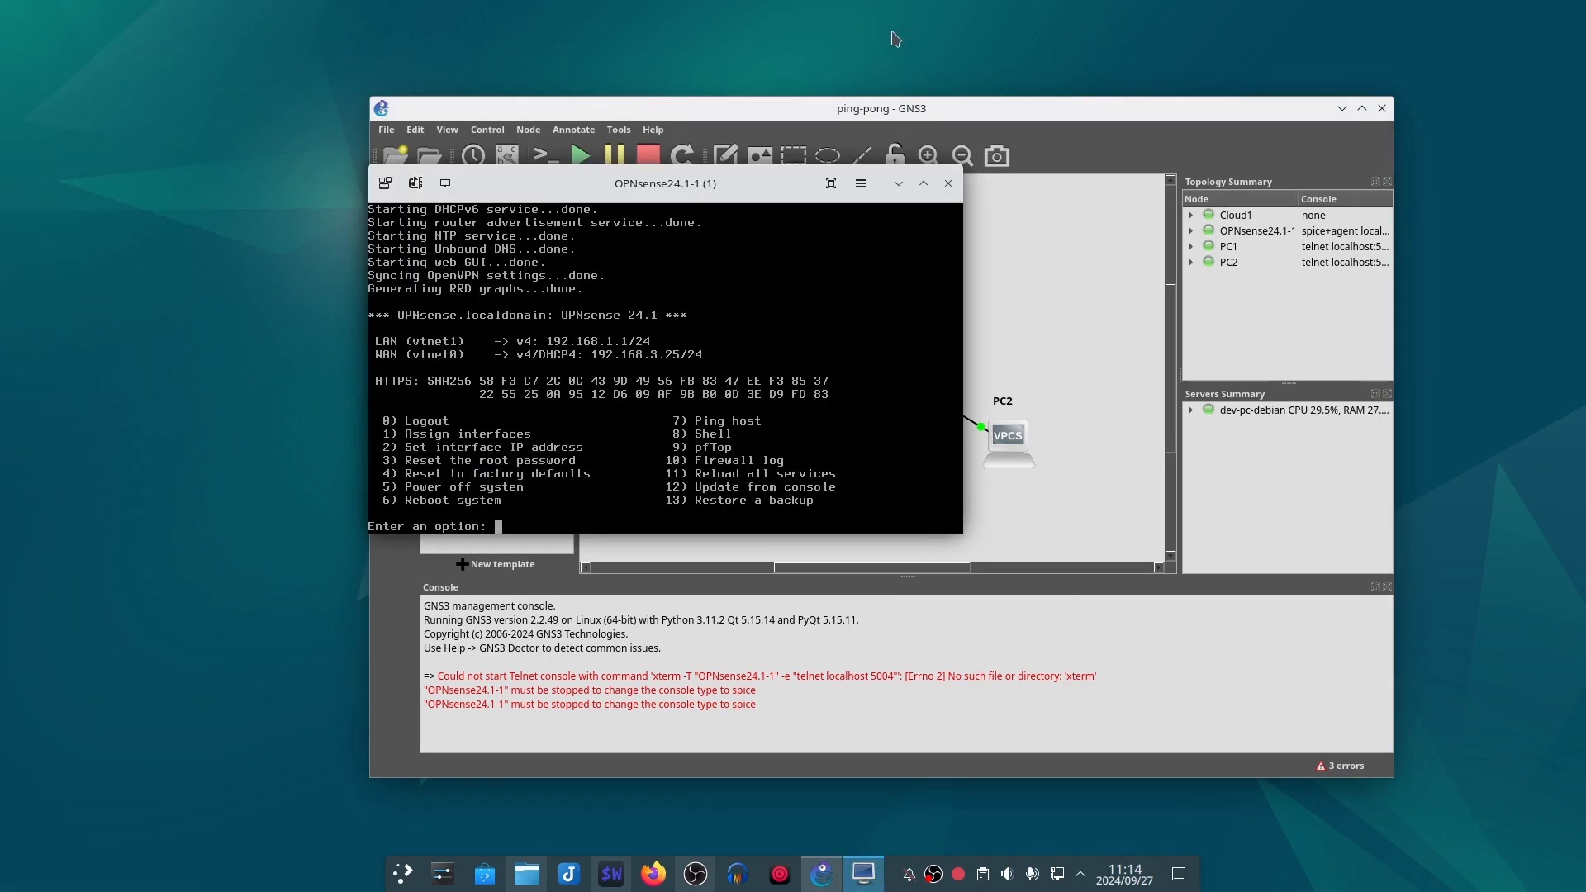
drag(761, 155, 394, 3)
drag(369, 377, 343, 377)
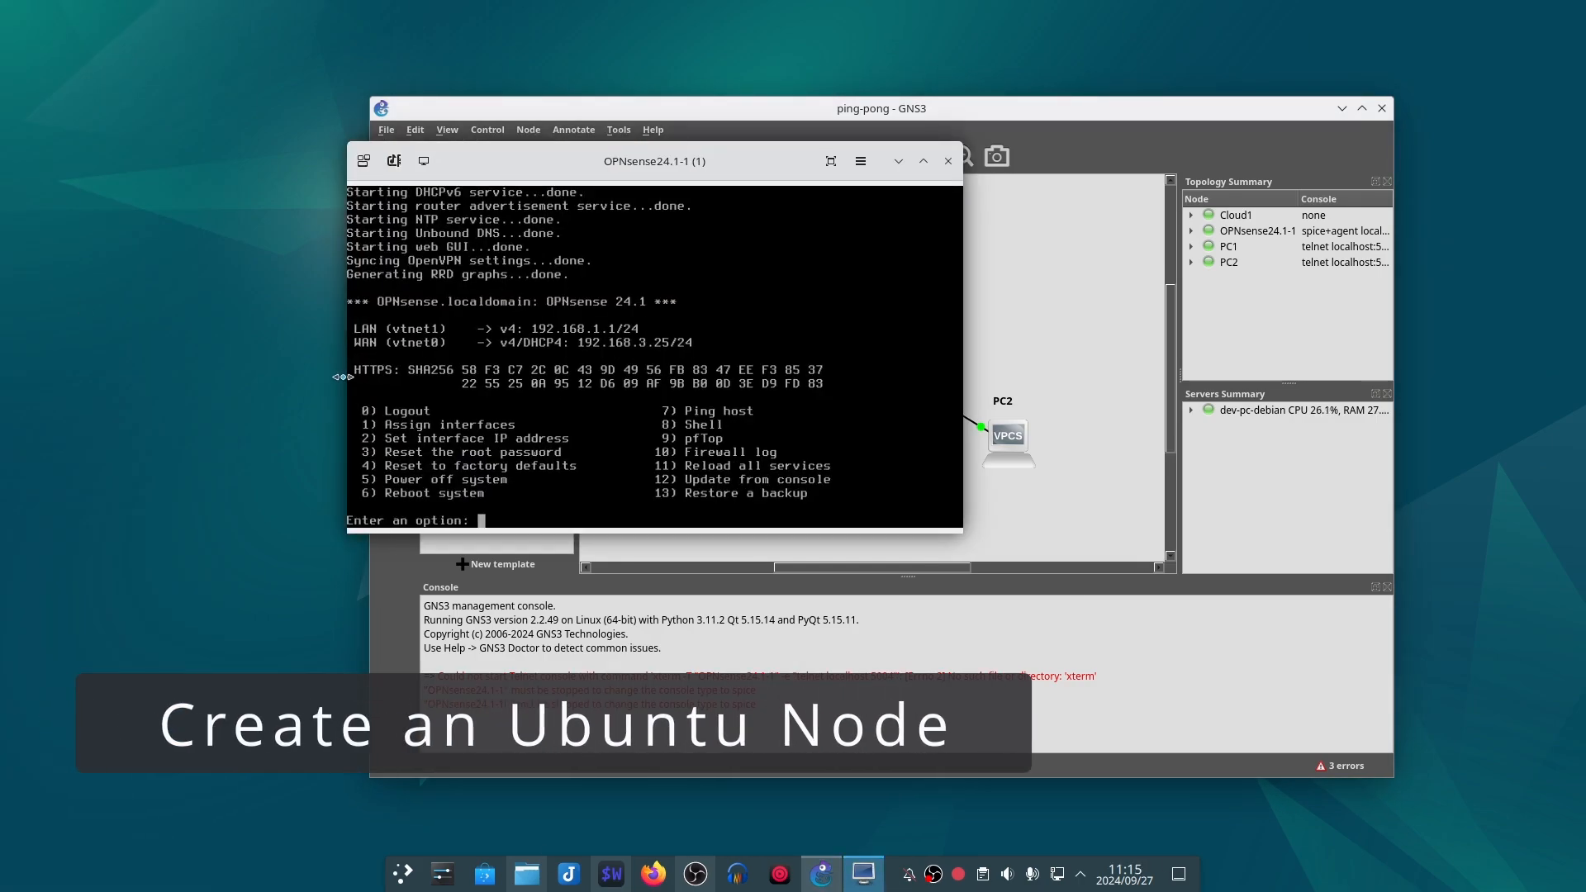
right_click(755, 349)
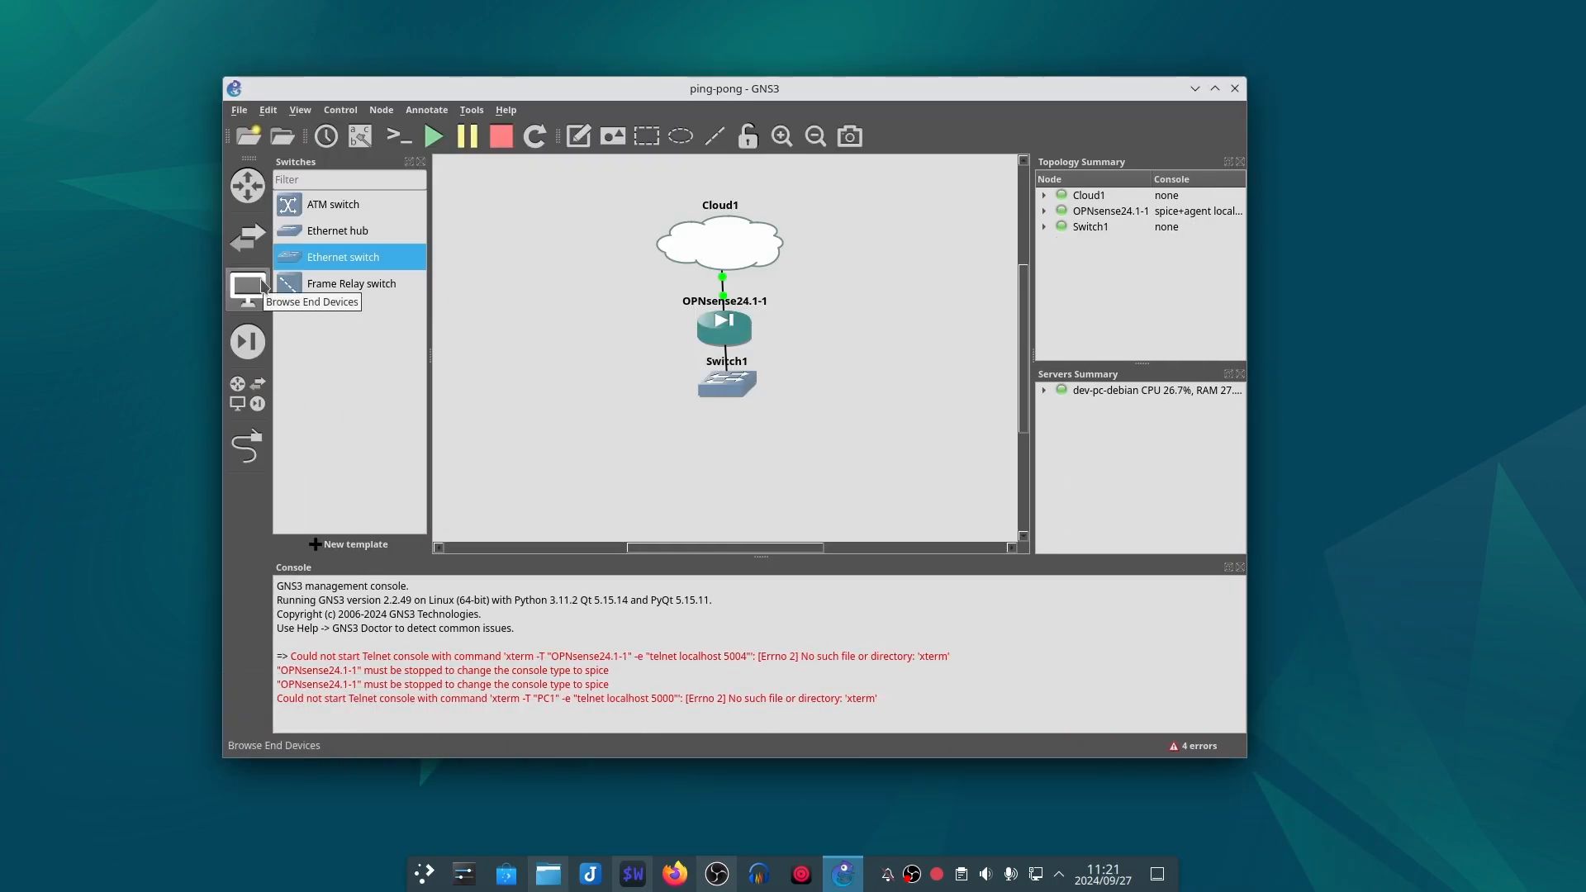
Step: Start a new template for the Ubuntu Desktop Guest appliance from the server's Guests category, installed on the local computer
click(248, 289)
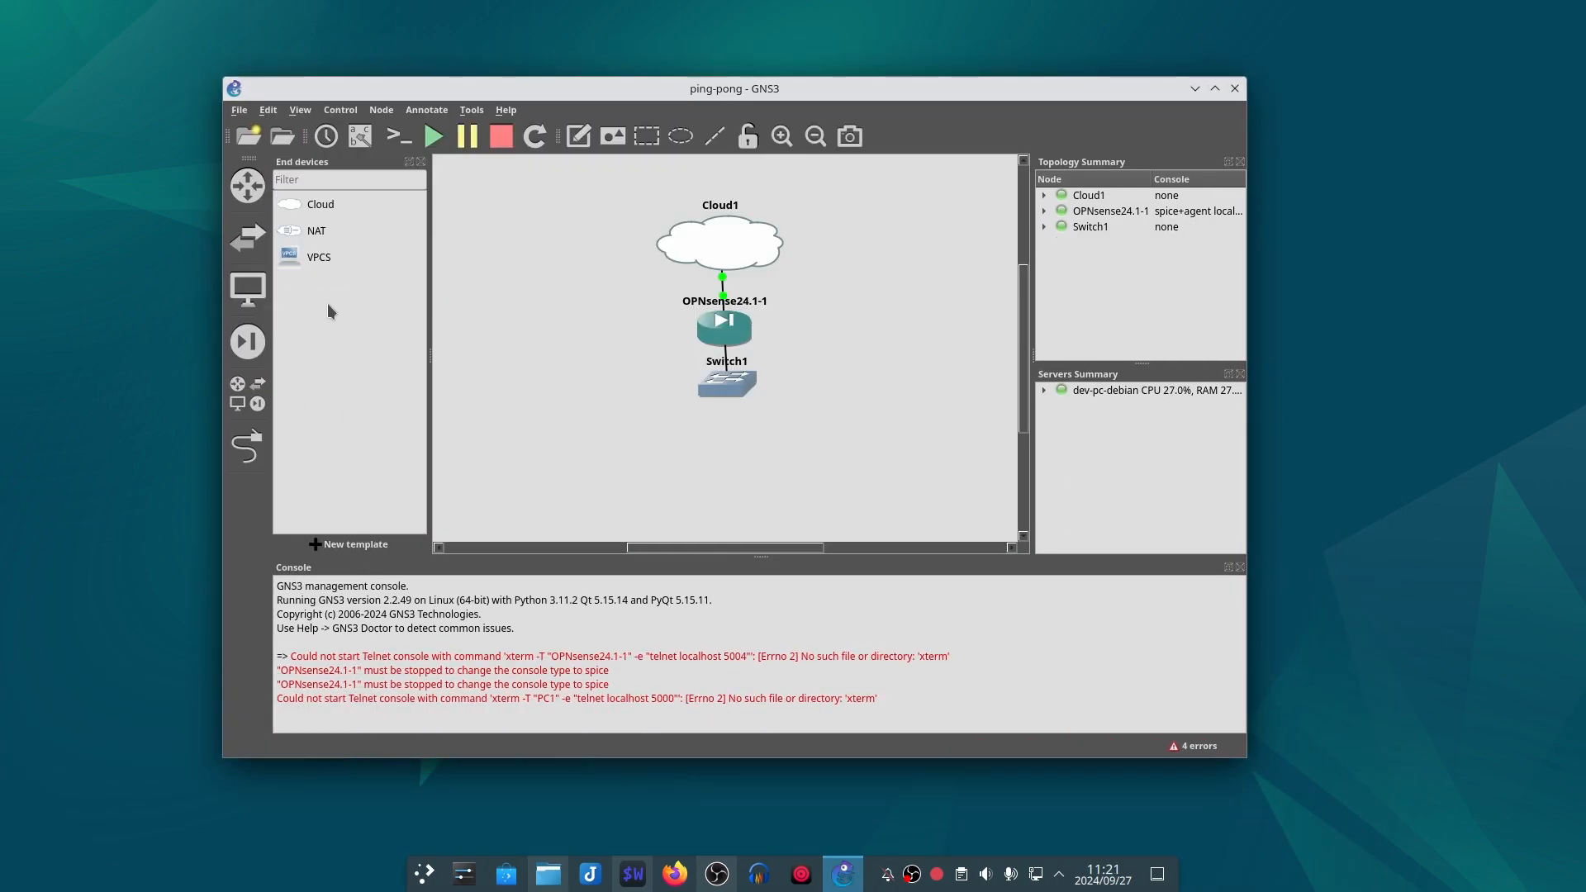
click(347, 544)
click(981, 627)
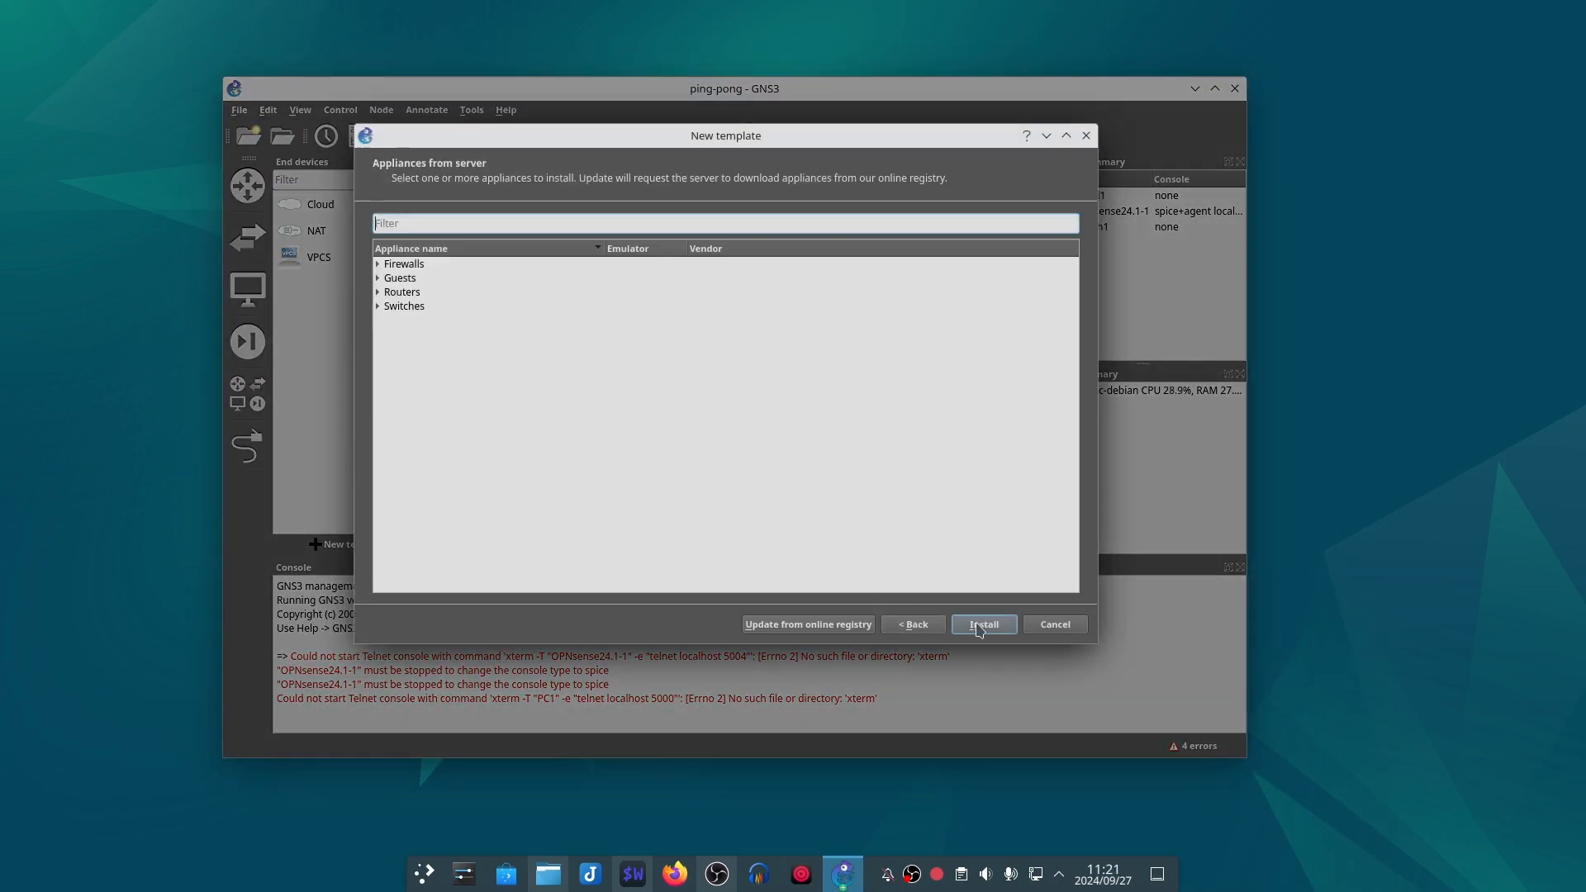
click(377, 279)
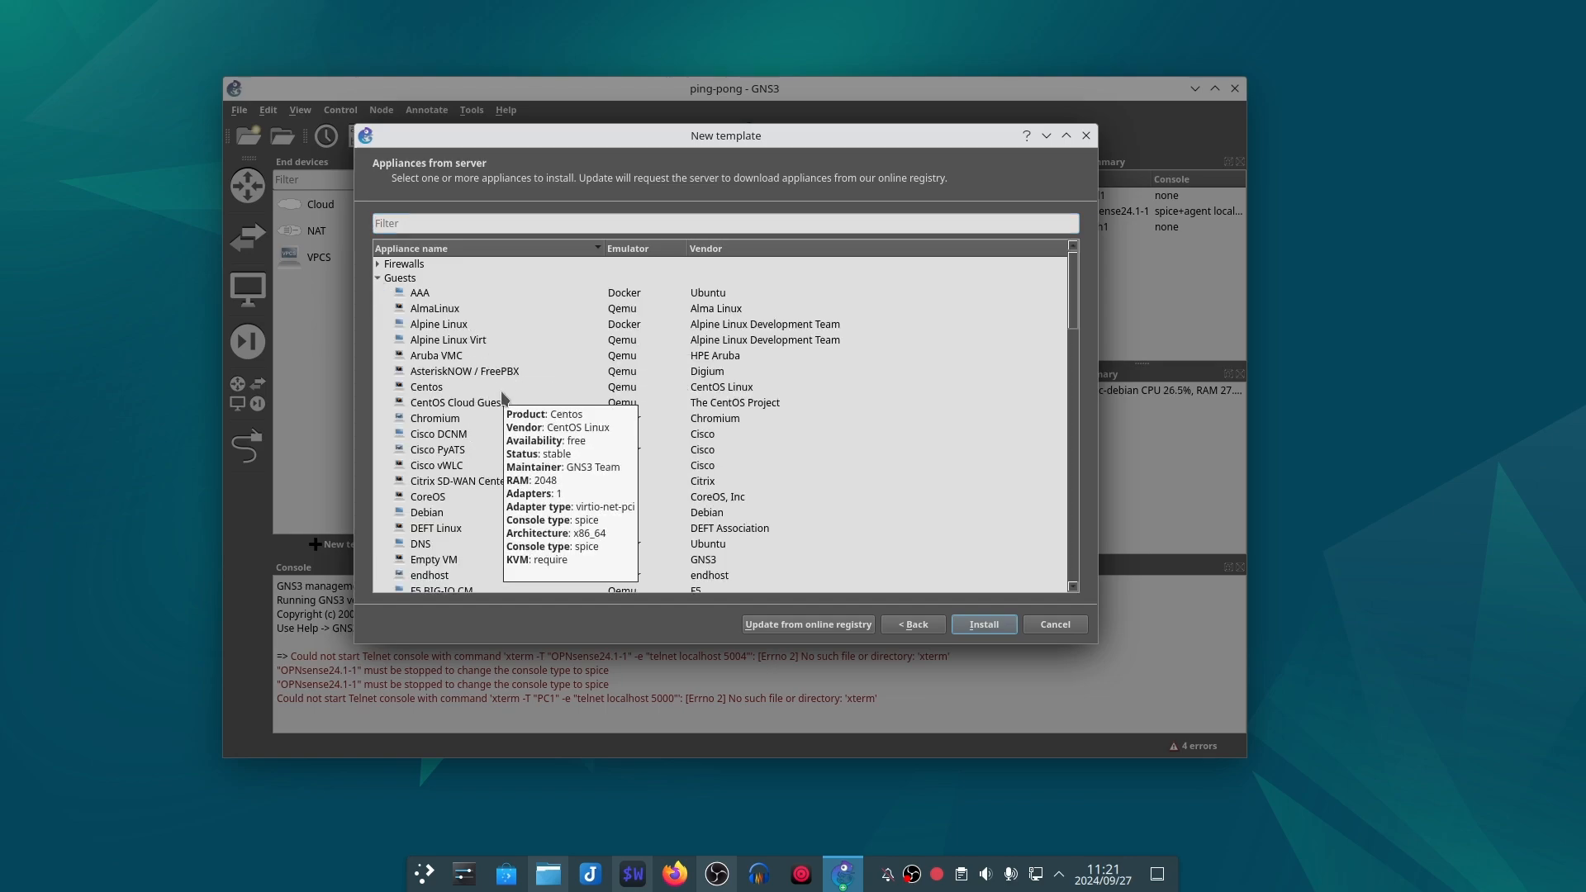
scroll(831, 414, down, 4)
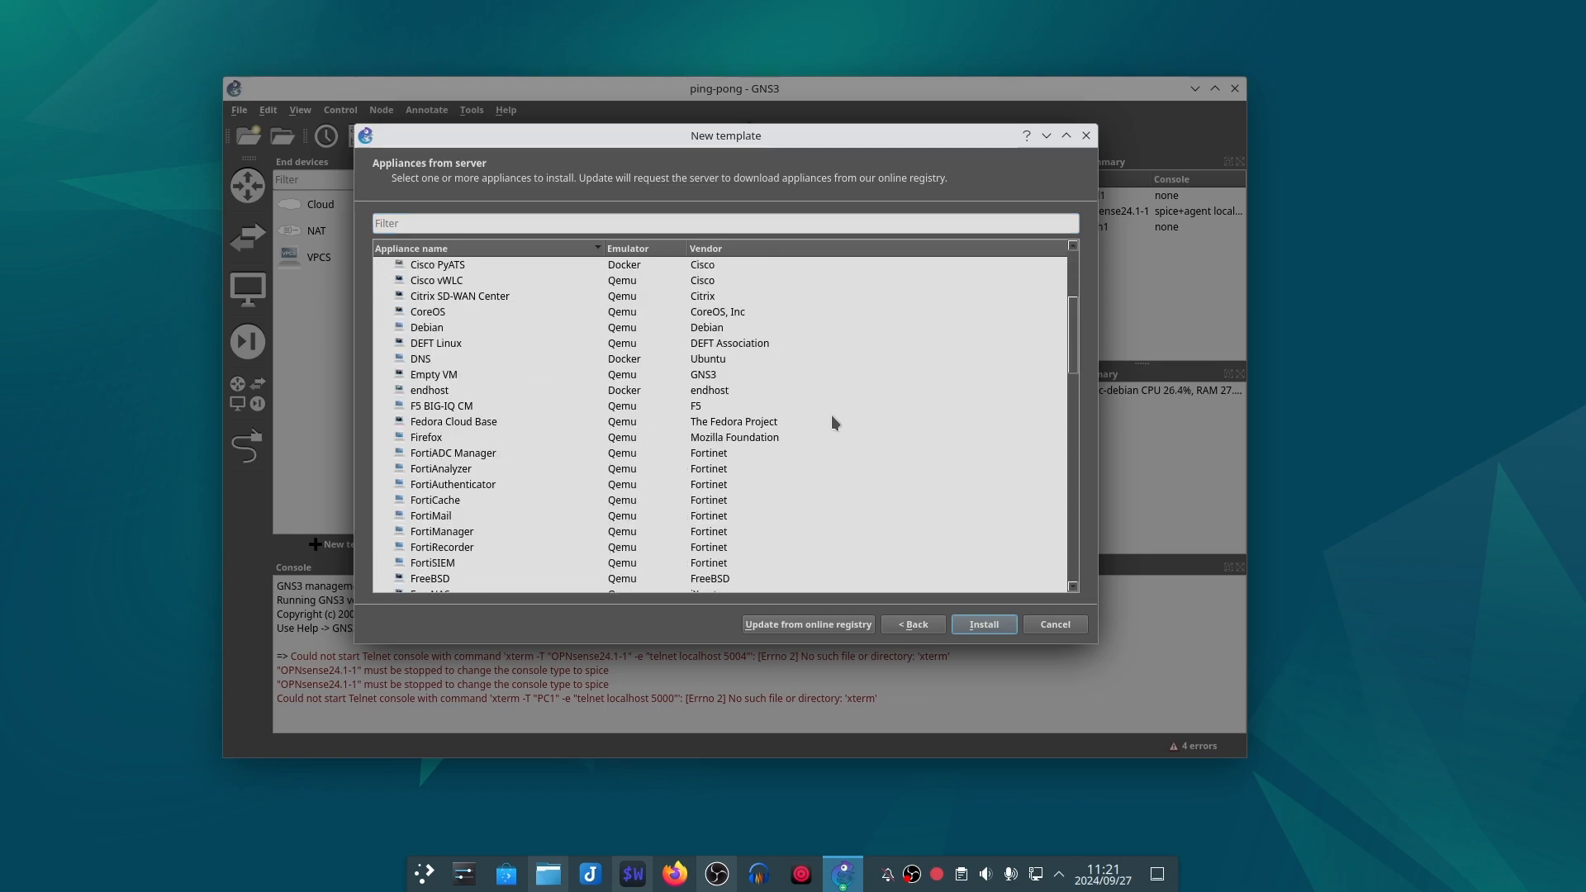
scroll(543, 400, down, 15)
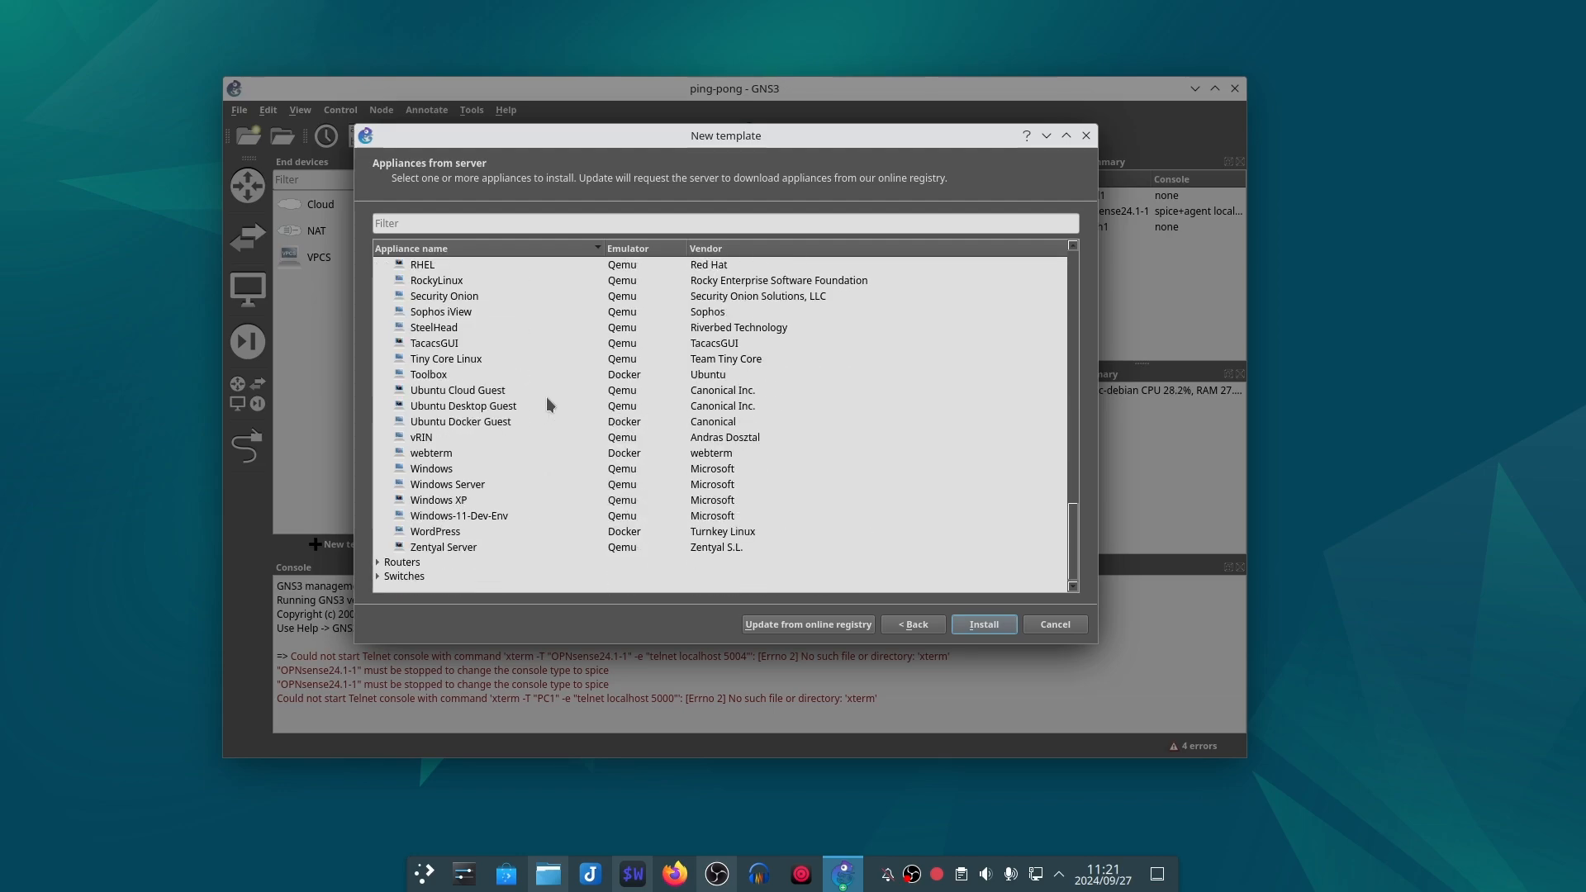
click(502, 407)
click(994, 628)
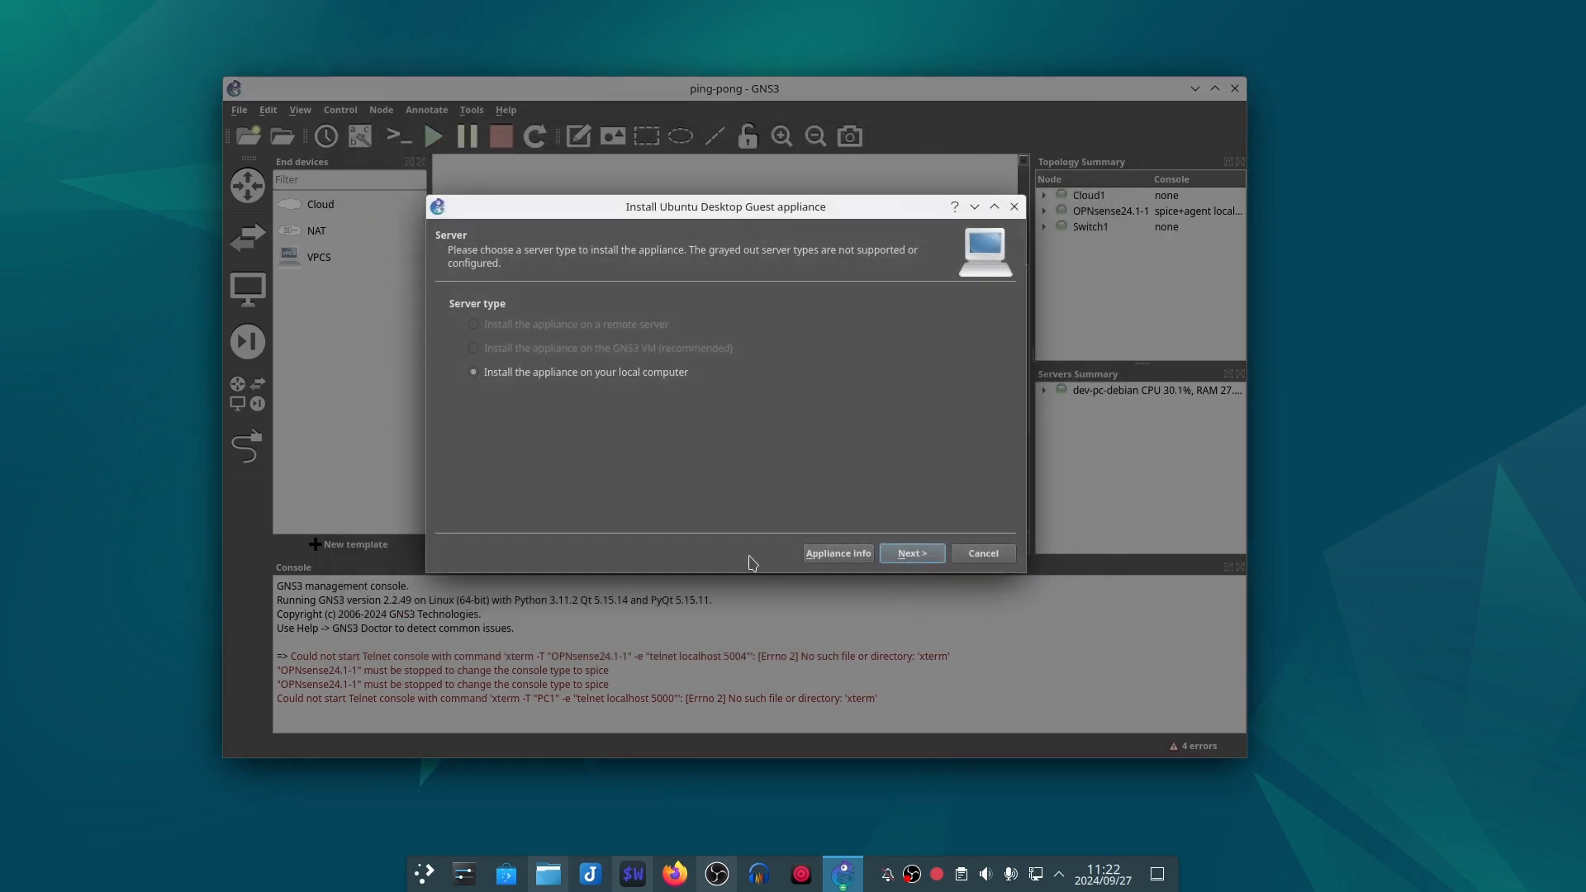
click(917, 551)
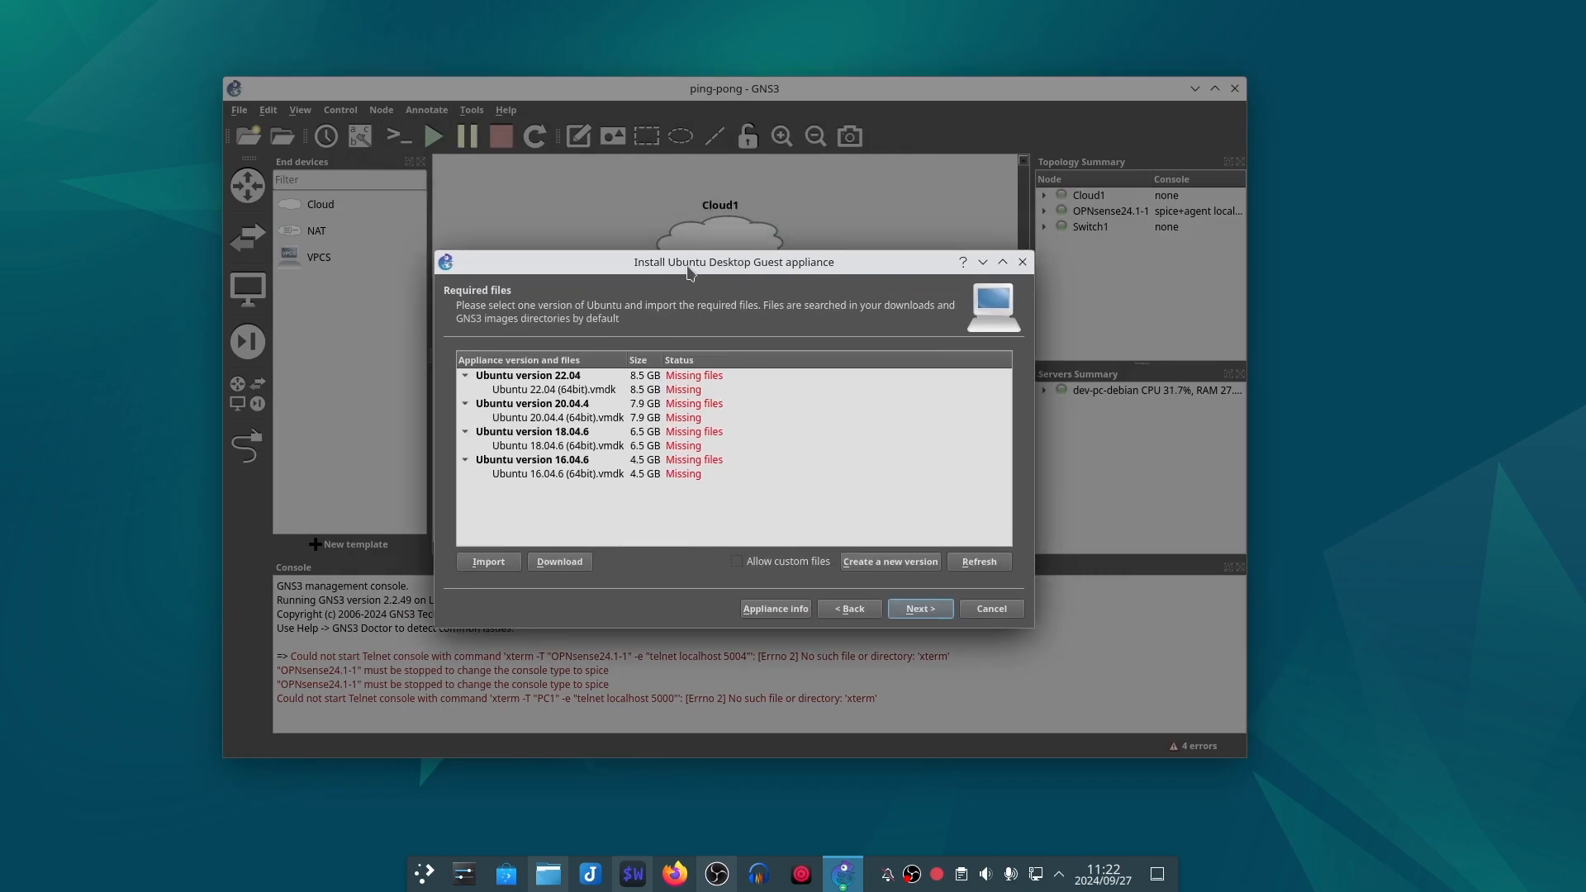
Step: Request the download of the missing Ubuntu 22.04 (64bit).vmdk file and accept the redirect to its website
click(604, 389)
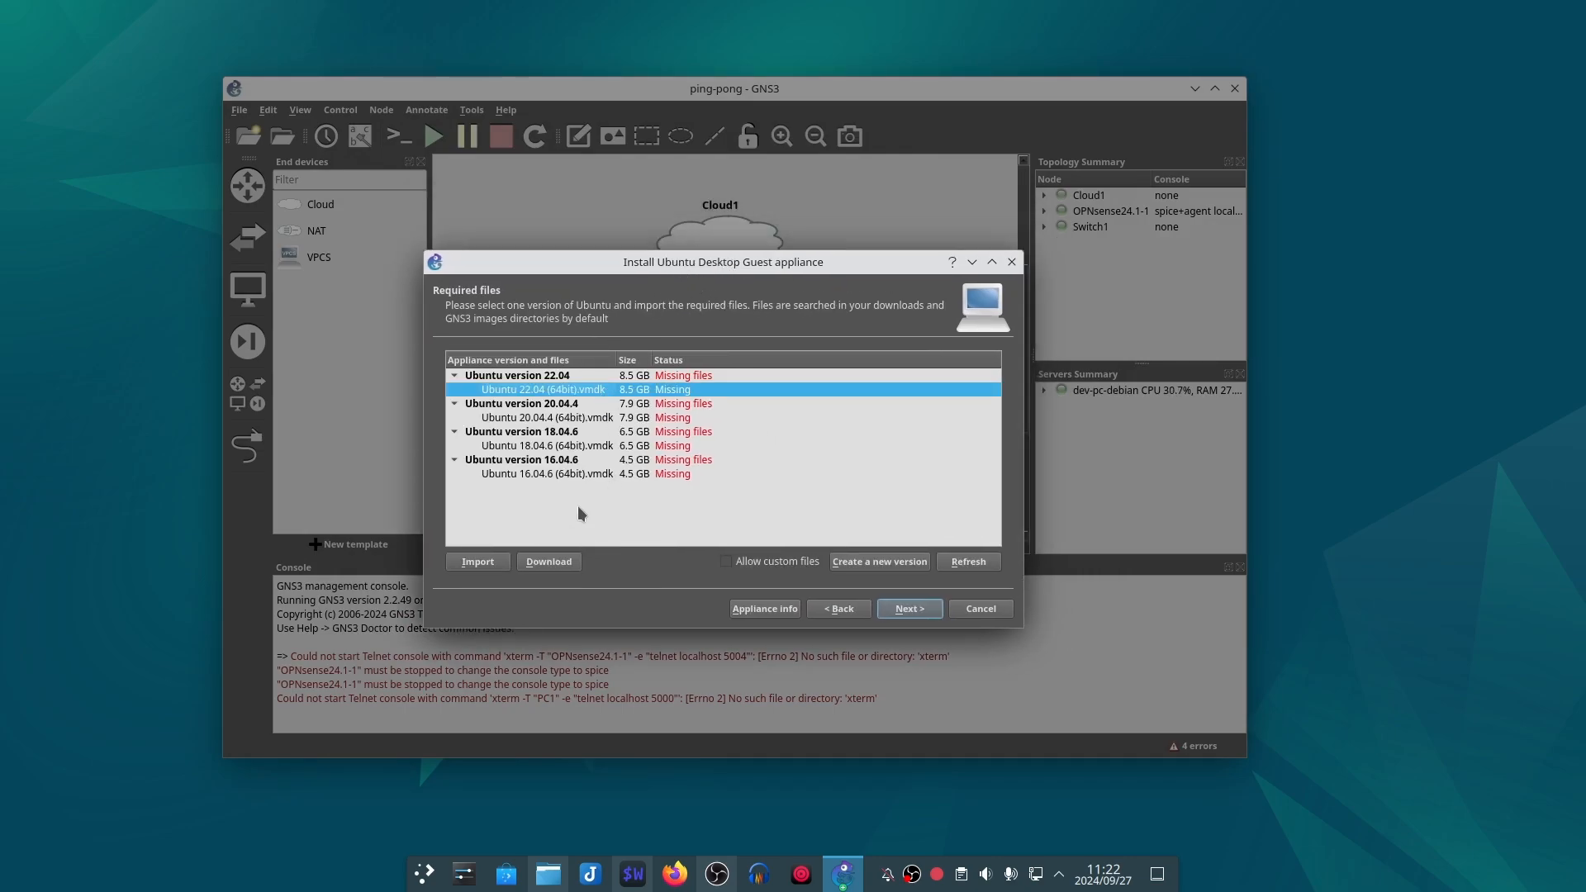
click(549, 562)
click(873, 451)
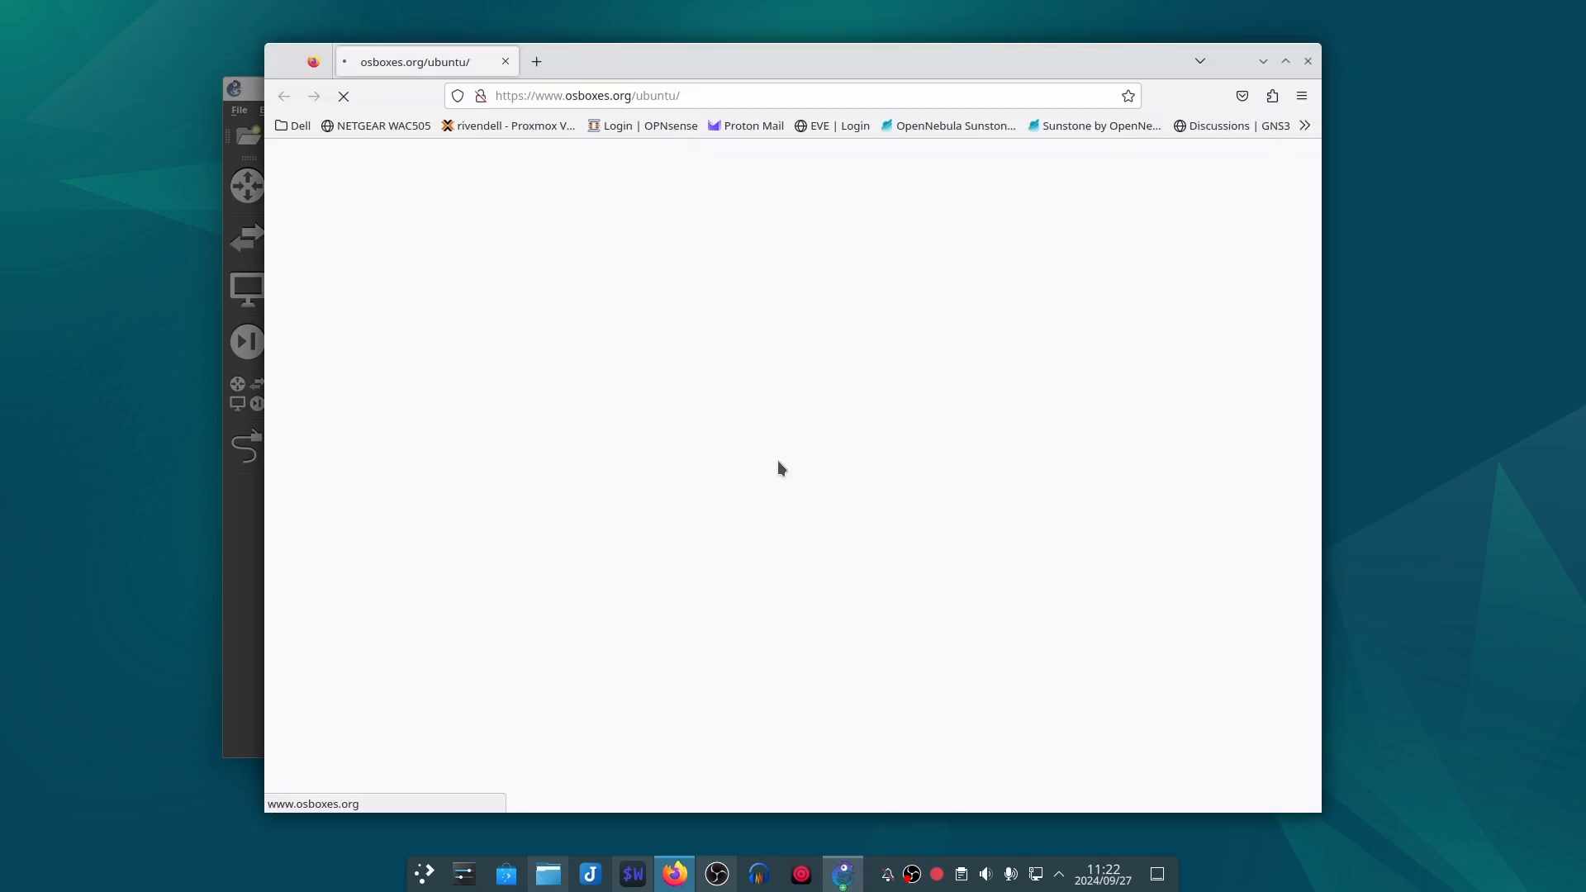
Step: Dismiss the donation popup and download the 64-bit VMware (VMDK) image of Ubuntu 24.04 Noble Numbat
scroll(708, 479, down, 2)
scroll(708, 479, down, 2)
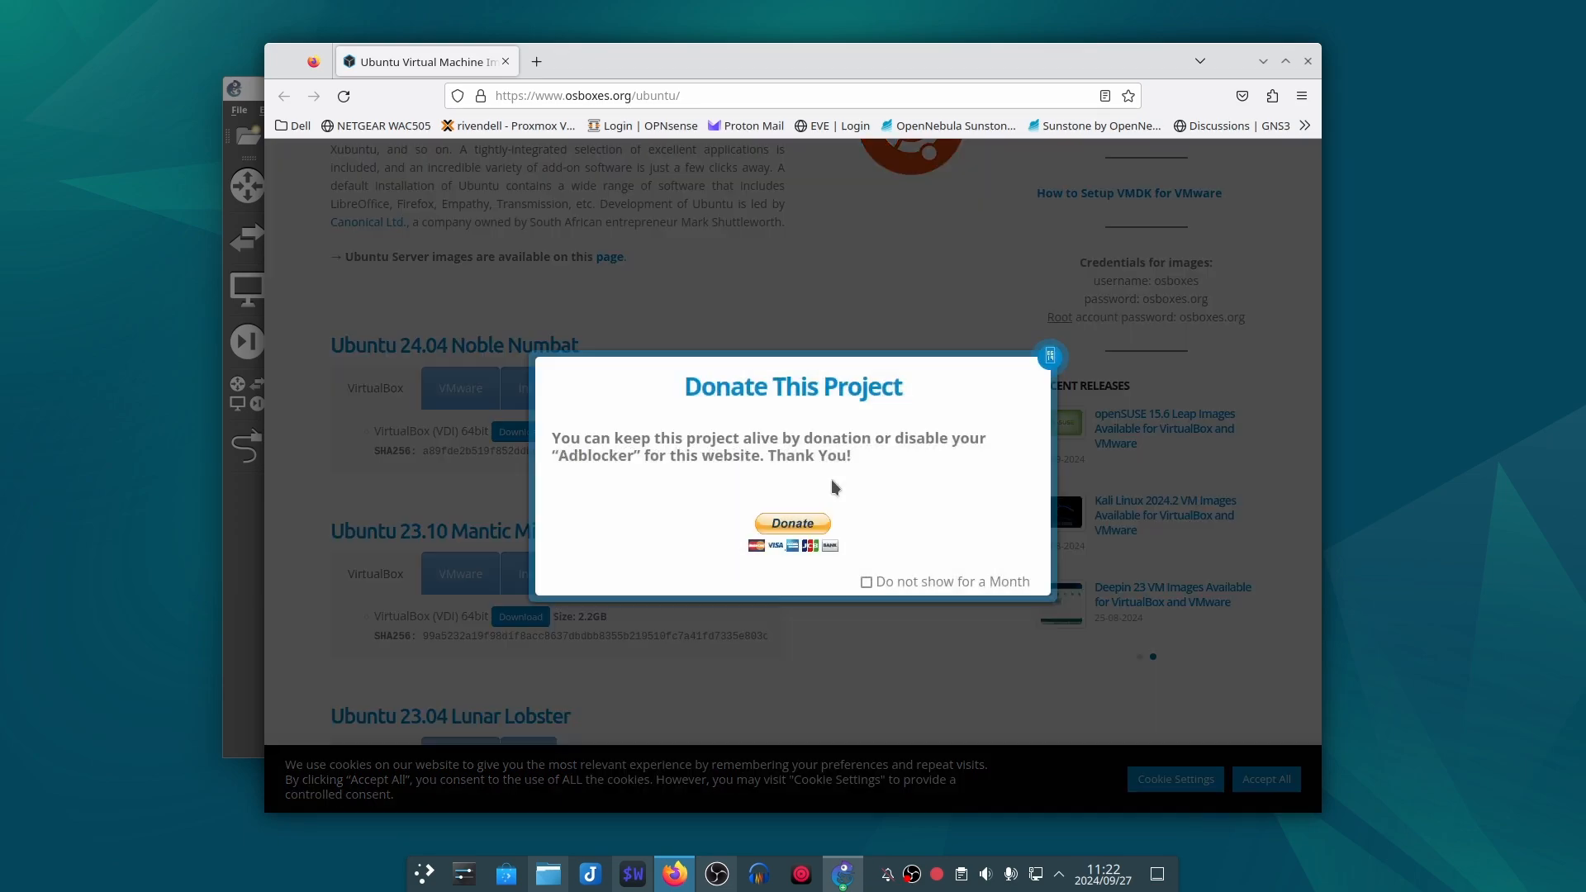
click(1046, 356)
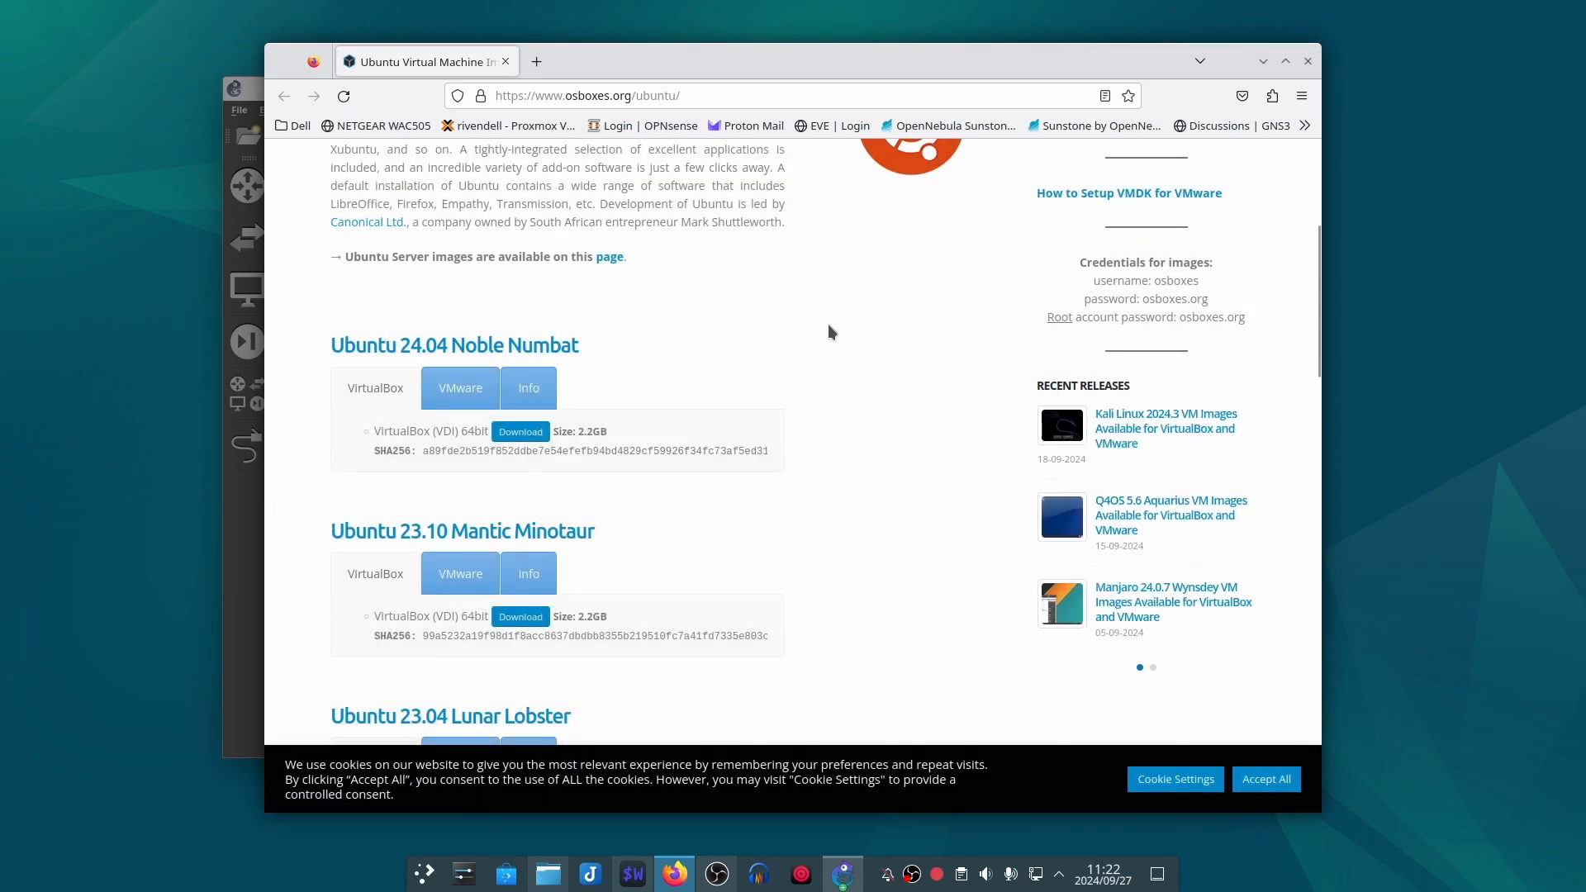
drag(673, 79, 809, 100)
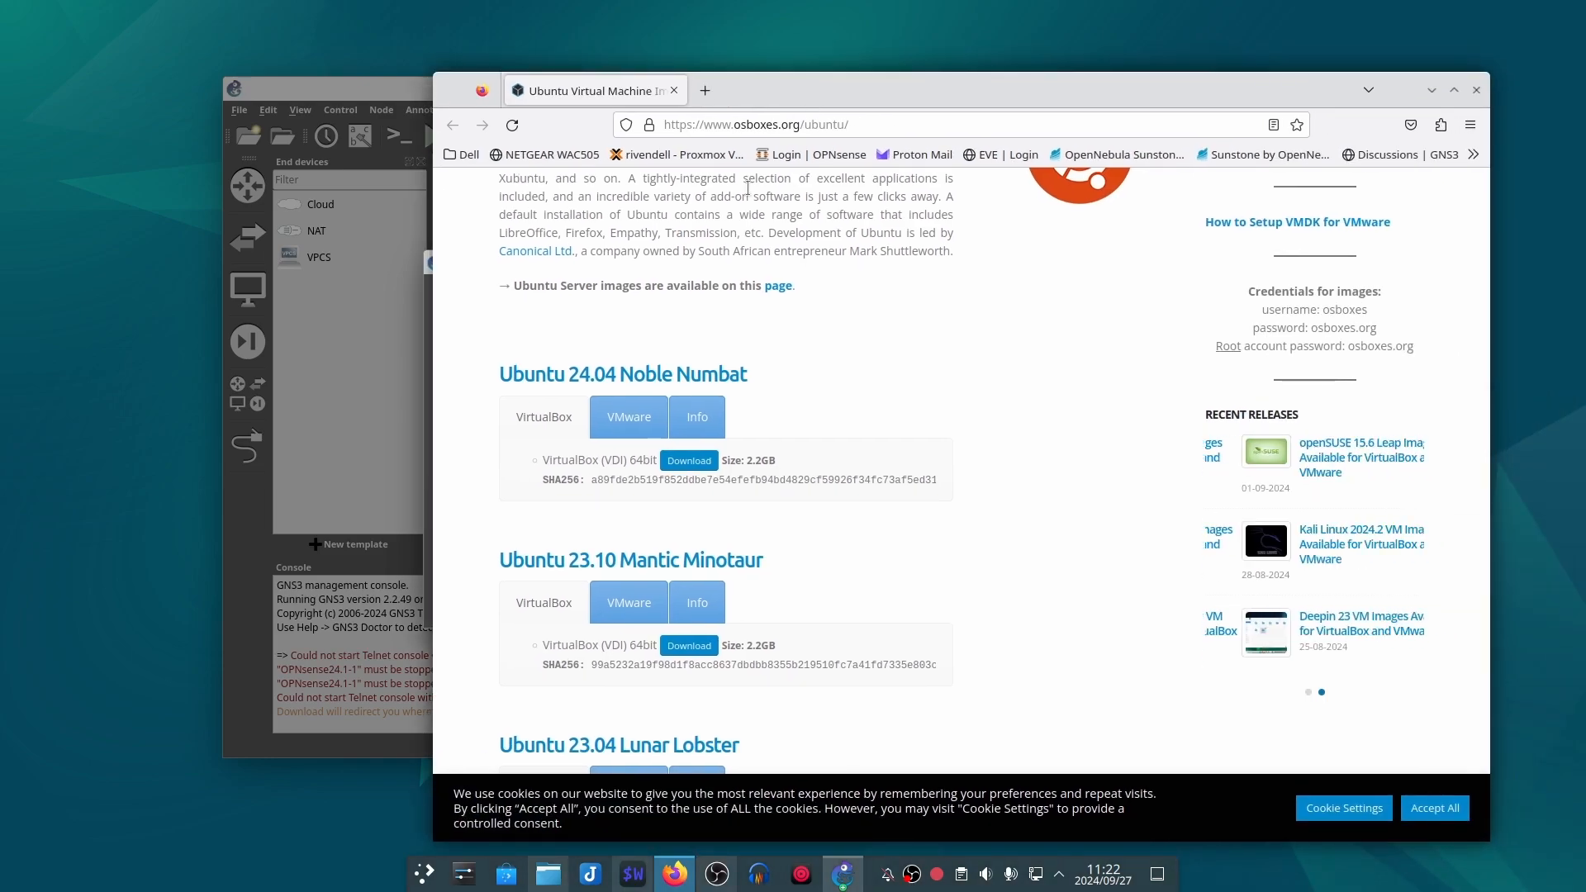
click(636, 417)
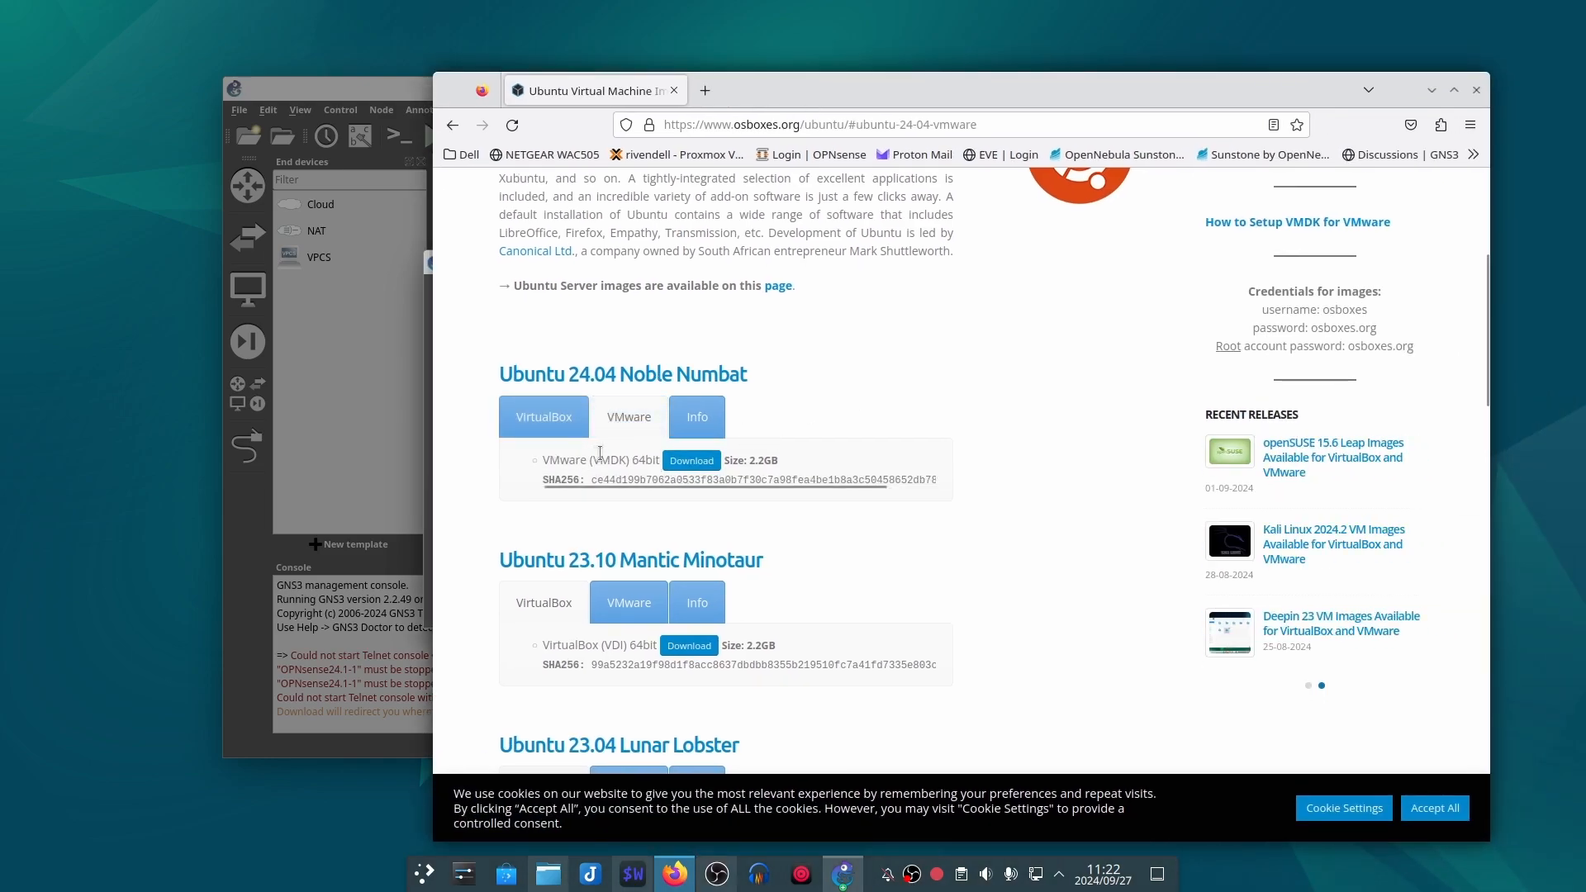
click(692, 461)
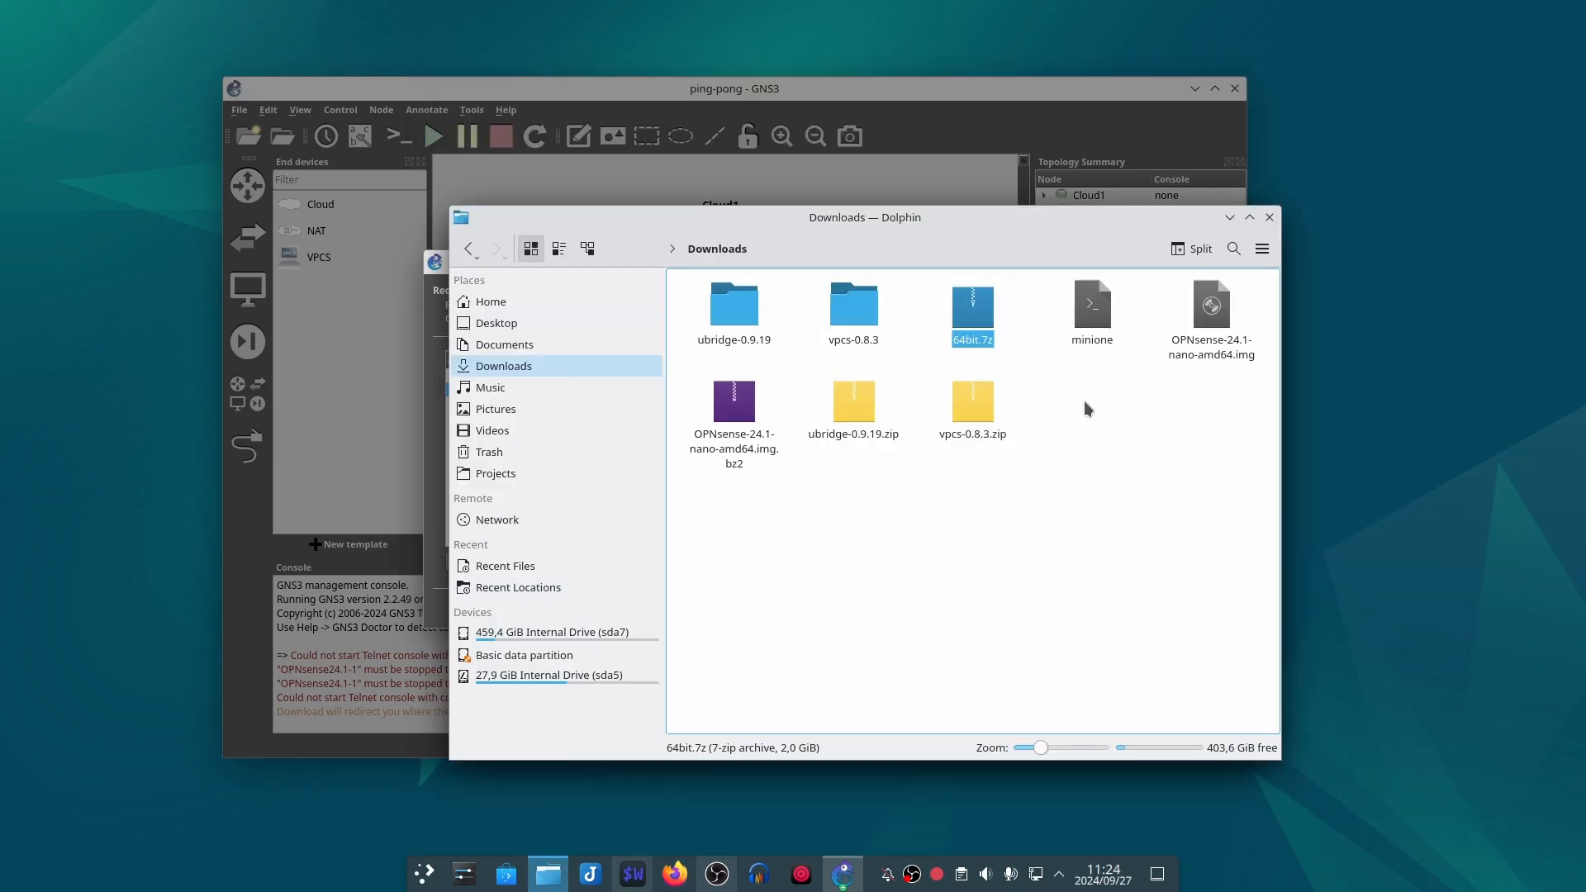
Step: Extract 64bit.7z in the Downloads folder, open the extracted 64bit folder, and move the file manager beside the appliance installer
right_click(979, 314)
mouse_move(1057, 566)
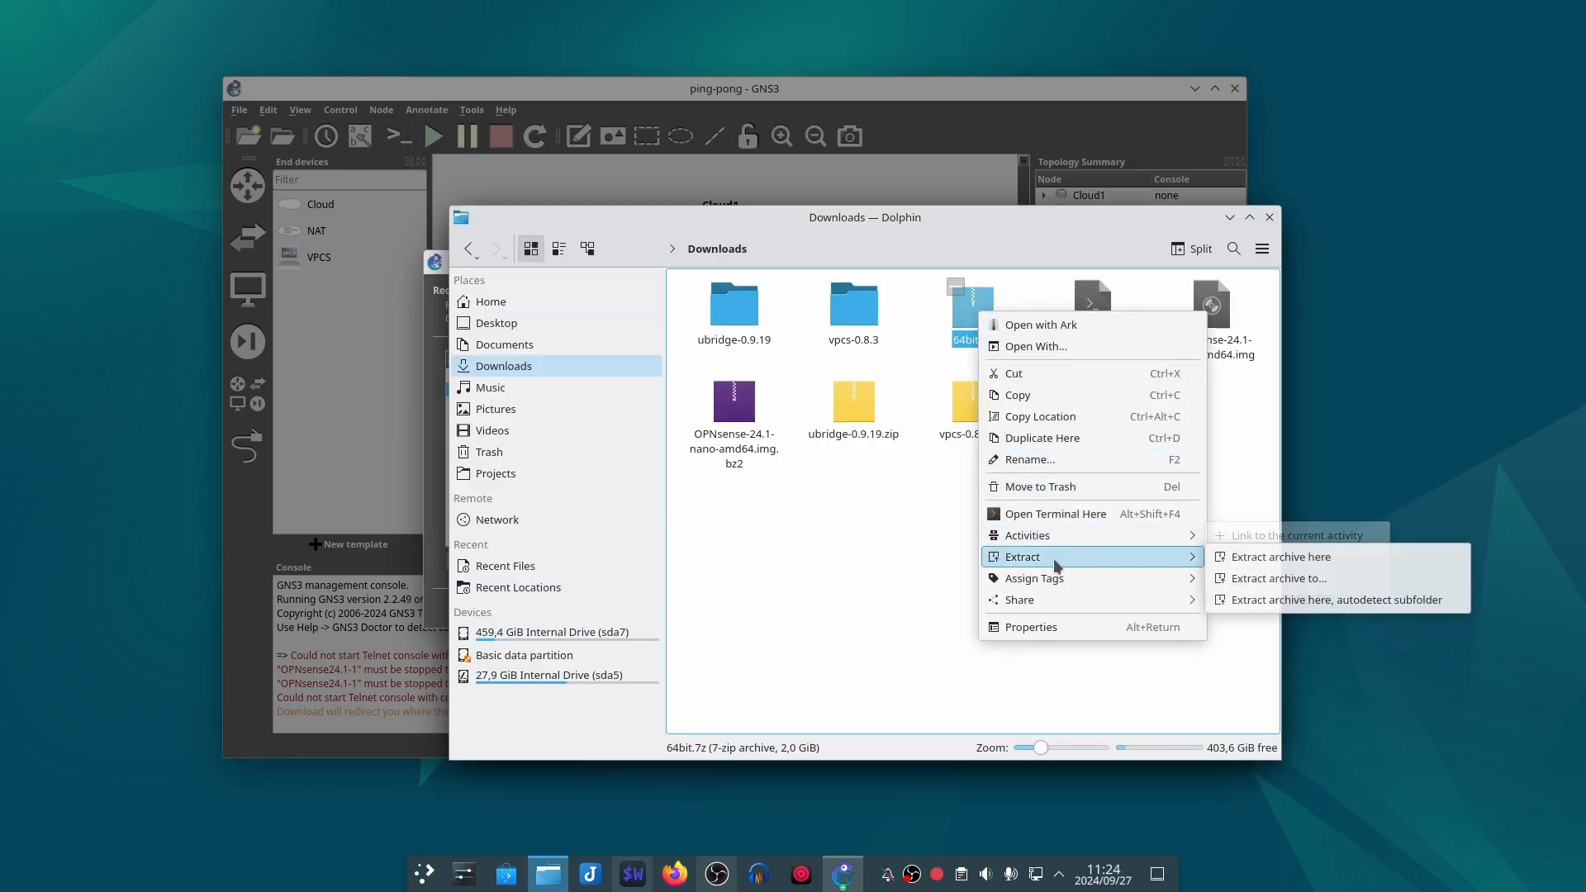
click(1281, 558)
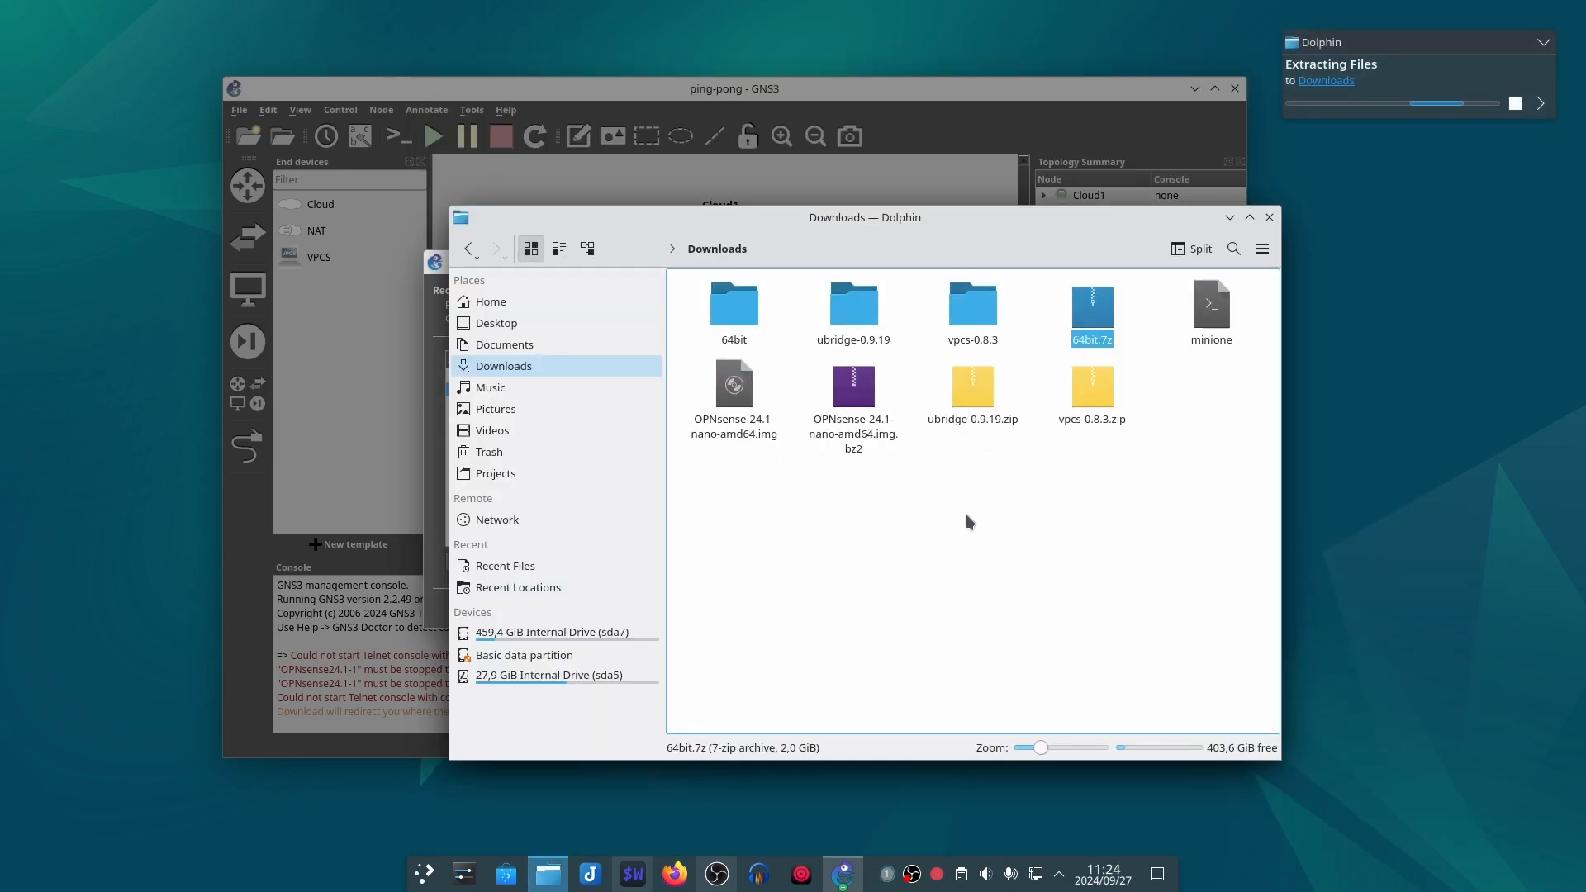
double_click(770, 338)
drag(899, 221, 1191, 229)
drag(740, 503, 1072, 501)
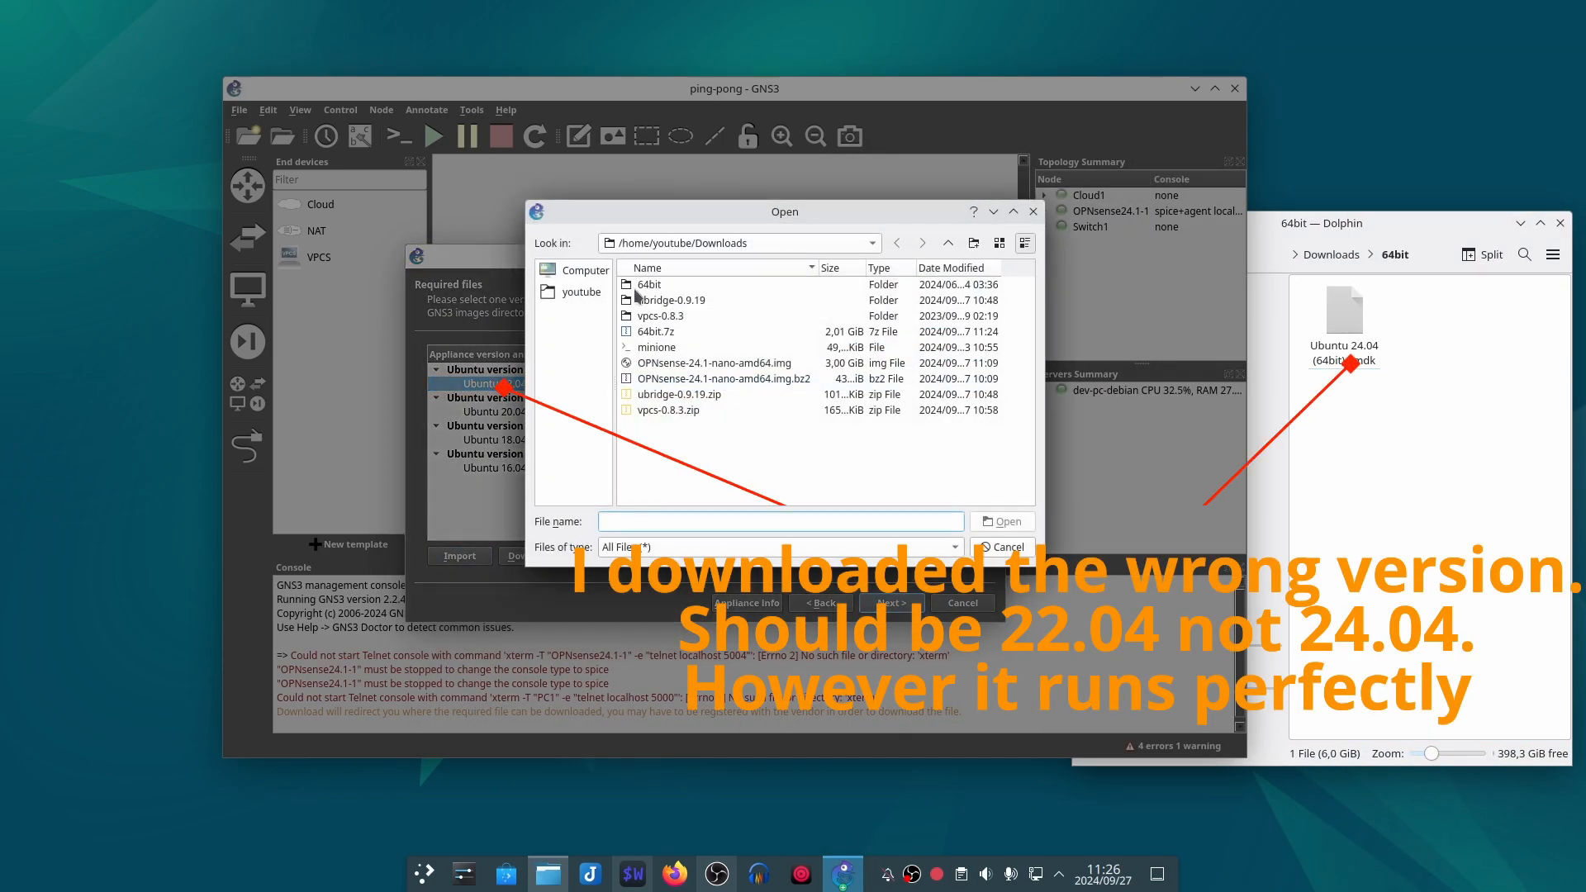
Step: Import Ubuntu 24.04 (64bit).vmdk as the disk file for Ubuntu version 22.04 and accept the MD5 mismatch
click(637, 285)
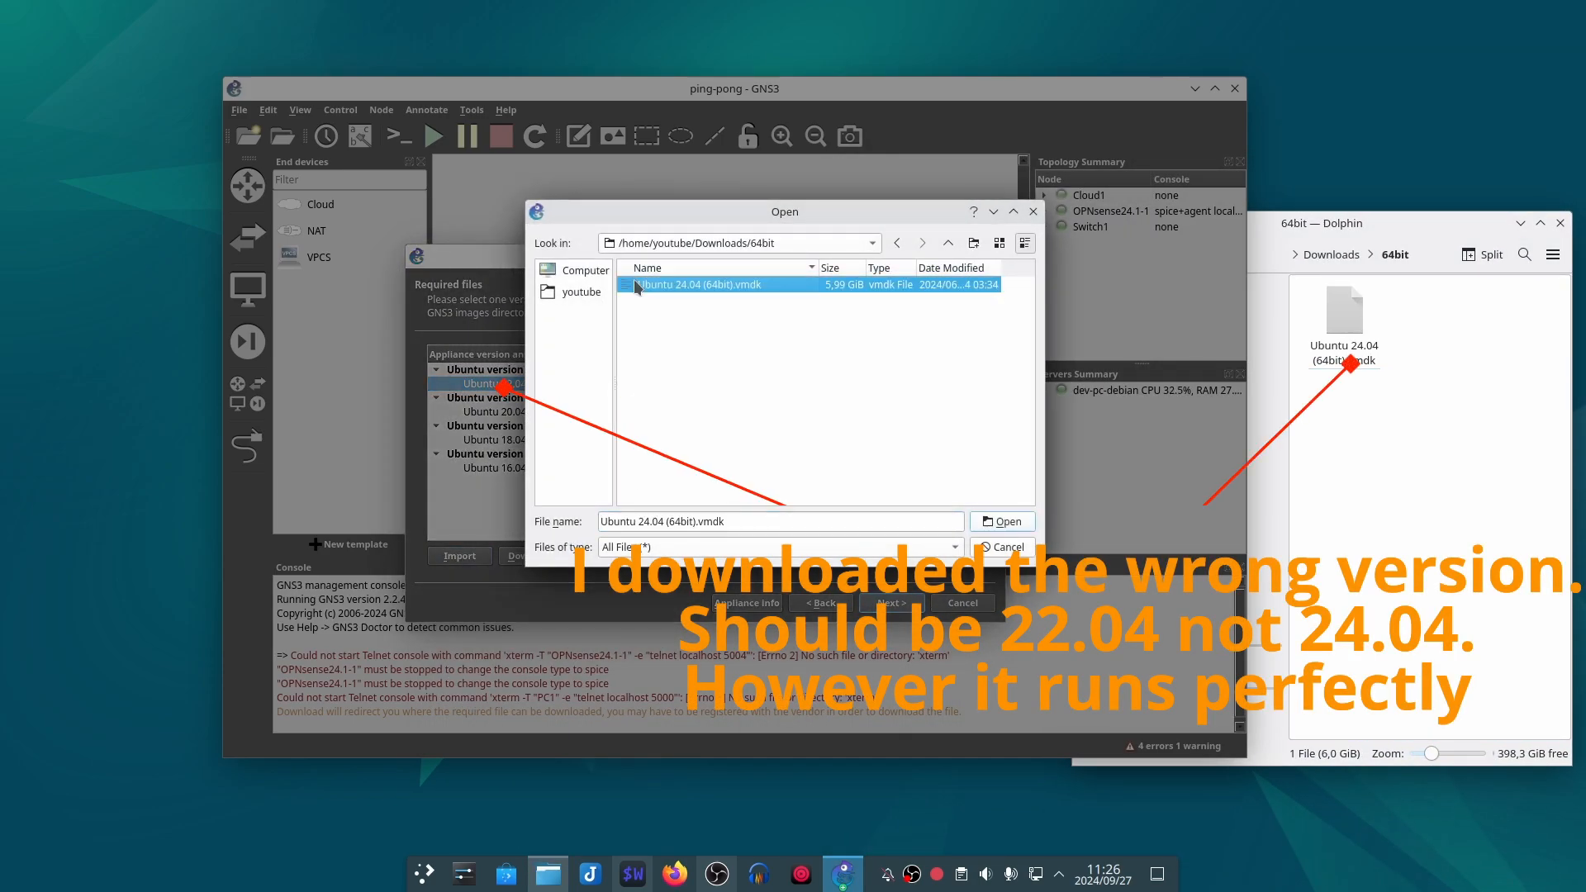
click(1001, 522)
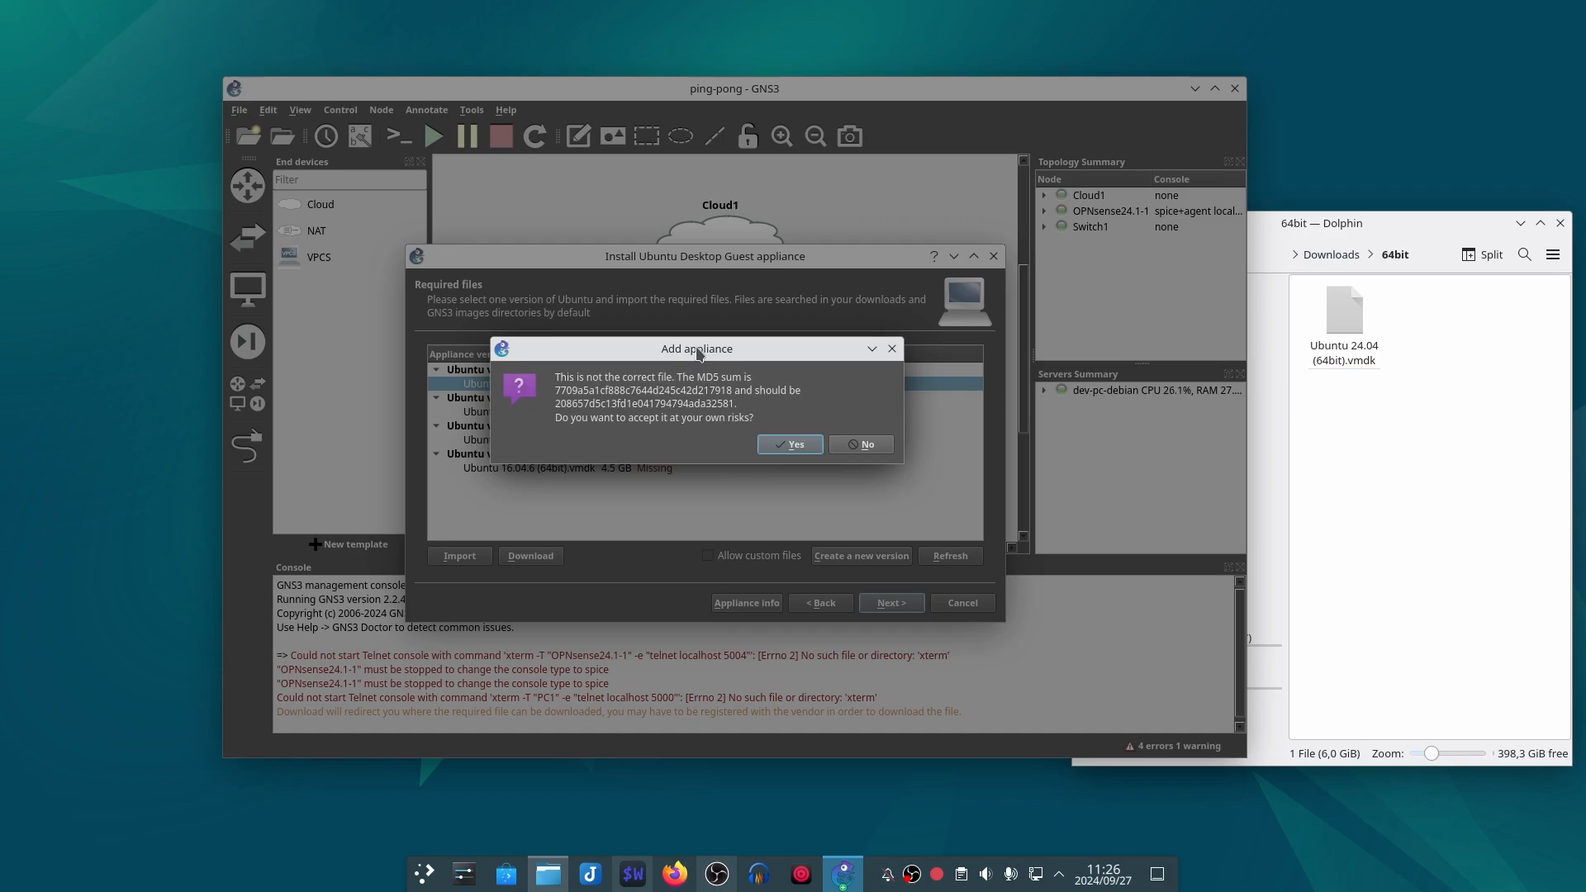
drag(698, 354, 653, 539)
click(748, 634)
drag(696, 355, 706, 422)
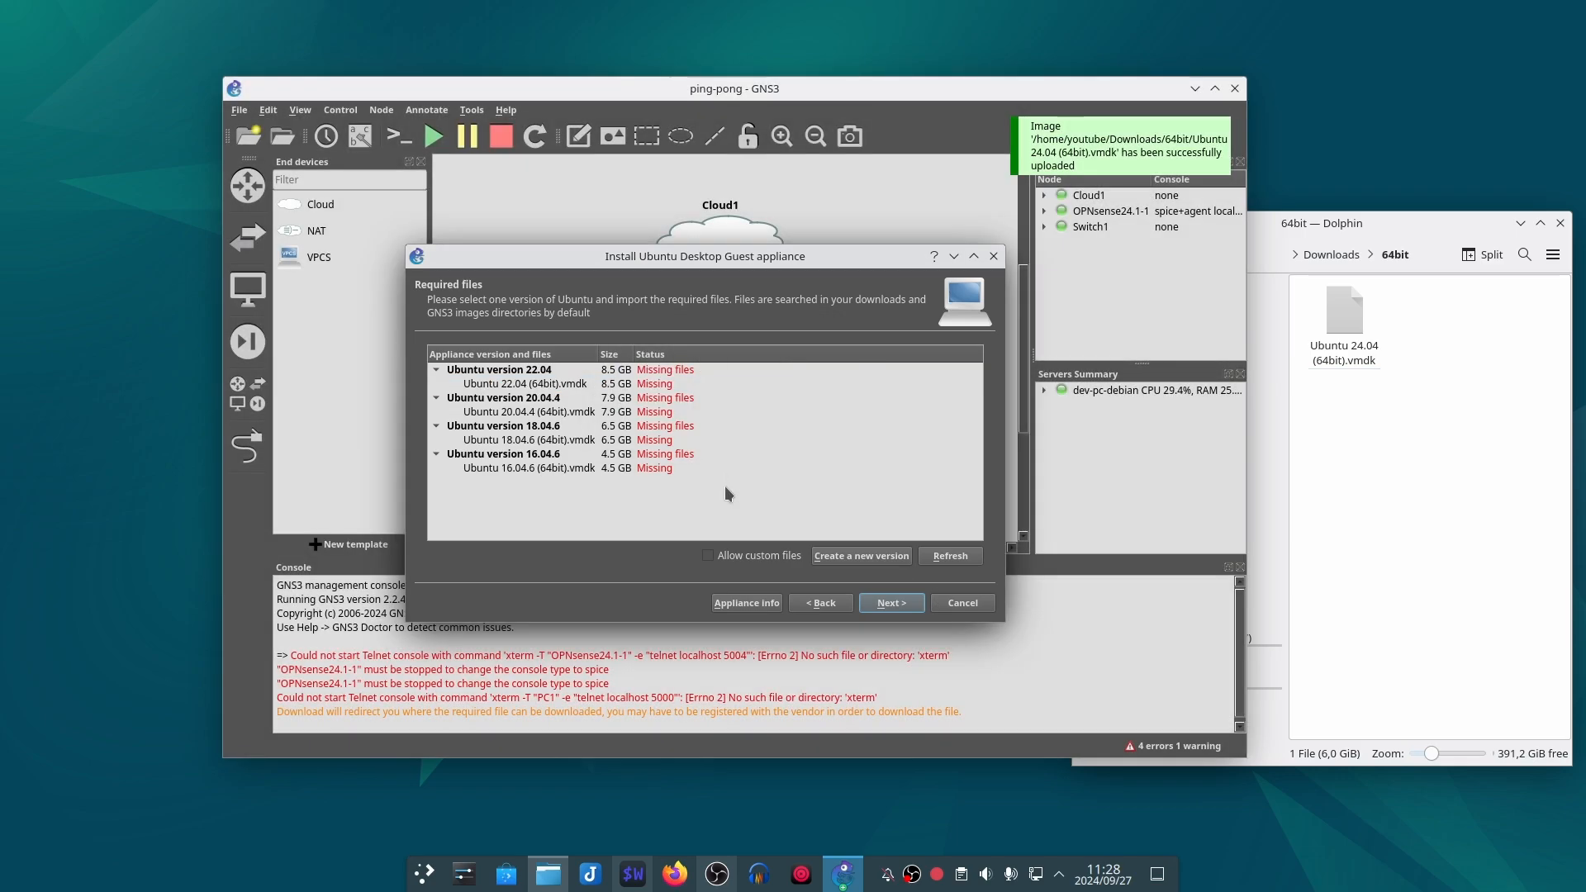
Step: Try to install Ubuntu version 22.04 with the imported disk file and dismiss the error
click(818, 605)
click(892, 605)
click(555, 371)
click(895, 606)
click(861, 438)
click(545, 384)
click(892, 605)
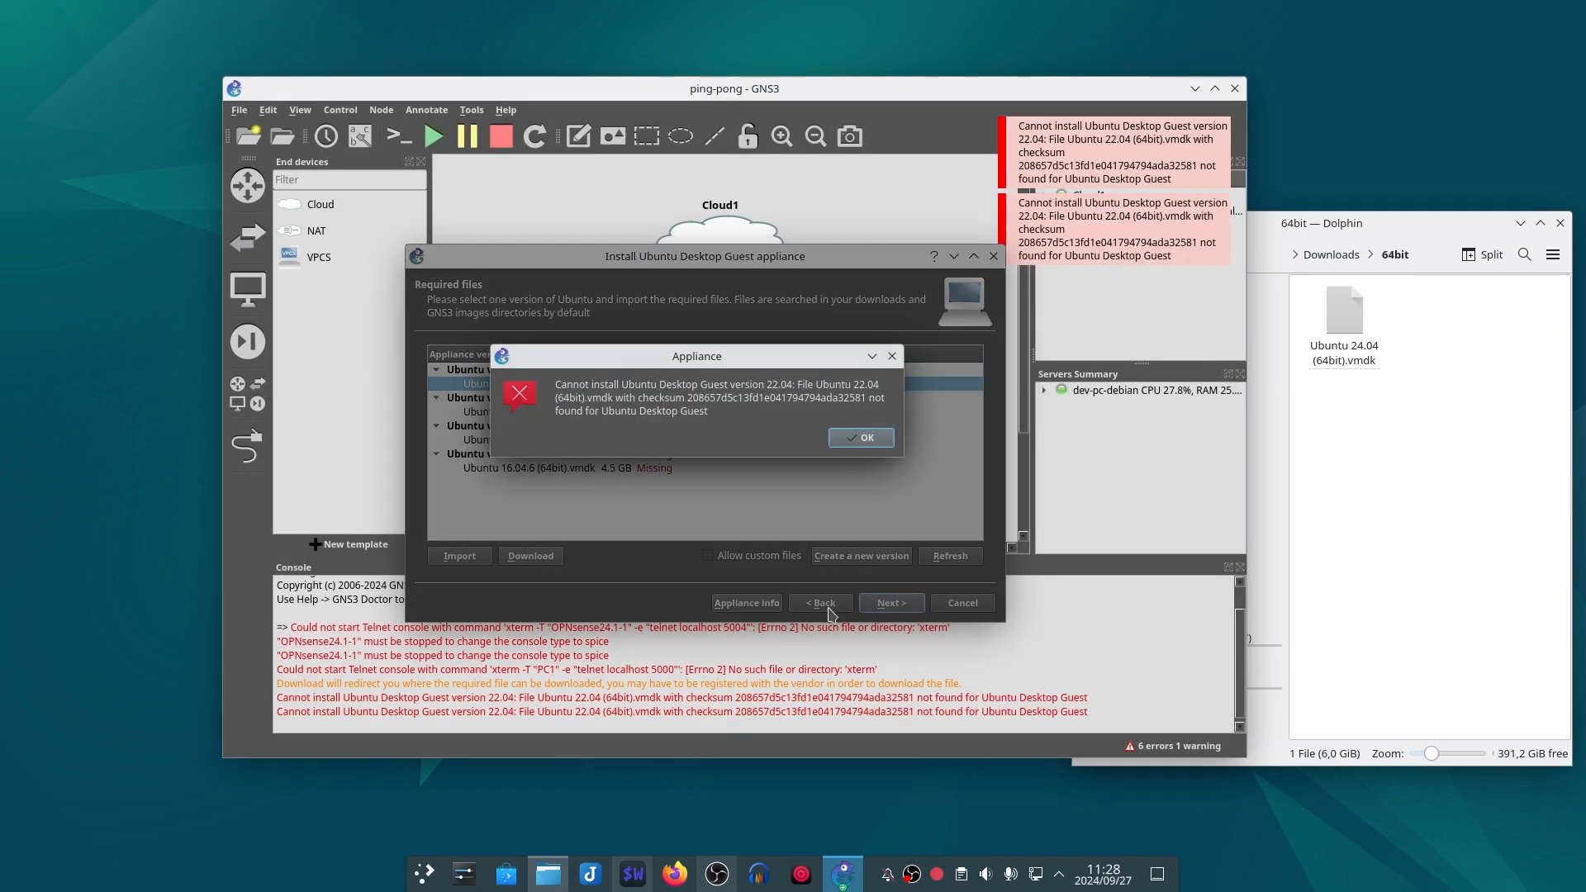
click(856, 439)
Step: Allow custom files for the Ubuntu Desktop Guest appliance and continue to the Qemu settings
click(735, 556)
click(798, 436)
click(829, 606)
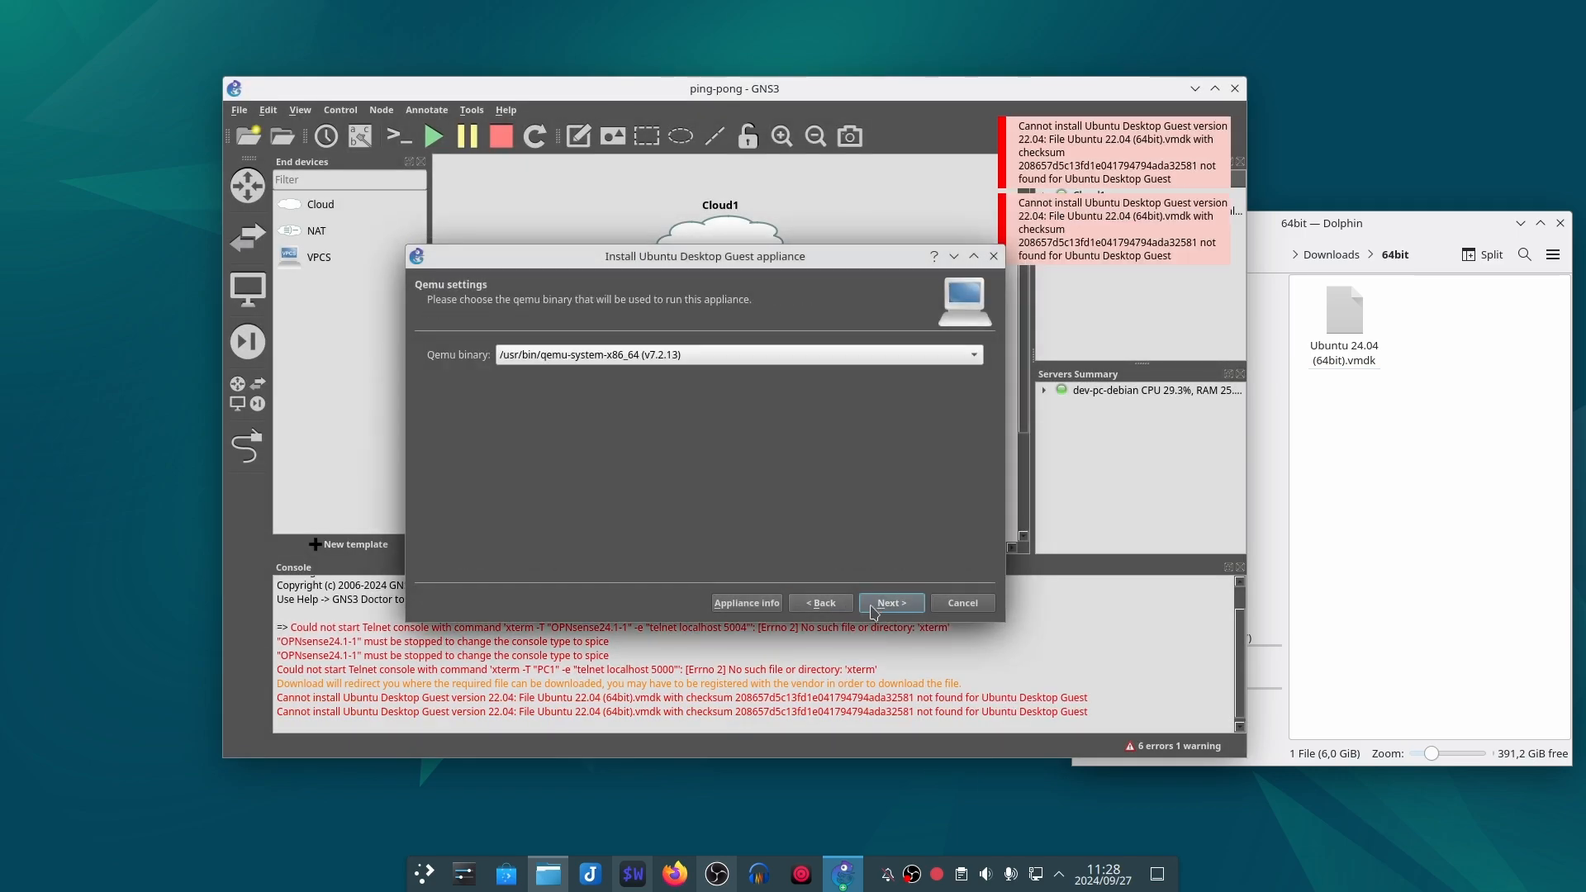
Step: Accept the Qemu binary and confirm installation of Ubuntu version 22.04 with the found disk file
click(889, 608)
click(498, 373)
double_click(466, 374)
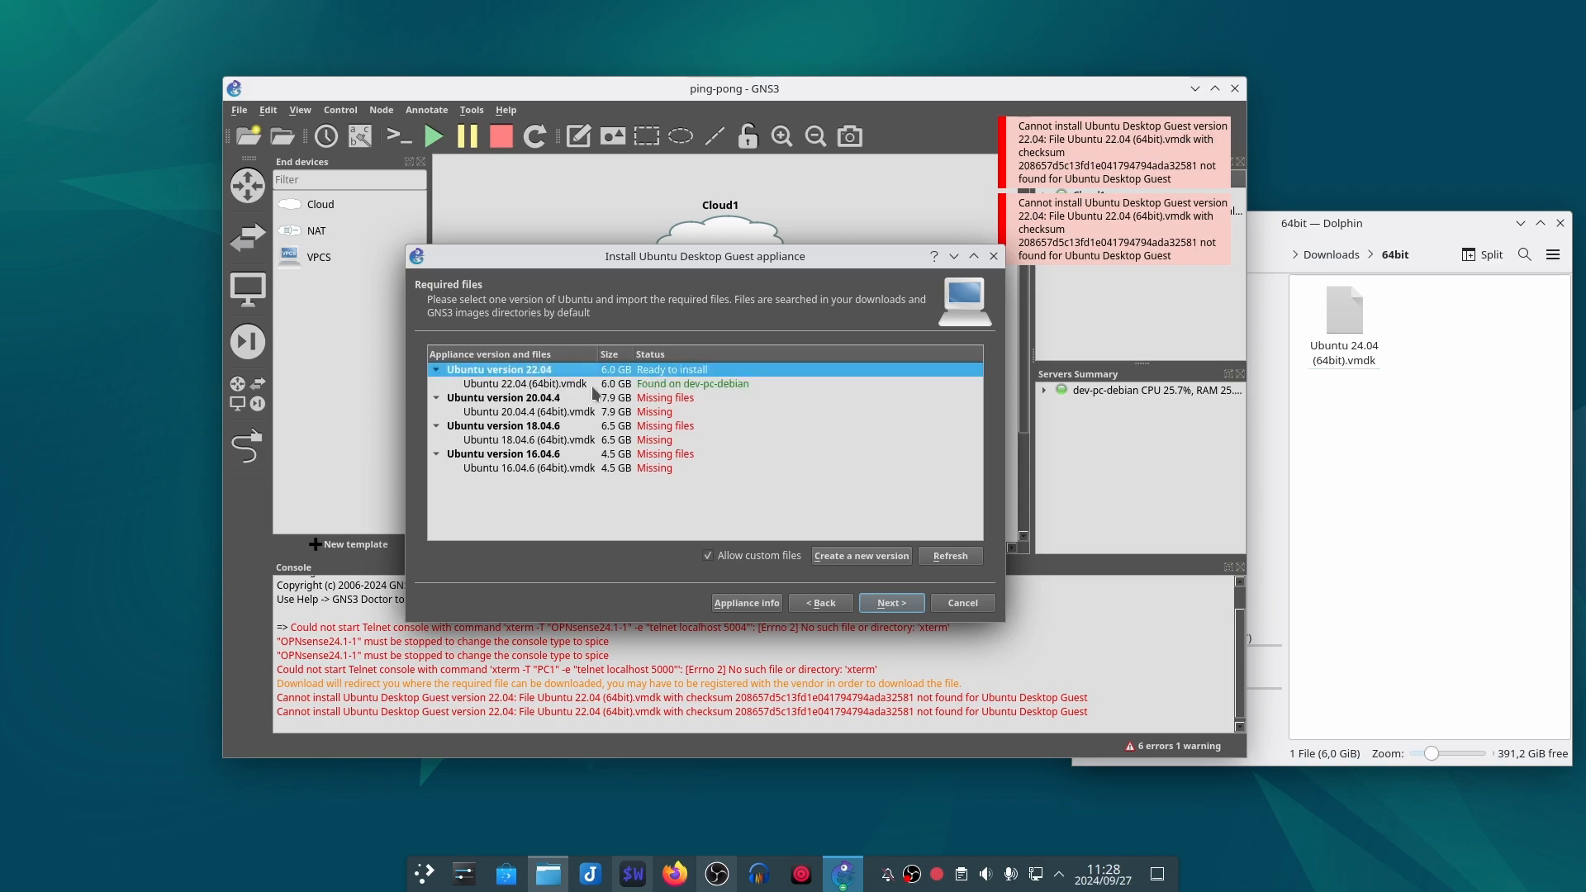
click(688, 385)
click(890, 604)
click(758, 436)
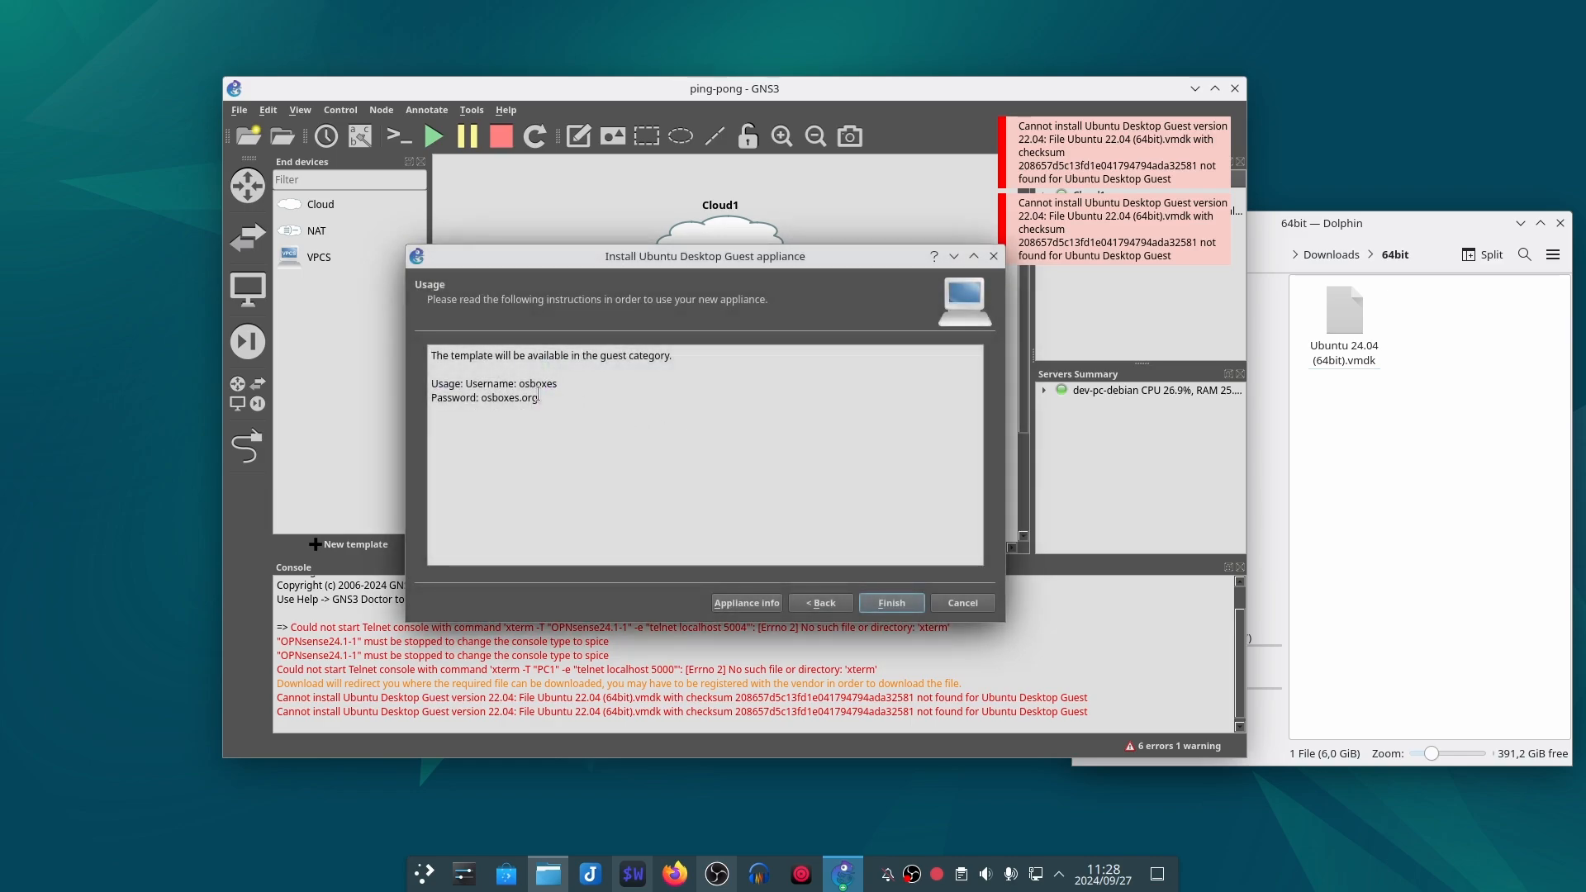
Step: Copy the default password from the usage notes, finish the appliance installation, and acknowledge the new template
drag(532, 402, 481, 399)
right_click(533, 395)
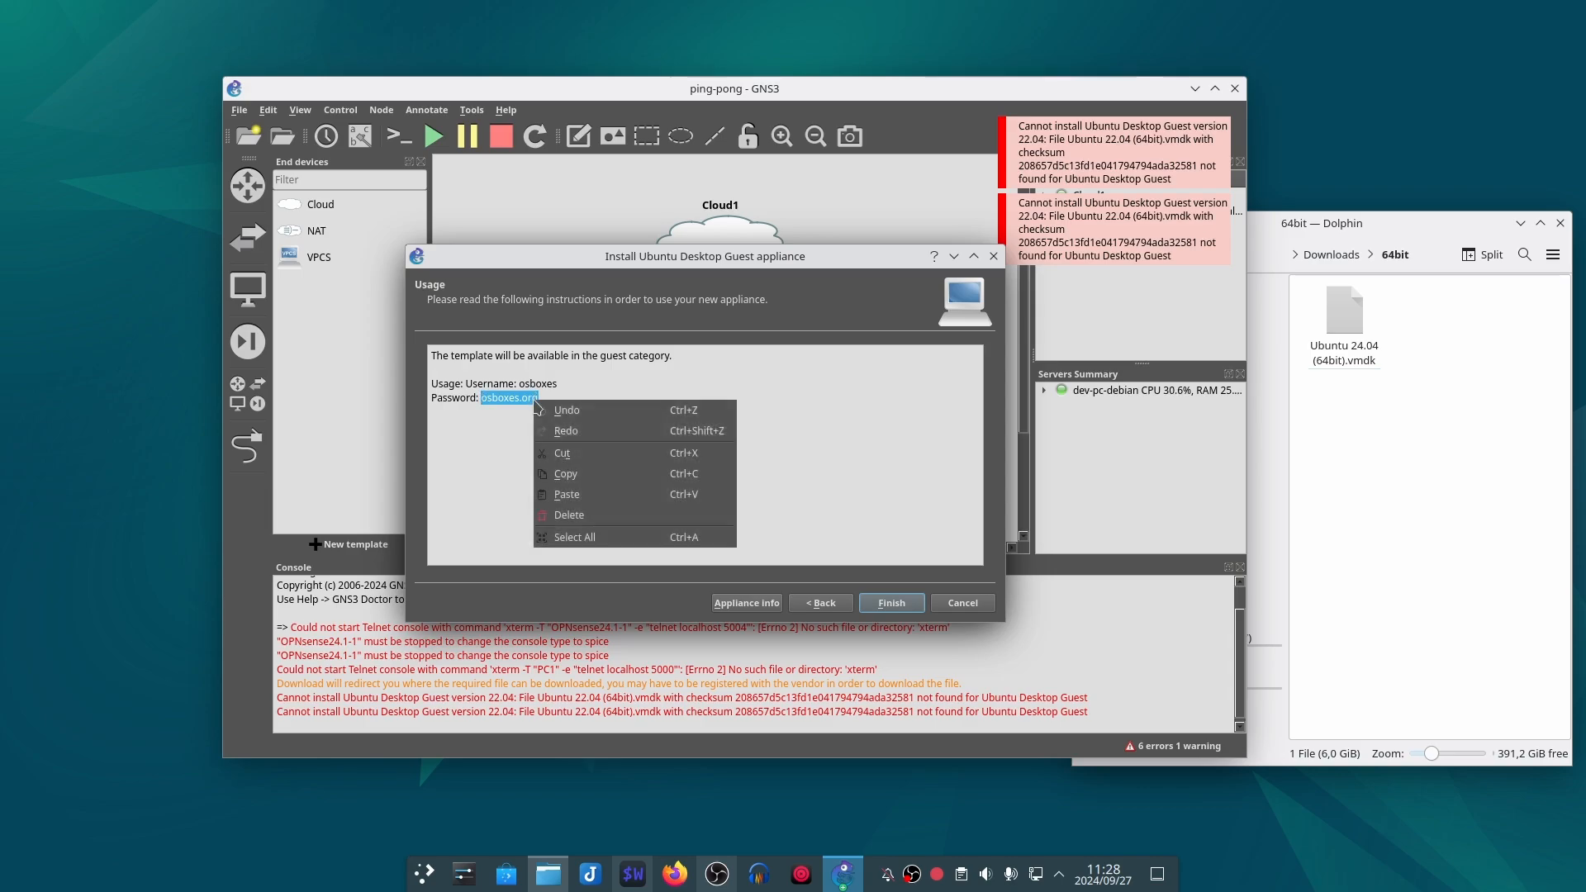
click(594, 476)
click(891, 604)
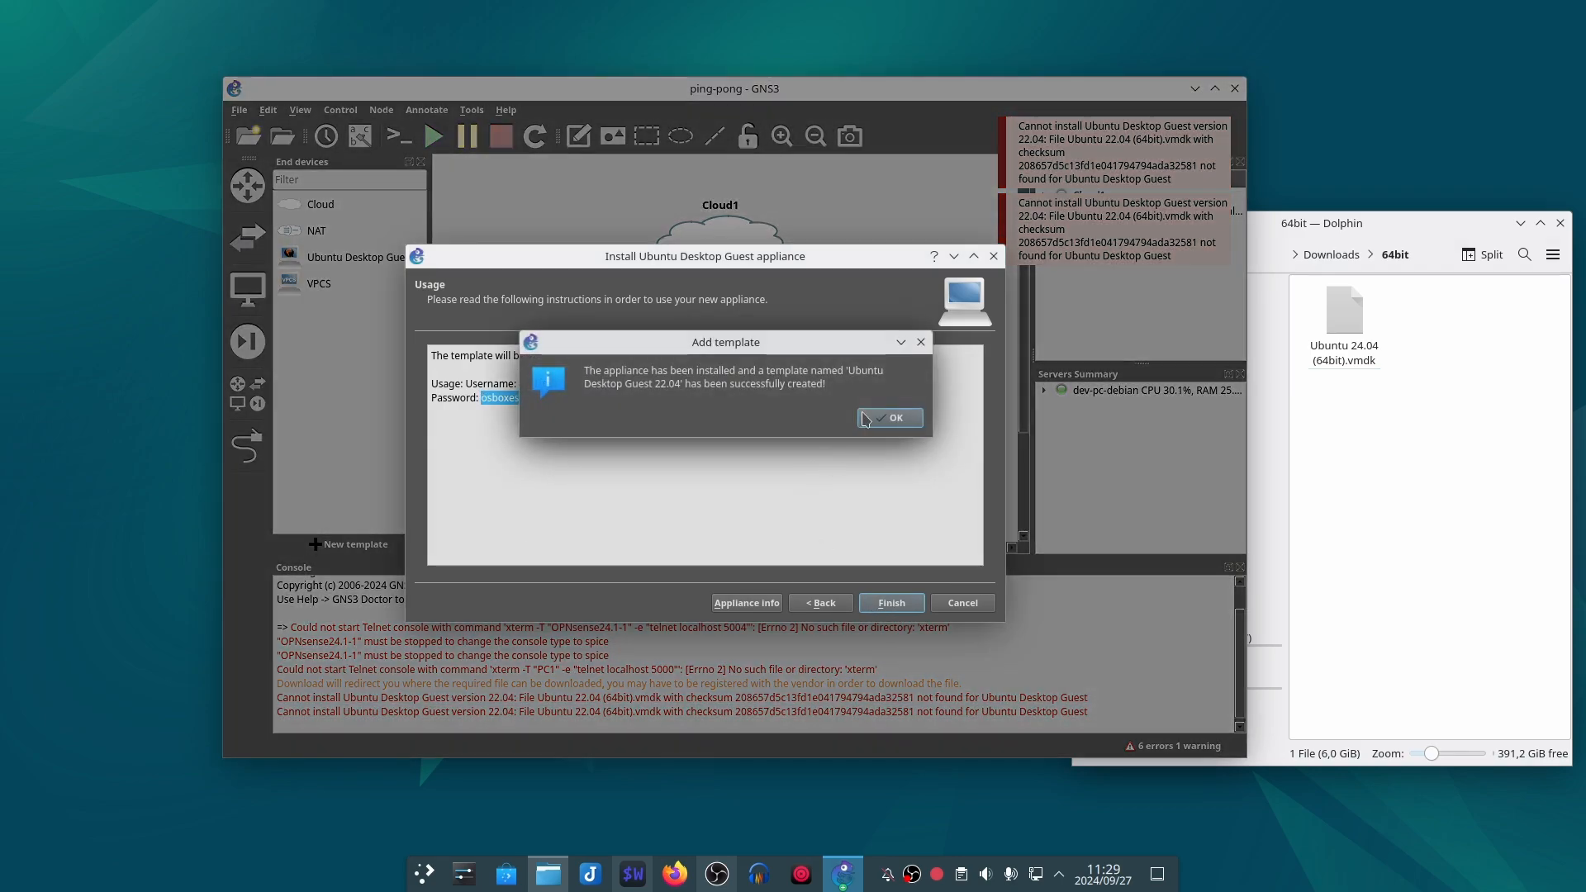
click(880, 418)
Step: Place an Ubuntu Desktop Guest node below and left of Switch1 and set its console type to spice+agent
drag(351, 255, 583, 412)
double_click(584, 411)
click(644, 451)
click(637, 492)
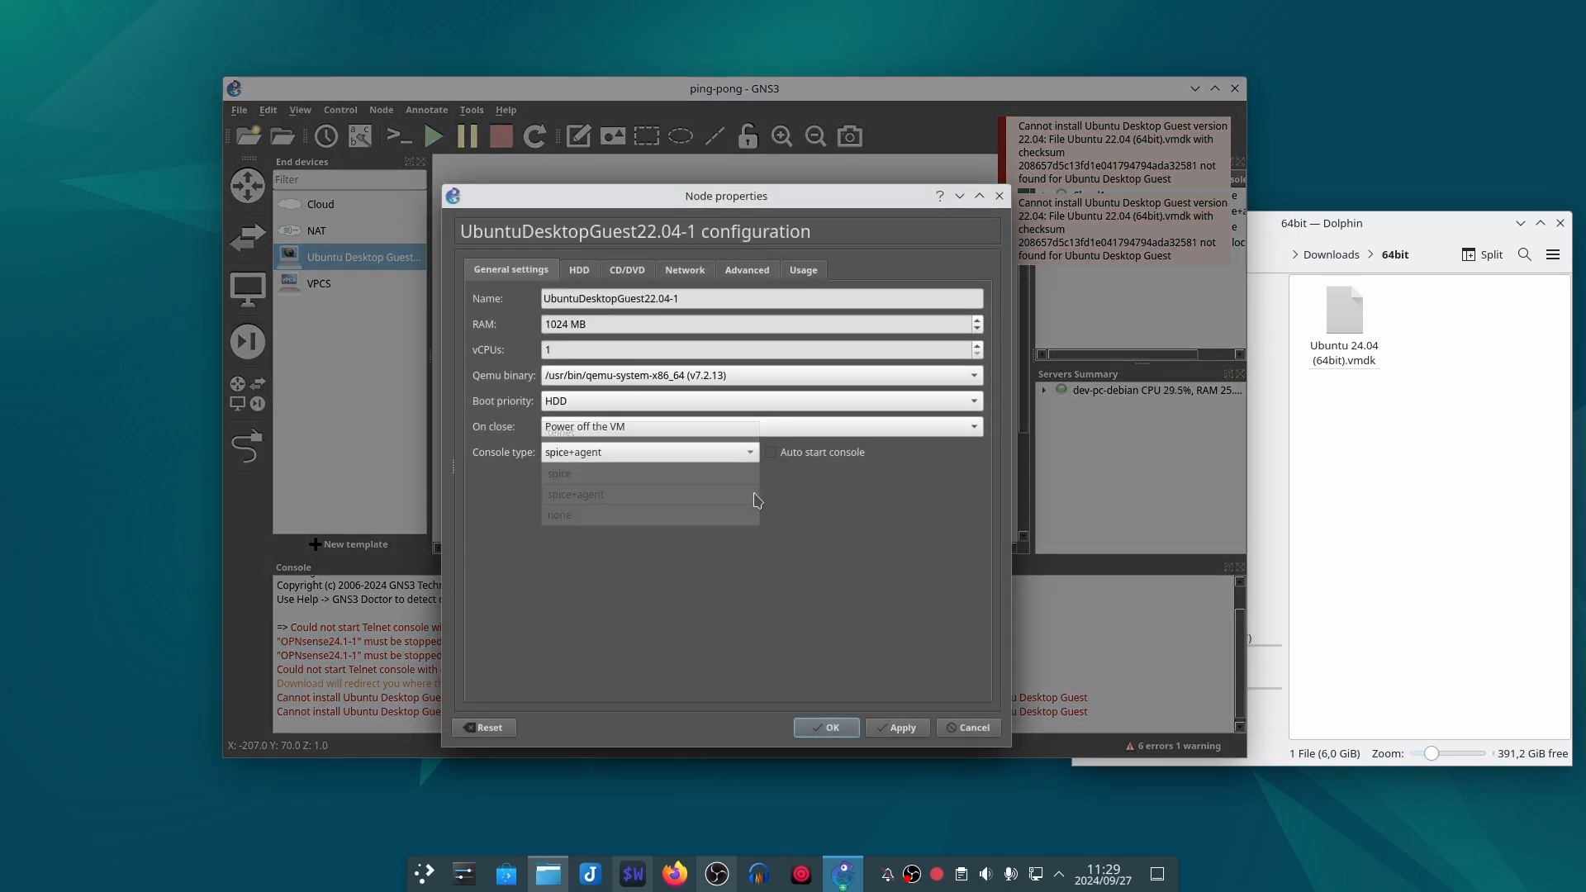
click(826, 727)
drag(595, 421, 587, 434)
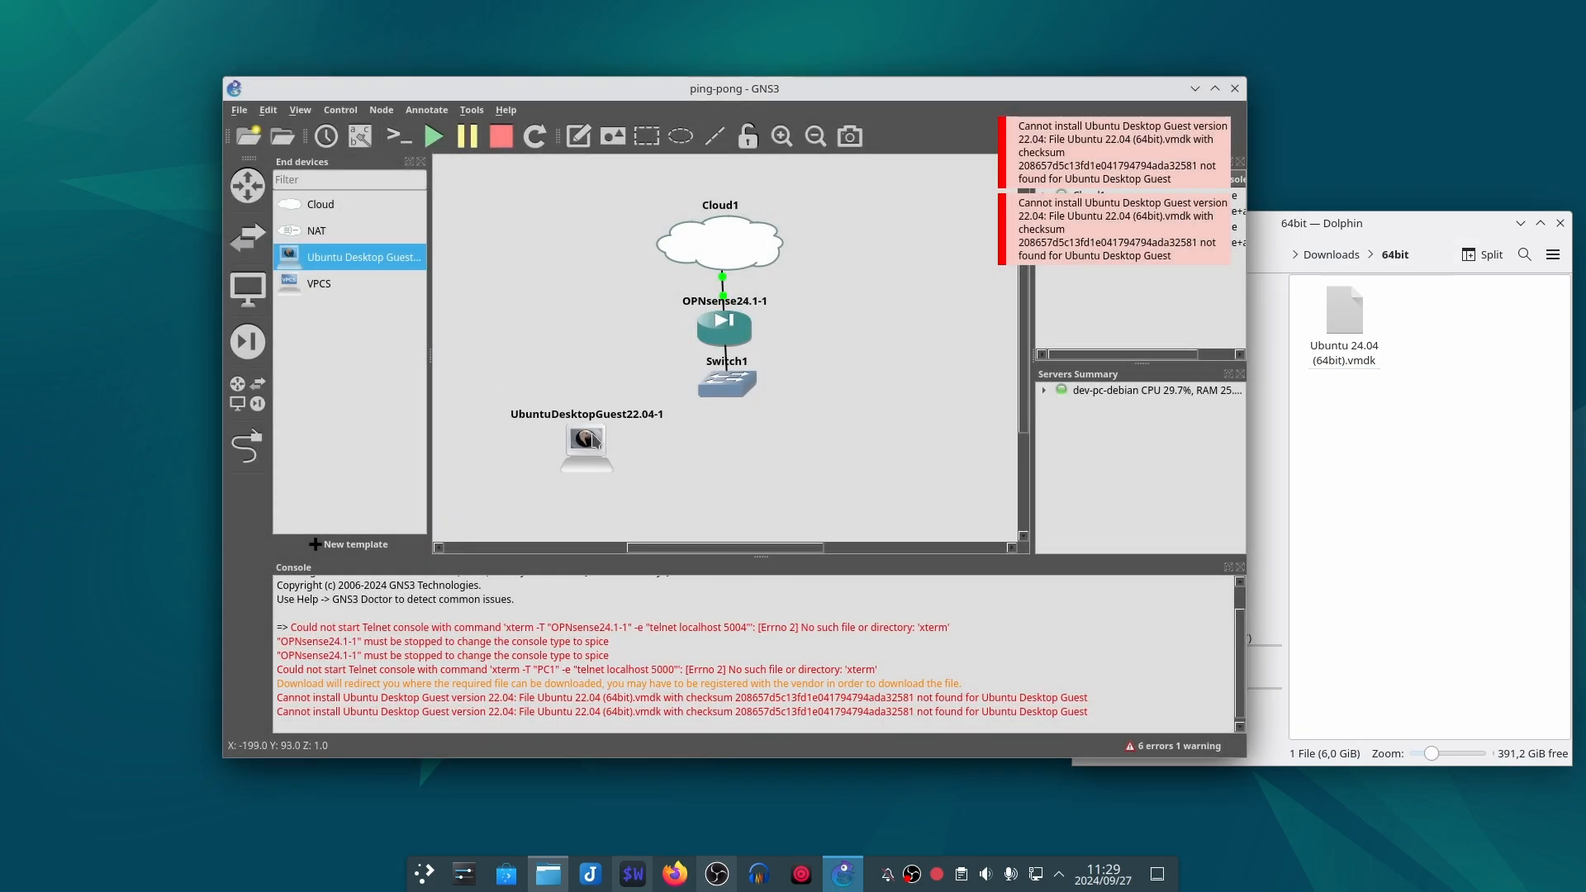
Step: Link UbuntuDesktopGuest22.04-1 to Switch1 and start the Ubuntu node
click(247, 446)
click(560, 443)
click(715, 385)
click(768, 422)
click(247, 446)
right_click(573, 424)
click(611, 475)
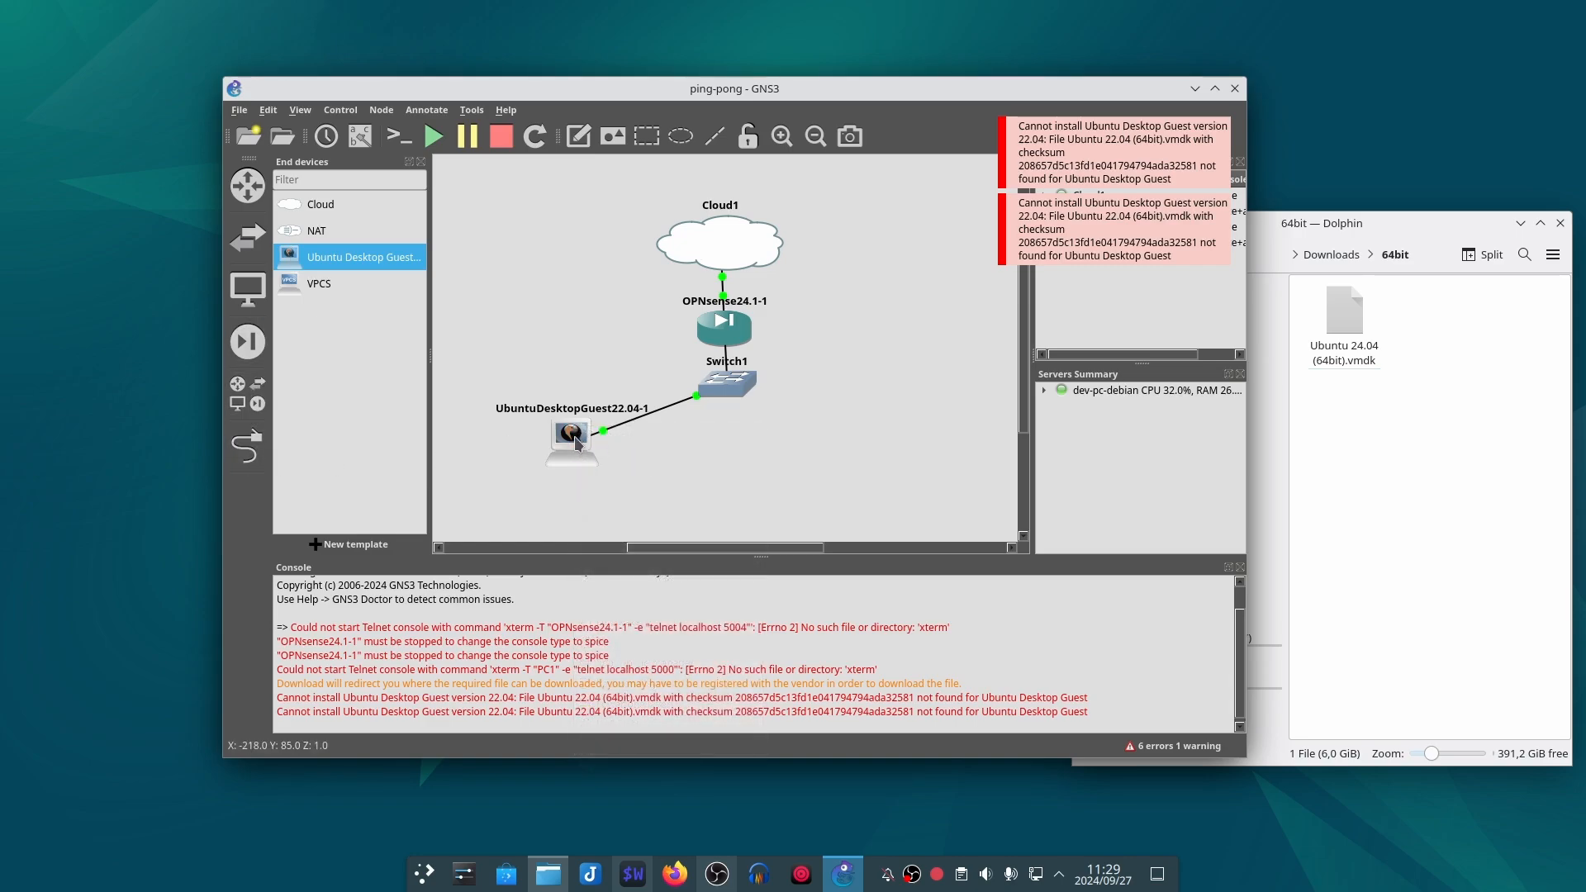
Step: Open the Ubuntu node's console and move the topology window and console apart
double_click(574, 437)
drag(737, 100, 839, 308)
click(1069, 230)
drag(925, 89, 923, 61)
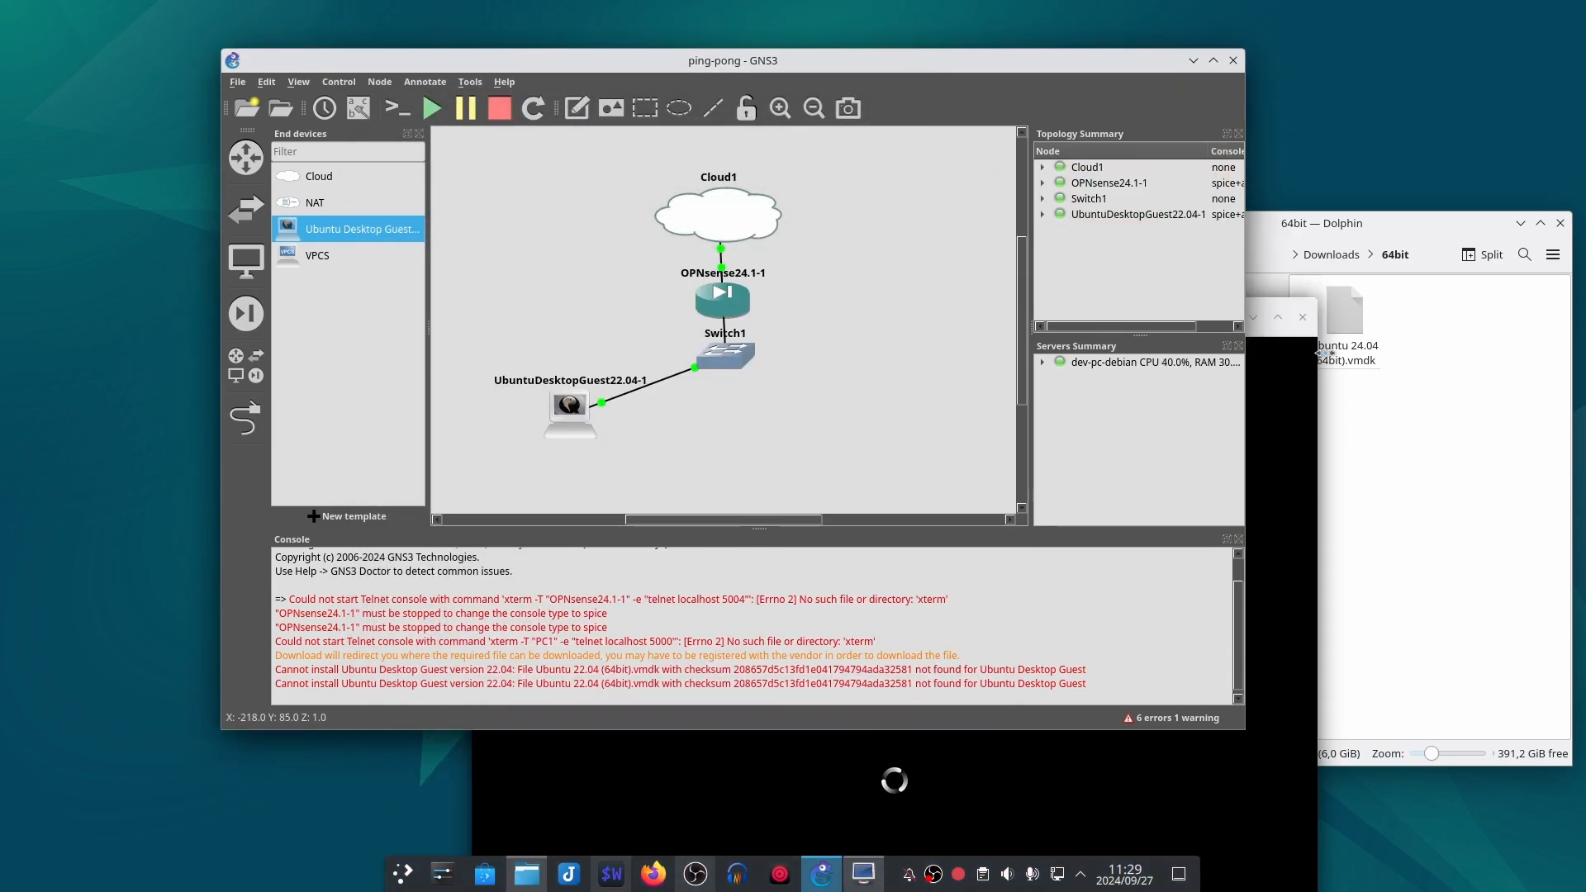
Step: Bring the Ubuntu console window into full view and log in to the listed account with its password
drag(1262, 299, 1166, 92)
drag(815, 109, 807, 114)
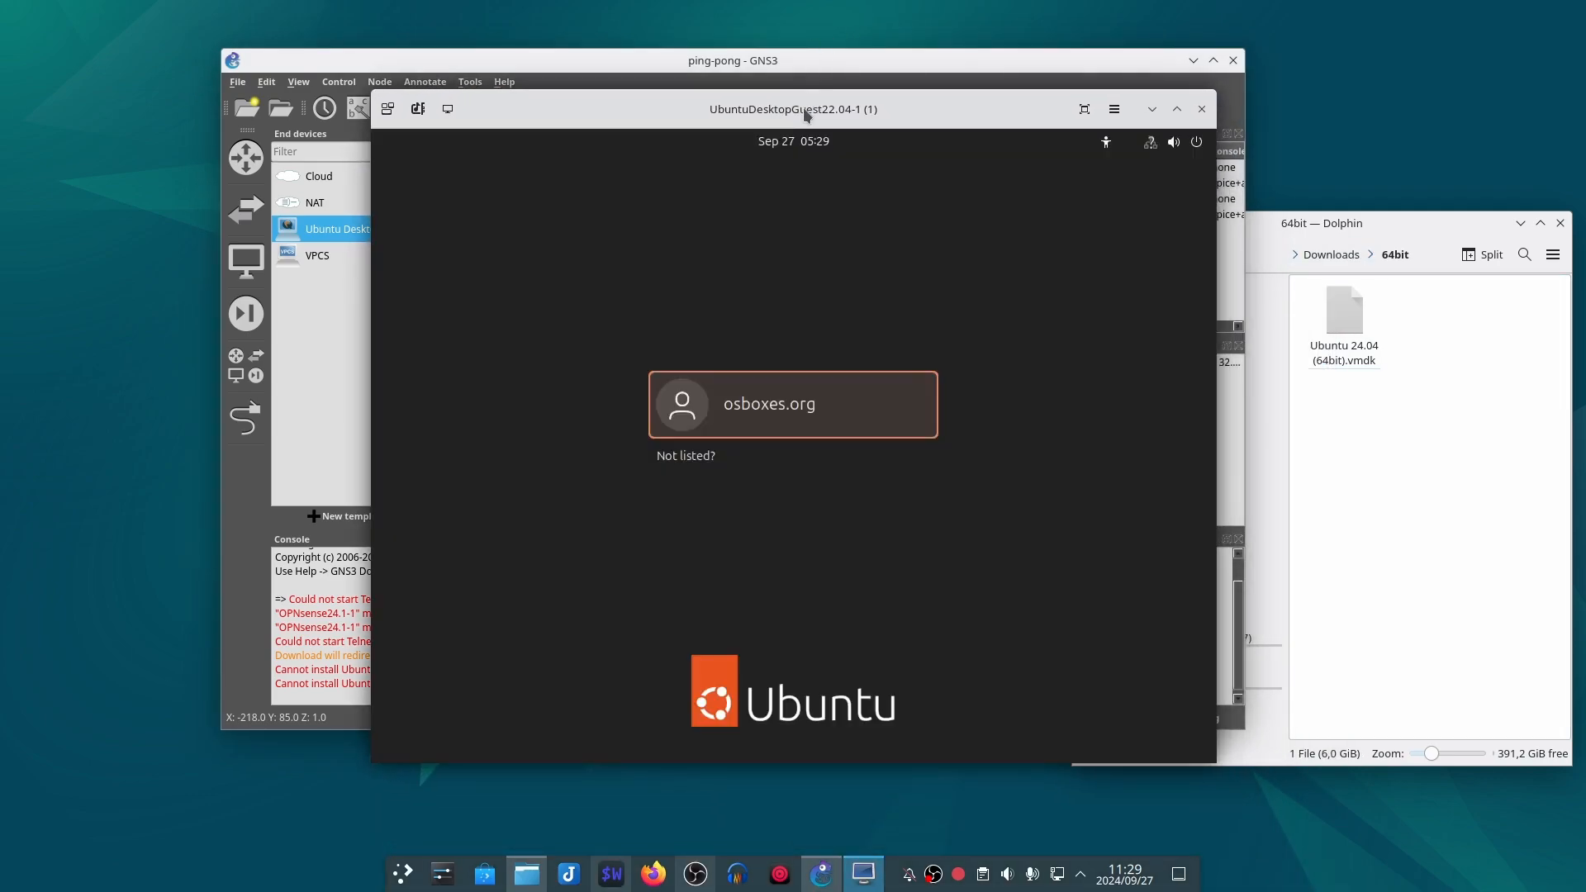
click(778, 411)
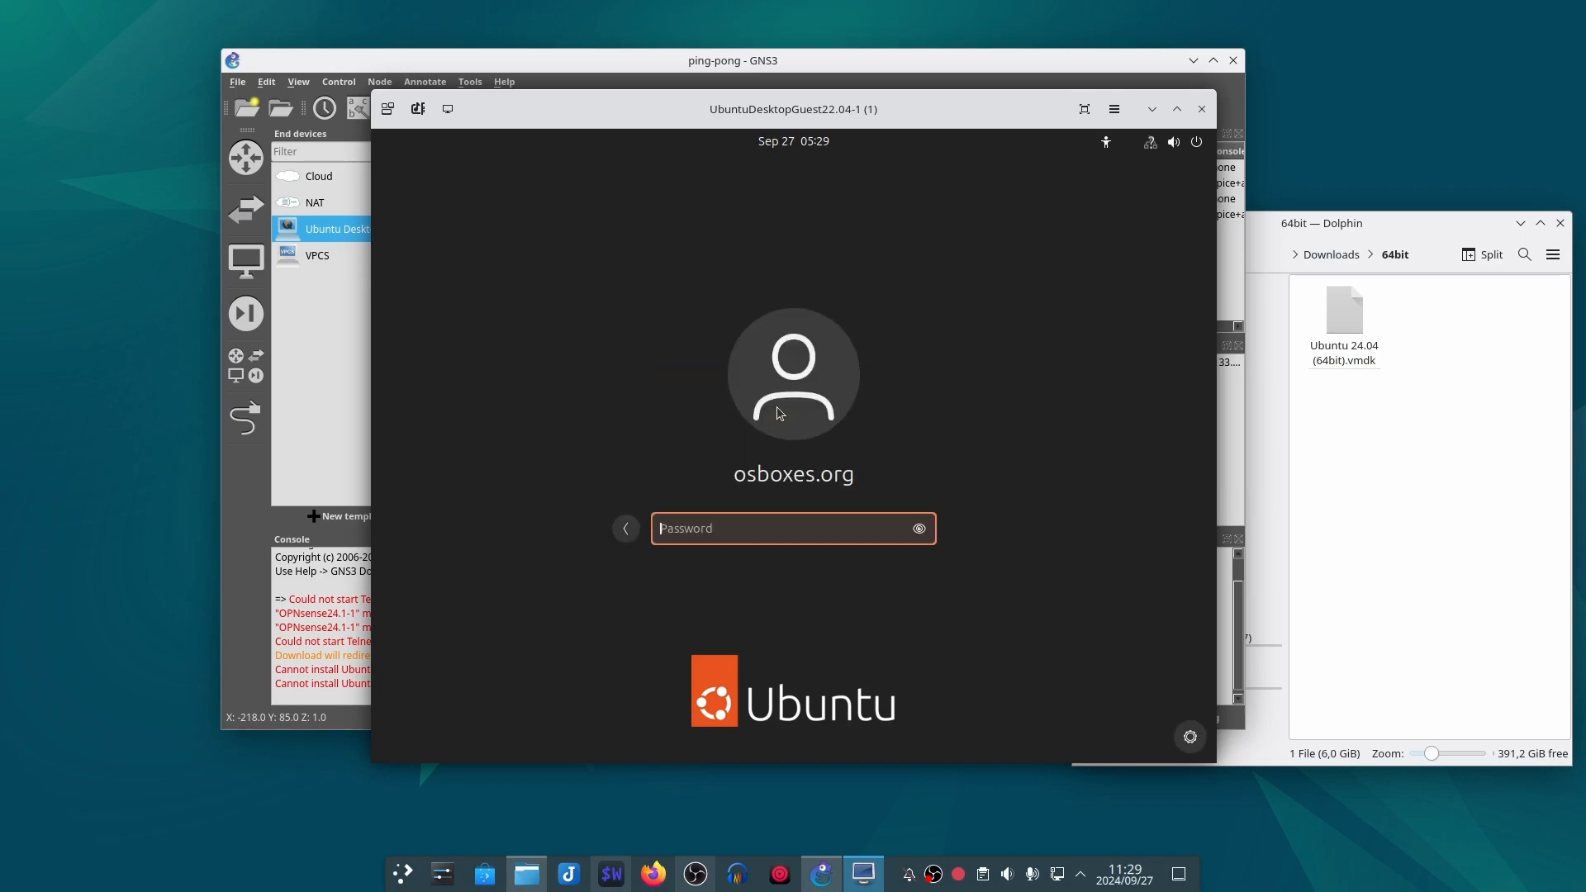
text(o)
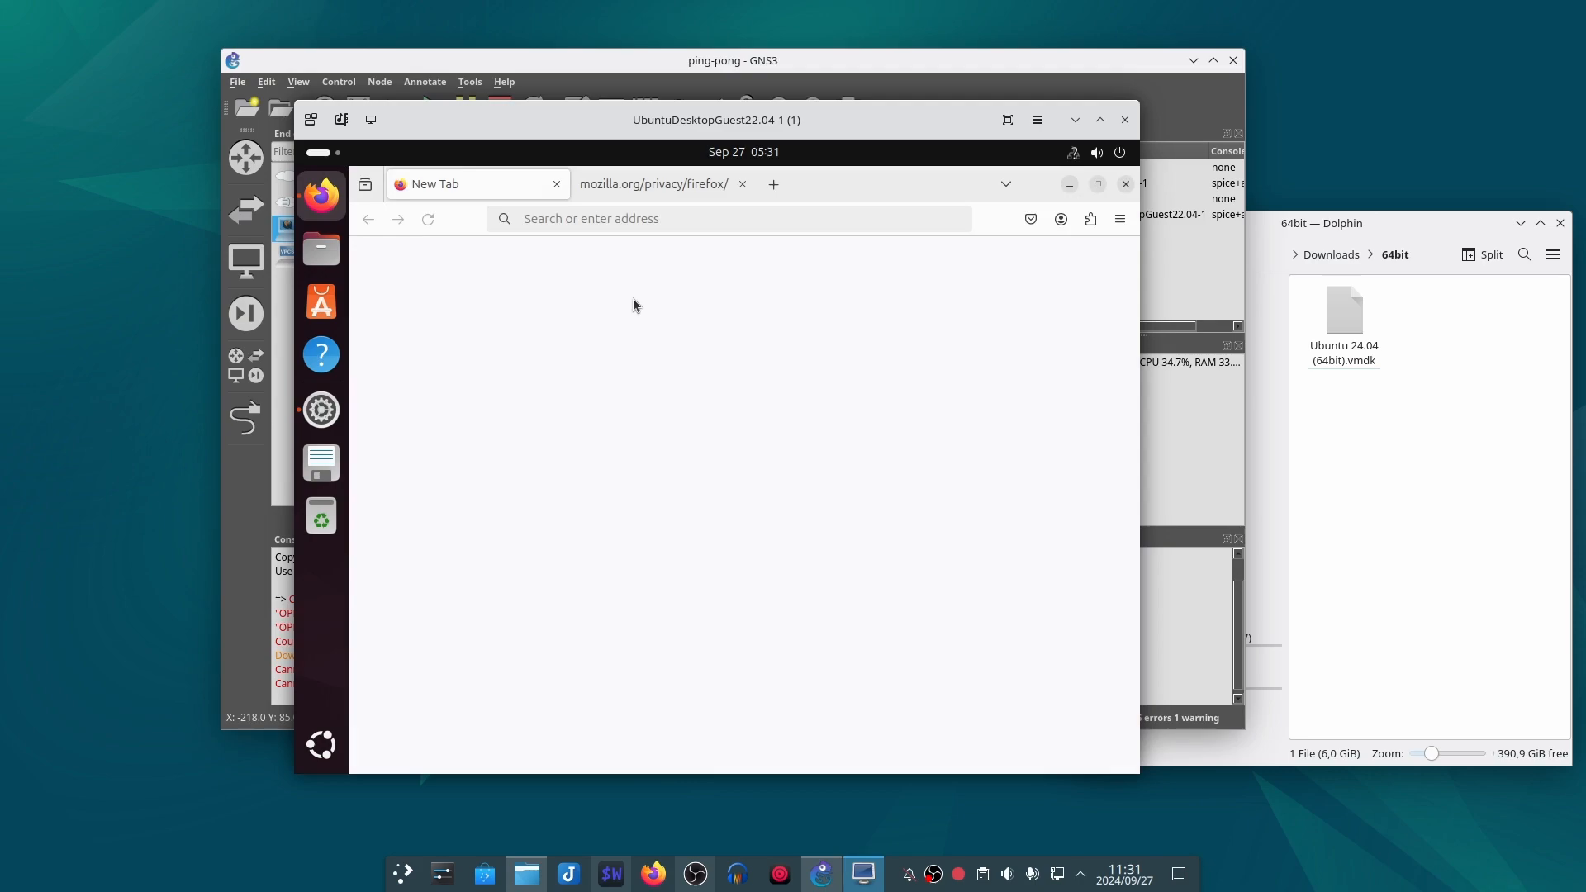
Step: Go to 192.168.1.1 in the Ubuntu guest's Firefox
click(633, 218)
text(192.16/8)
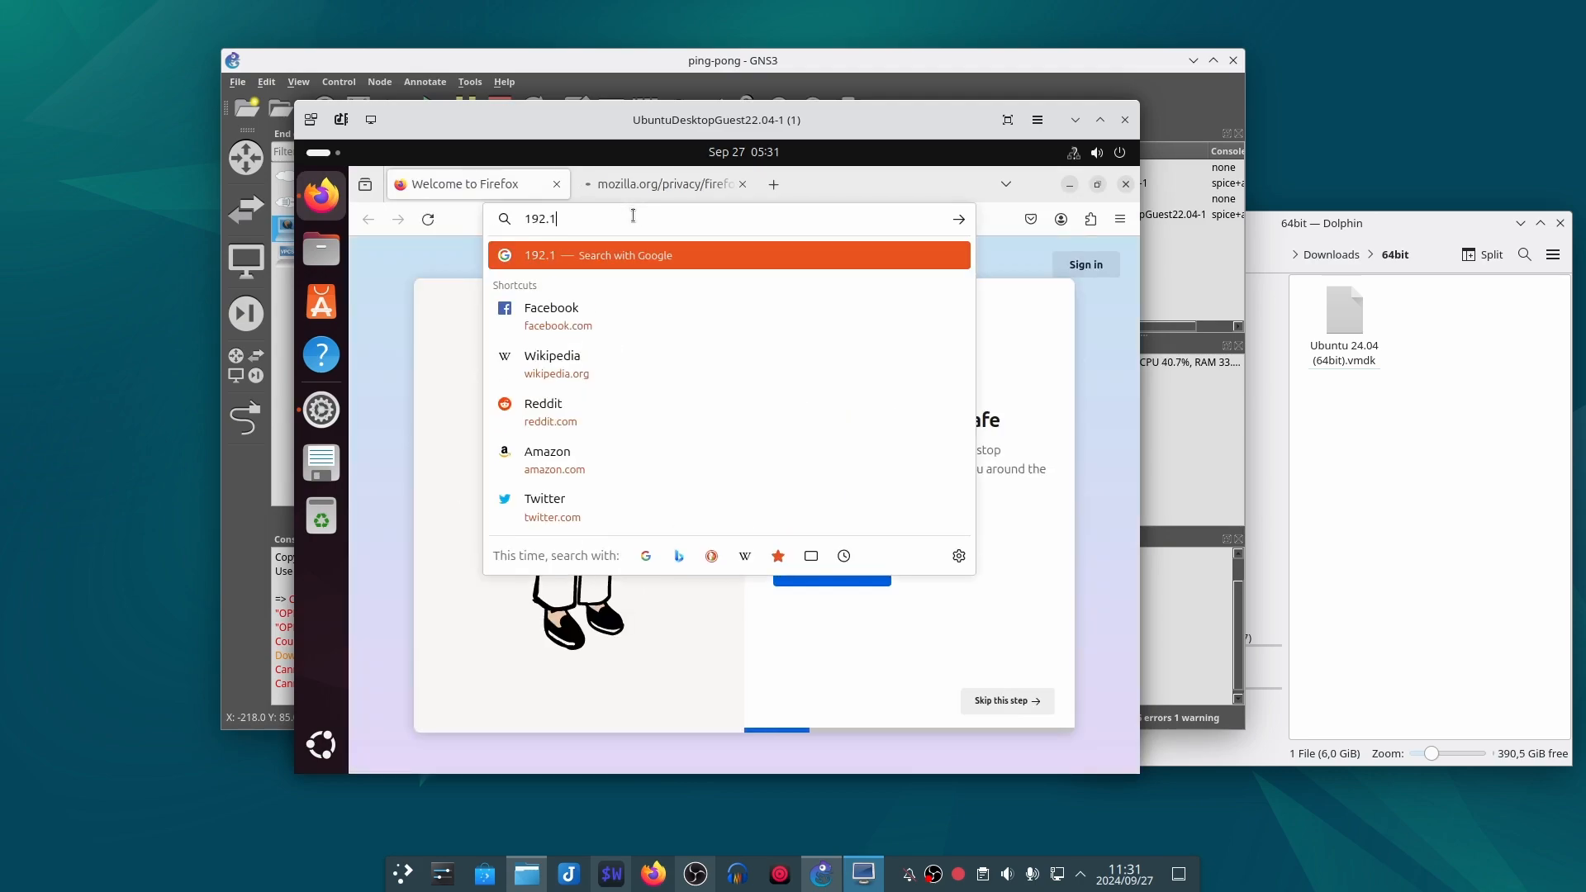
key(BackSpace)
key(BackSpace)
text(8.1.1)
key(Return)
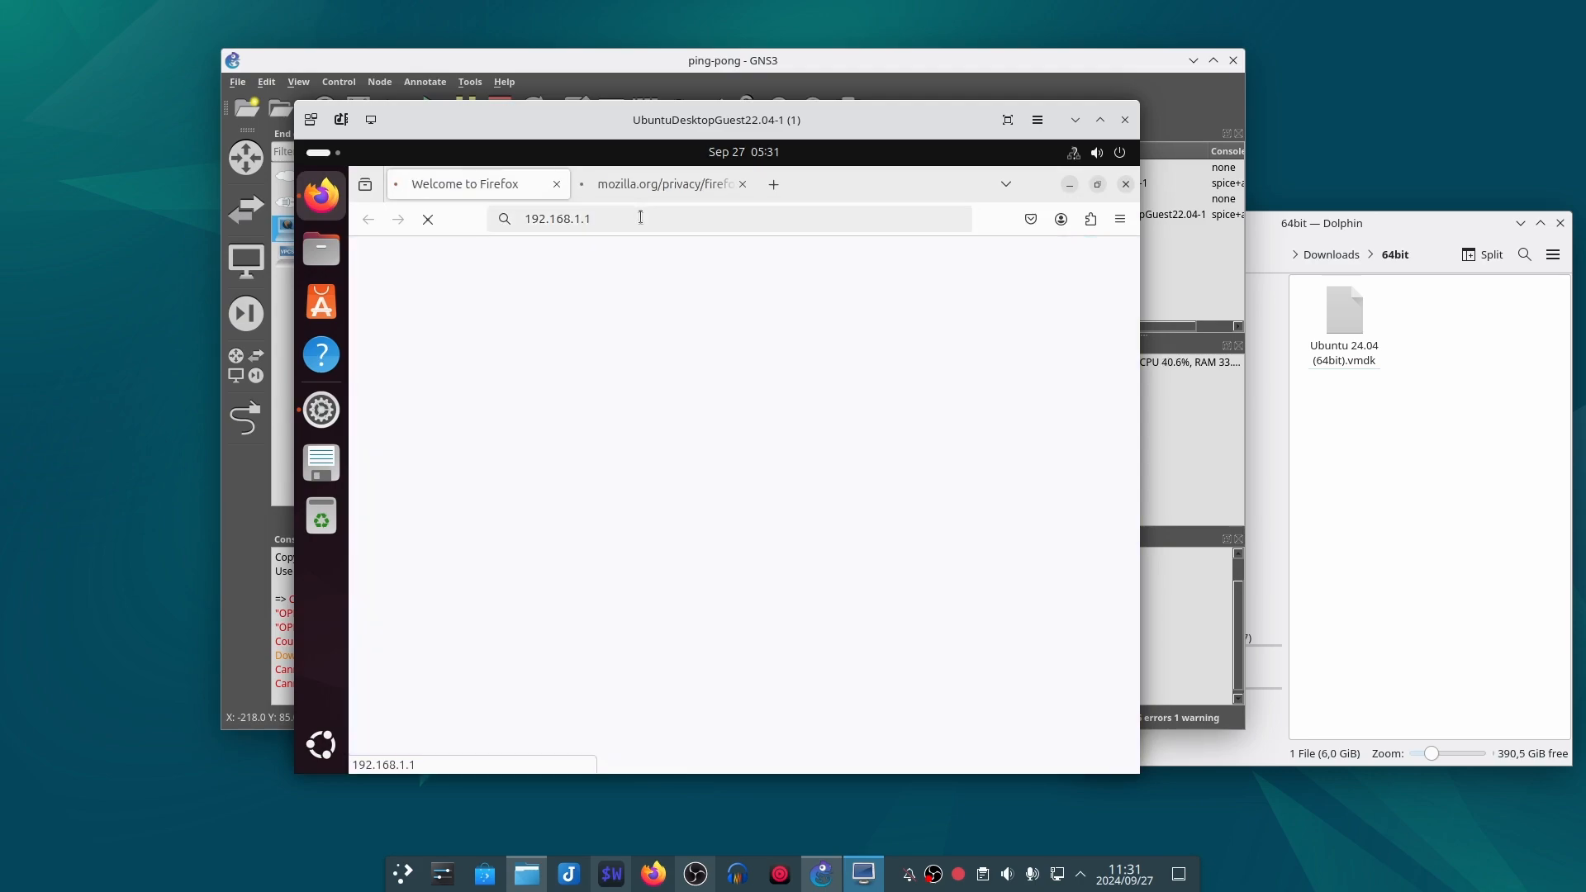
Step: Accept the certificate risk for 192.168.1.1 and close the Firefox privacy tab
click(1054, 588)
click(924, 712)
click(743, 183)
Step: Log in to OPNsense as root with the account password
text(root)
key(Tab)
text(opns)
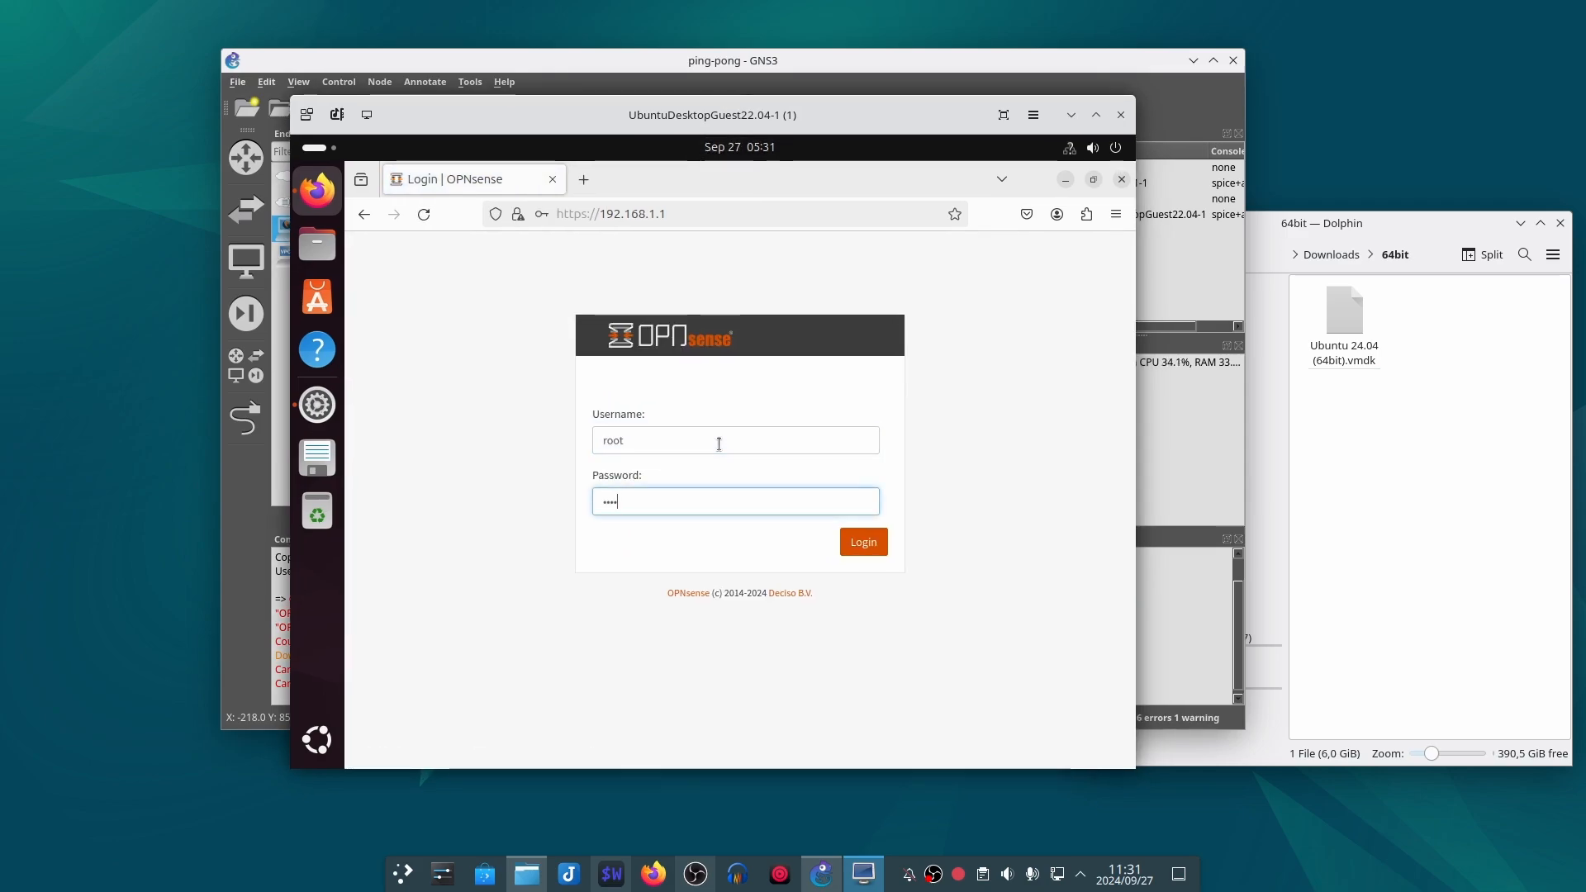
text(ense)
key(Return)
click(807, 425)
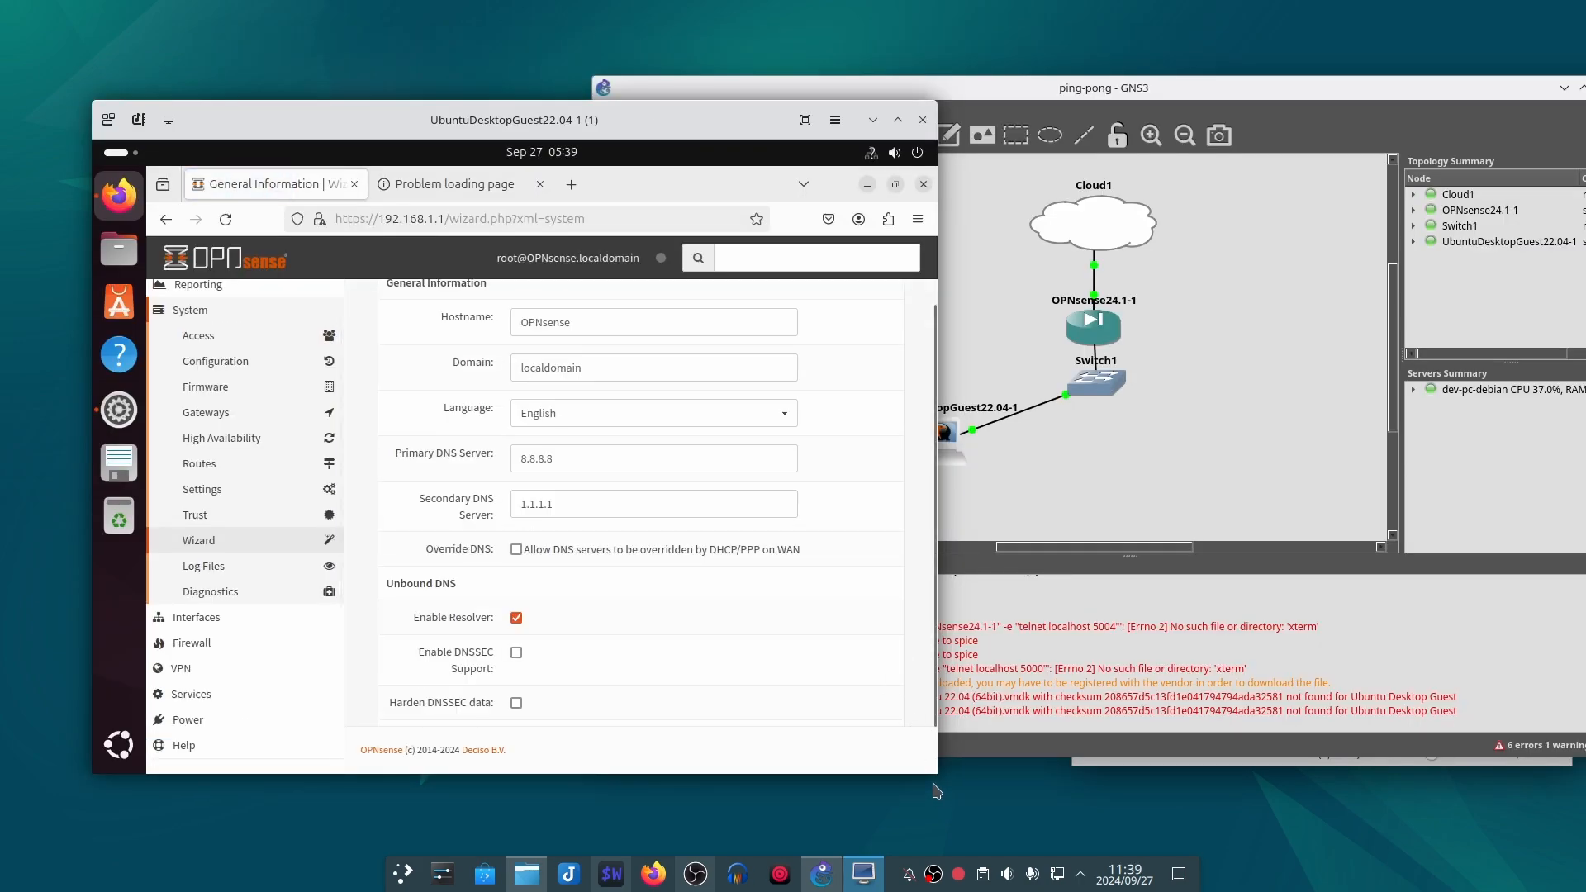
Step: Enlarge the guest window, enable DNSSEC support and hardened DNSSEC data, and accept the default time server settings
drag(938, 775, 1034, 793)
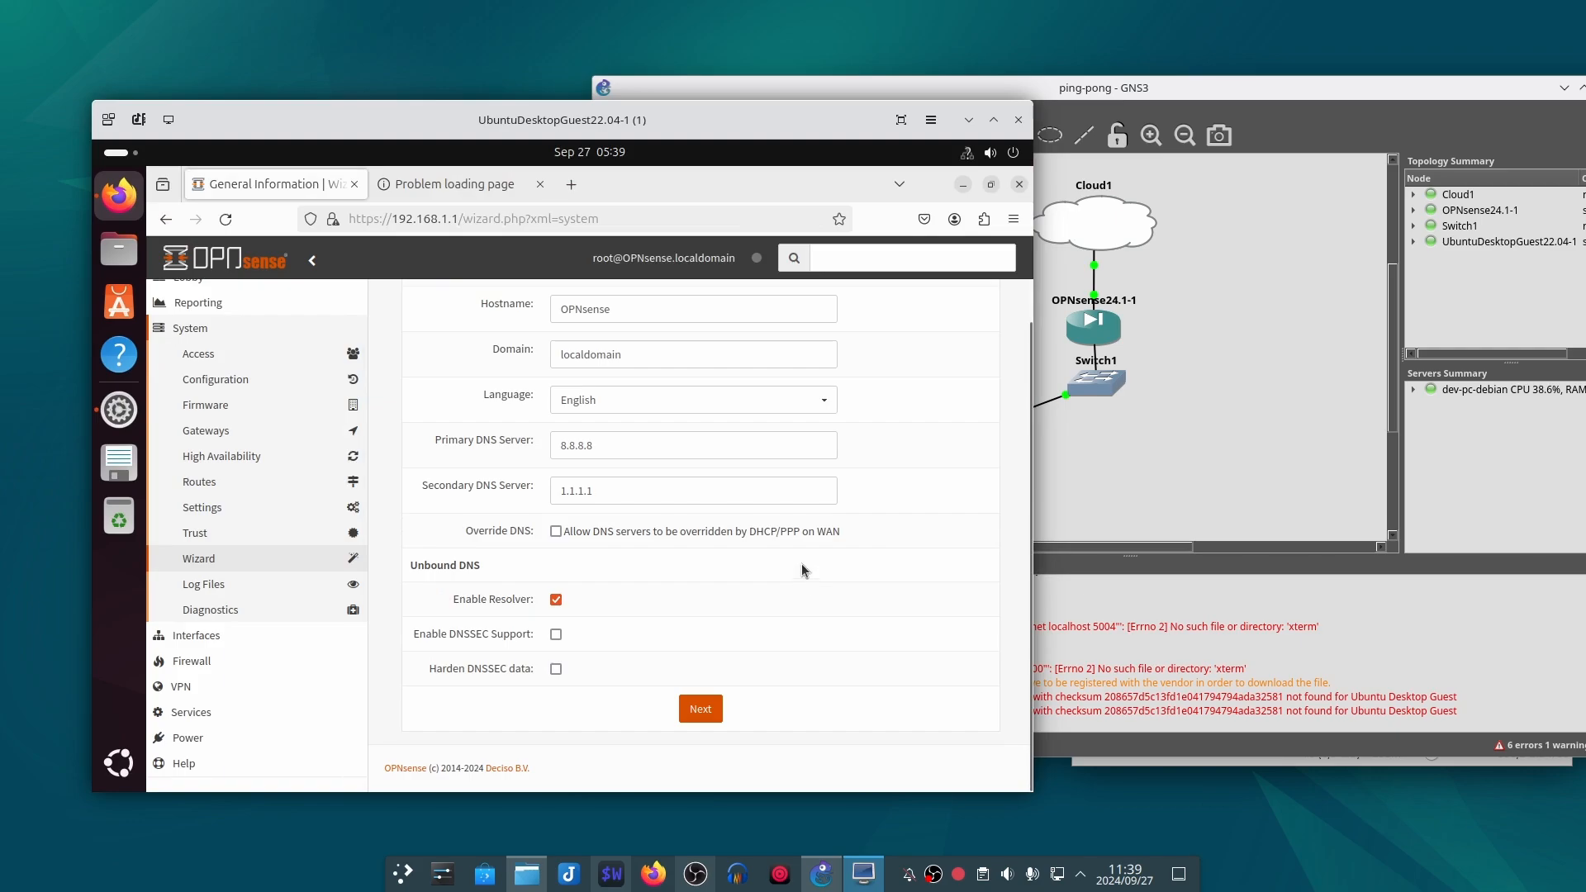
click(555, 635)
click(556, 669)
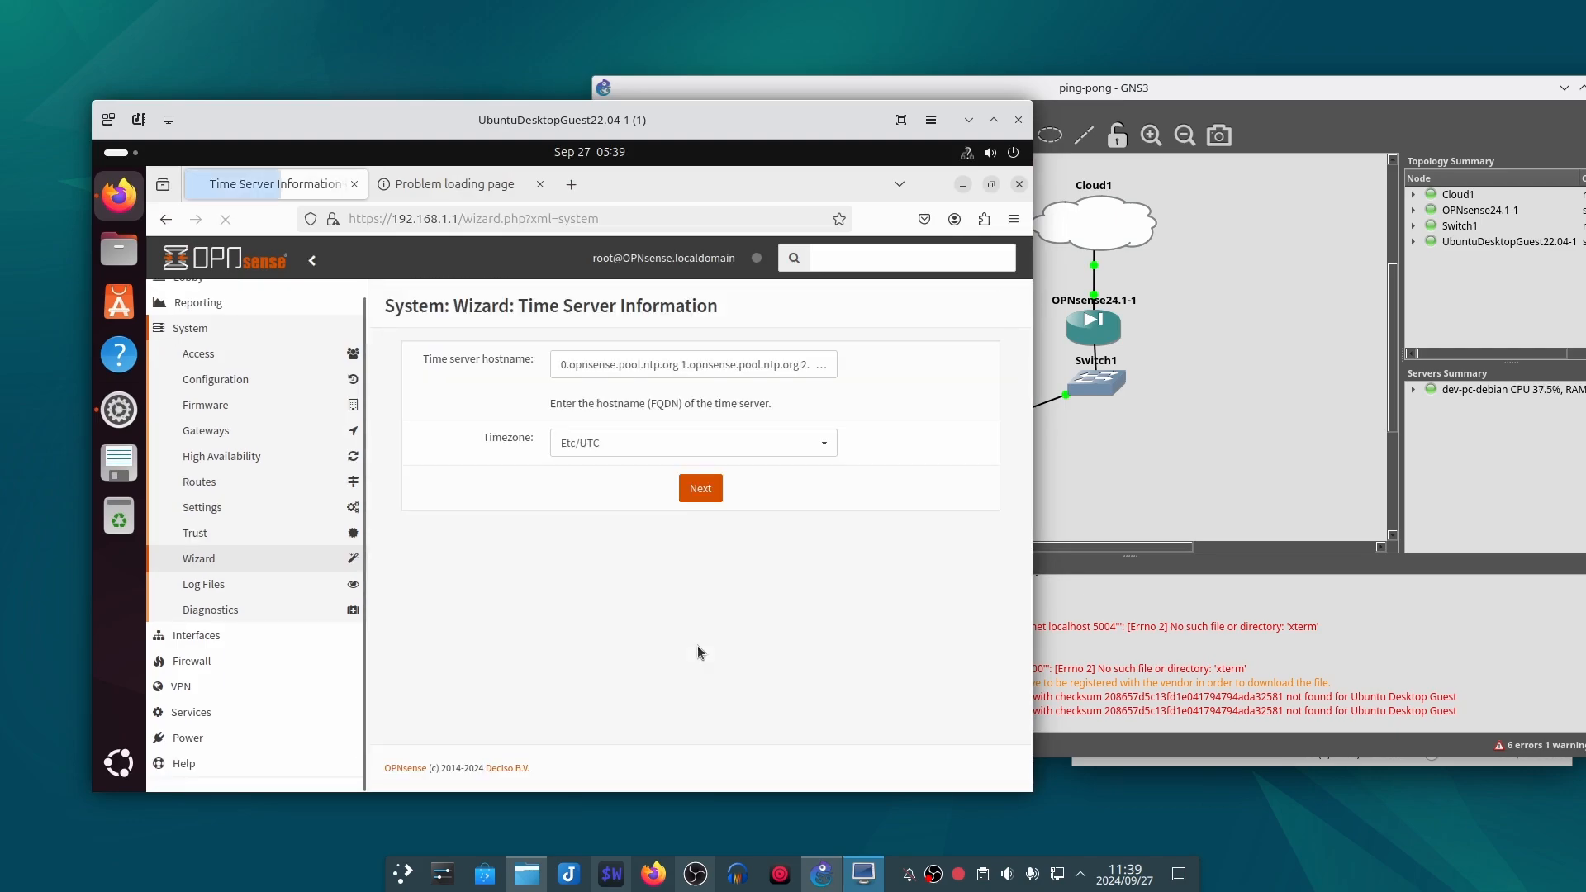
click(701, 488)
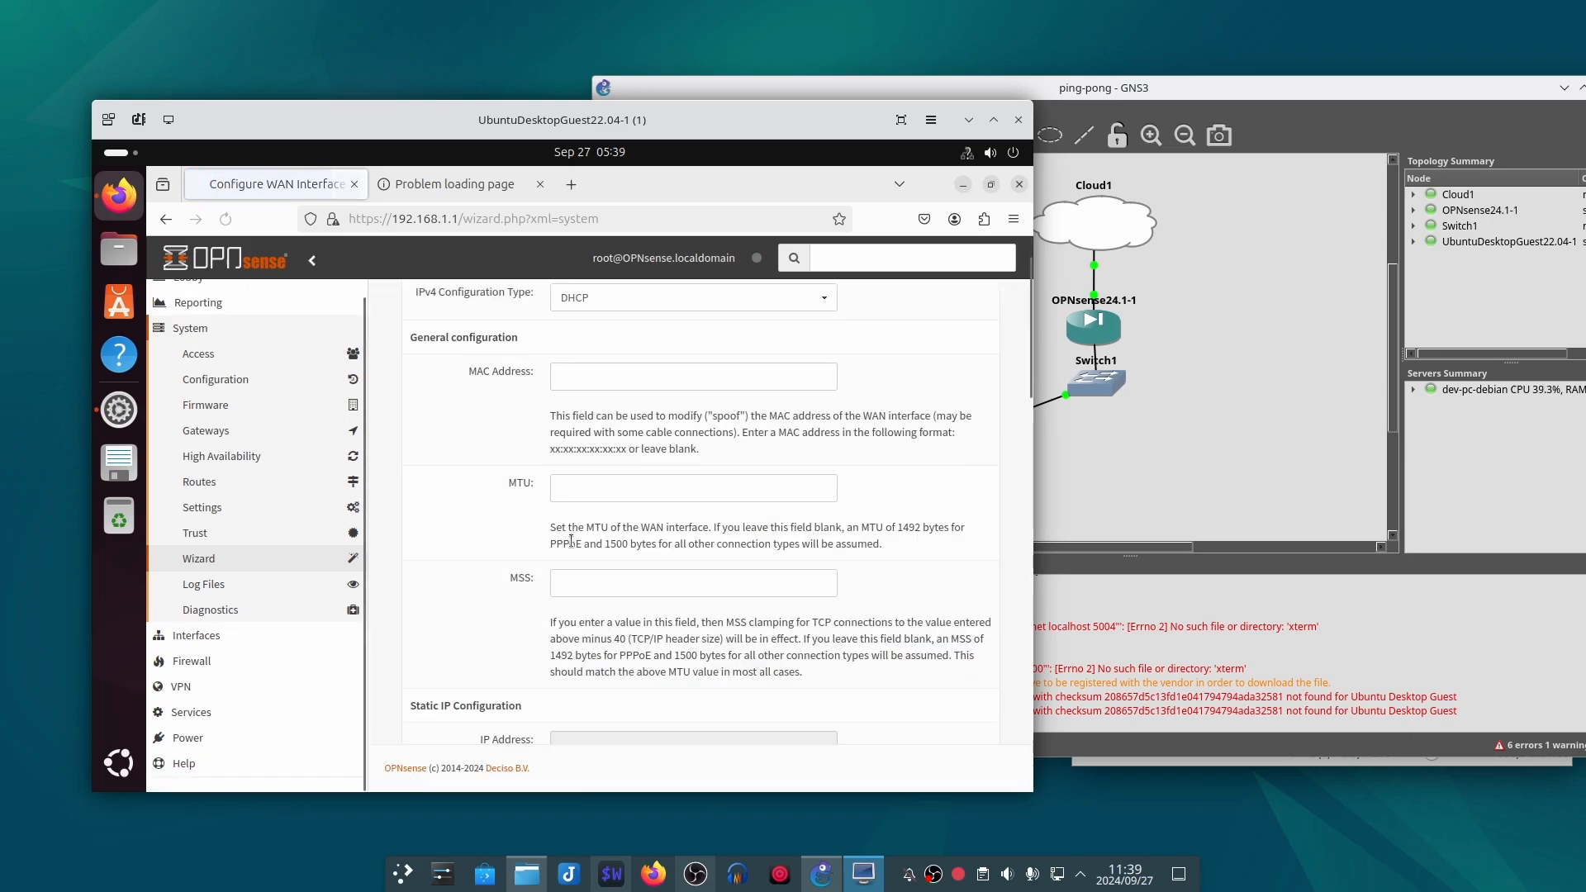
Step: Turn off blocking of RFC1918 private and bogon networks on the WAN interface and continue the wizard
scroll(506, 507, up, 1)
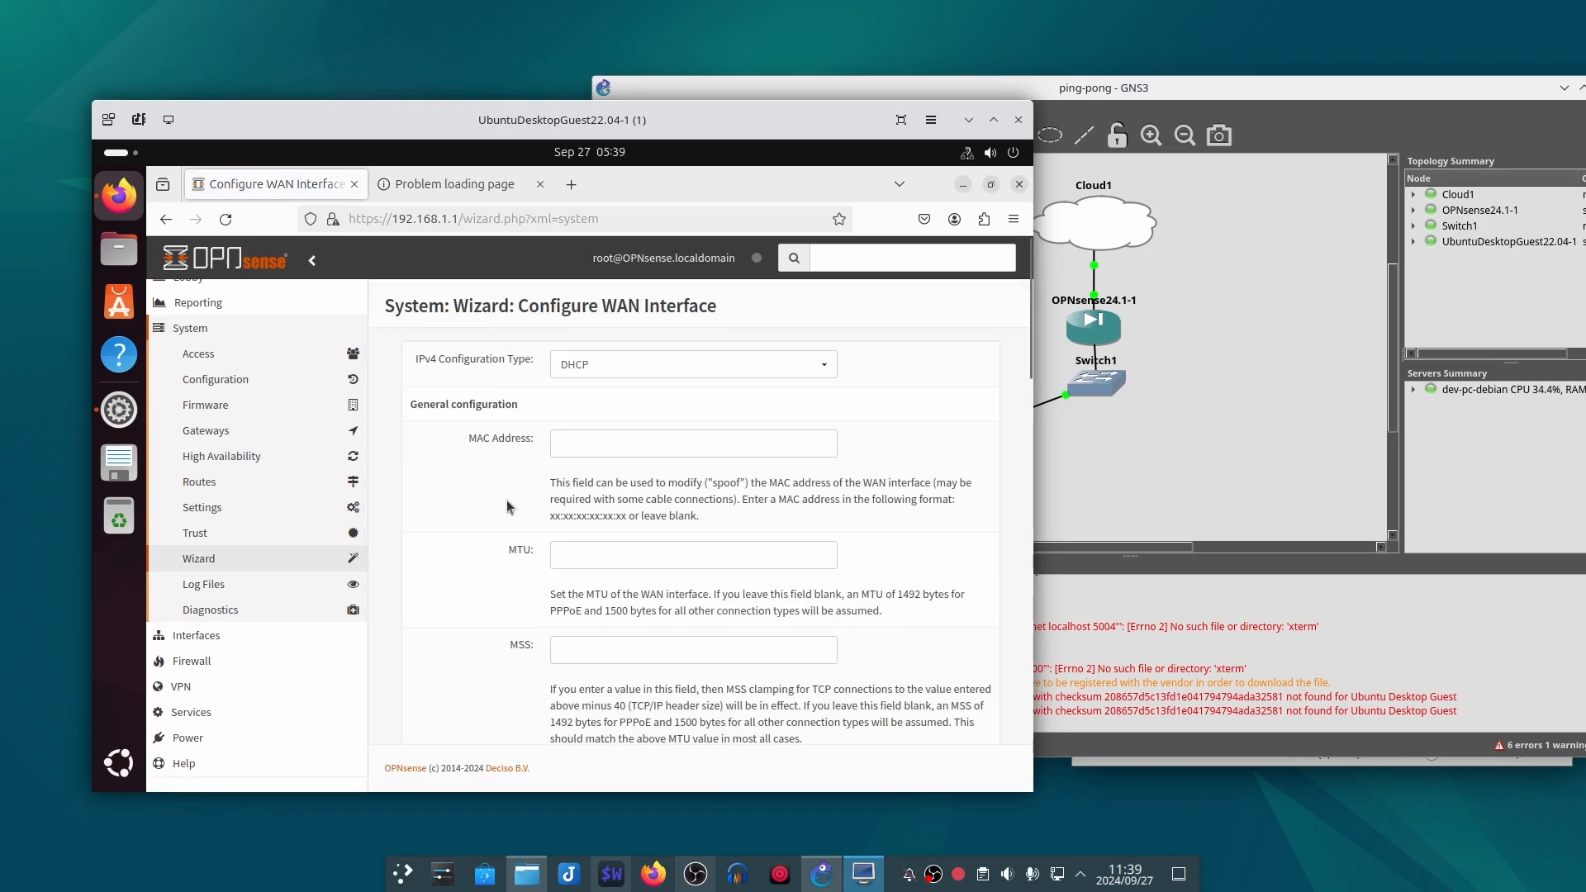
scroll(507, 507, down, 15)
click(556, 619)
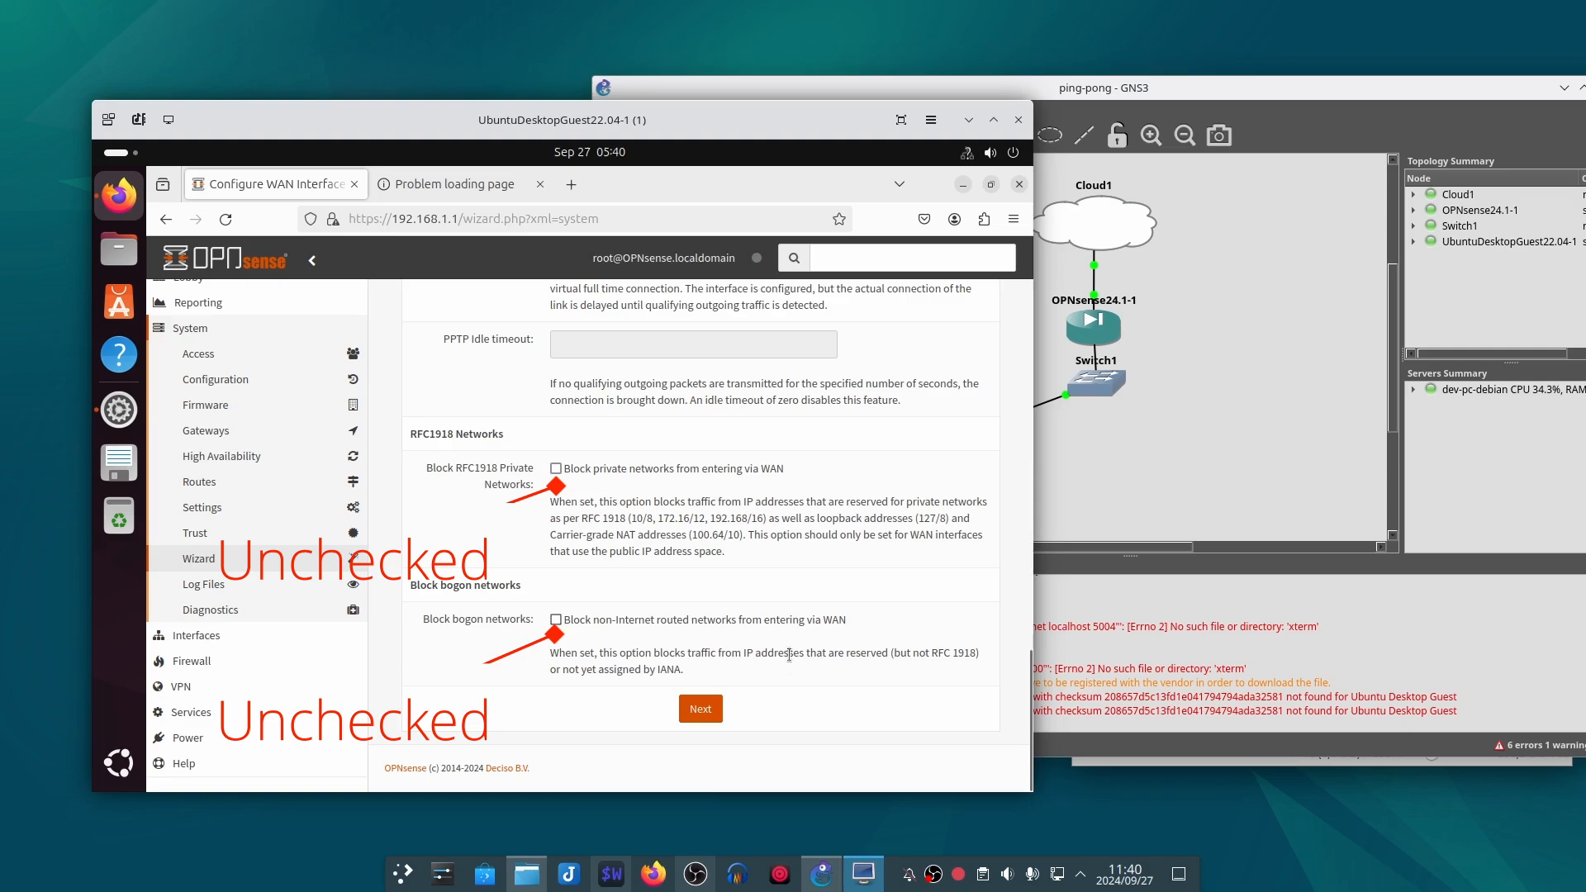
click(700, 709)
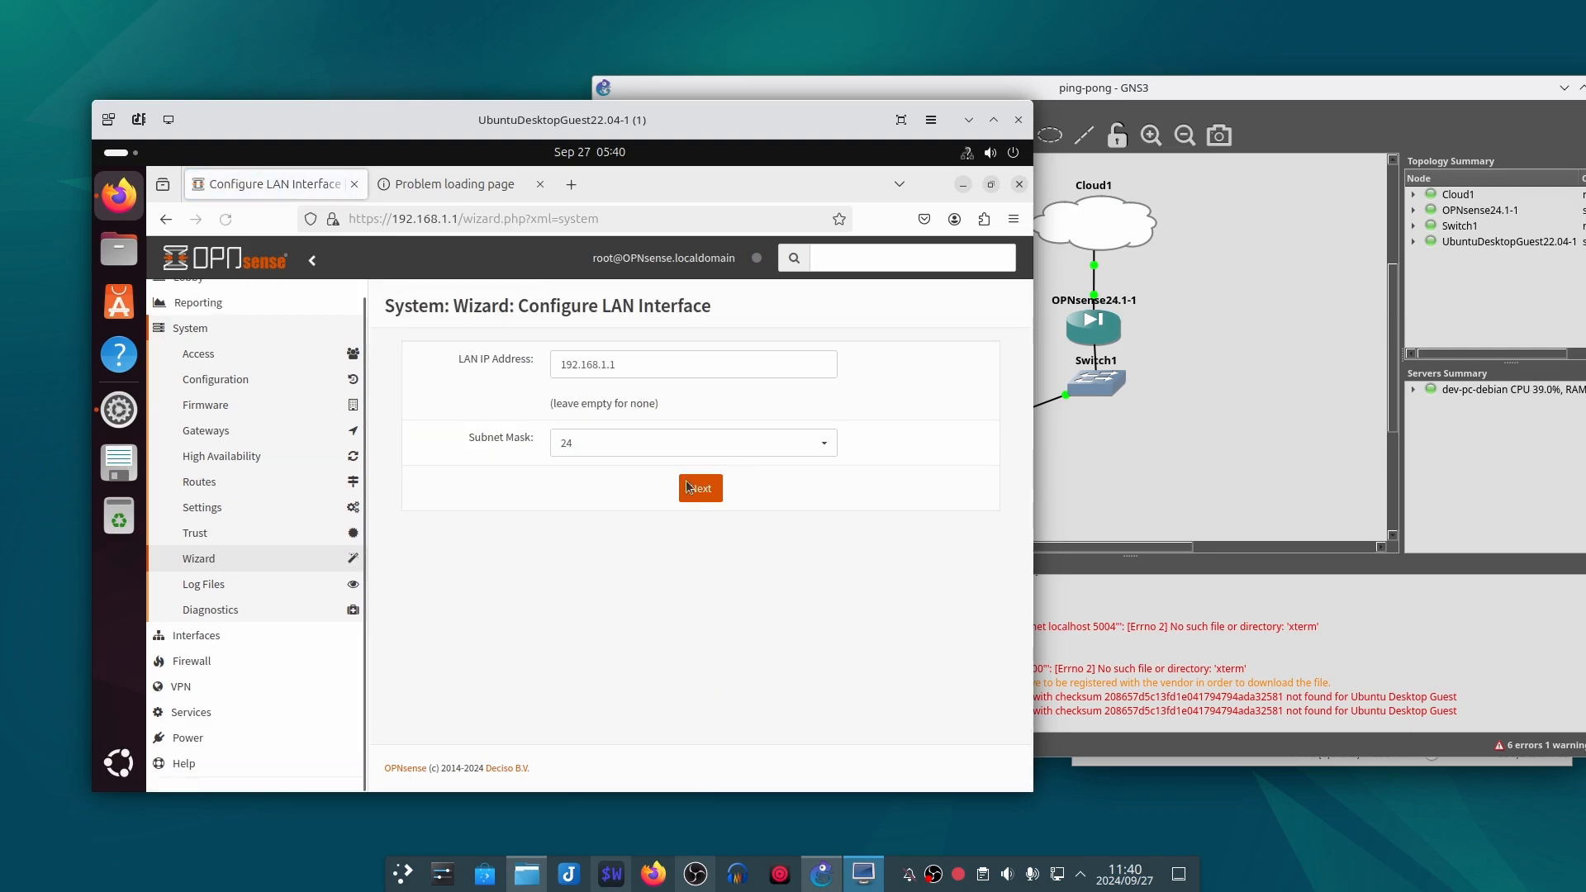
Step: Keep the existing LAN address, subnet mask and root password, and reload OPNsense to apply the configuration
click(693, 493)
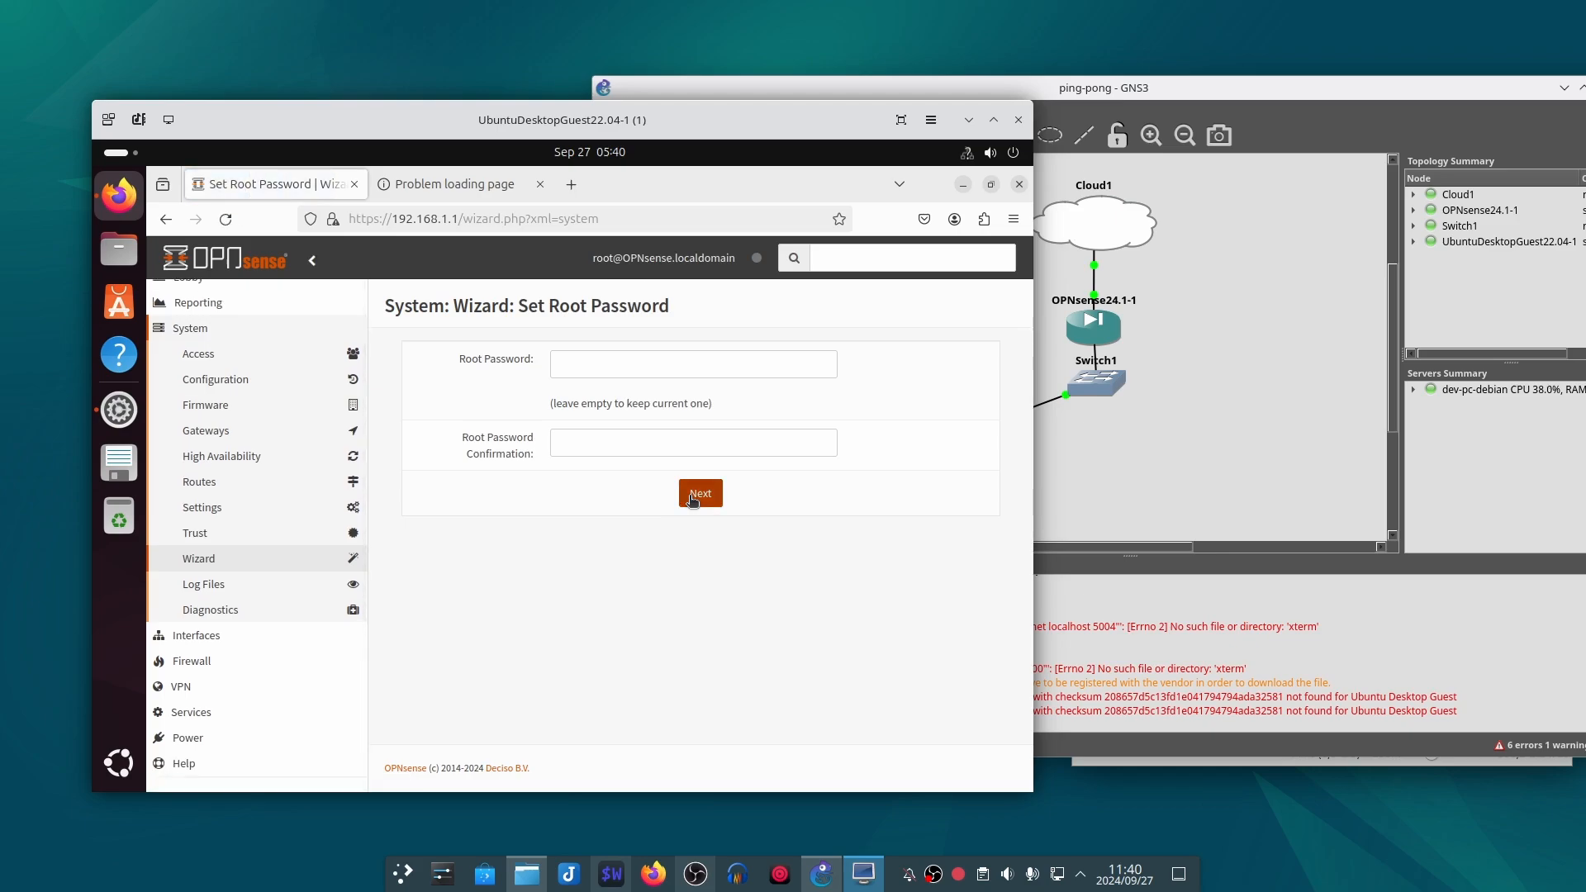
click(700, 493)
click(701, 415)
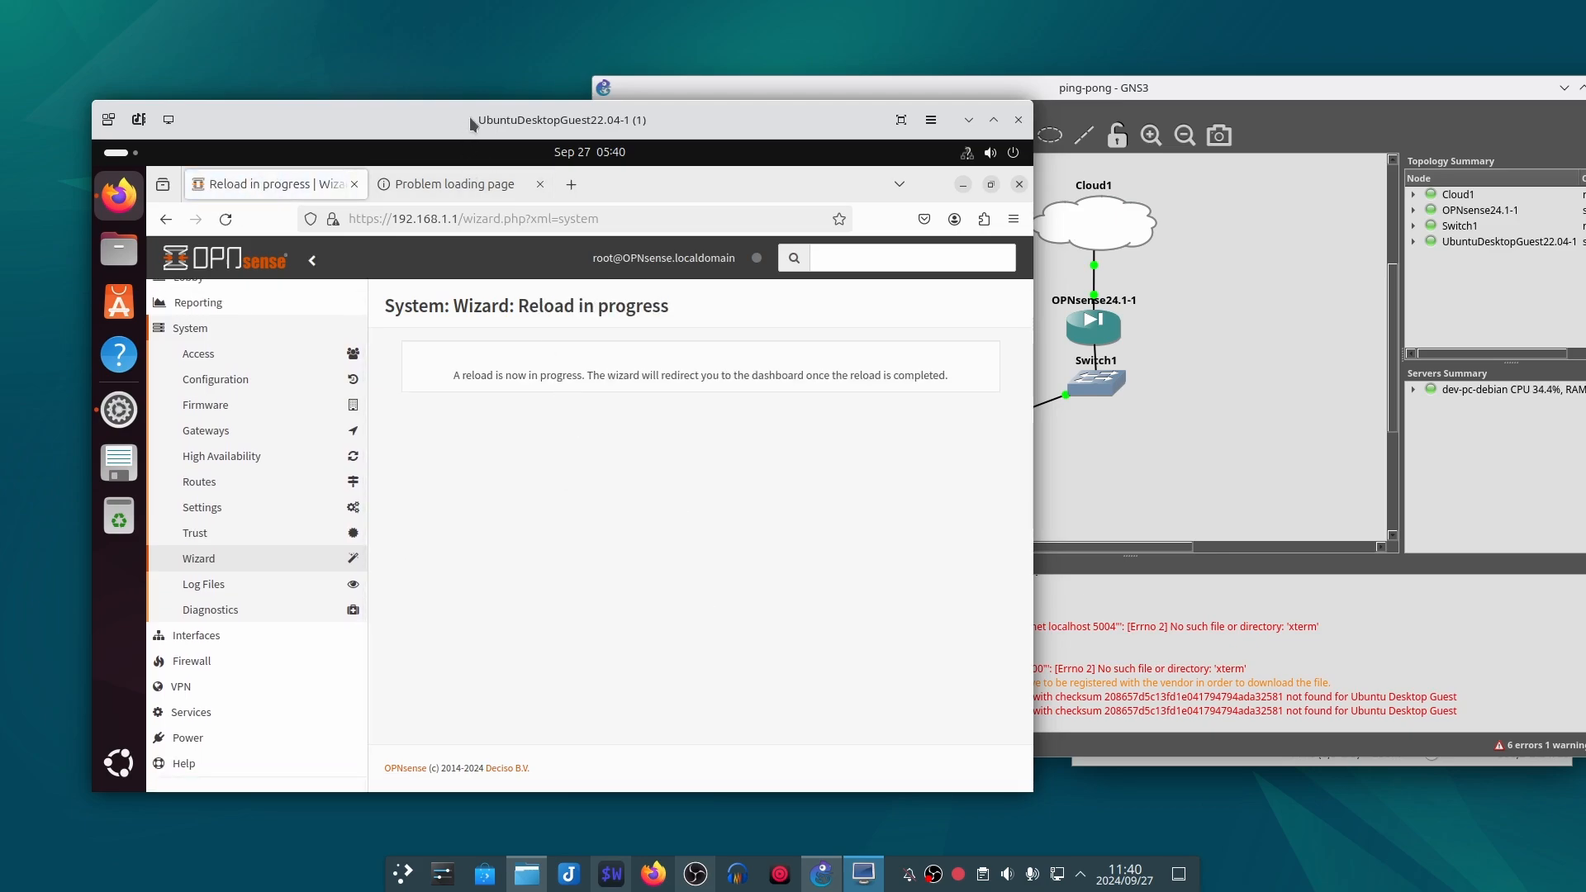
Step: Check that google.com loads in the second tab and return to the OPNsense page
drag(471, 123, 509, 130)
click(493, 189)
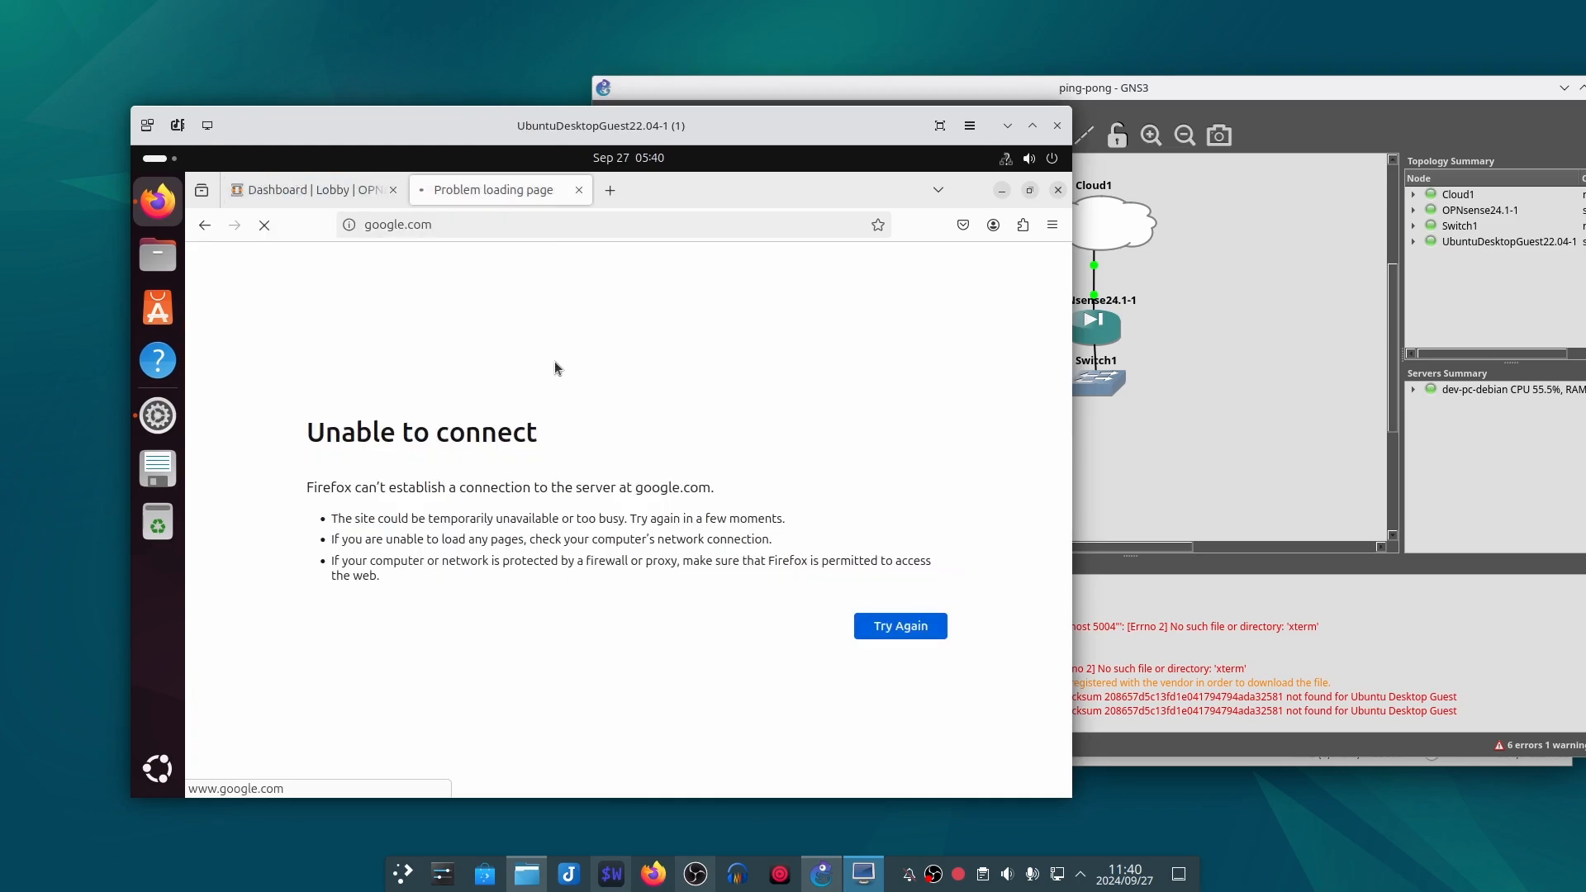
drag(544, 133, 583, 130)
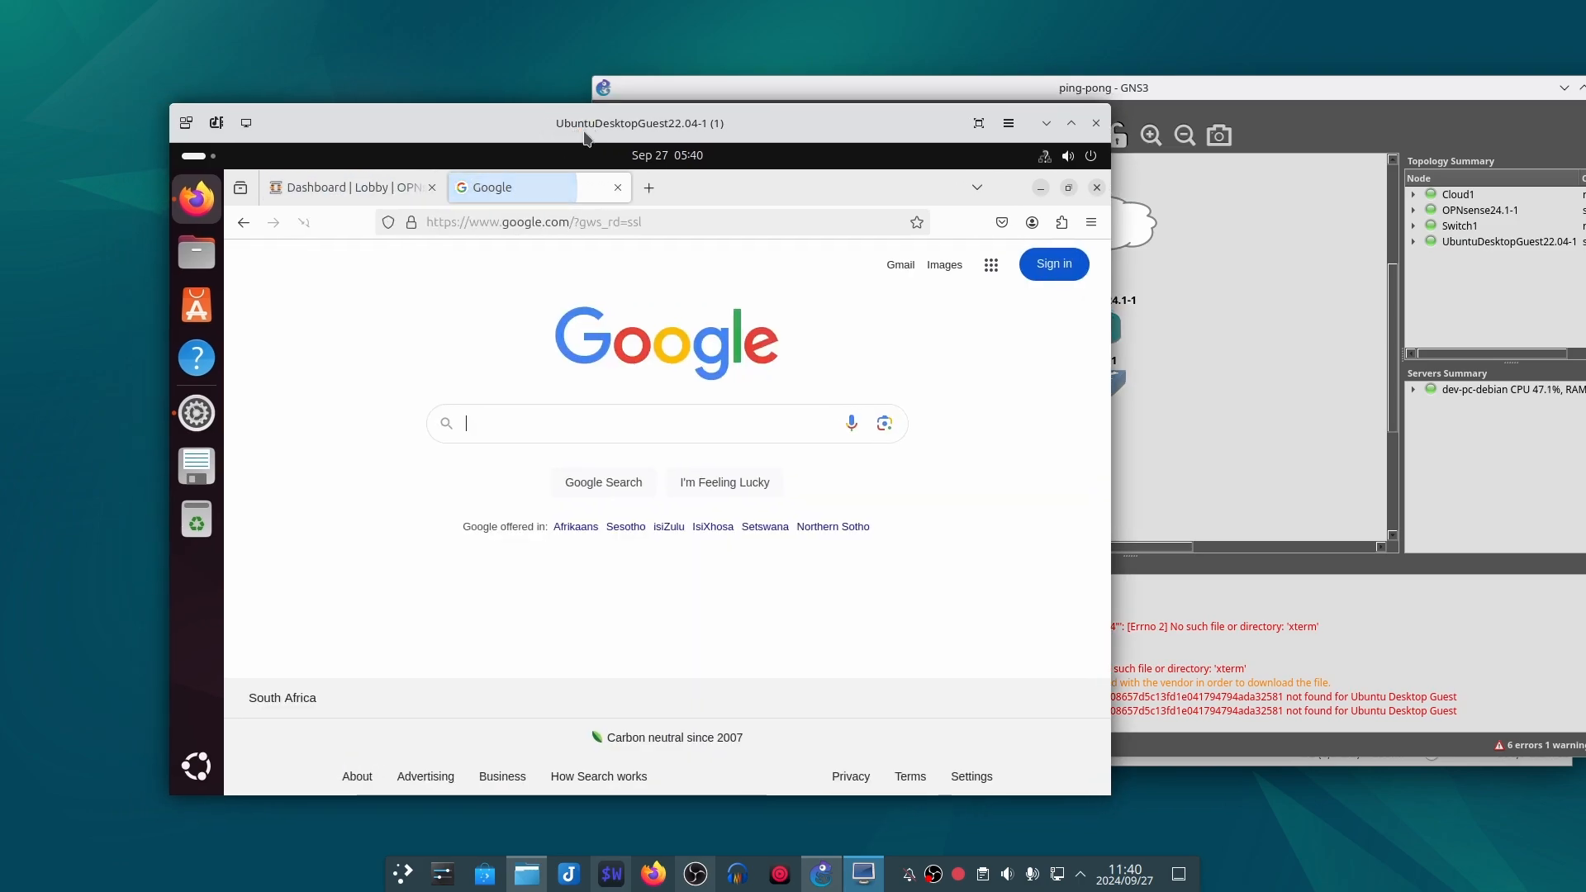
click(391, 190)
drag(484, 123, 484, 118)
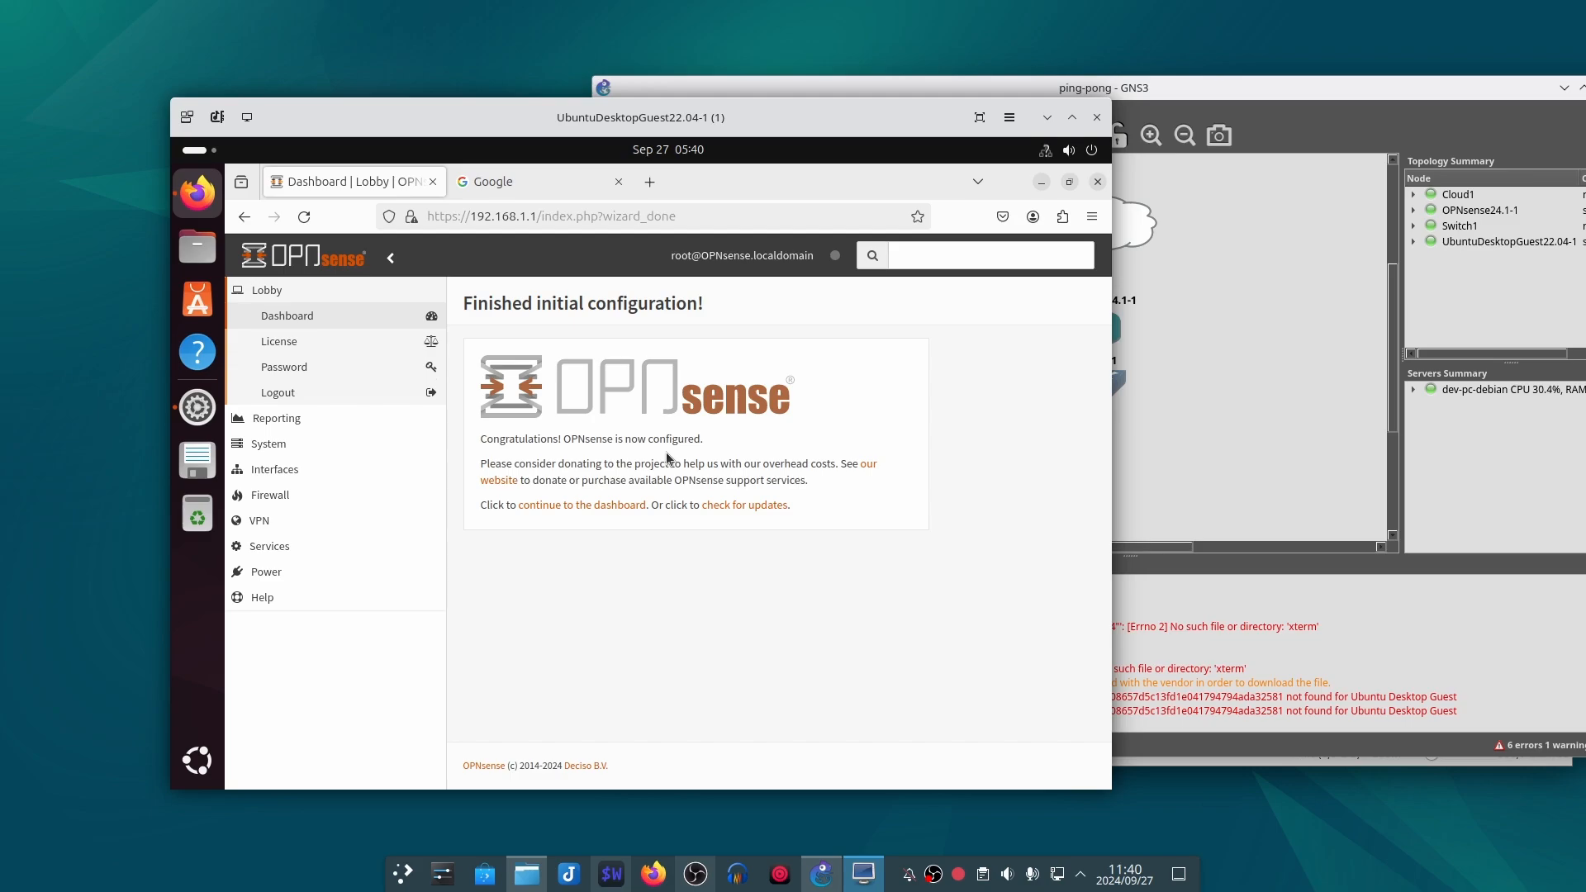
Step: Close the OPNsense tab and search Google for "yay" to test the internet connection
click(468, 187)
click(432, 182)
click(612, 417)
text(yay)
key(Return)
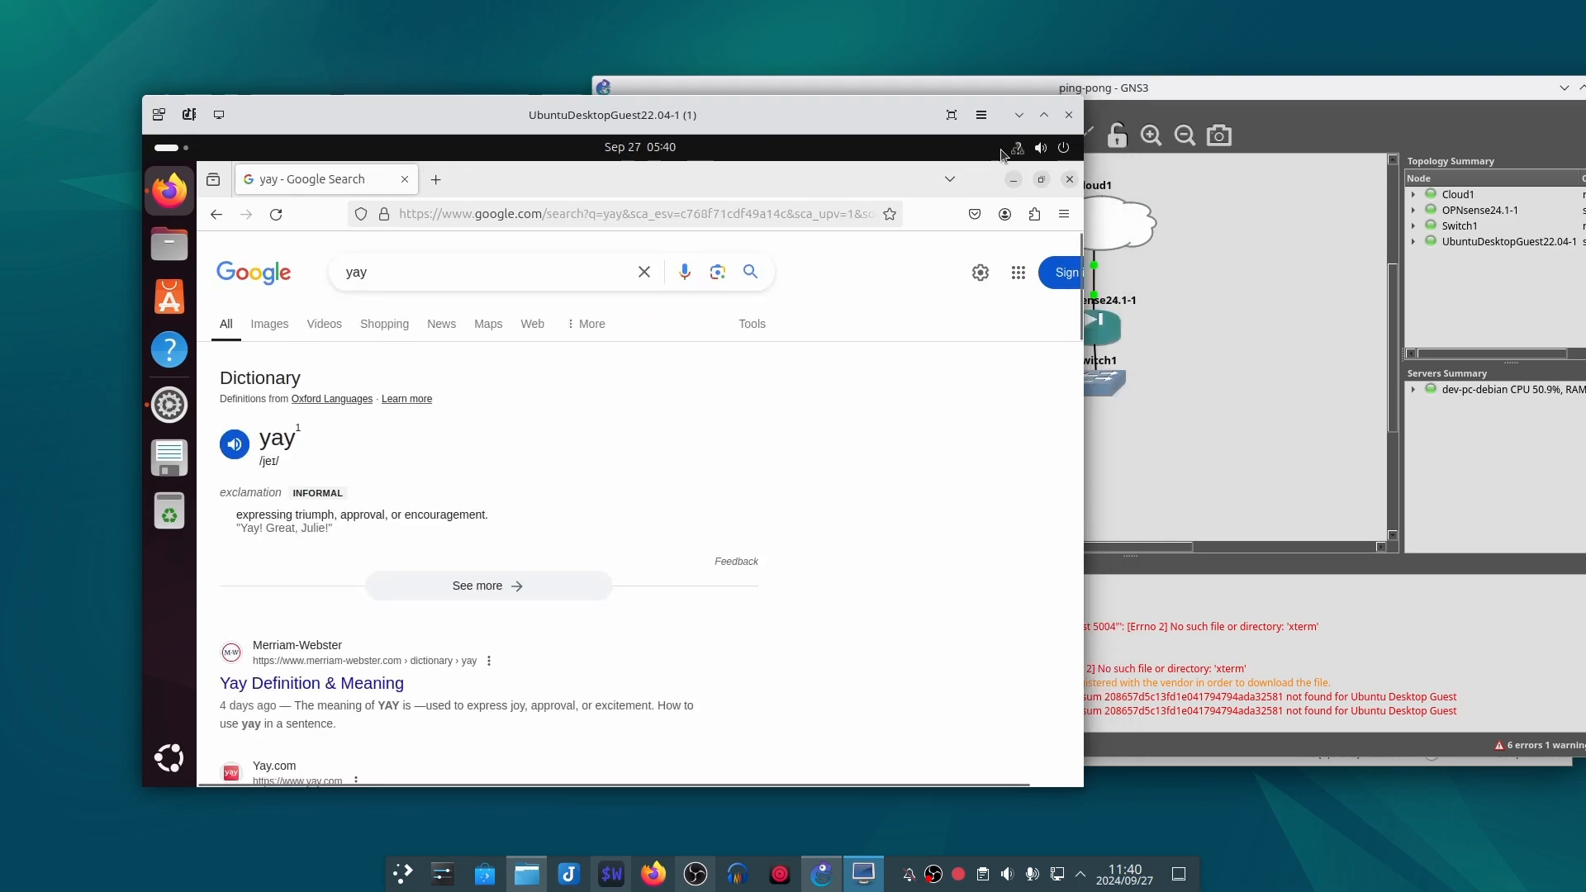
Step: Close Firefox, open Ubuntu's network settings, and turn the wired connection off and back on
click(1069, 180)
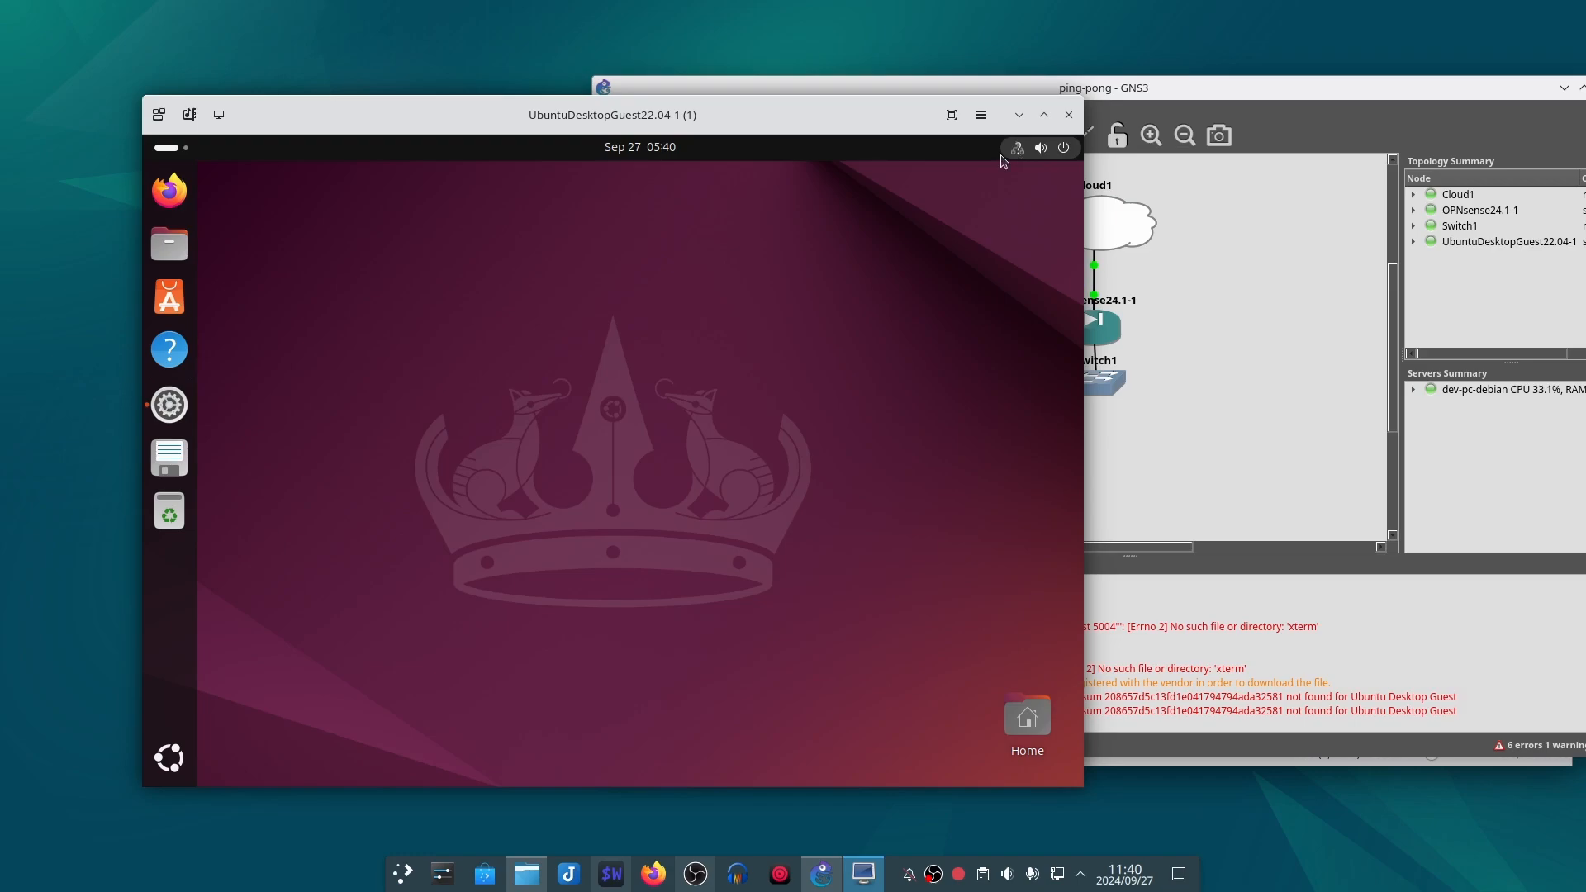
click(1018, 150)
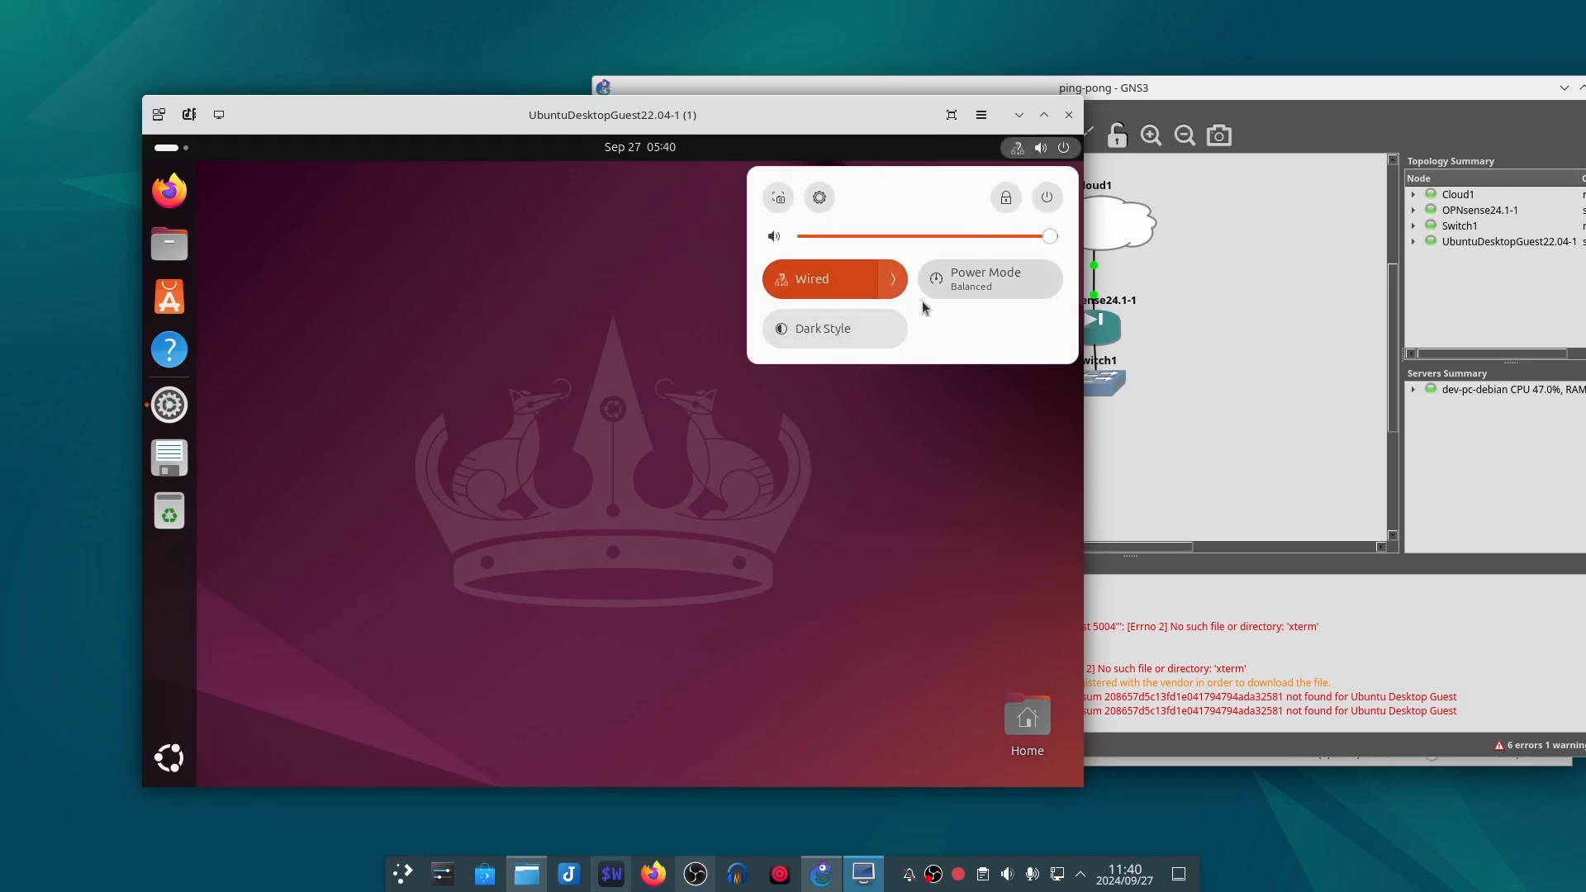
click(893, 279)
click(898, 427)
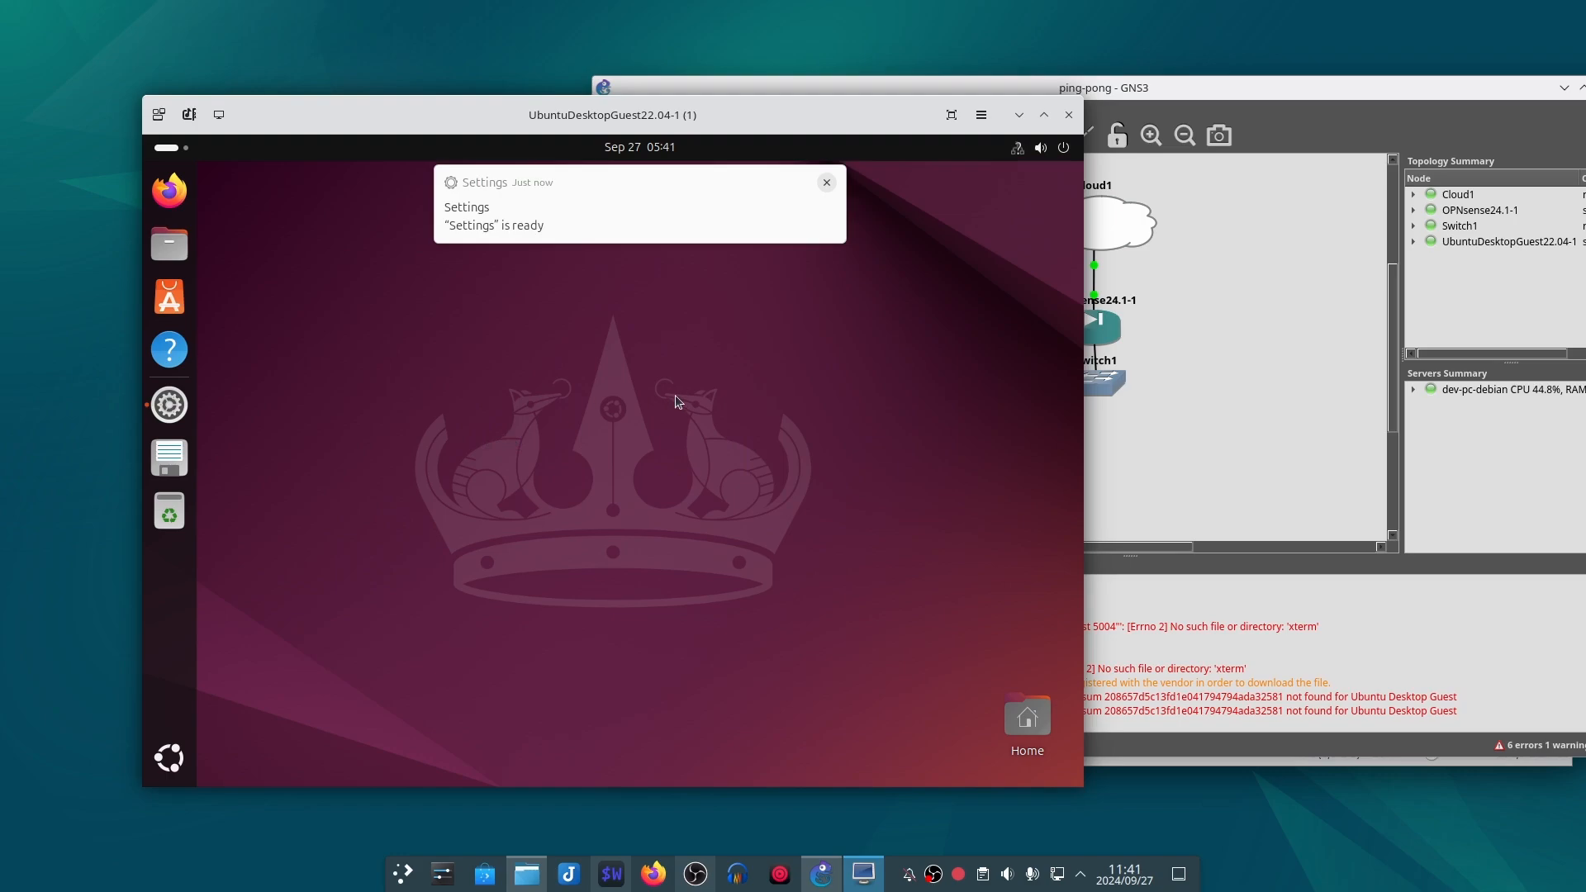
click(560, 241)
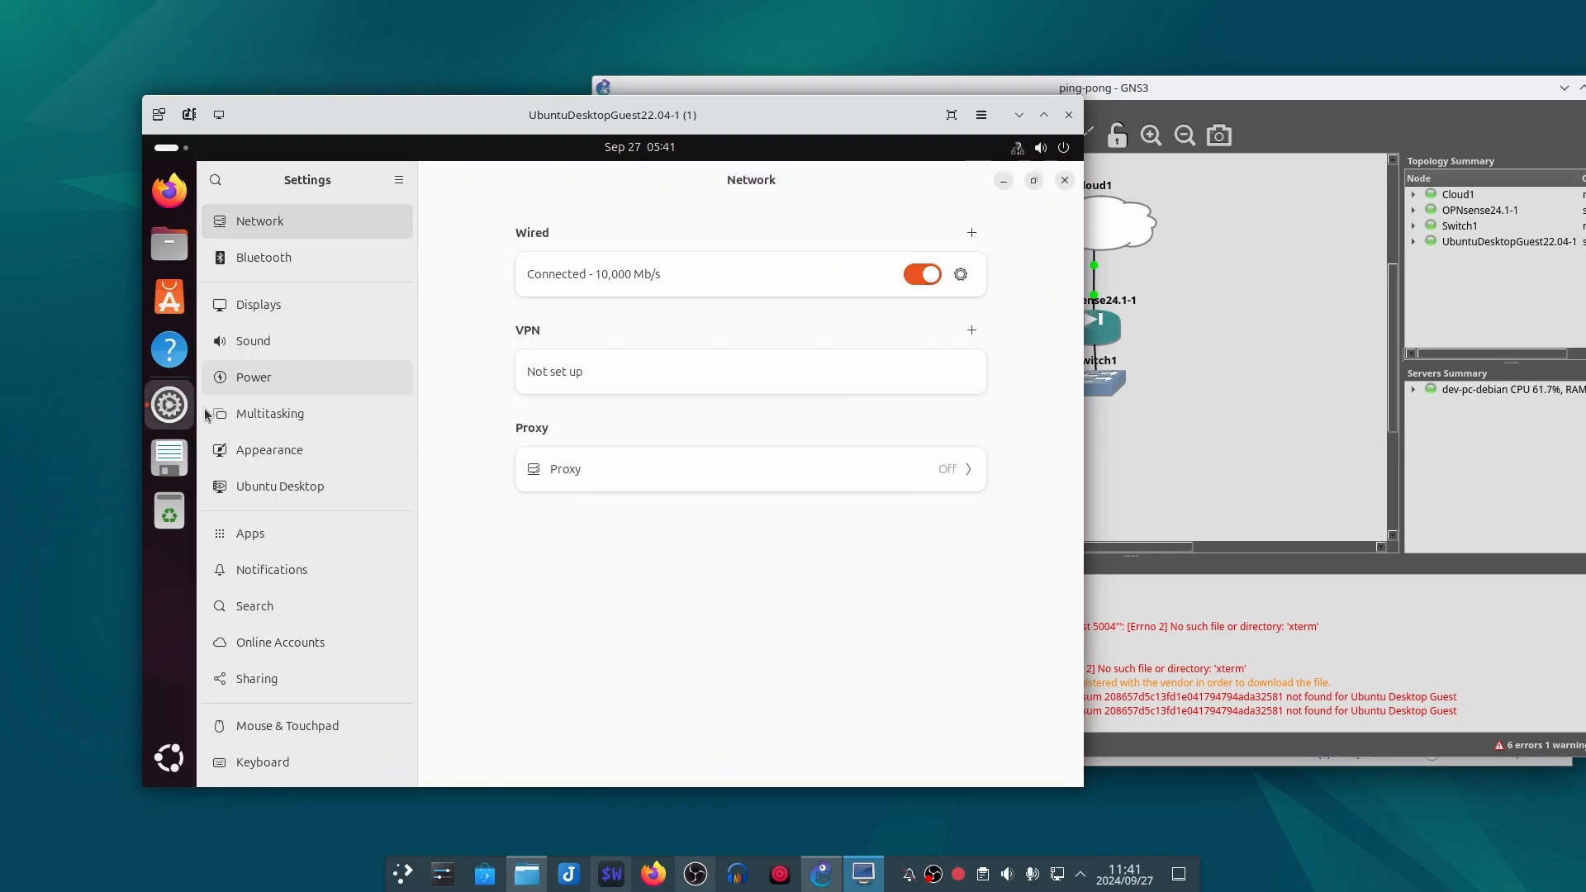
click(909, 277)
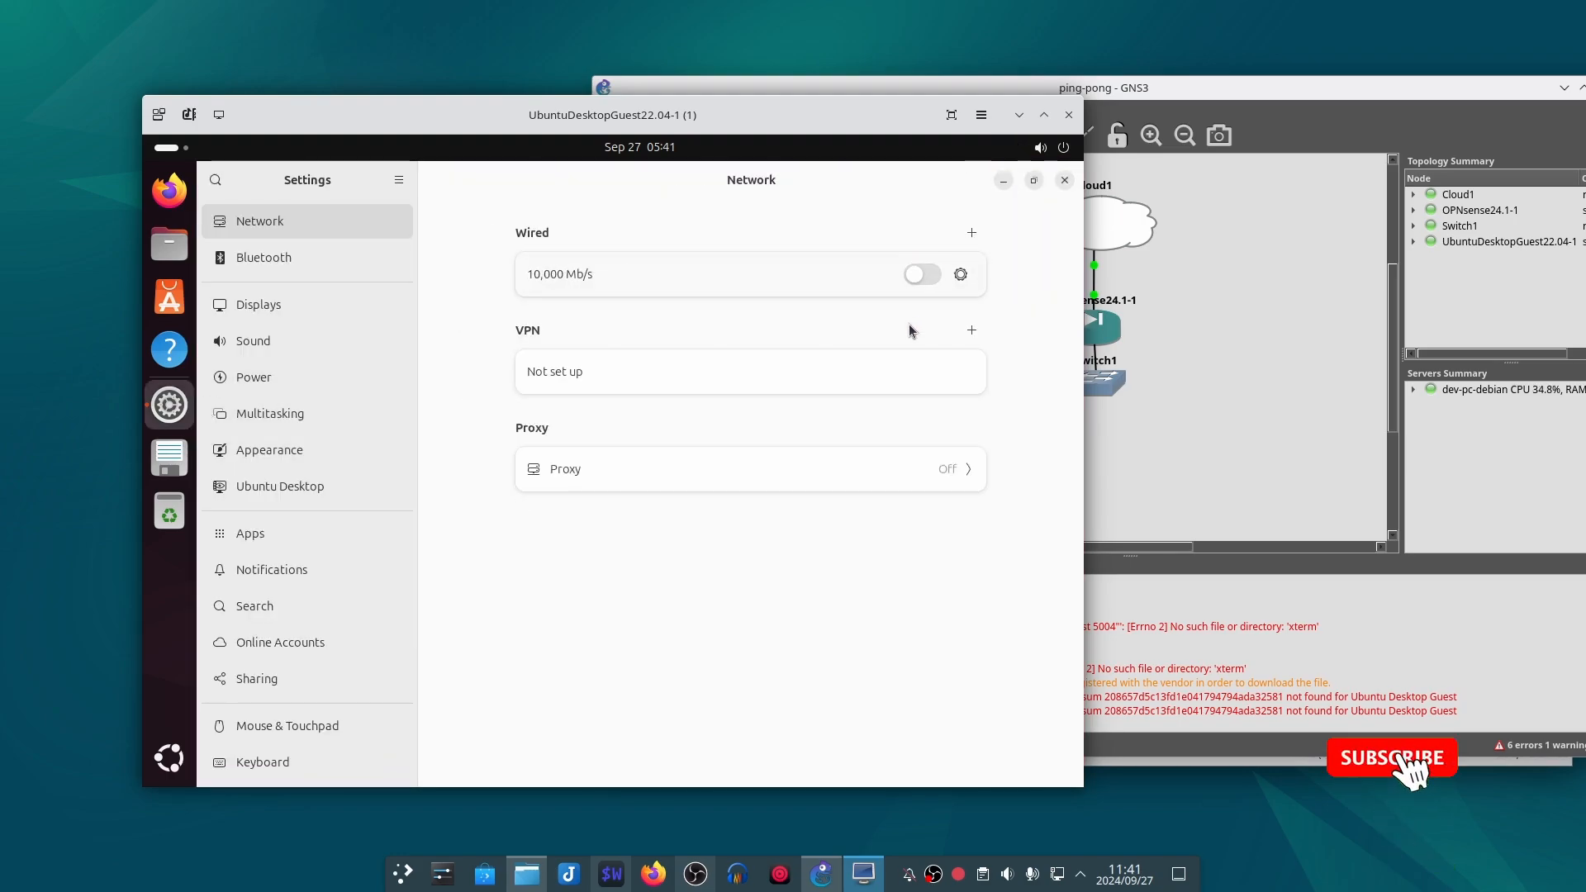
click(914, 280)
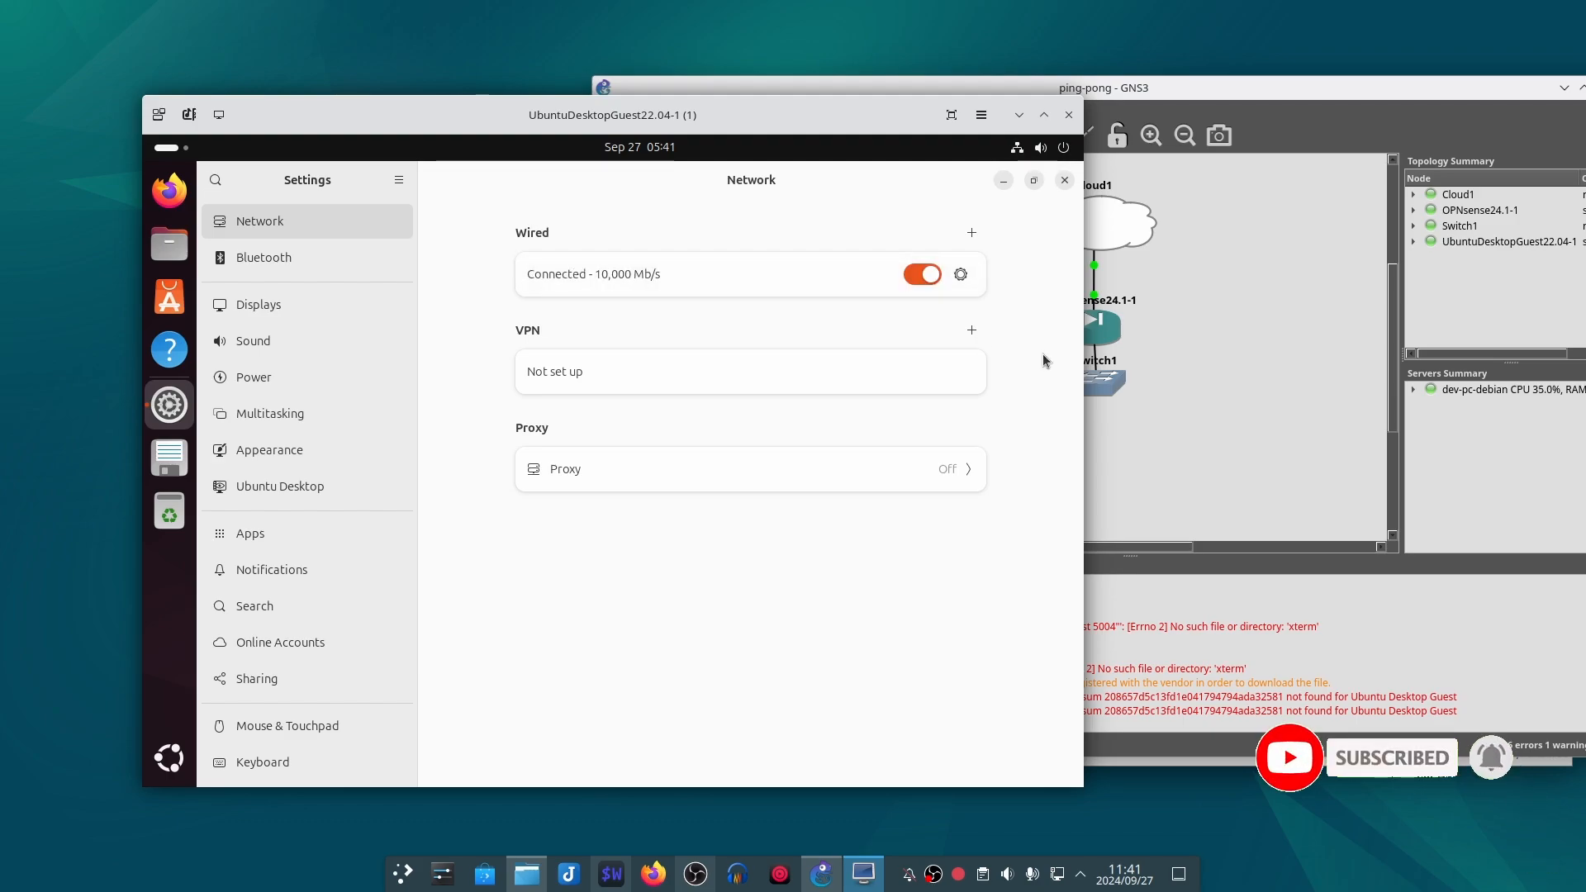